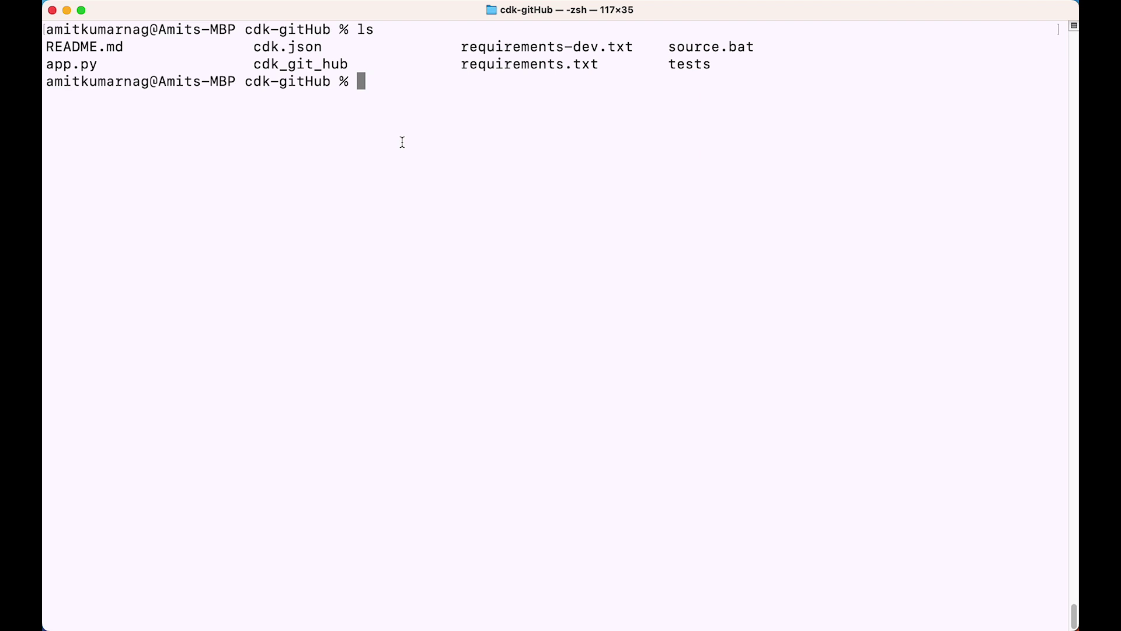
Stage all project files, commit them with git using the message "first commit", and clear the terminal
{"action": "type", "text": "git add ."}
{"action": "key", "text": "Return"}
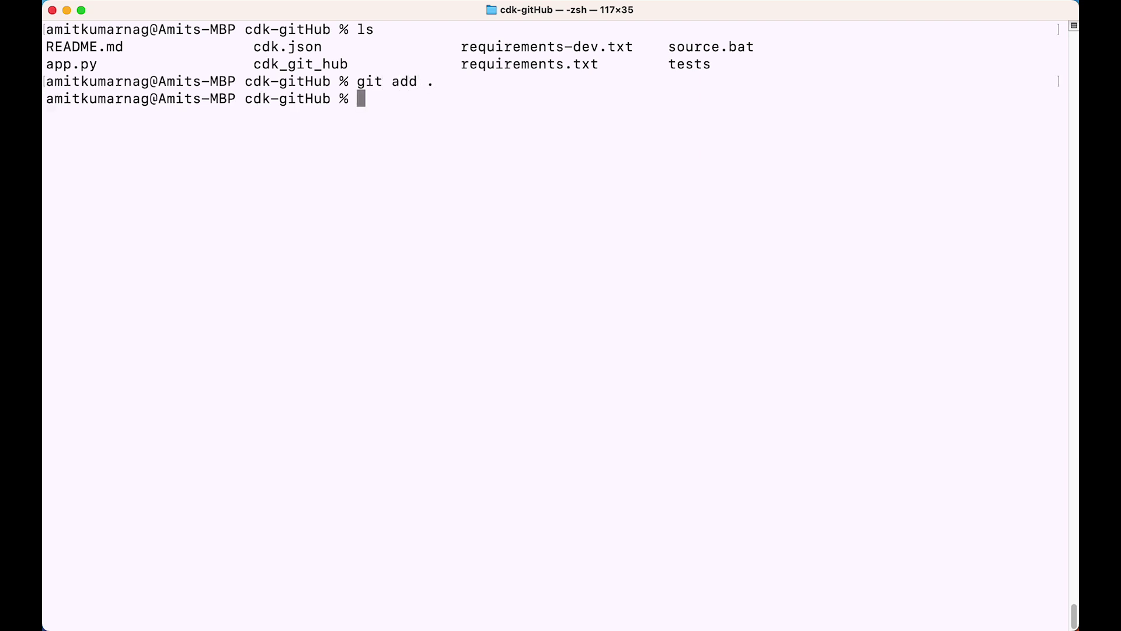
{"action": "type", "text": "git commit -m \"first commit\""}
{"action": "key", "text": "Return"}
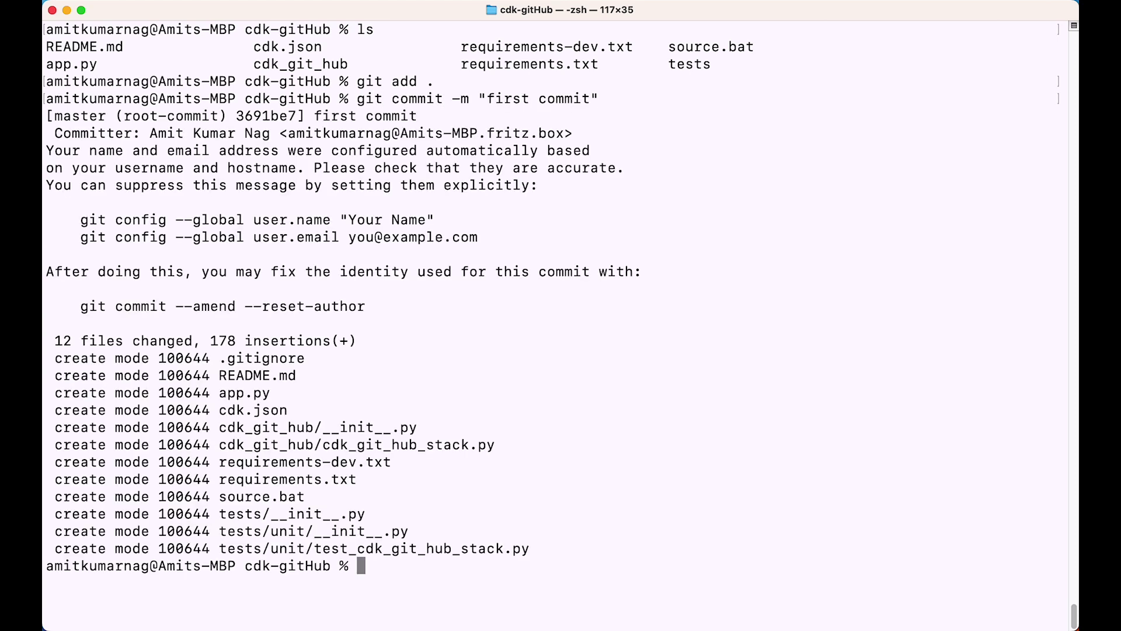
{"action": "type", "text": "clear"}
{"action": "key", "text": "Return"}
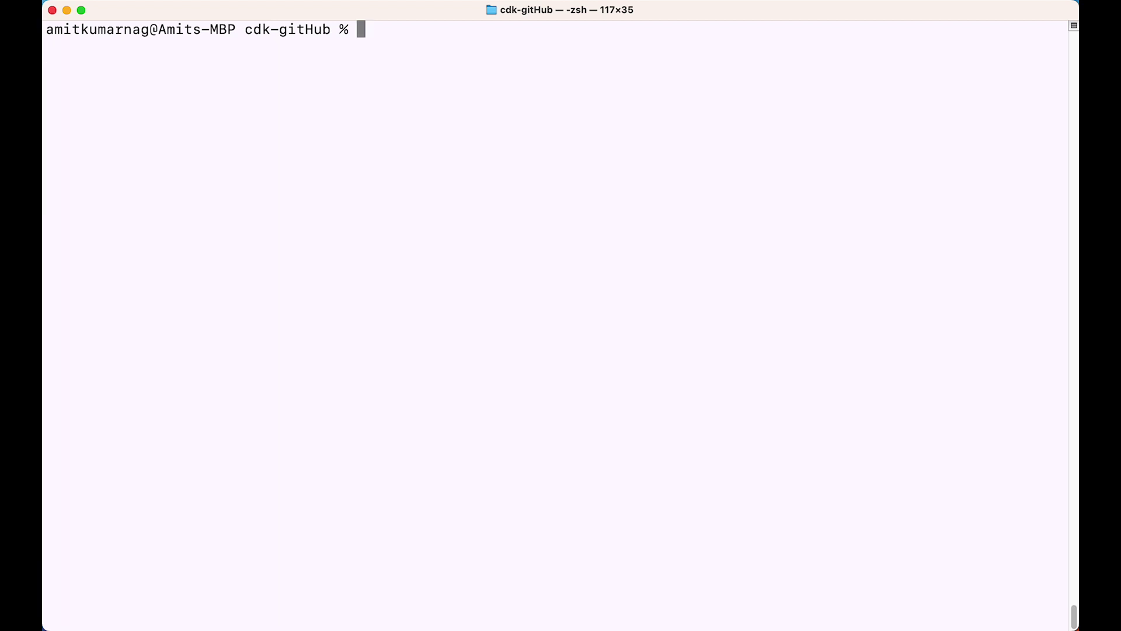
Push the commit with git push and check the cdk-gitHub repository's files on GitHub in Safari
{"action": "type", "text": "git push"}
{"action": "key", "text": "Return"}
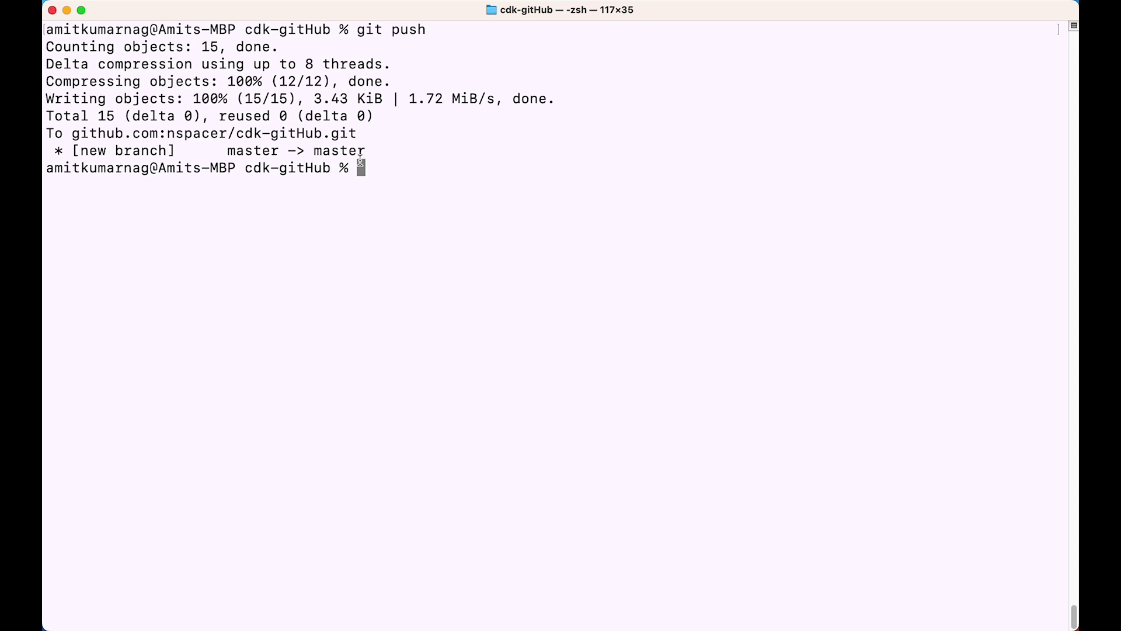
{"action": "key", "text": "super+Tab"}
{"action": "left_click", "coordinate": [187, 210]}
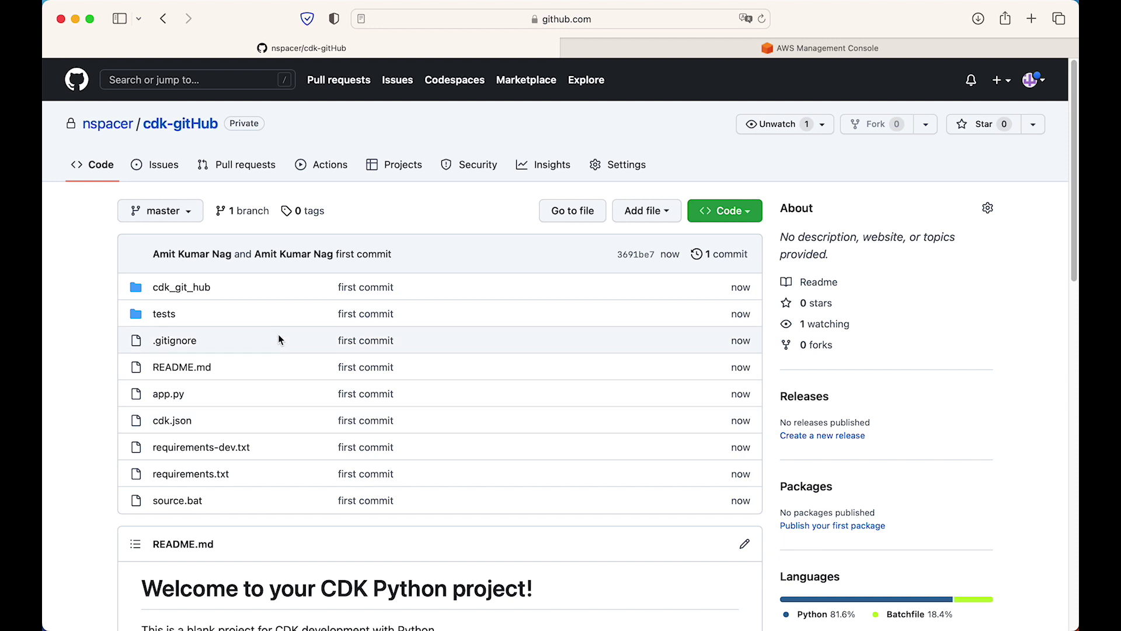
Switch to the Keynote presentation and review the Steps checklist around the Create AWS Role item
{"action": "key", "text": "super+Tab"}
{"action": "key", "text": "super+Tab"}
{"action": "key", "text": "super+Tab"}
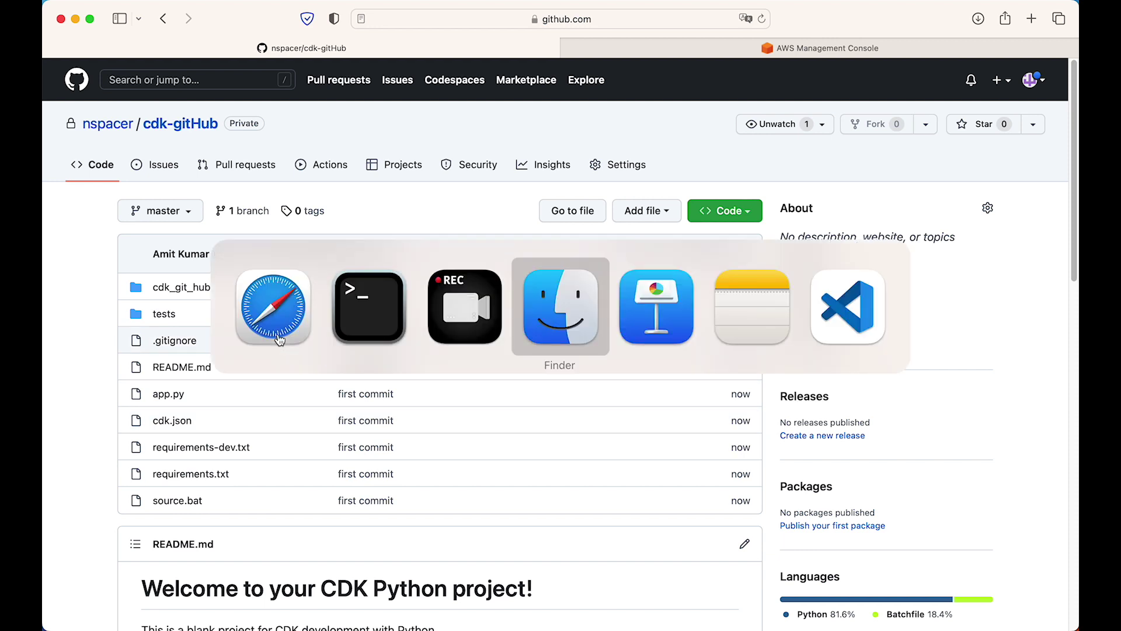
{"action": "key", "text": "super+Tab"}
{"action": "left_click", "coordinate": [411, 244]}
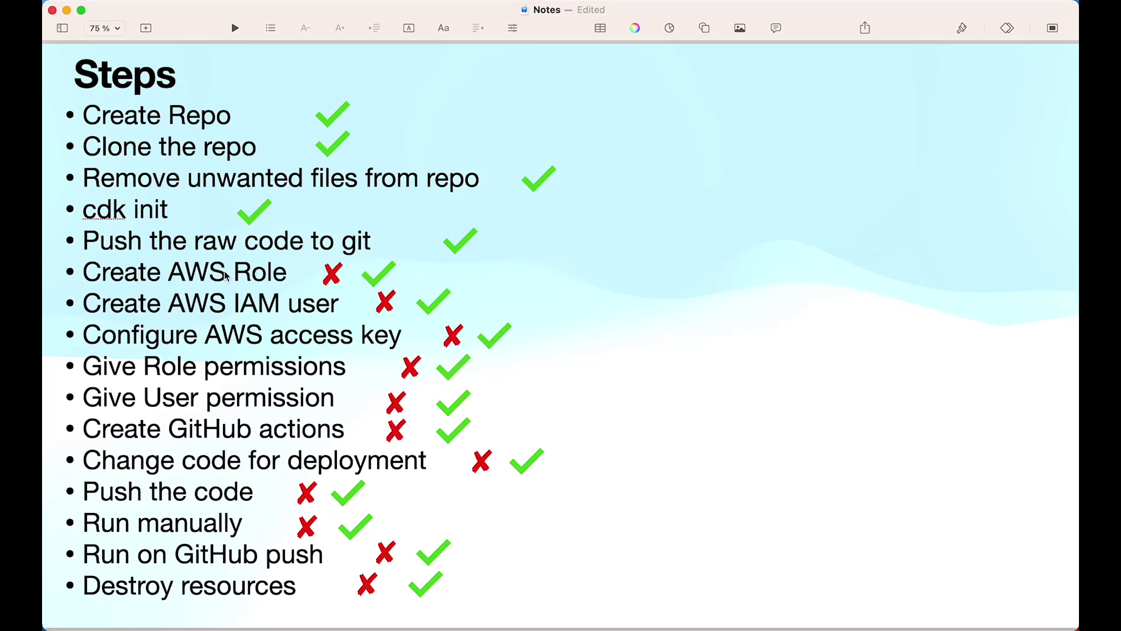
{"action": "left_click", "coordinate": [84, 273]}
{"action": "left_click_drag", "start_coordinate": [84, 274], "coordinate": [91, 277]}
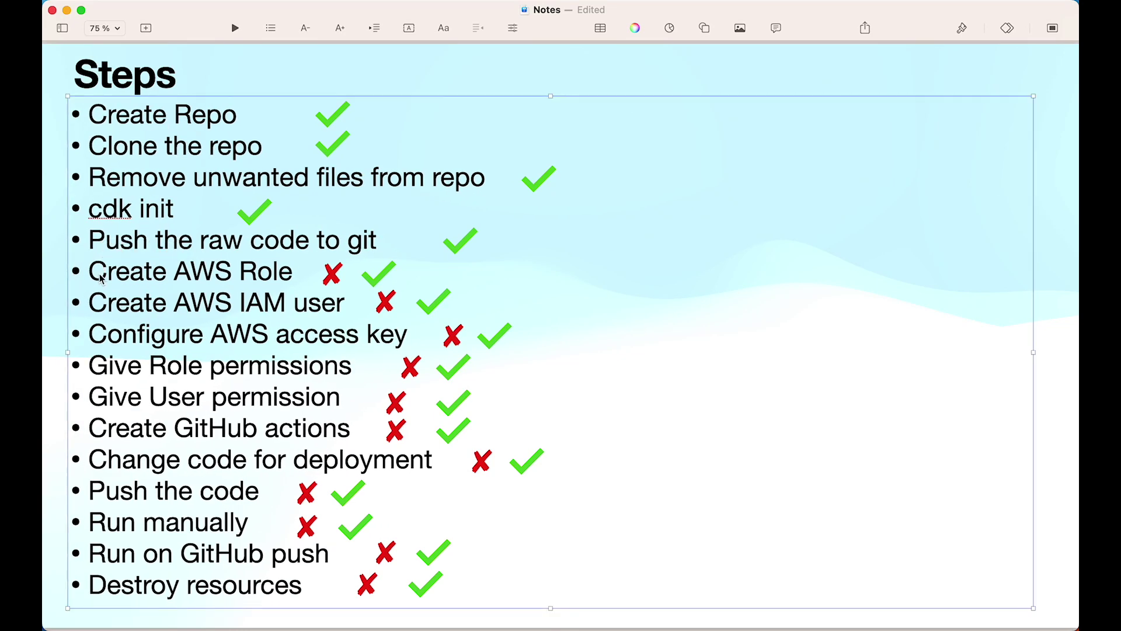
{"action": "left_click", "coordinate": [945, 70]}
In the AWS console in Safari, open IAM's identity providers and start adding a provider of type OpenID Connect
{"action": "left_click", "coordinate": [1045, 95]}
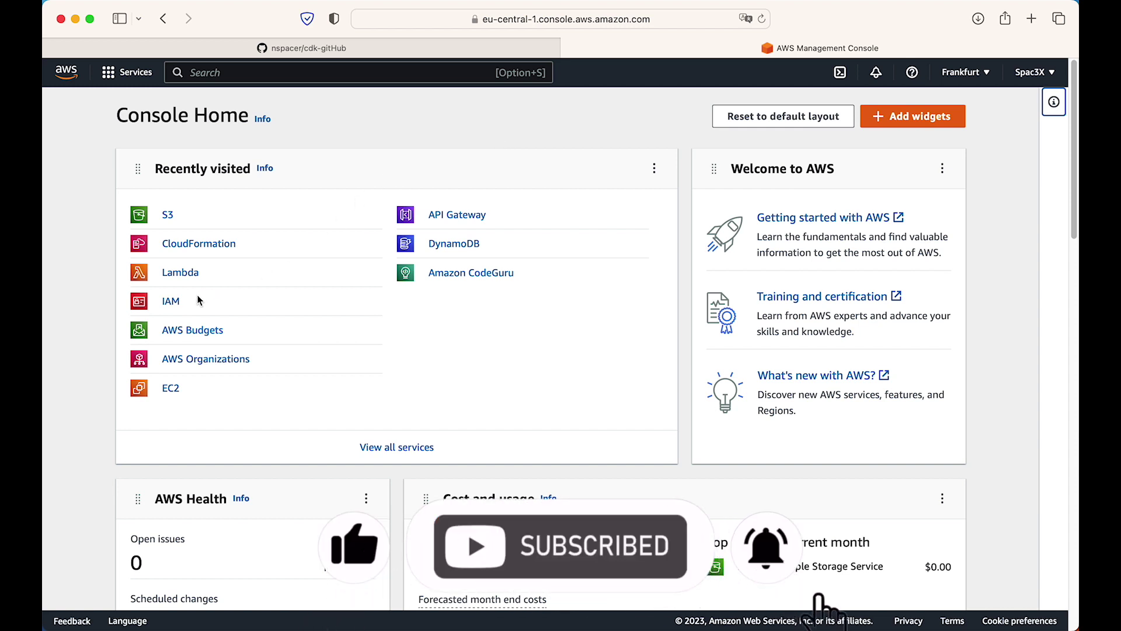
{"action": "left_click", "coordinate": [171, 302]}
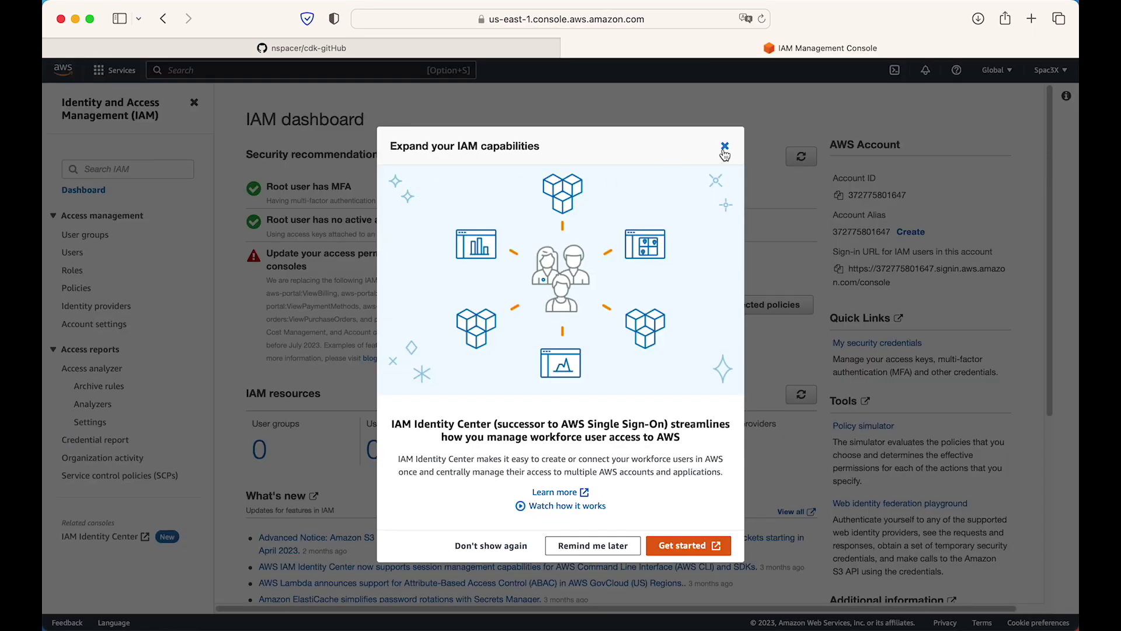
{"action": "left_click", "coordinate": [718, 149]}
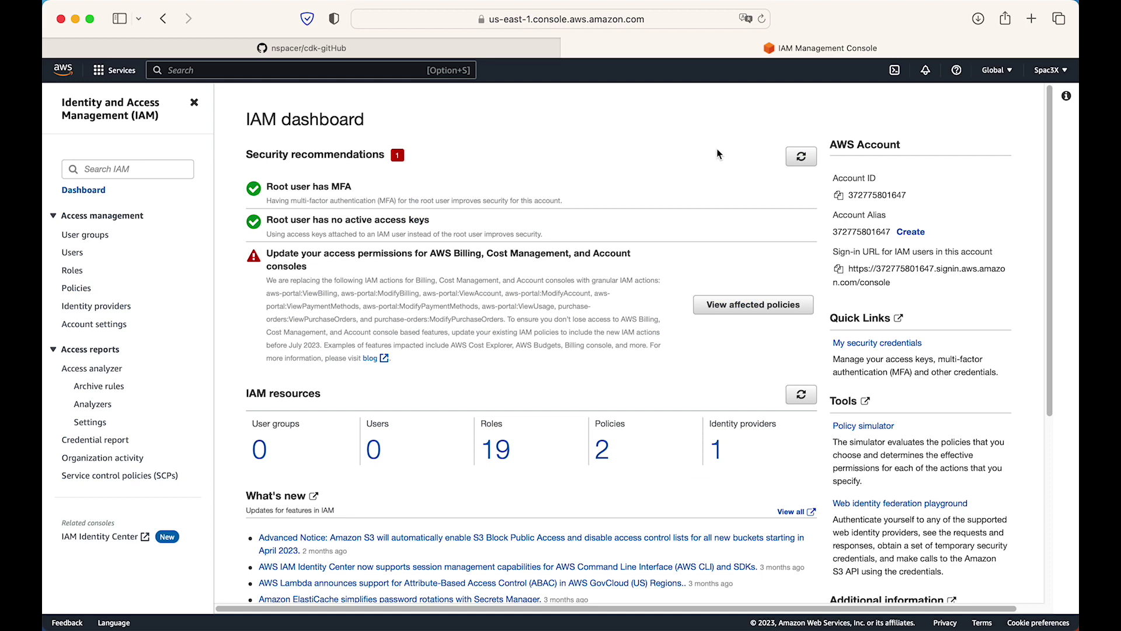
{"action": "left_click", "coordinate": [96, 307]}
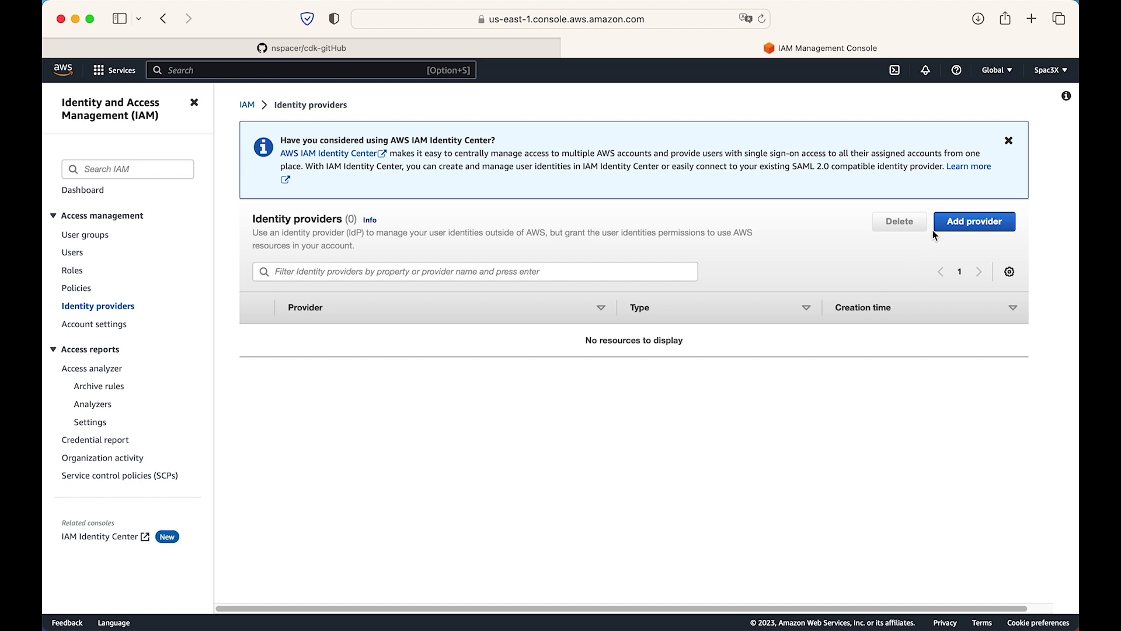
{"action": "left_click", "coordinate": [957, 222]}
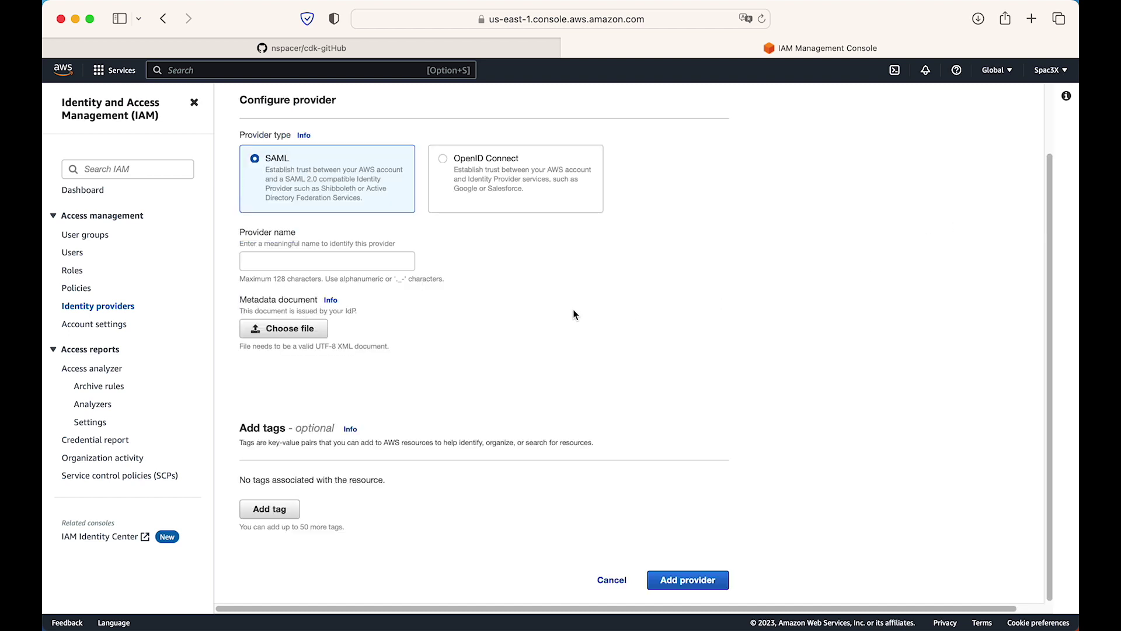
{"action": "left_click", "coordinate": [495, 177]}
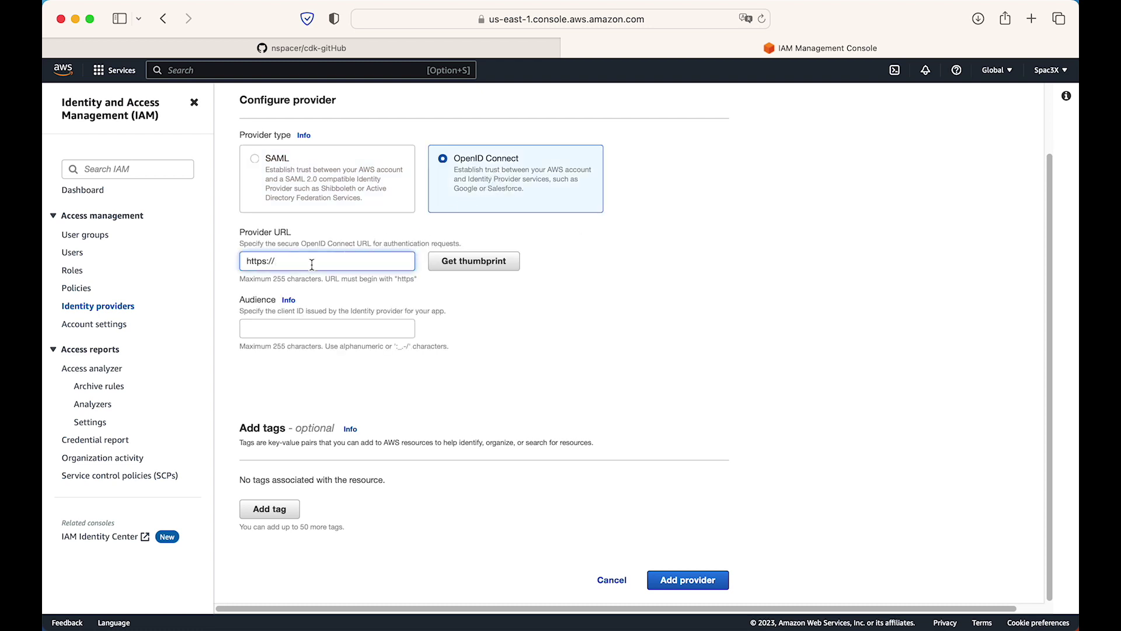
{"action": "key", "text": "super+Tab"}
{"action": "key", "text": "super+Tab"}
{"action": "key", "text": "super+Tab"}
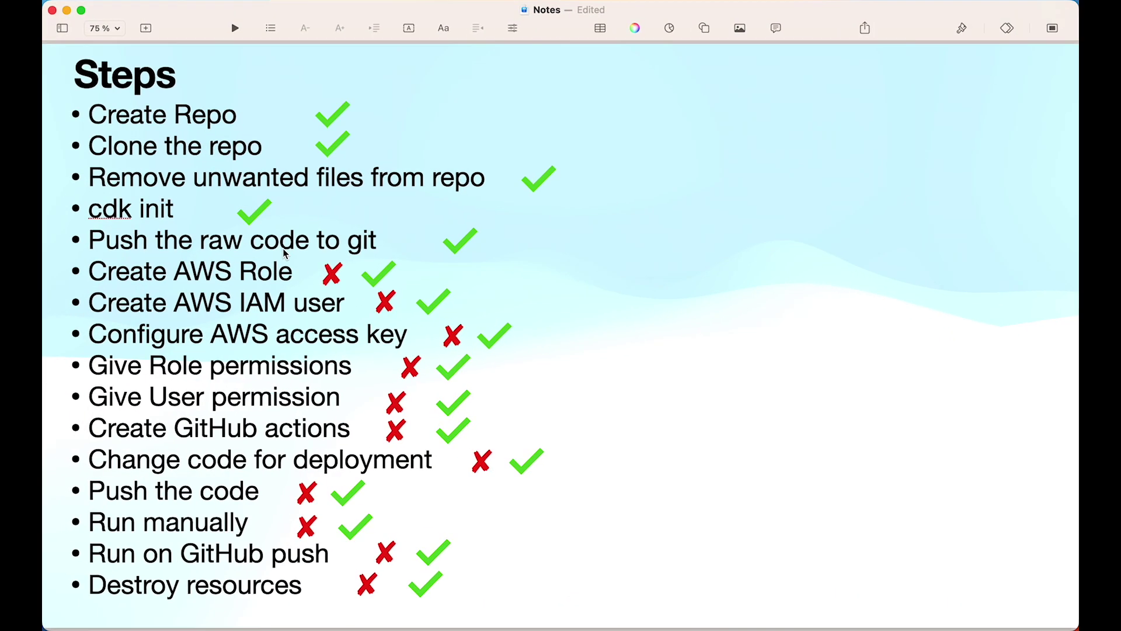
{"action": "key", "text": "Down"}
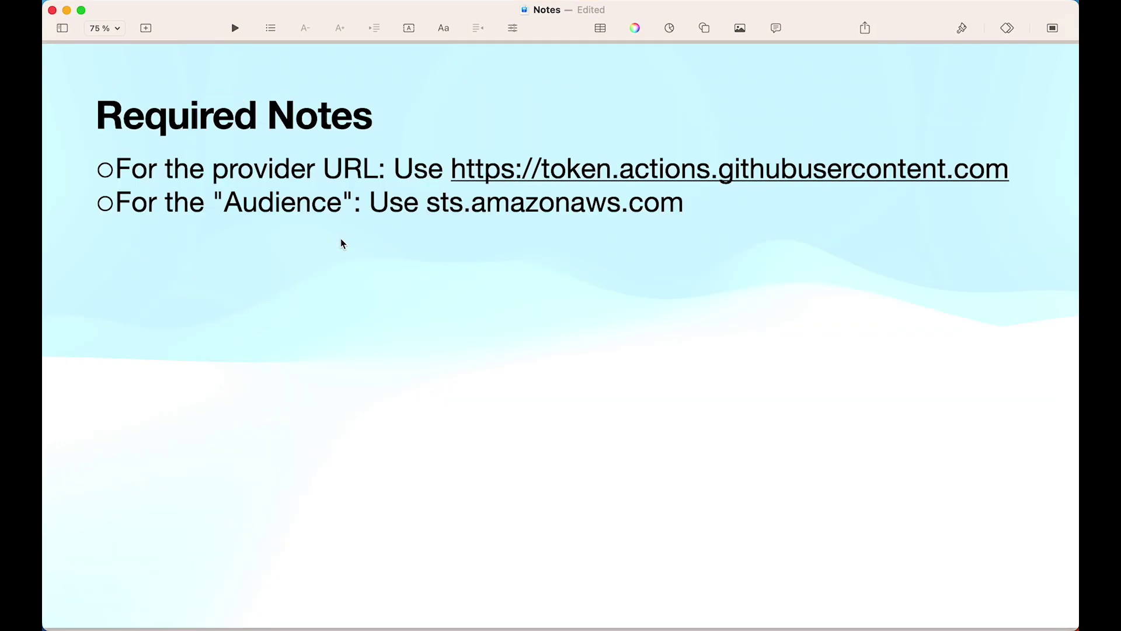
{"action": "left_click", "coordinate": [459, 170]}
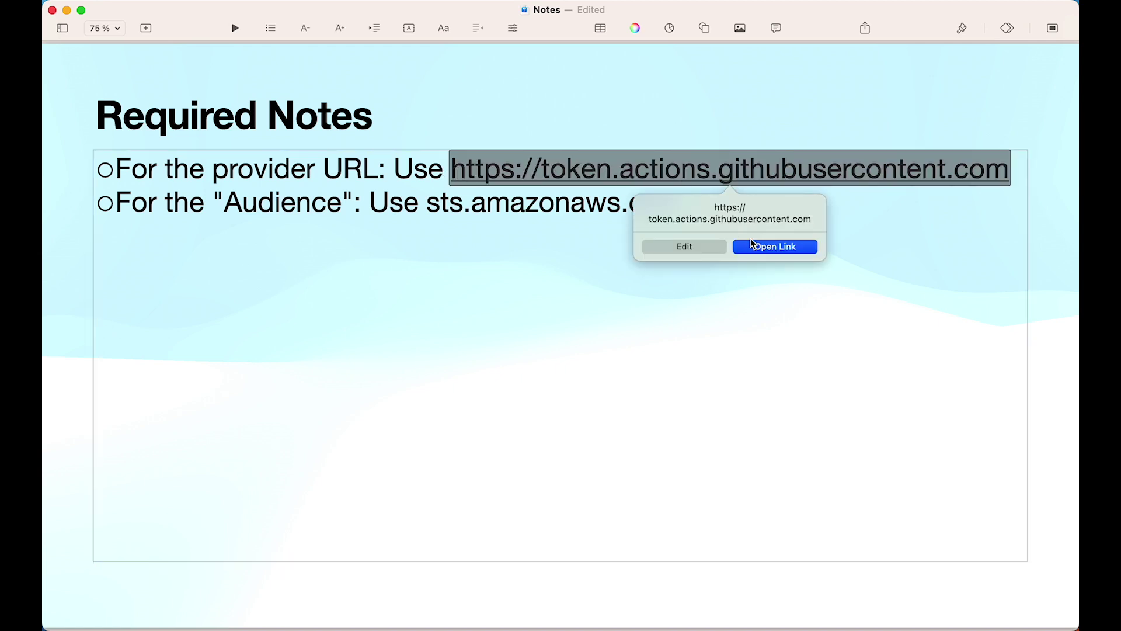
{"action": "right_click", "coordinate": [550, 174]}
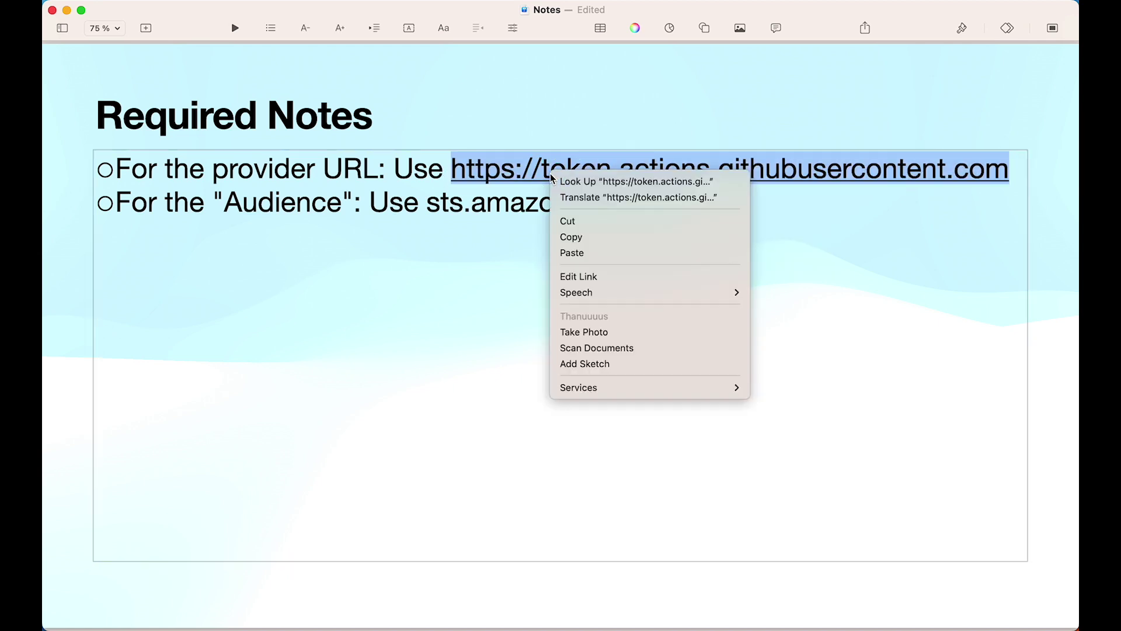
{"action": "left_click", "coordinate": [592, 237]}
{"action": "key", "text": "super+Tab"}
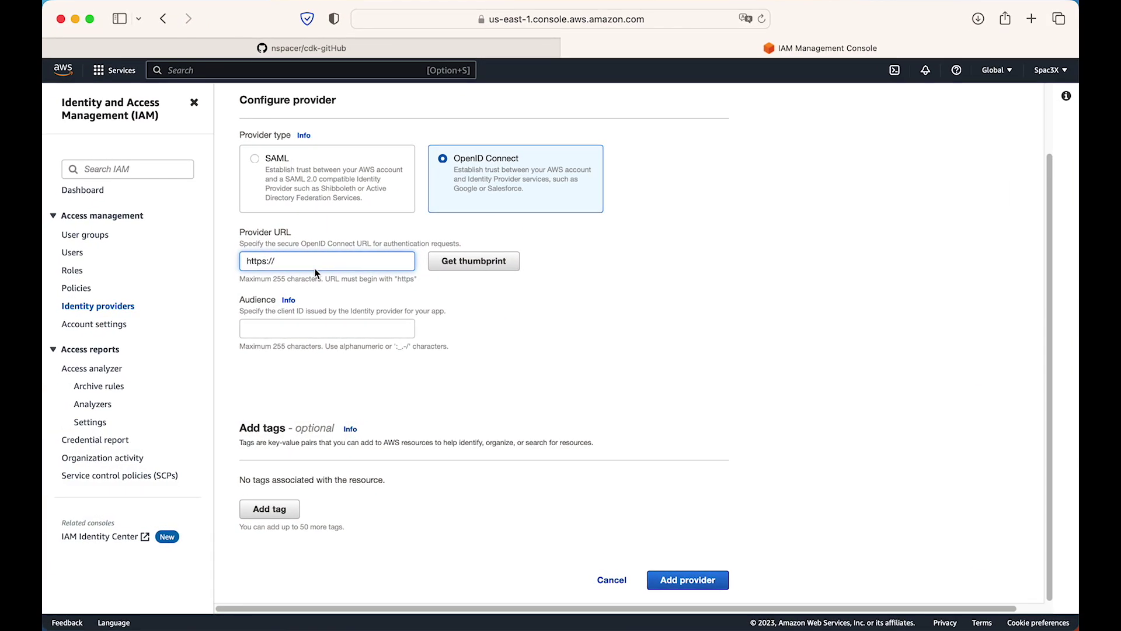
{"action": "left_click", "coordinate": [271, 257]}
{"action": "key", "text": "super+a"}
{"action": "key", "text": "super+v"}
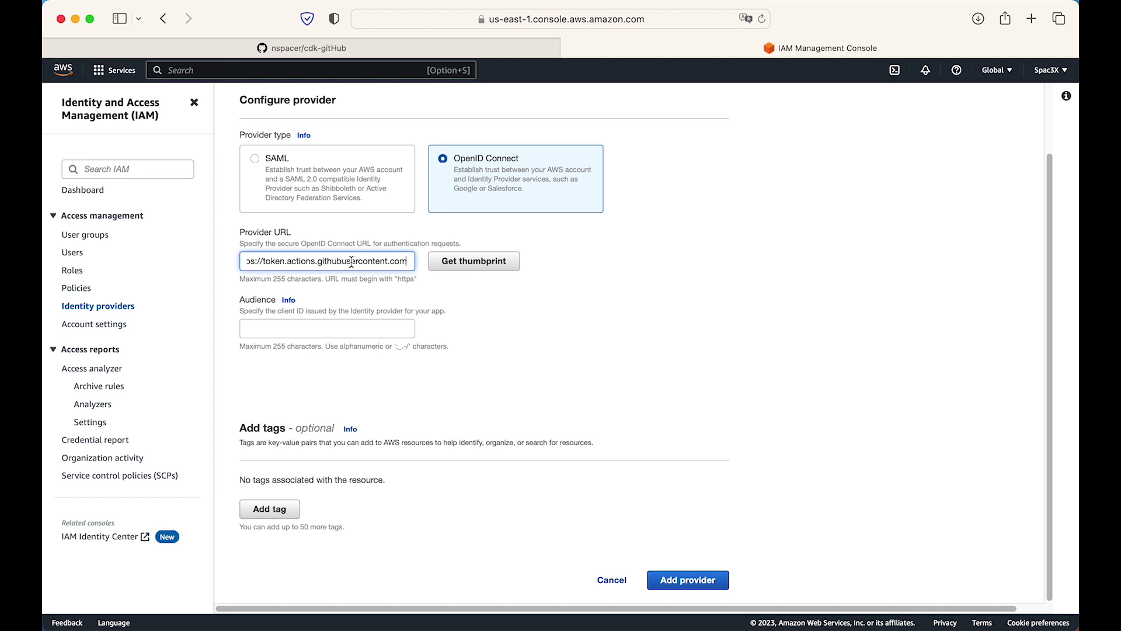
{"action": "left_click", "coordinate": [468, 263]}
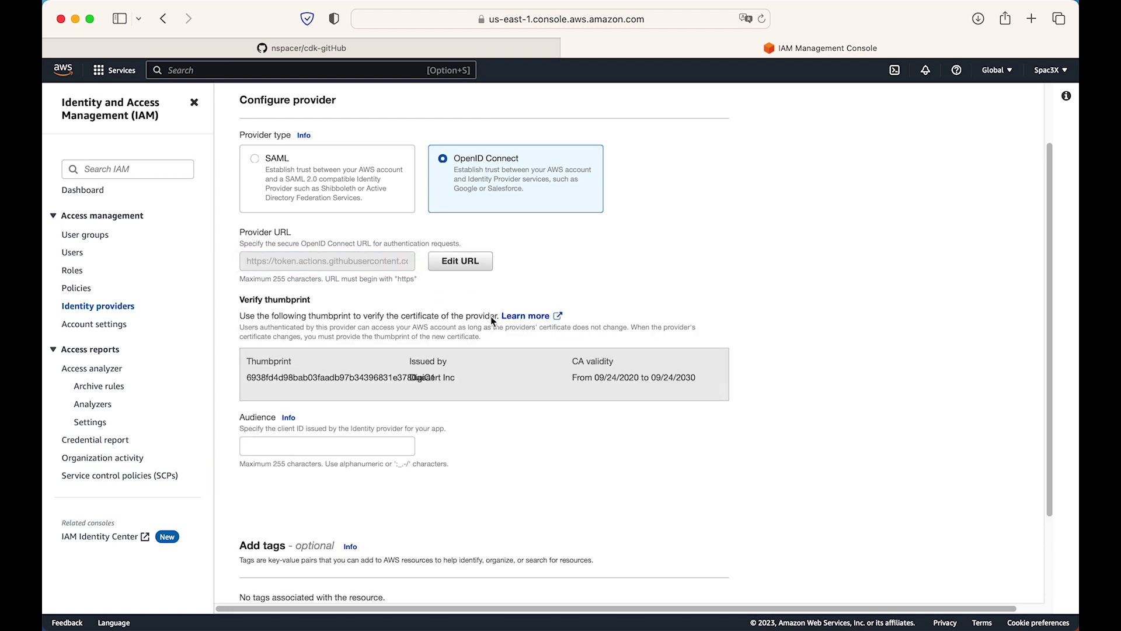
Copy sts.amazonaws.com from the Required Notes slide in Keynote and paste it as the provider's audience in Safari
{"action": "left_click", "coordinate": [303, 446]}
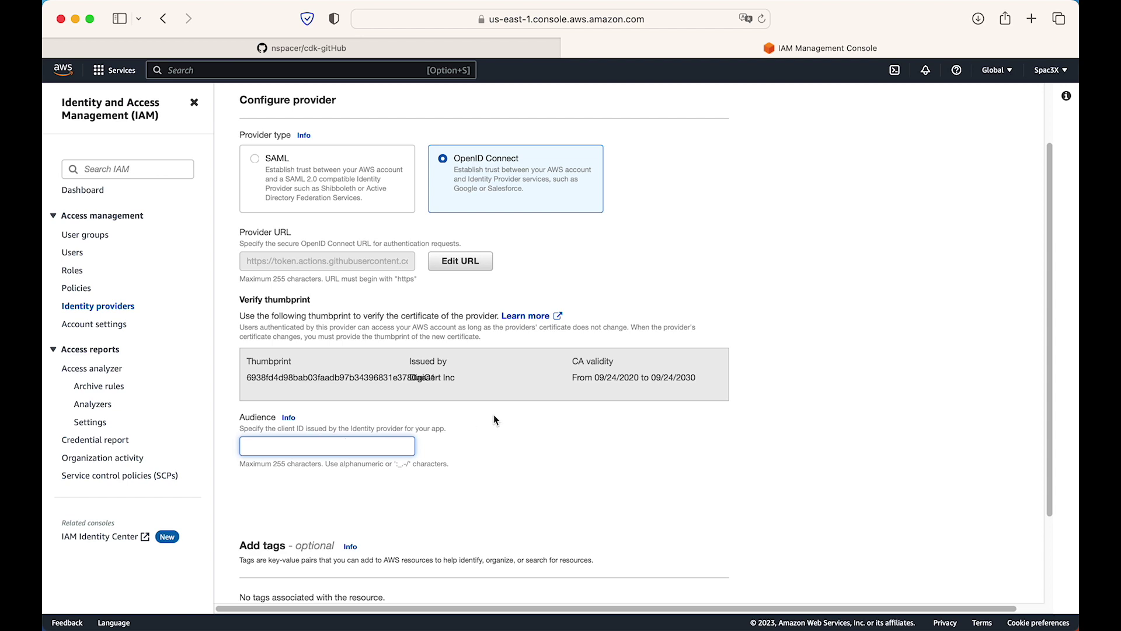
{"action": "key", "text": "super+Tab"}
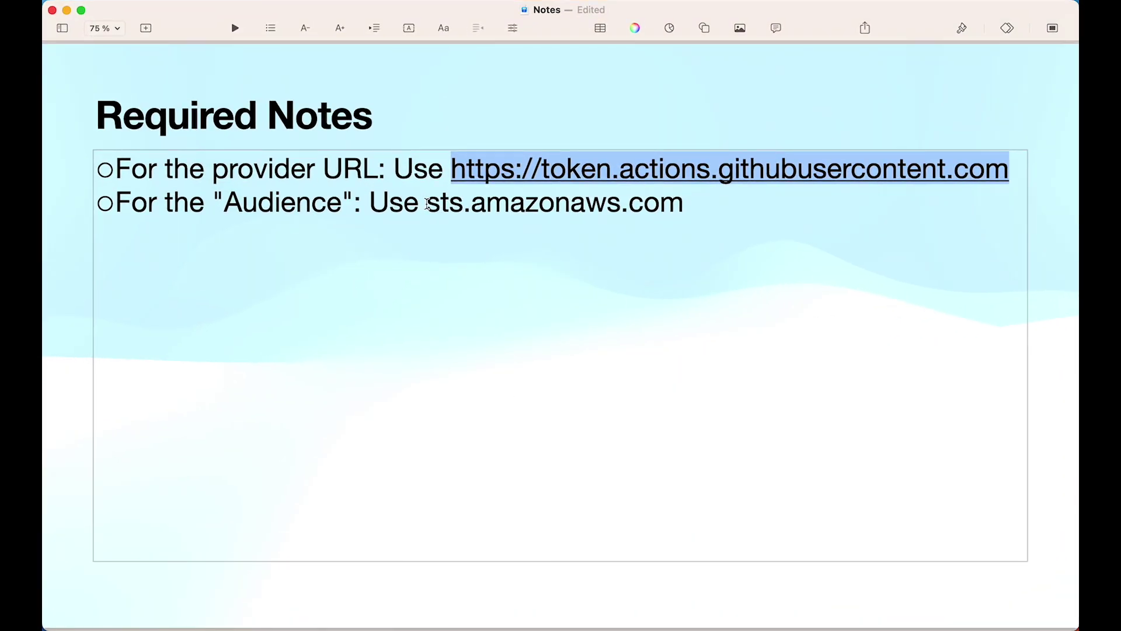
{"action": "left_click", "coordinate": [431, 204]}
{"action": "left_click_drag", "start_coordinate": [430, 203], "coordinate": [679, 198]}
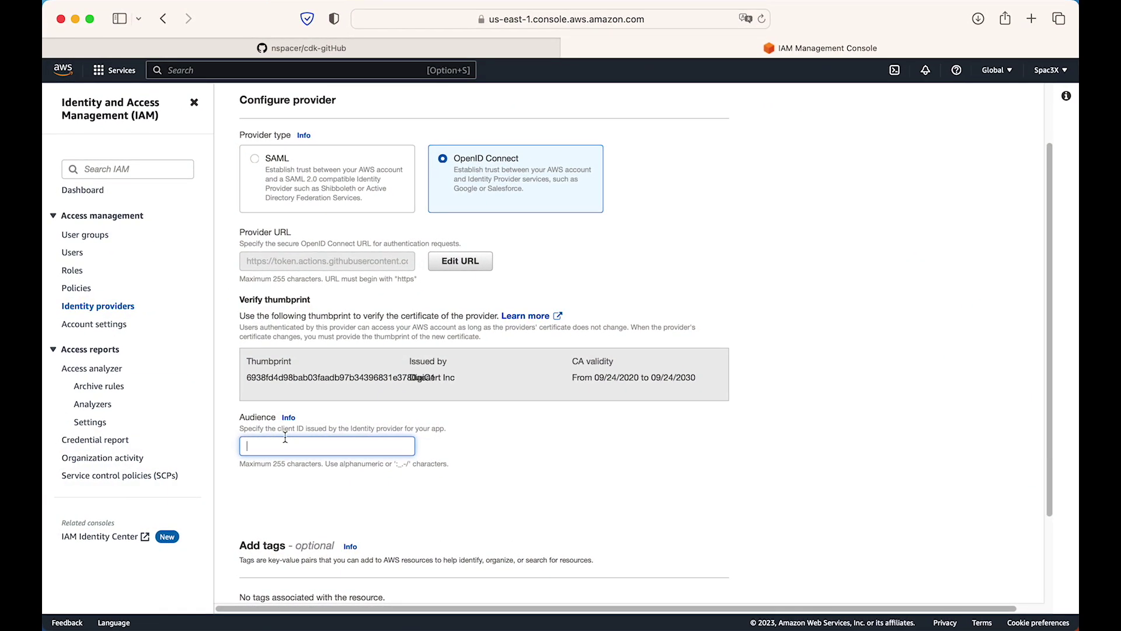
{"action": "key", "text": "super+v"}
{"action": "scroll", "coordinate": [590, 450], "scroll_direction": "down", "scroll_amount": 3}
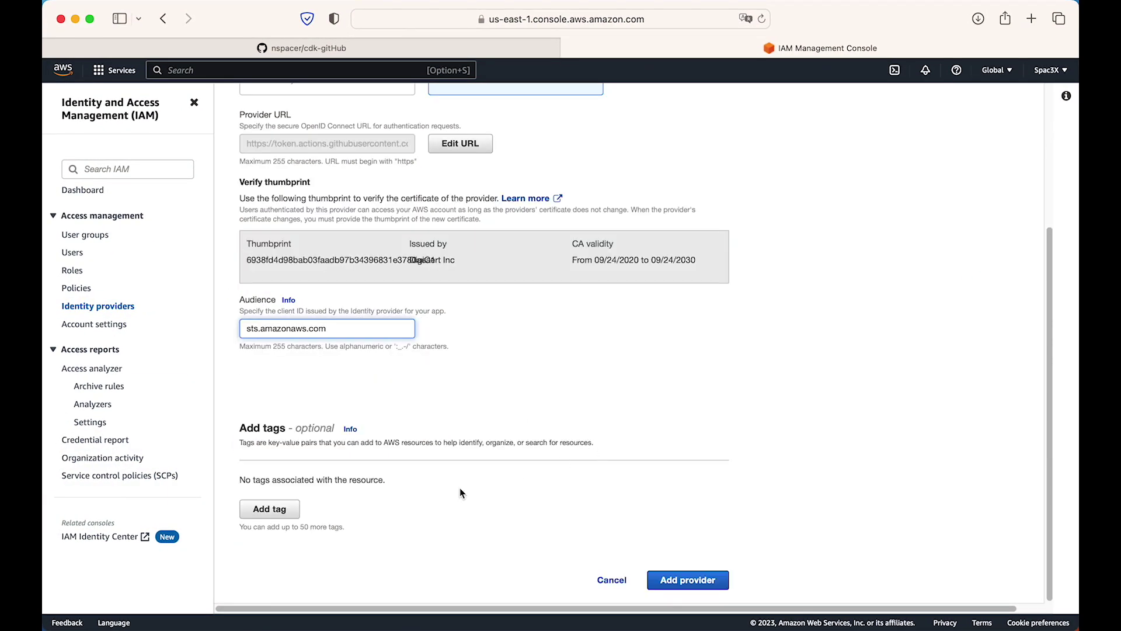
Add a tag with key owner and value beyondthecloud, create the identity provider, and select it in the providers list
{"action": "left_click", "coordinate": [270, 506]}
{"action": "type", "text": "onwer"}
{"action": "key", "text": "Tab"}
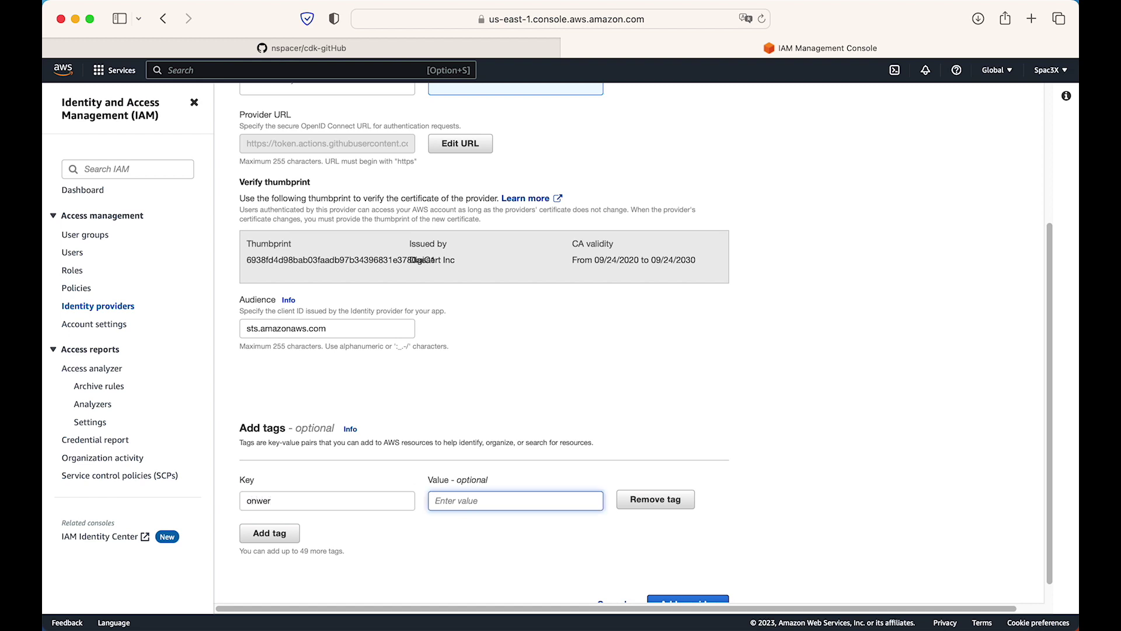
{"action": "double_click", "coordinate": [260, 501]}
{"action": "type", "text": "owner"}
{"action": "left_click", "coordinate": [533, 505]}
{"action": "type", "text": "beyondthecloud"}
{"action": "scroll", "coordinate": [724, 455], "scroll_direction": "down", "scroll_amount": 2}
{"action": "left_click", "coordinate": [688, 578]}
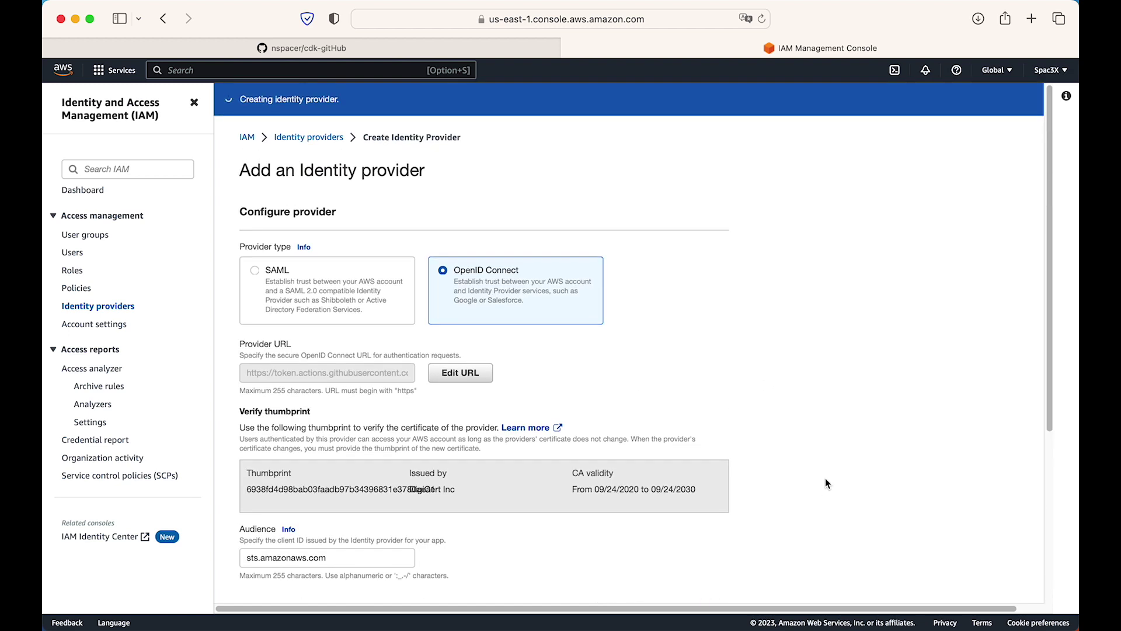
{"action": "left_click", "coordinate": [261, 377]}
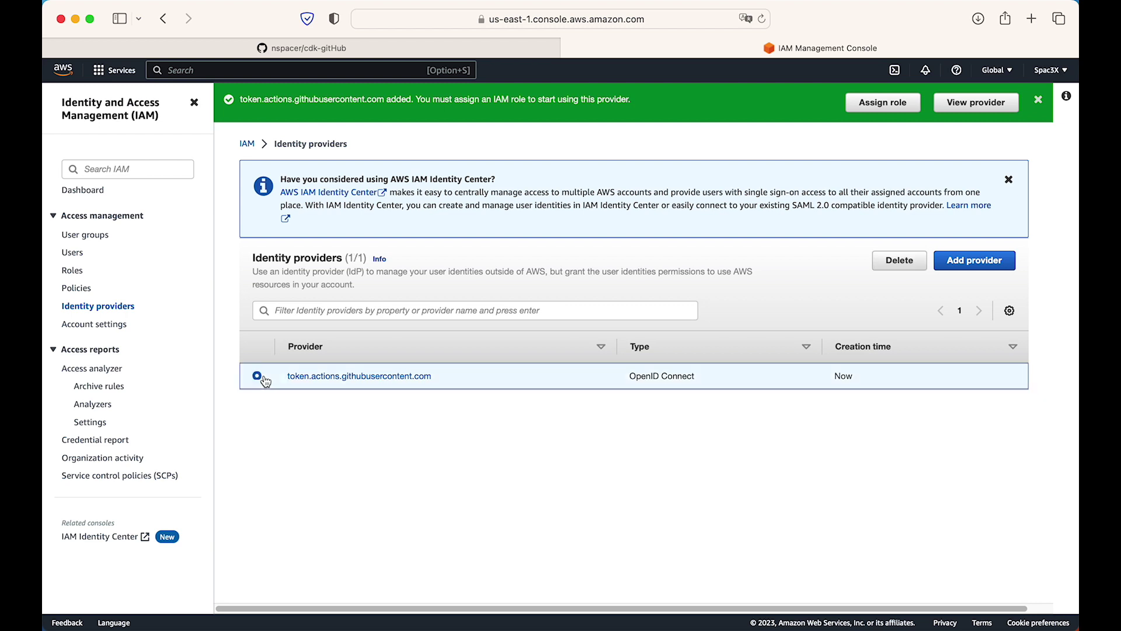
{"action": "left_click", "coordinate": [1039, 100]}
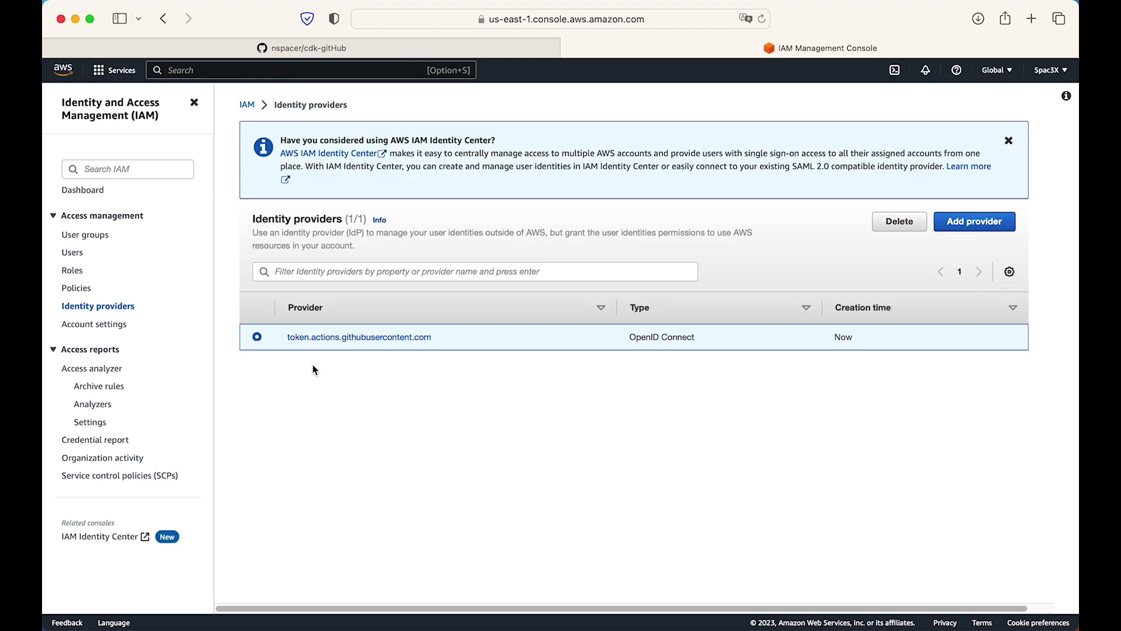
Start a new IAM role trusting a web identity, with provider token.actions.githubusercontent.com and audience sts.amazonaws.com, and continue to permissions
{"action": "left_click", "coordinate": [80, 272]}
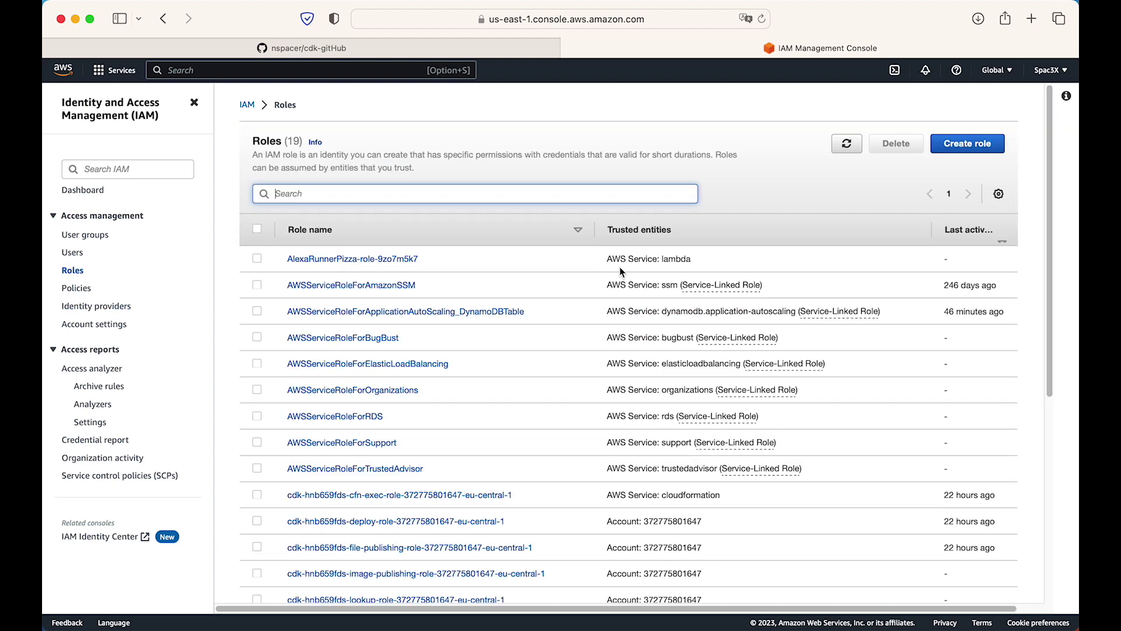
{"action": "left_click", "coordinate": [984, 145]}
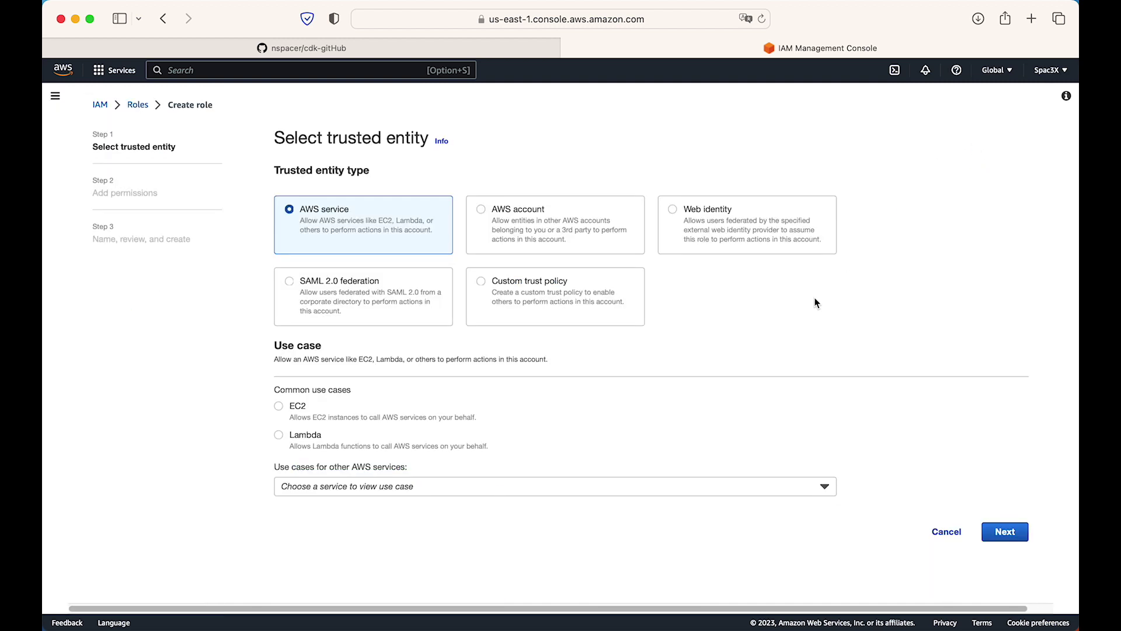
{"action": "left_click", "coordinate": [675, 213]}
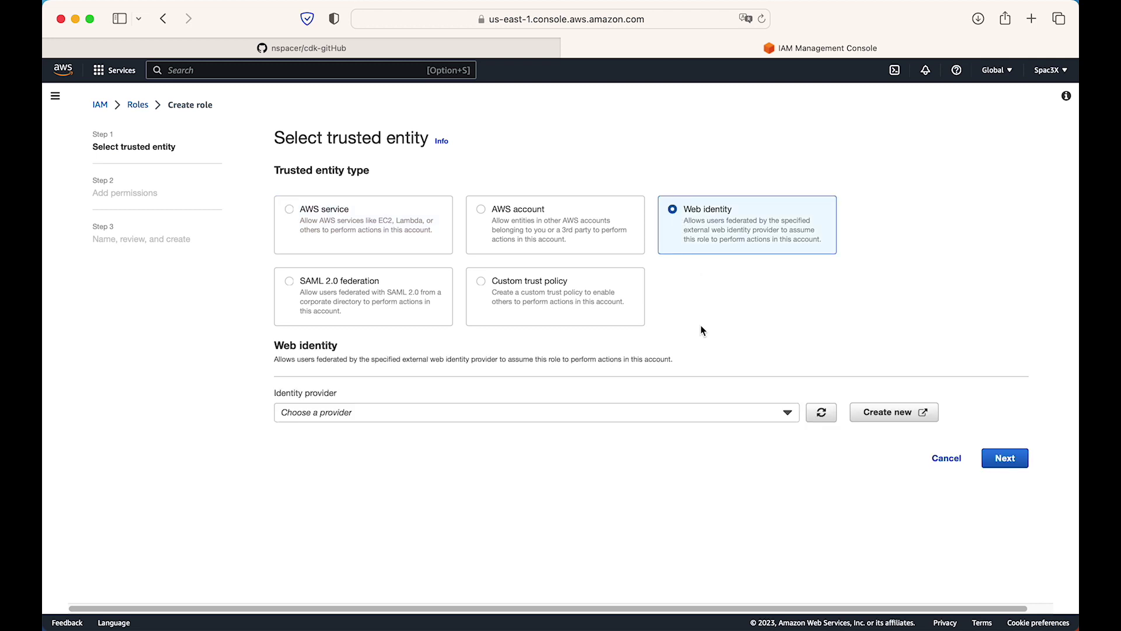
{"action": "left_click", "coordinate": [360, 415]}
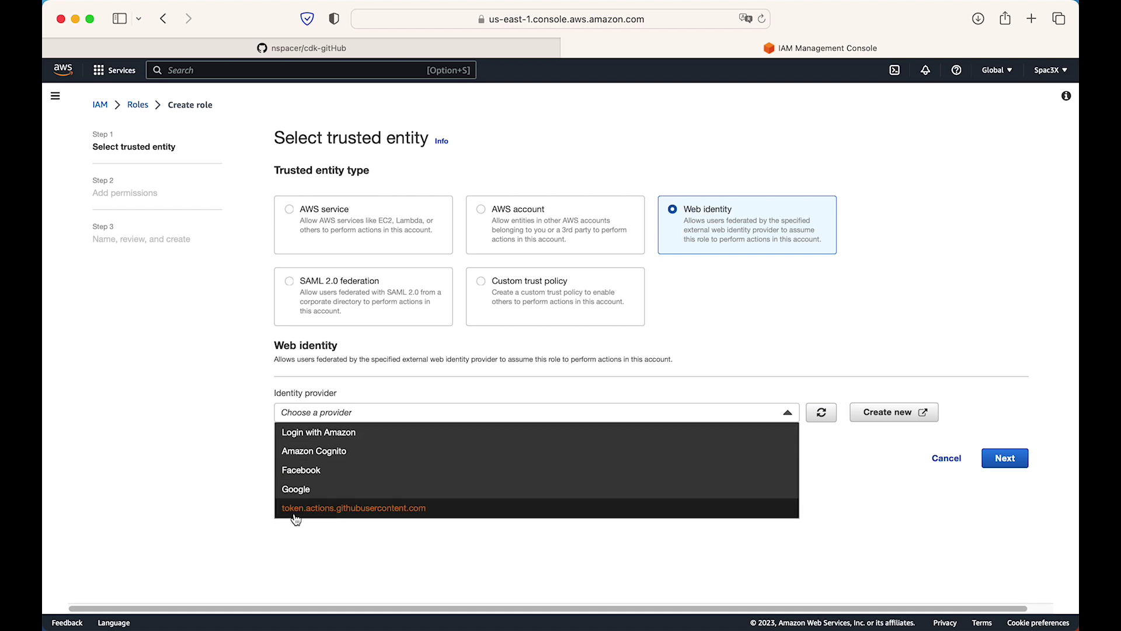
{"action": "left_click", "coordinate": [378, 509]}
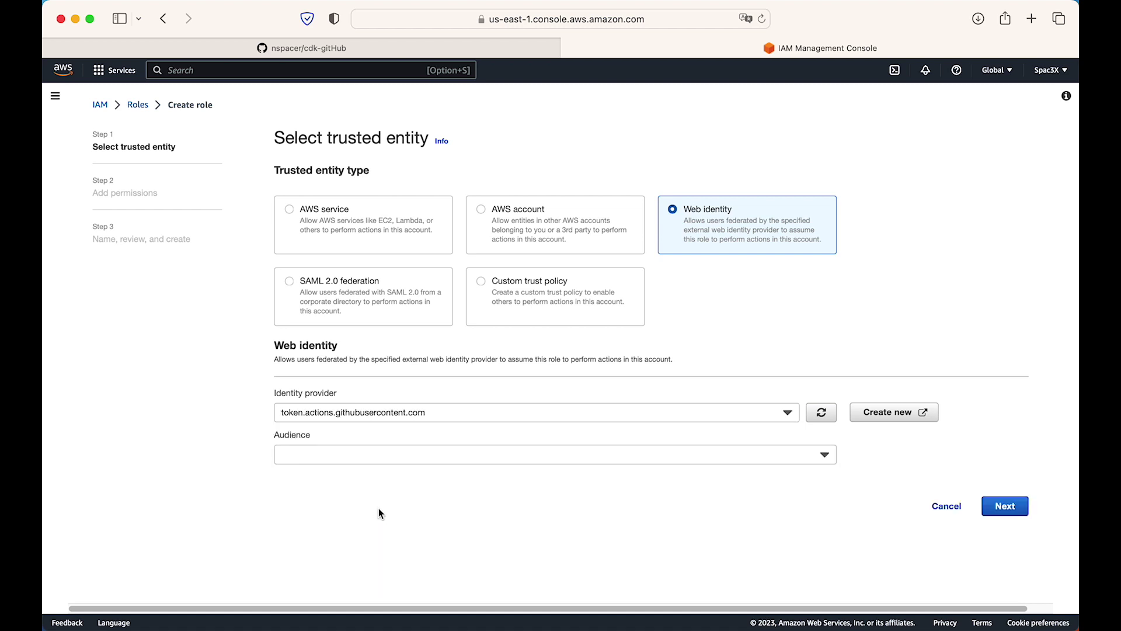
{"action": "left_click", "coordinate": [622, 453]}
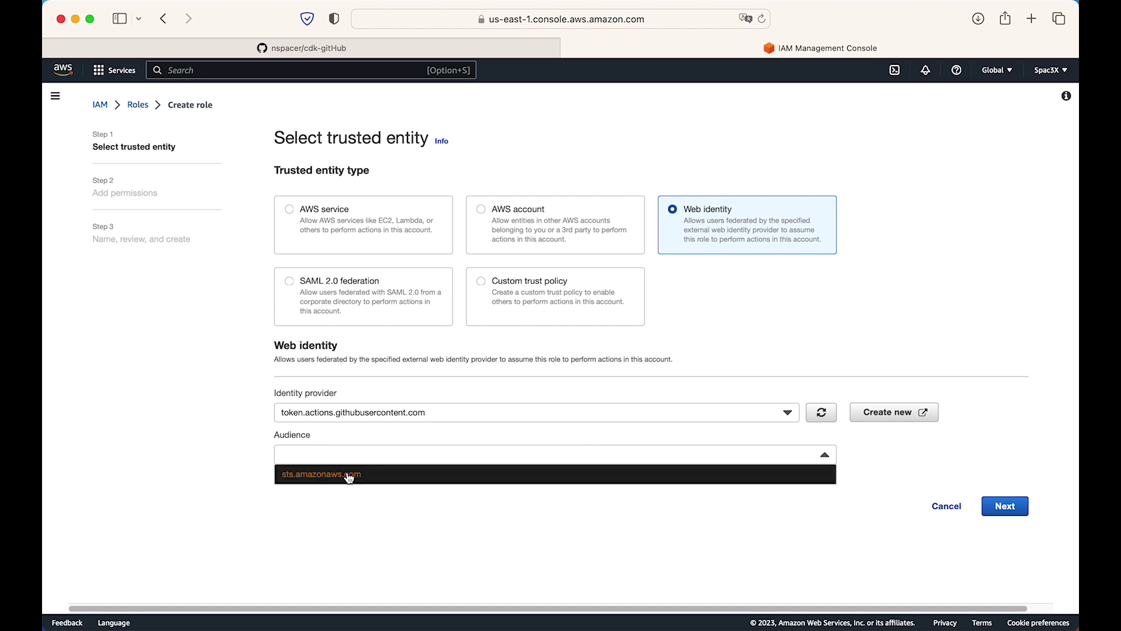
{"action": "left_click", "coordinate": [322, 475]}
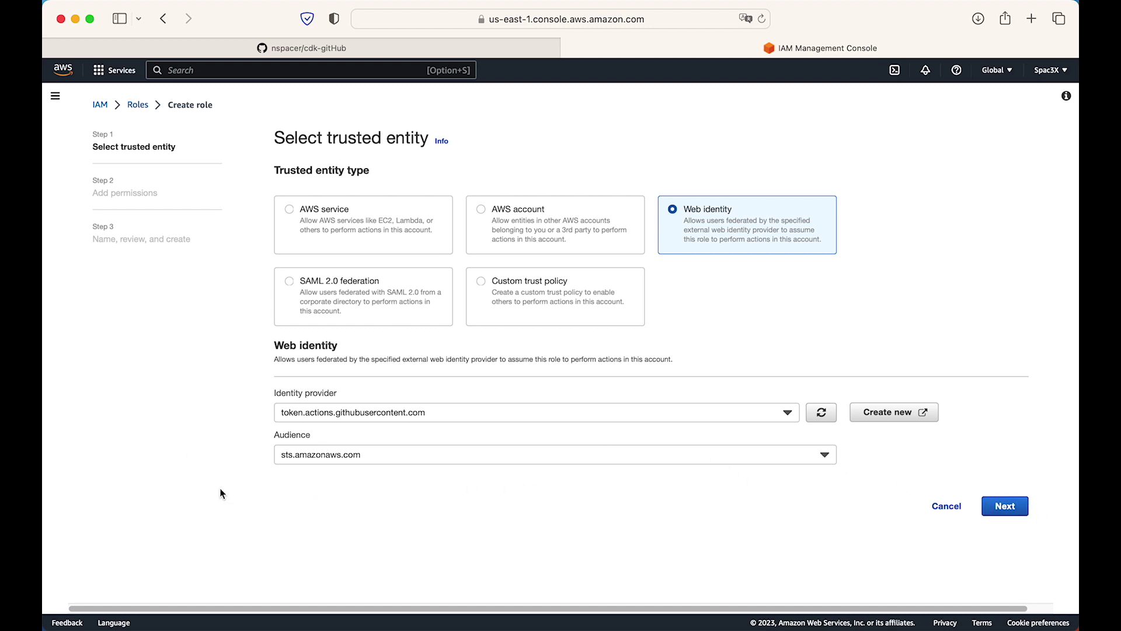
{"action": "left_click", "coordinate": [1005, 506]}
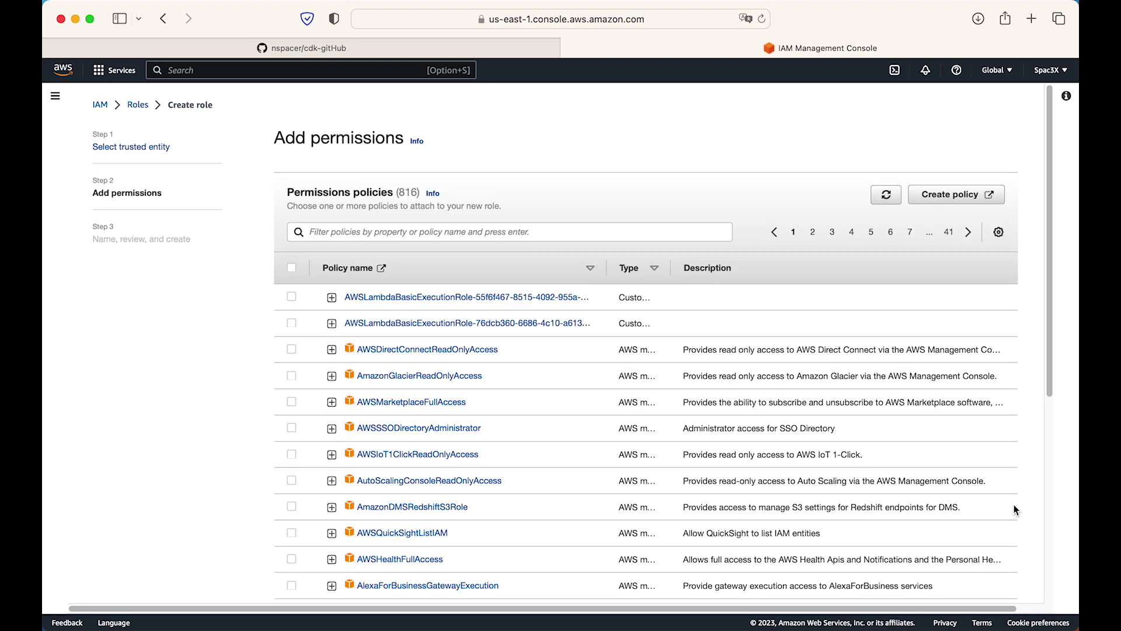
Filter the permissions policies by Admin, select AdministratorAccess for the role, and continue to the review page
{"action": "left_click", "coordinate": [657, 232]}
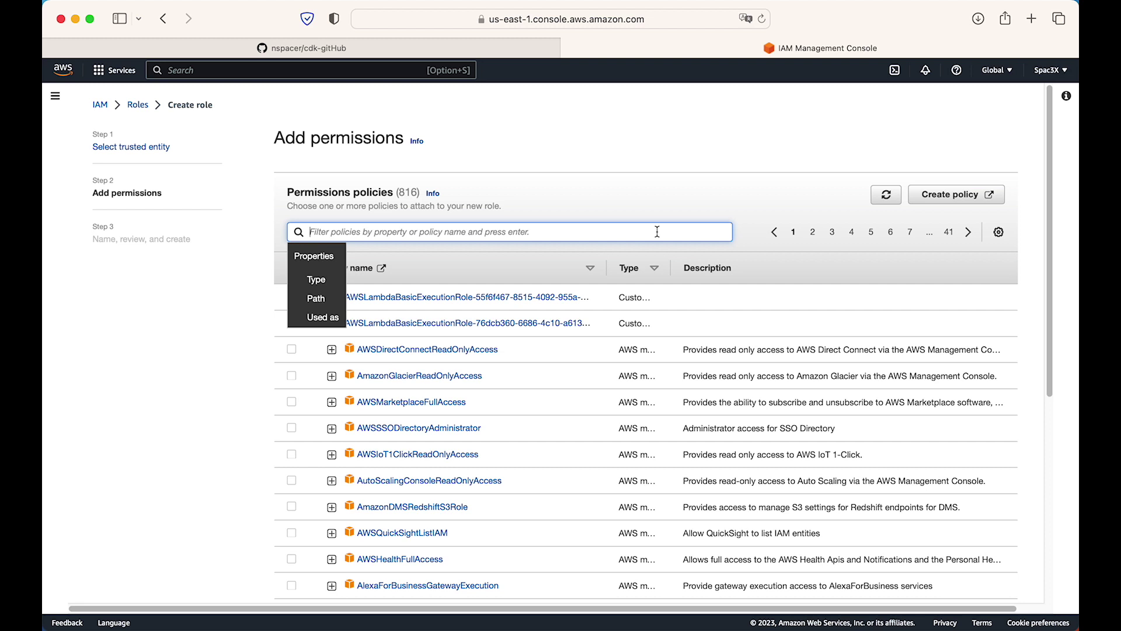
{"action": "type", "text": "Admin"}
{"action": "key", "text": "Return"}
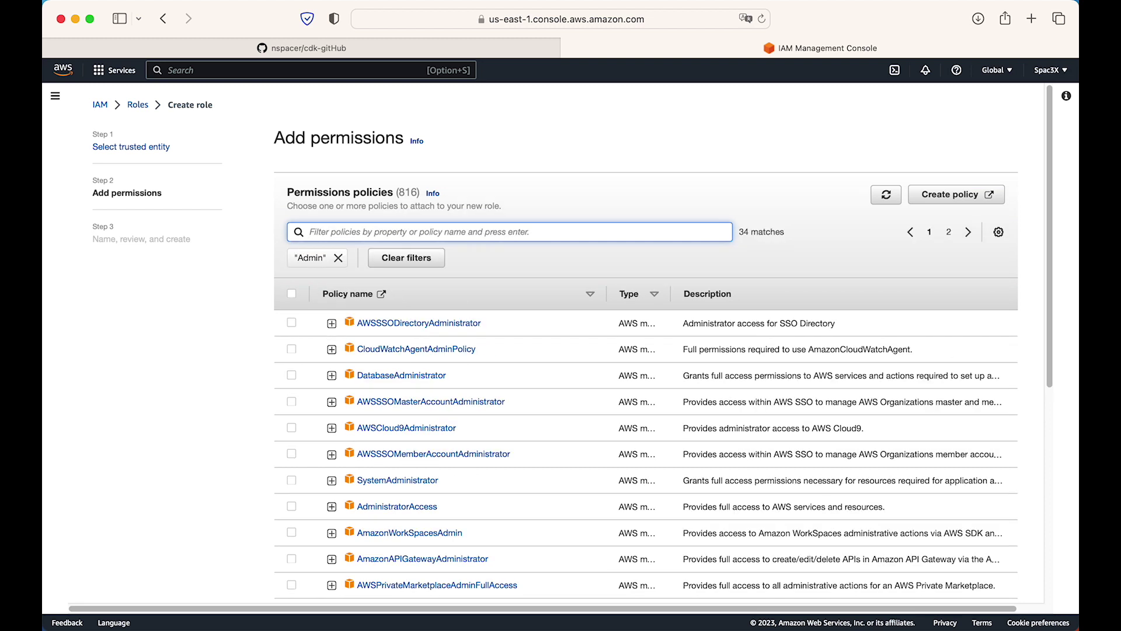
{"action": "left_click", "coordinate": [291, 507]}
{"action": "scroll", "coordinate": [564, 476], "scroll_direction": "down", "scroll_amount": 6}
{"action": "left_click", "coordinate": [995, 578]}
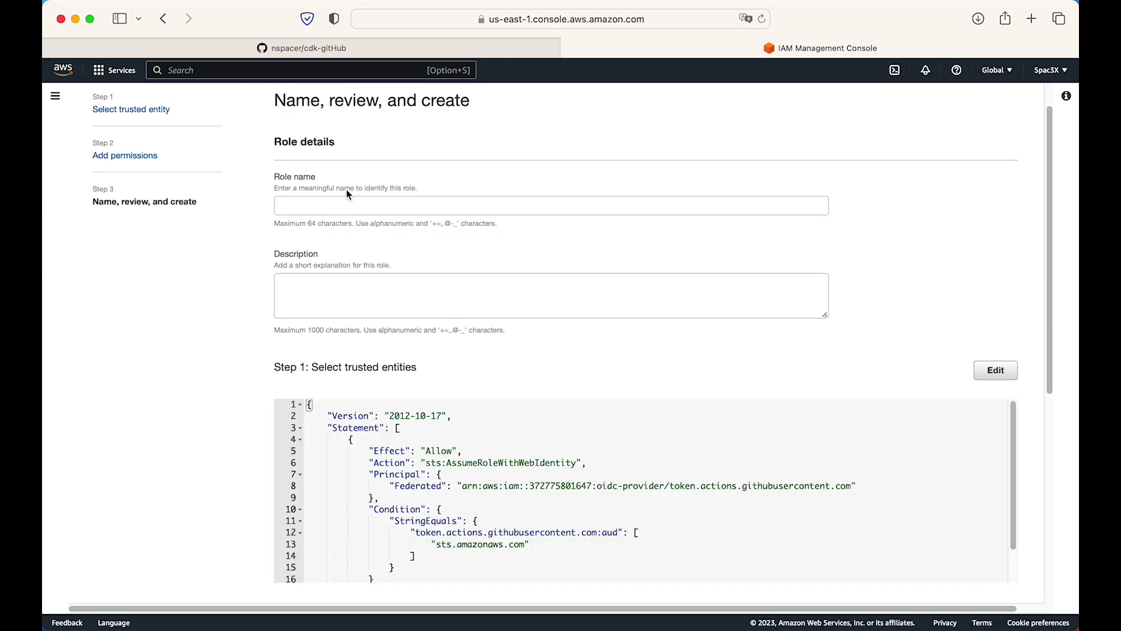
Name the role gitHubRole, add a tag with key owner, and create the role
{"action": "left_click", "coordinate": [343, 201]}
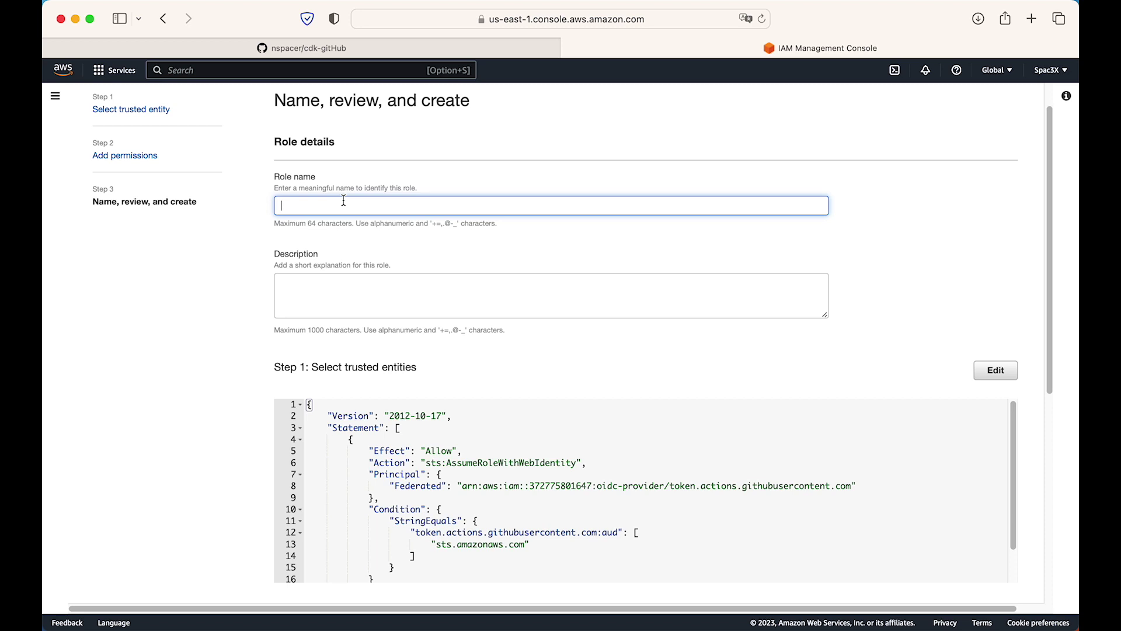
{"action": "key", "text": "Down"}
{"action": "type", "text": "gitHubRole"}
{"action": "scroll", "coordinate": [909, 288], "scroll_direction": "down", "scroll_amount": 7}
{"action": "scroll", "coordinate": [308, 511], "scroll_direction": "up", "scroll_amount": 3}
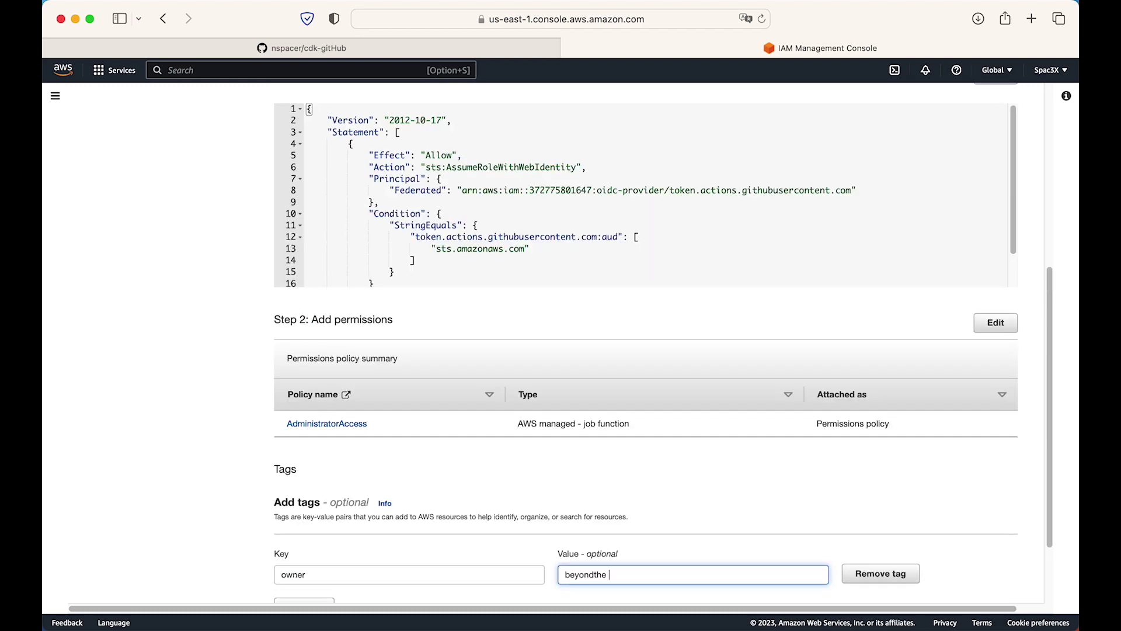
{"action": "scroll", "coordinate": [693, 495], "scroll_direction": "down", "scroll_amount": 2}
{"action": "left_click", "coordinate": [978, 580]}
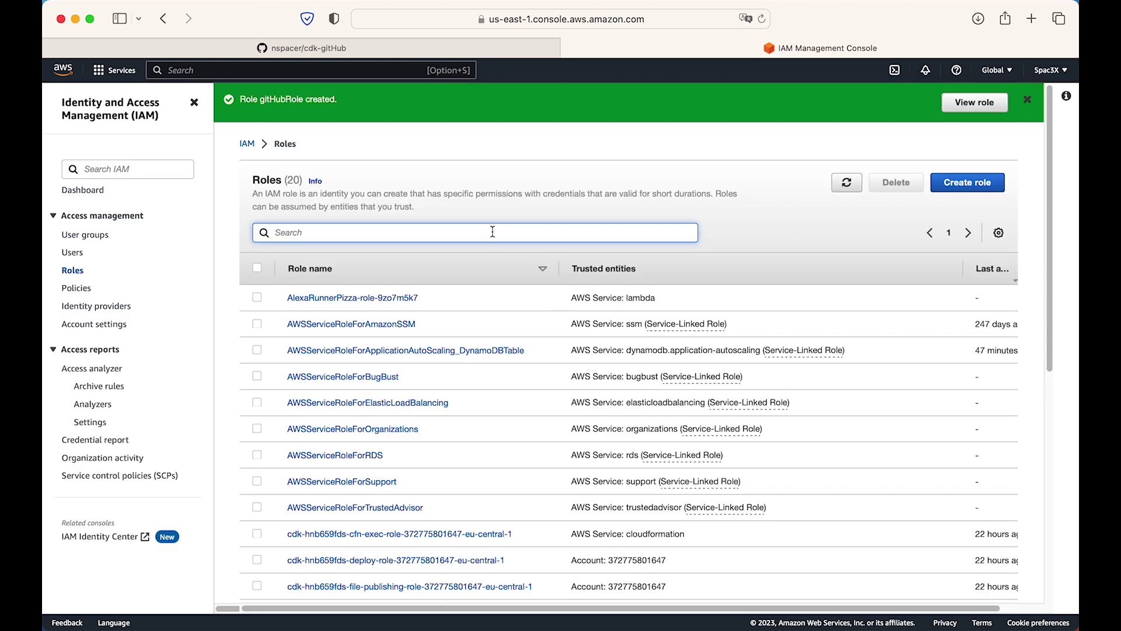
Search the roles for git, and in Keynote delete the red cross beside Create AWS Role on the Steps slide
{"action": "type", "text": "git"}
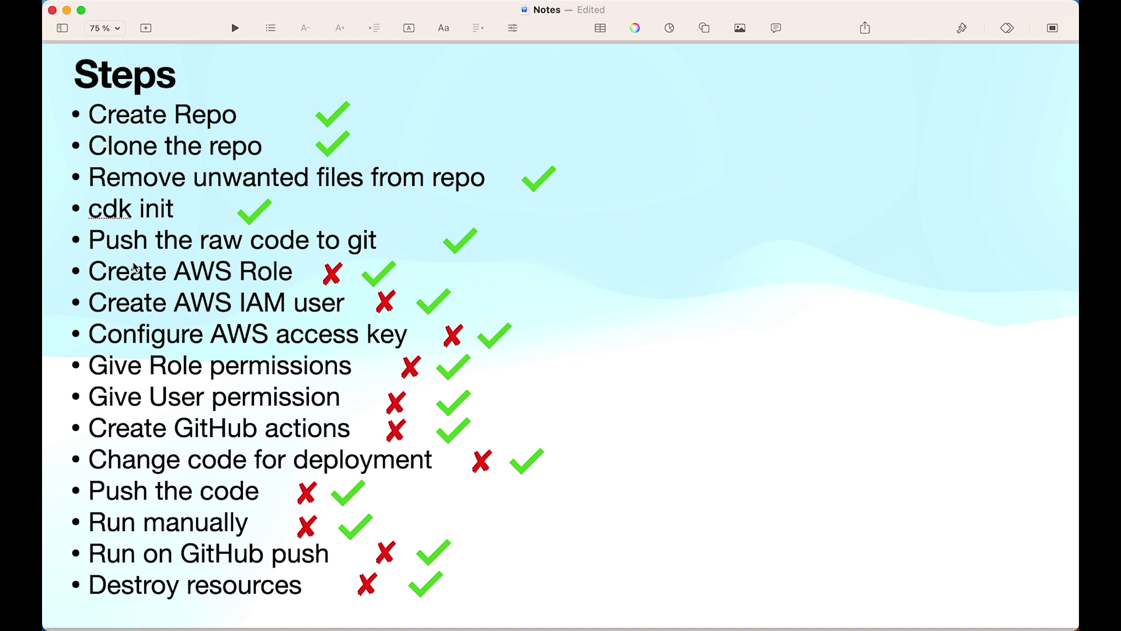
{"action": "left_click", "coordinate": [331, 275]}
{"action": "key", "text": "Delete"}
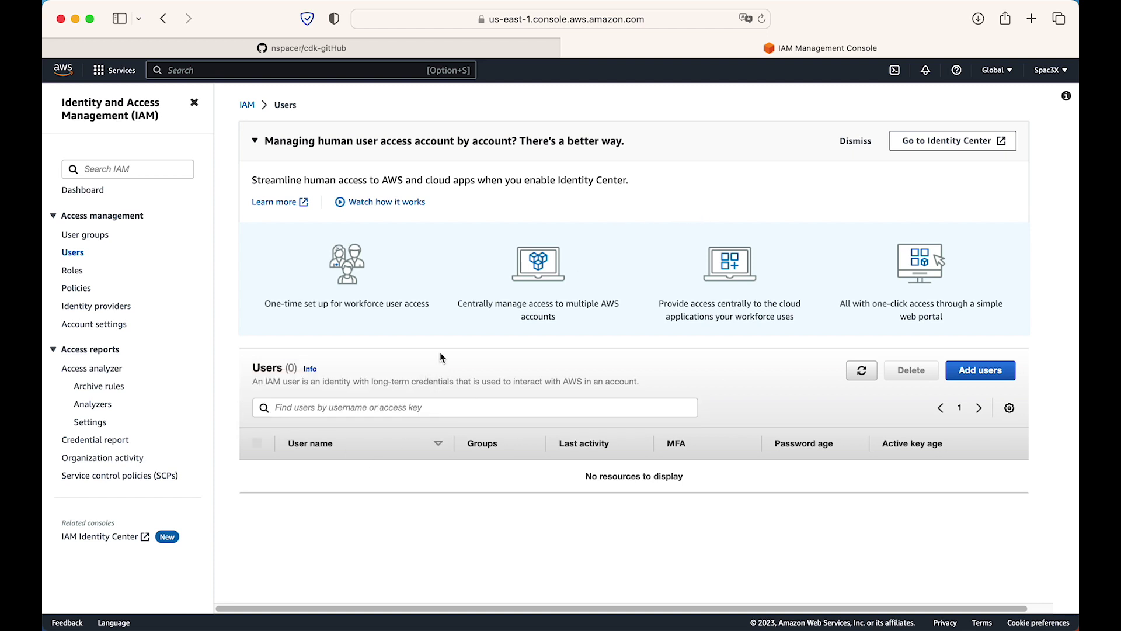
In Safari, start a new IAM user named gitHubUser and proceed to the review page without attaching any permissions
{"action": "left_click", "coordinate": [987, 376]}
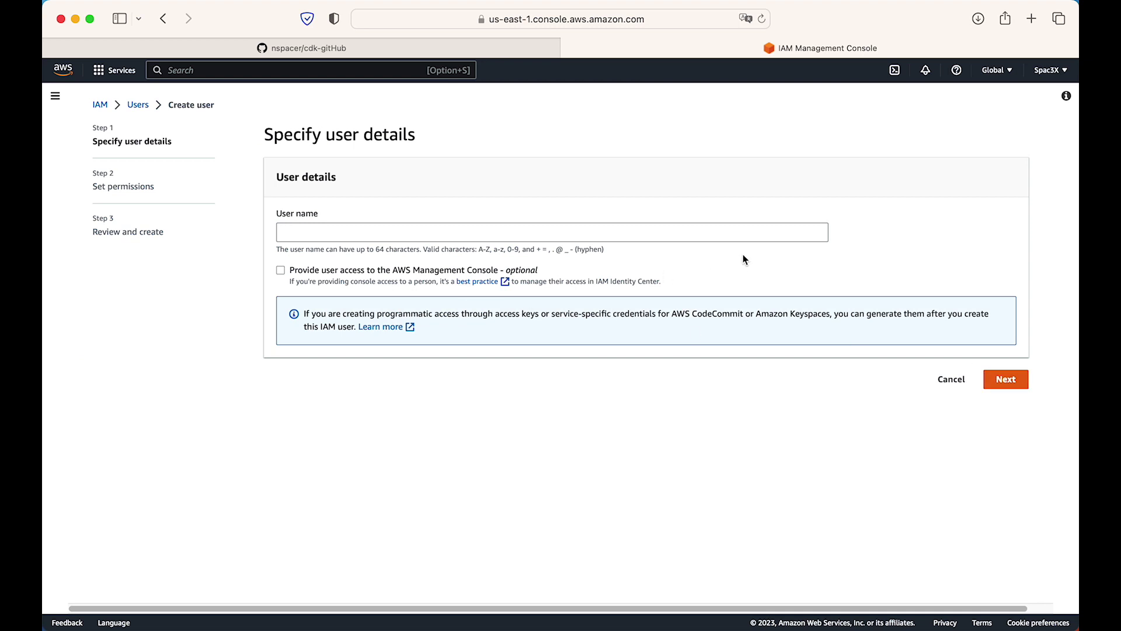
{"action": "left_click", "coordinate": [677, 236]}
{"action": "type", "text": "git"}
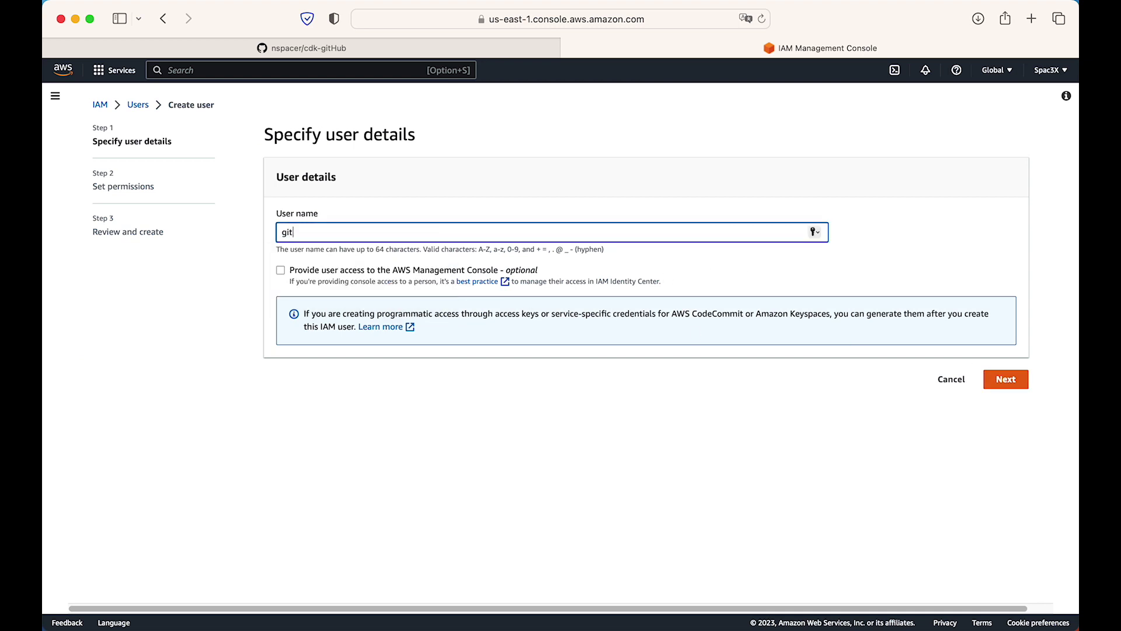
{"action": "type", "text": "HubUser"}
{"action": "left_click", "coordinate": [1018, 380]}
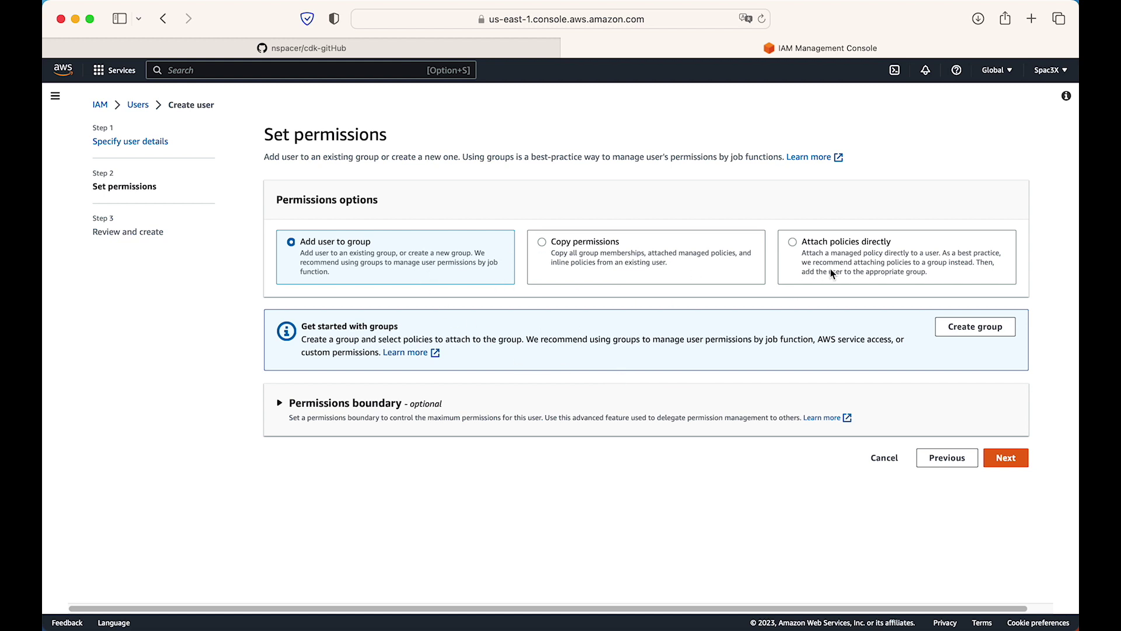
{"action": "left_click", "coordinate": [1002, 458]}
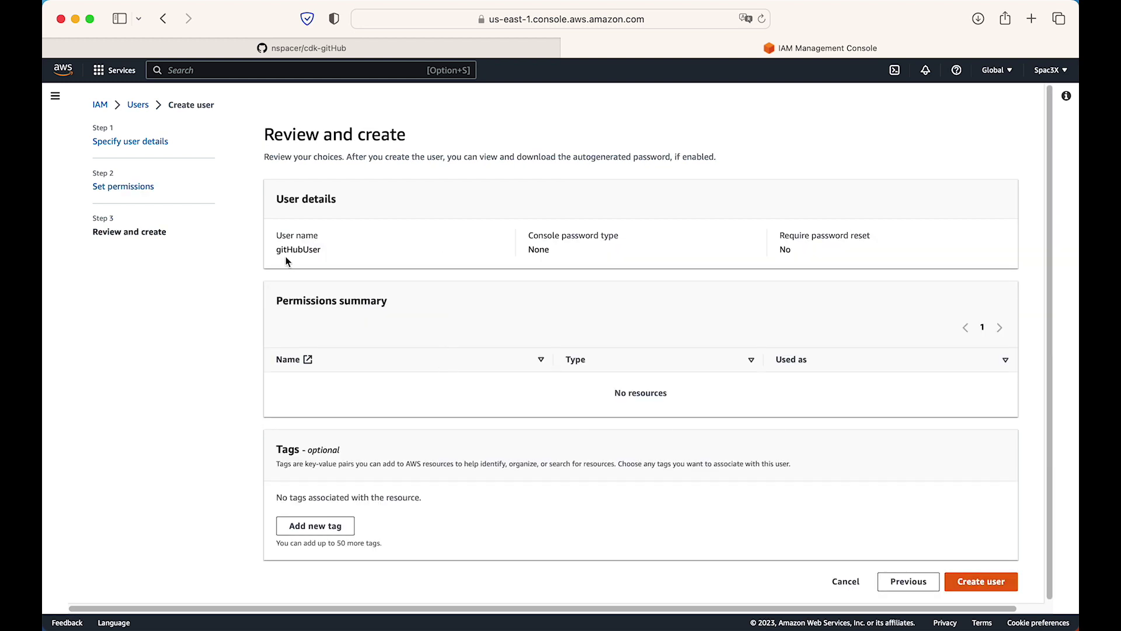
Add a tag with key owner and value beyondthecloud, create the user, and dismiss the username suggestions in the users list
{"action": "left_click", "coordinate": [336, 526]}
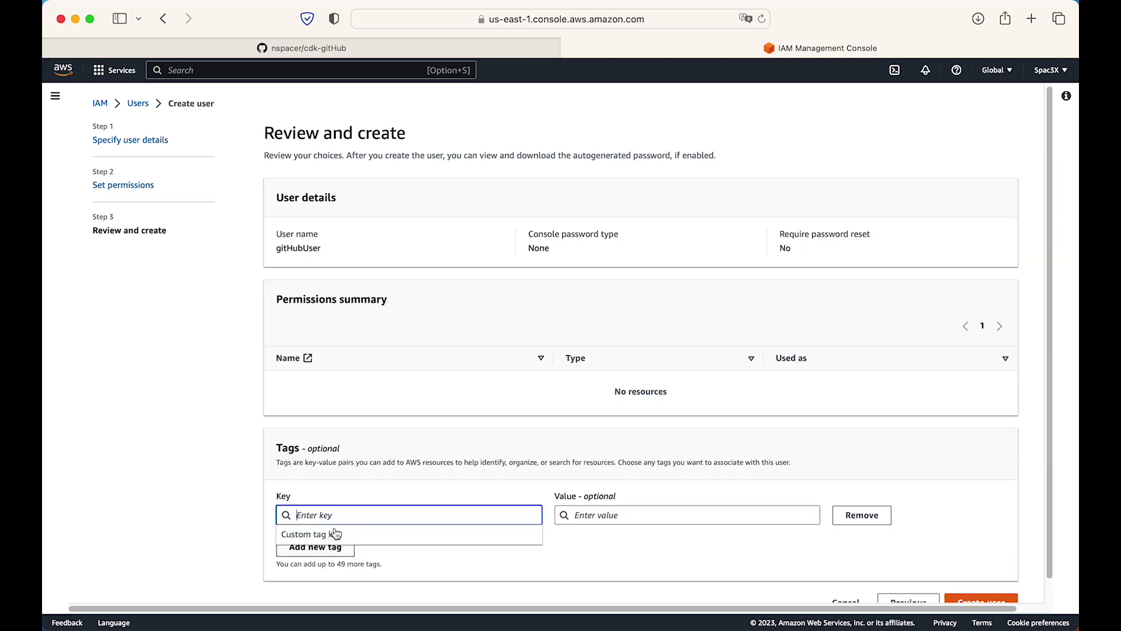
{"action": "type", "text": "owner"}
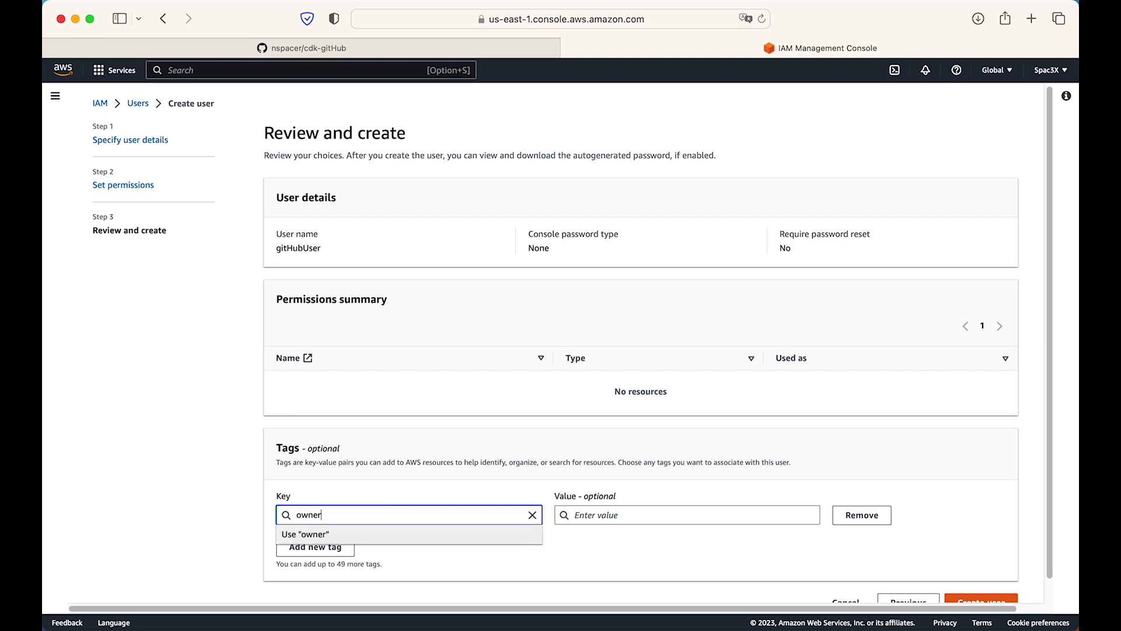
{"action": "left_click", "coordinate": [683, 510]}
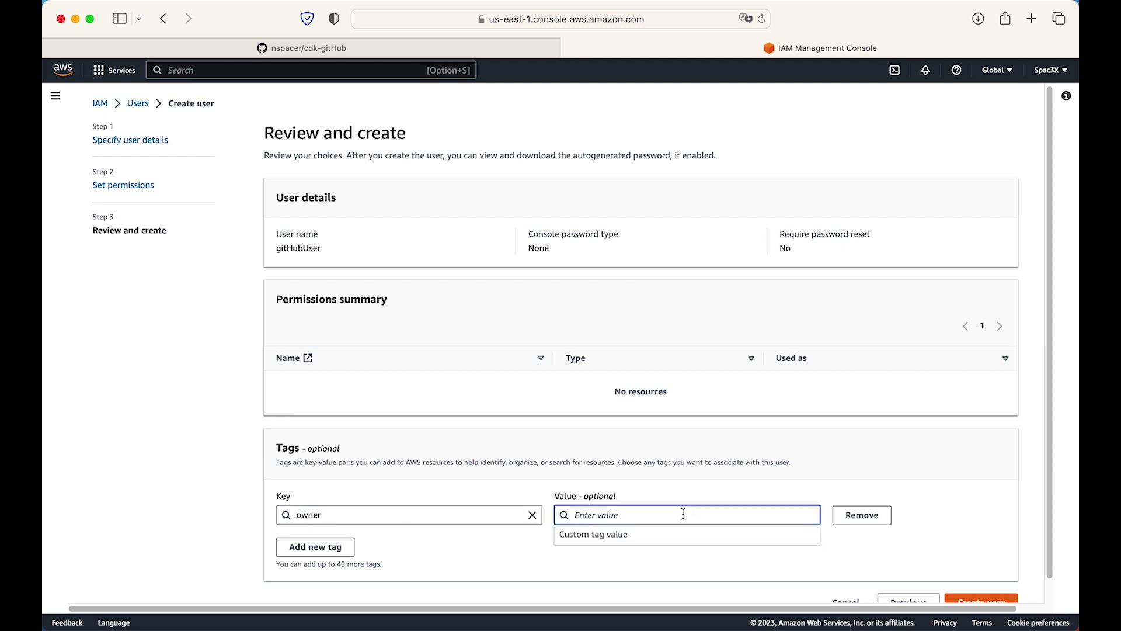
{"action": "type", "text": "beyondthecloud"}
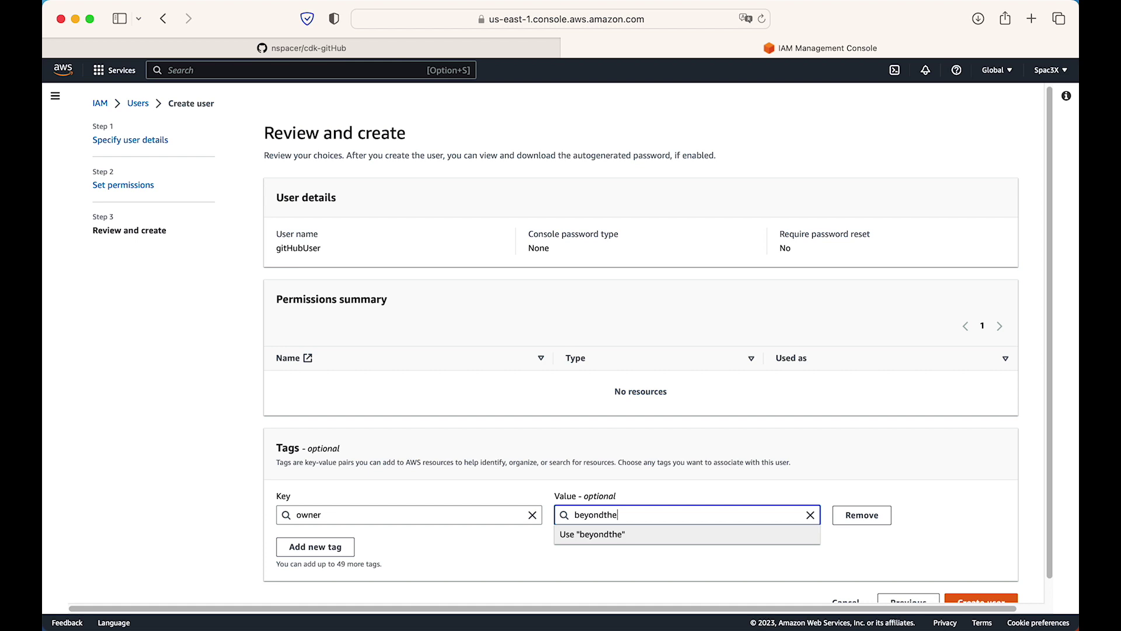
{"action": "left_click", "coordinate": [956, 485]}
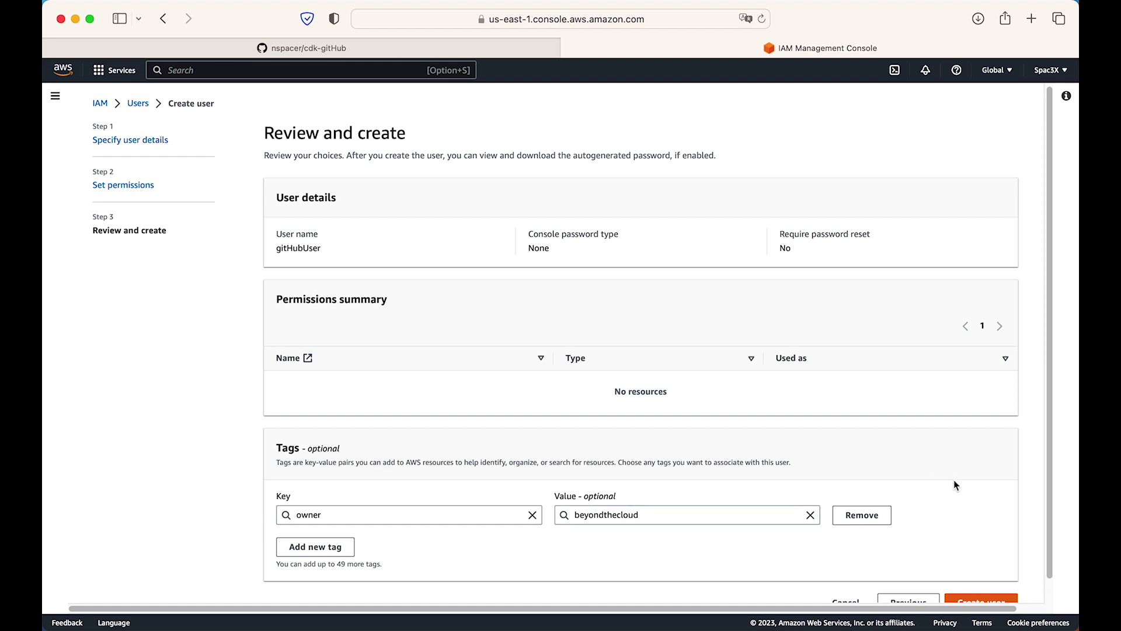
{"action": "scroll", "coordinate": [958, 490], "scroll_direction": "down", "scroll_amount": 1}
{"action": "left_click", "coordinate": [986, 586]}
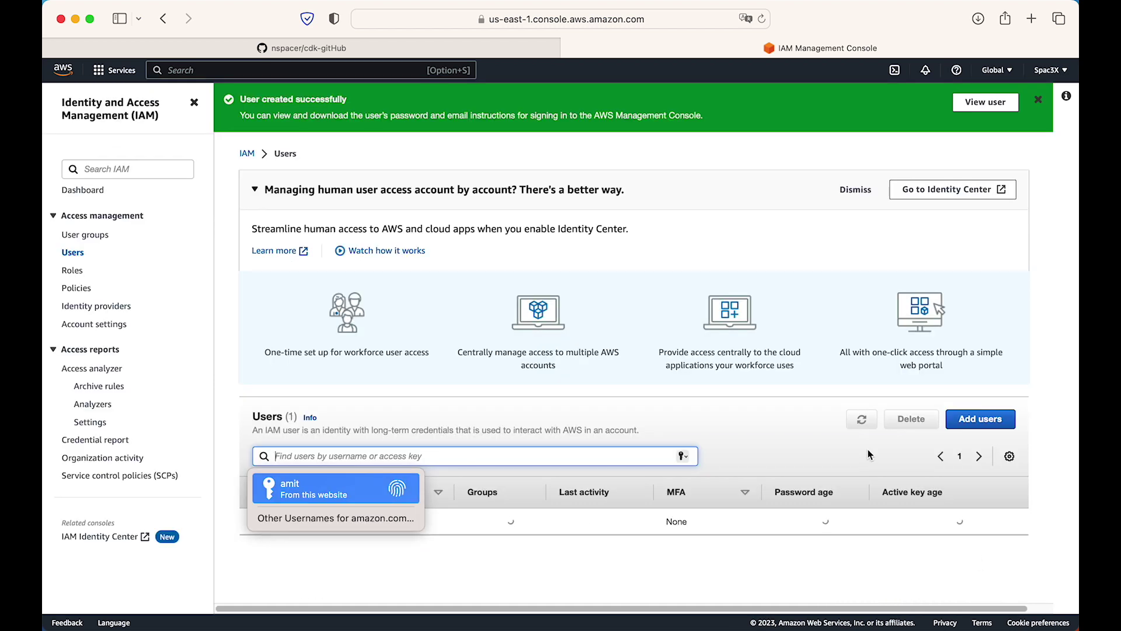
{"action": "left_click", "coordinate": [610, 404]}
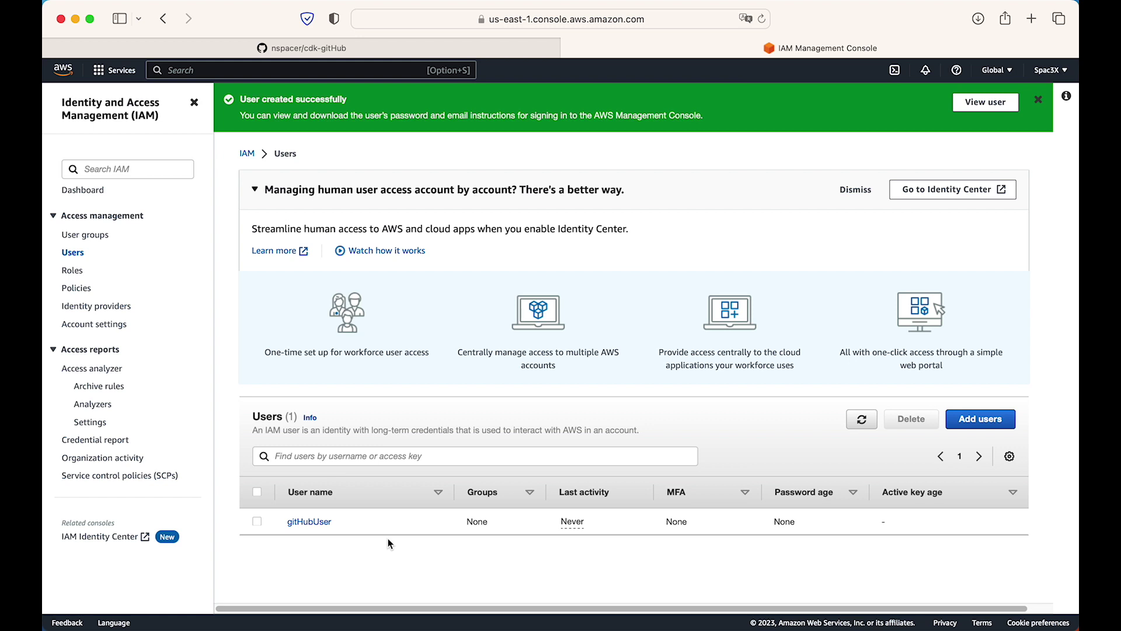
Open gitHubUser and start an inline policy for it in JSON form
{"action": "left_click", "coordinate": [318, 521]}
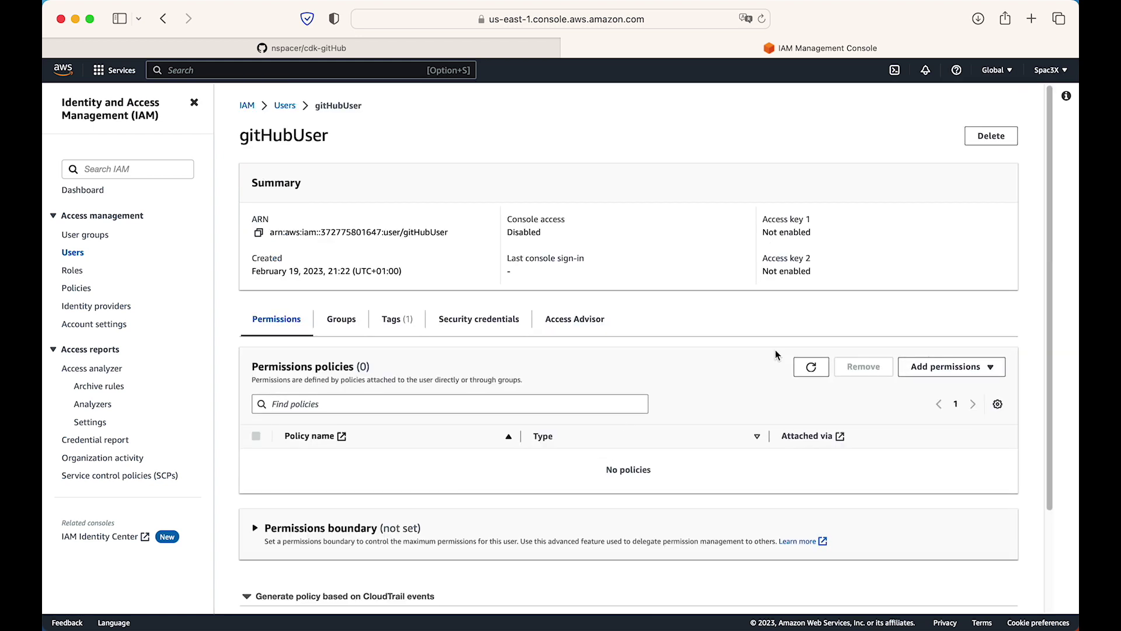
{"action": "scroll", "coordinate": [586, 318], "scroll_direction": "down", "scroll_amount": 3}
{"action": "left_click", "coordinate": [961, 241]}
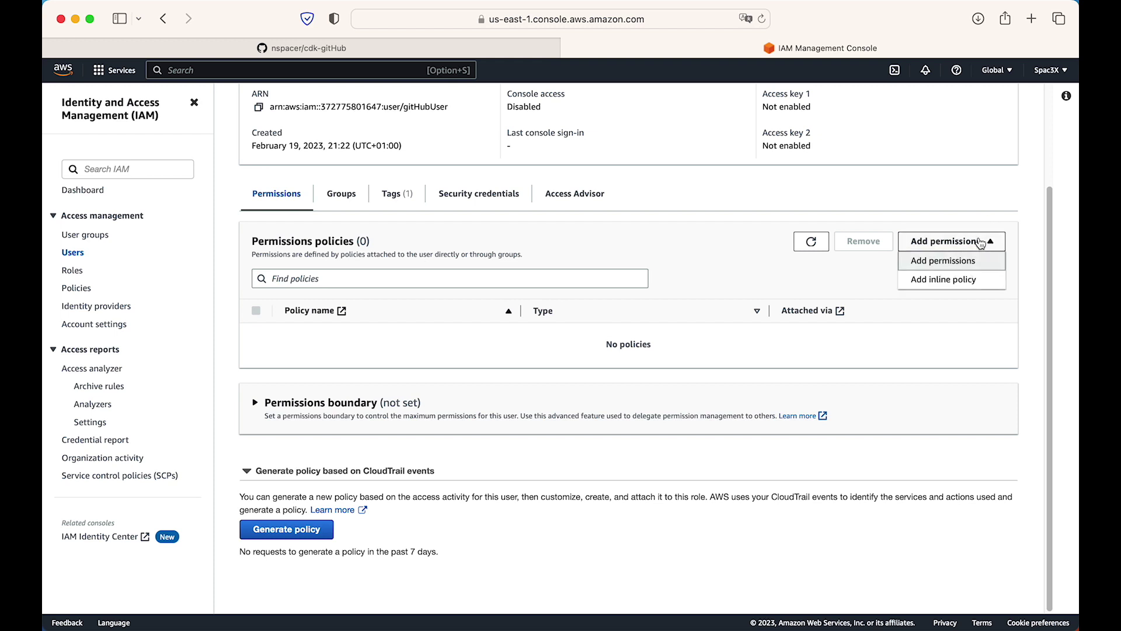
{"action": "left_click", "coordinate": [928, 280]}
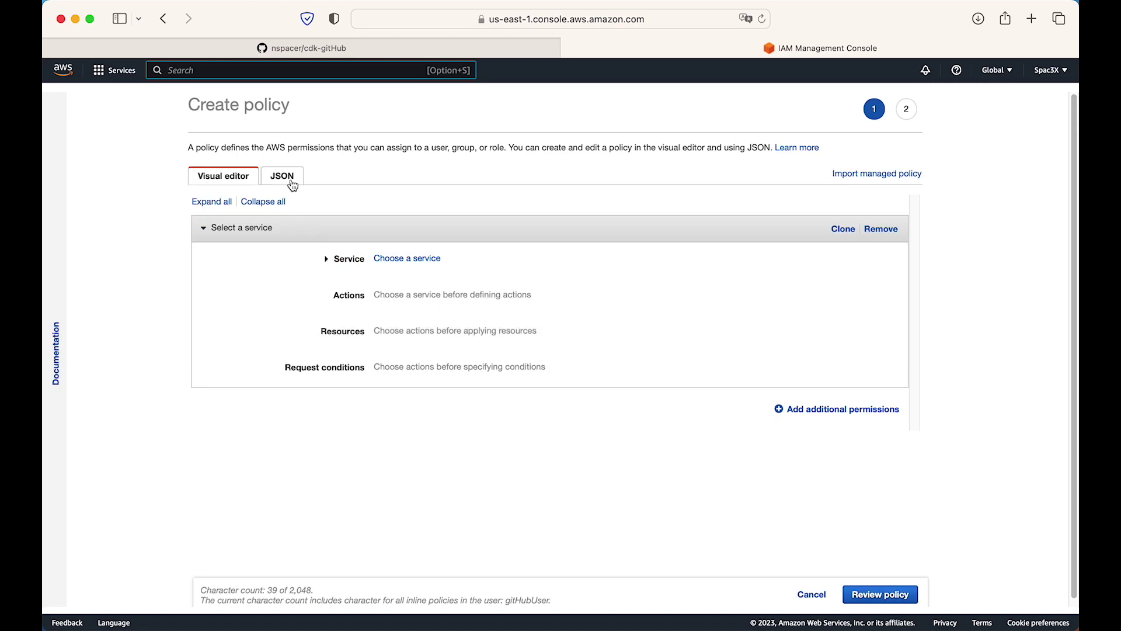
{"action": "left_click", "coordinate": [291, 183]}
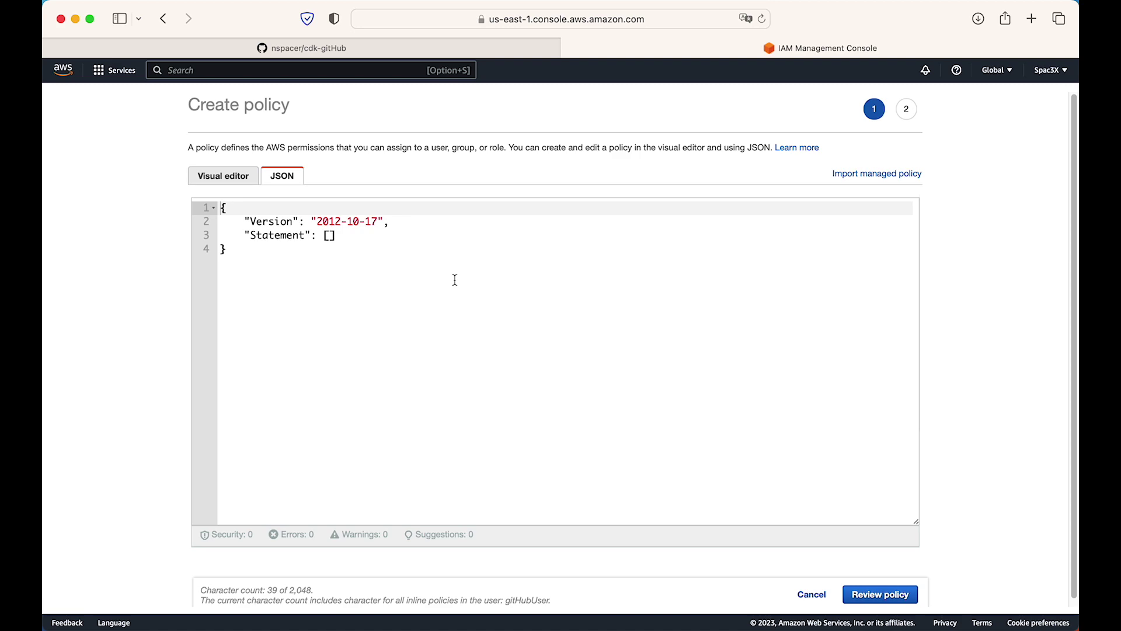
Copy the whole policy JSON from the User Policy slide in Keynote and replace the Safari policy editor's content with it
{"action": "key", "text": "super+Tab"}
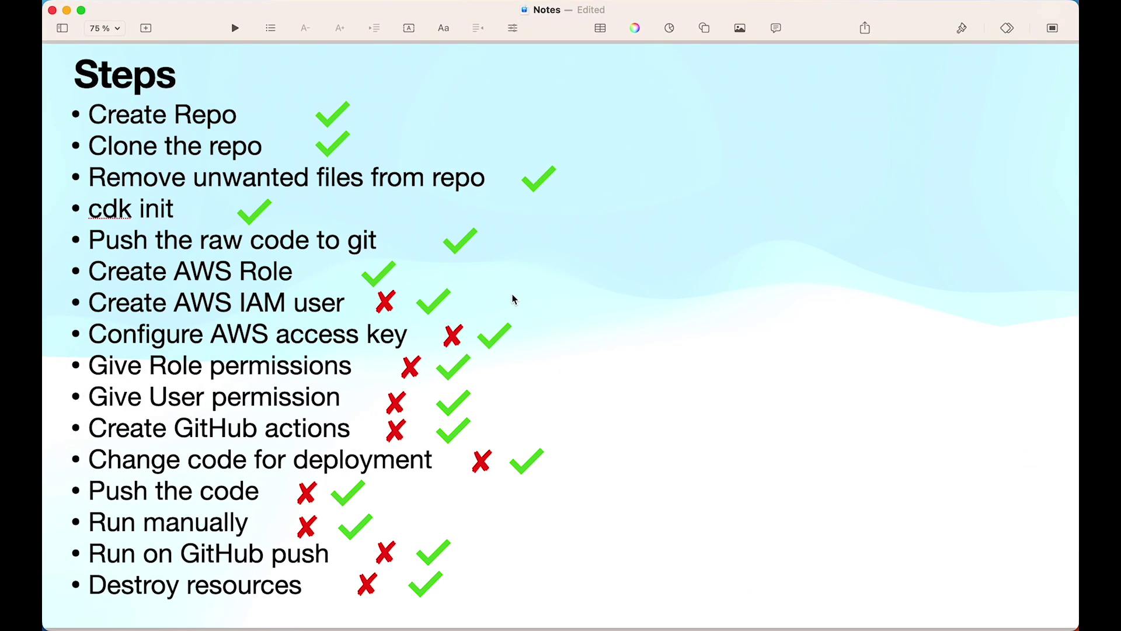
{"action": "key", "text": "Down"}
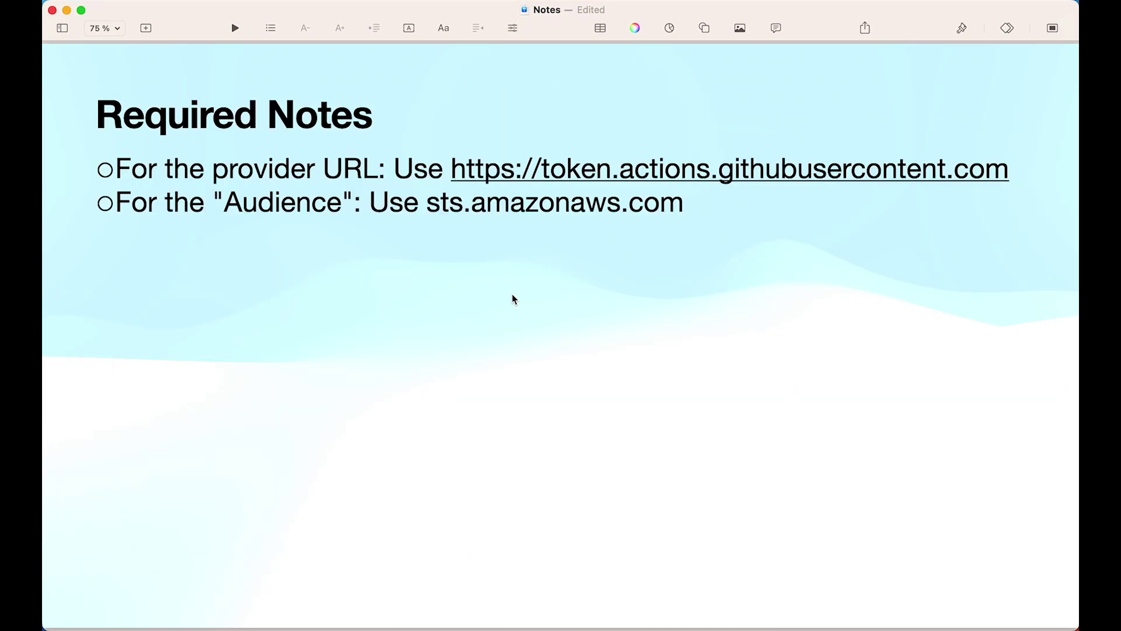
{"action": "key", "text": "Down"}
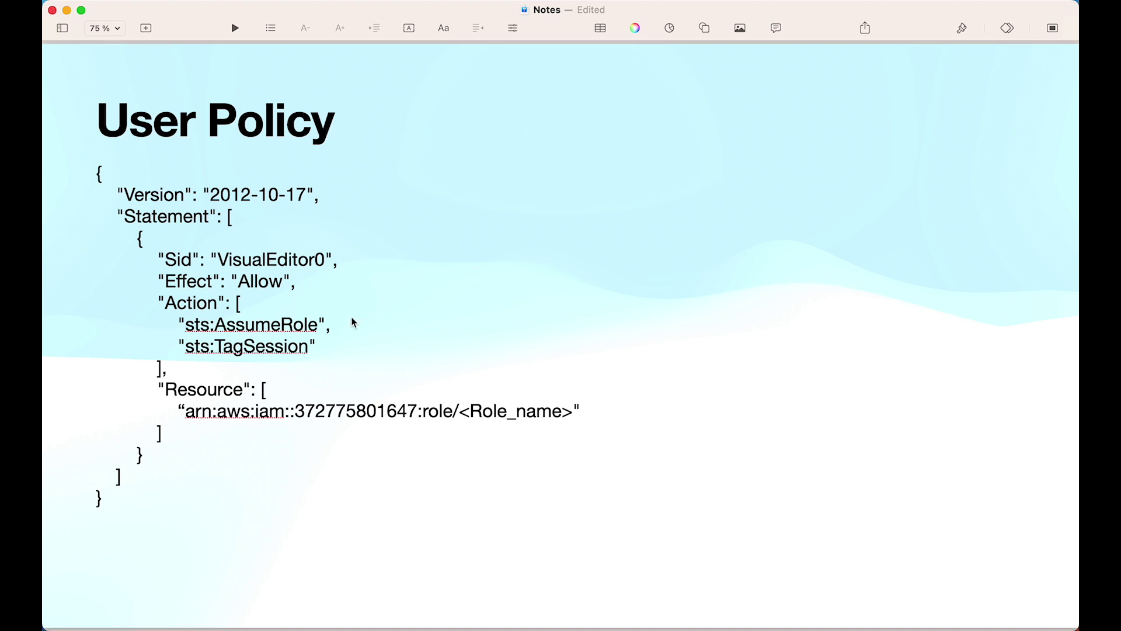
{"action": "left_click", "coordinate": [101, 182]}
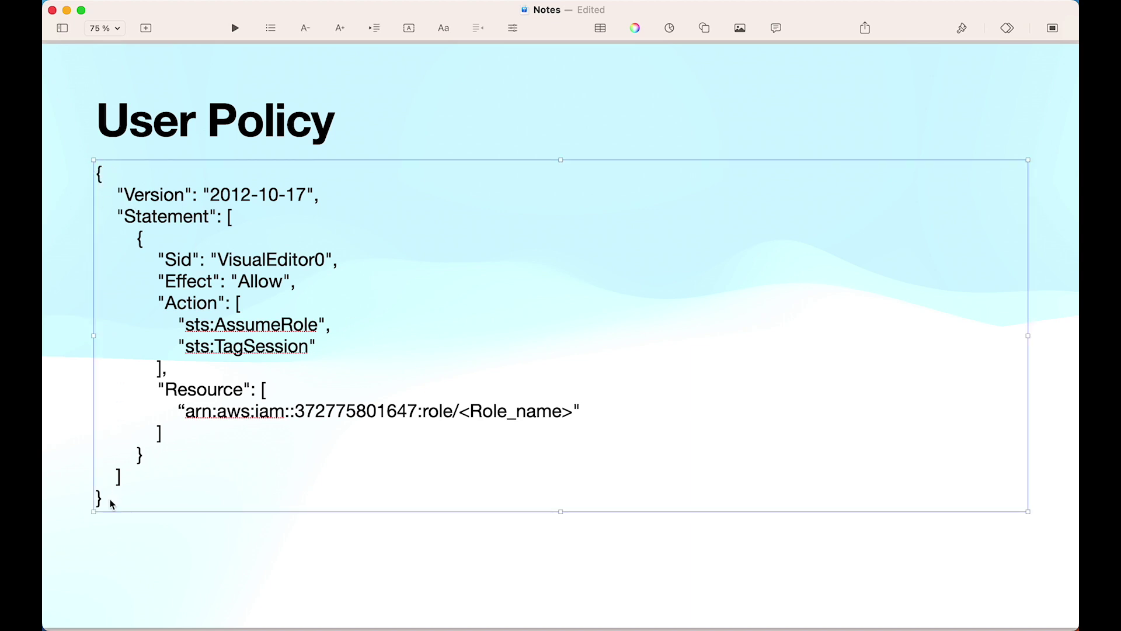
{"action": "left_click_drag", "start_coordinate": [105, 500], "coordinate": [86, 309]}
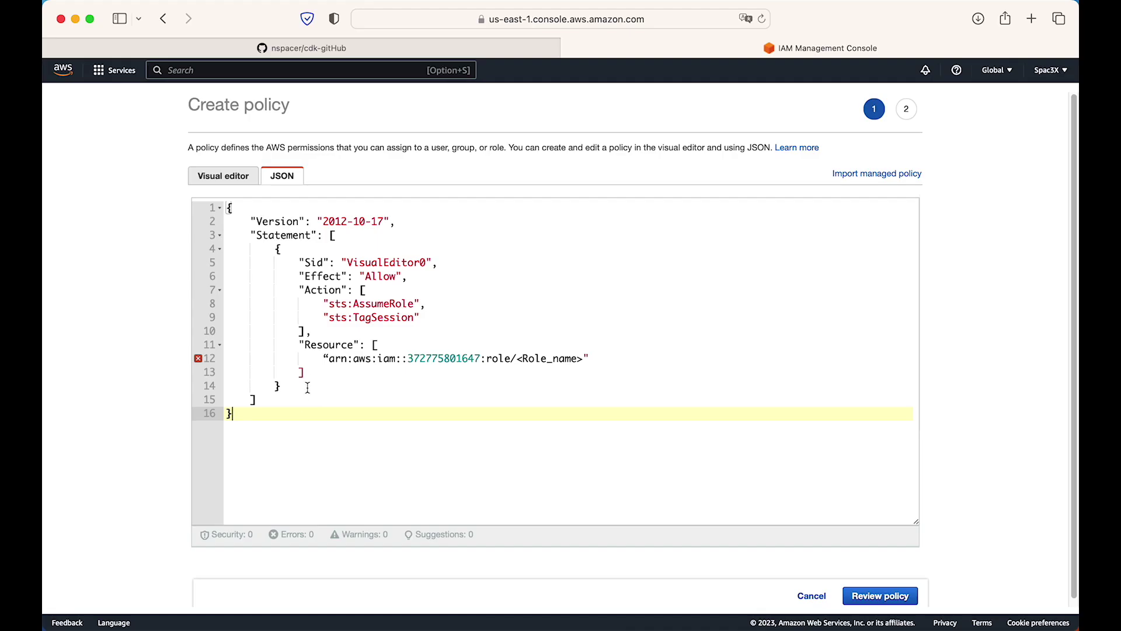
{"action": "left_click", "coordinate": [305, 372]}
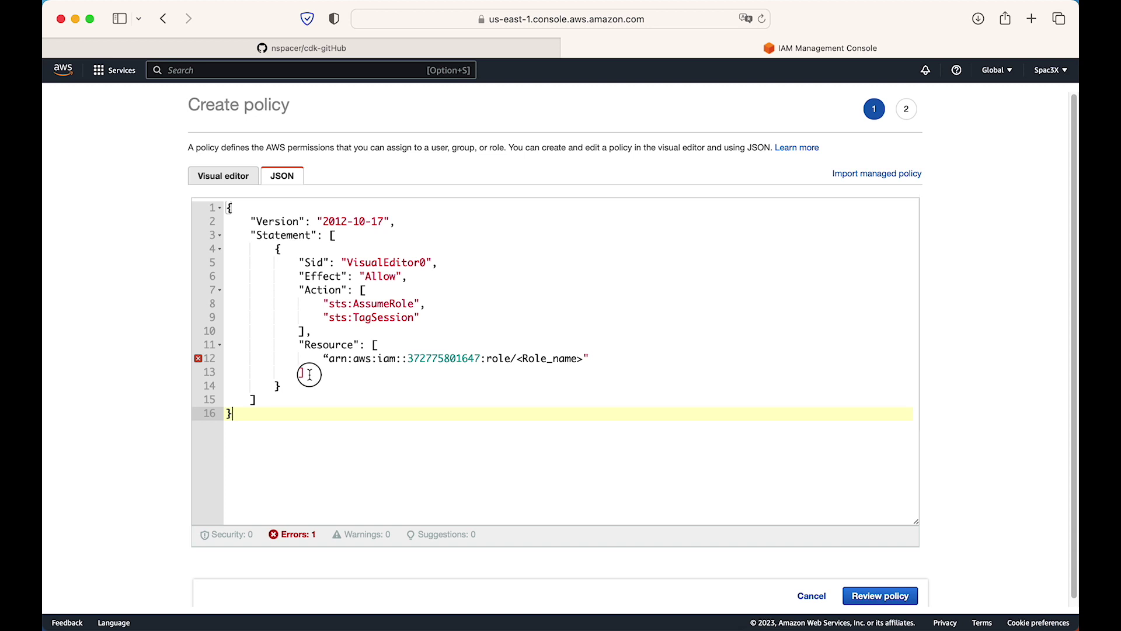
{"action": "left_click", "coordinate": [591, 358]}
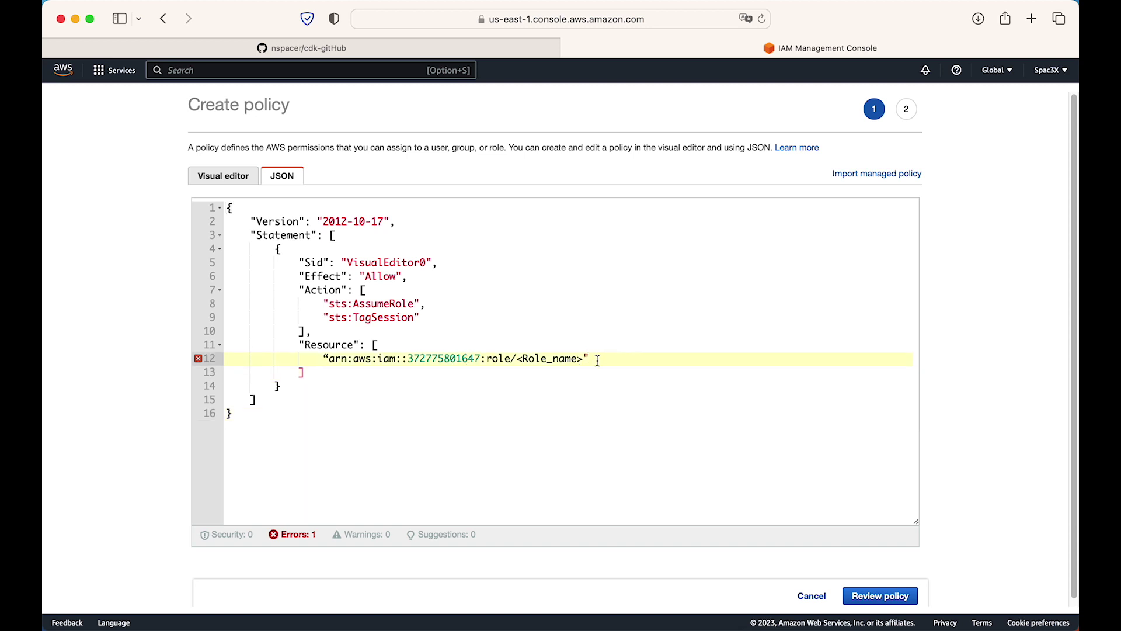
Open the IAM roles in a new browser tab, search them for git and open gitHubRole
{"action": "left_click_drag", "start_coordinate": [517, 358], "coordinate": [584, 358]}
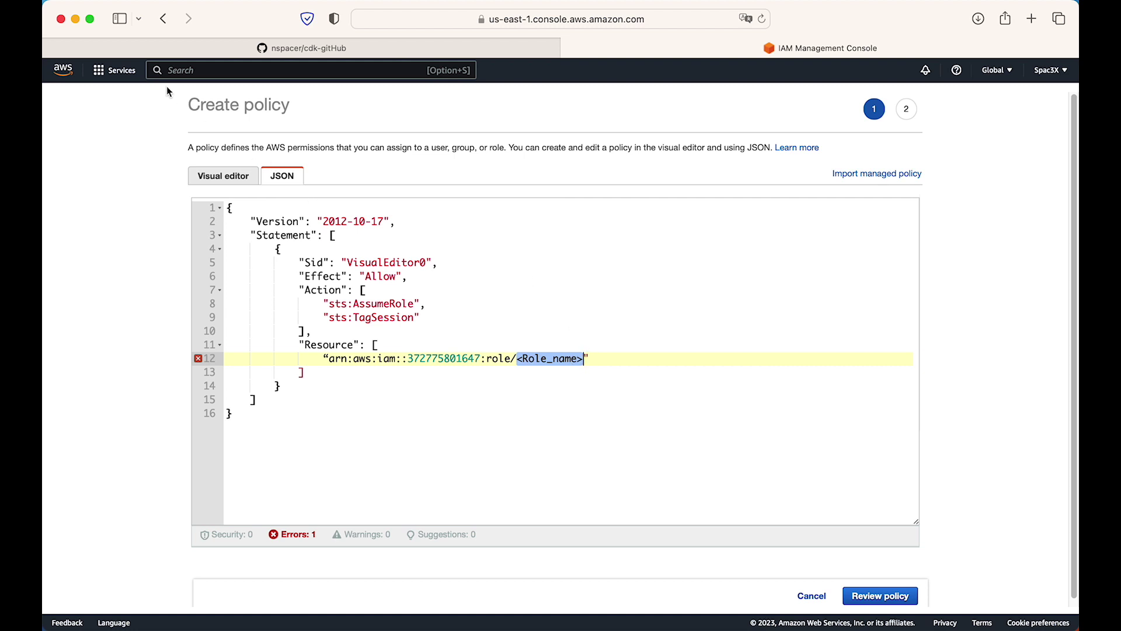
{"action": "left_click", "coordinate": [114, 70]}
{"action": "left_click", "coordinate": [326, 165], "text": "super"}
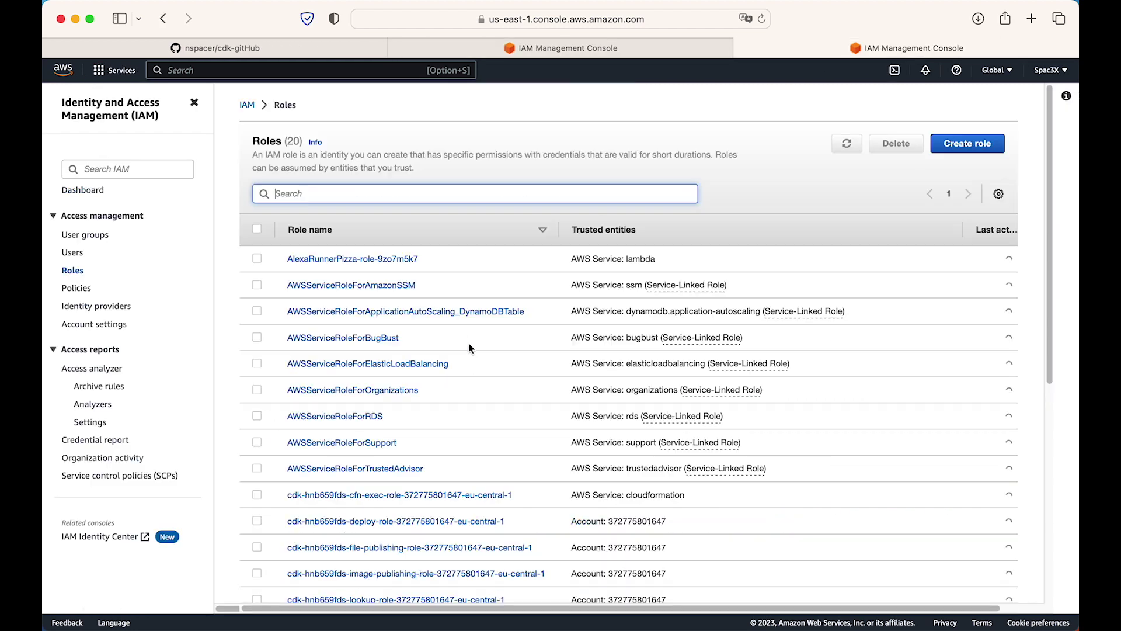
{"action": "type", "text": "git"}
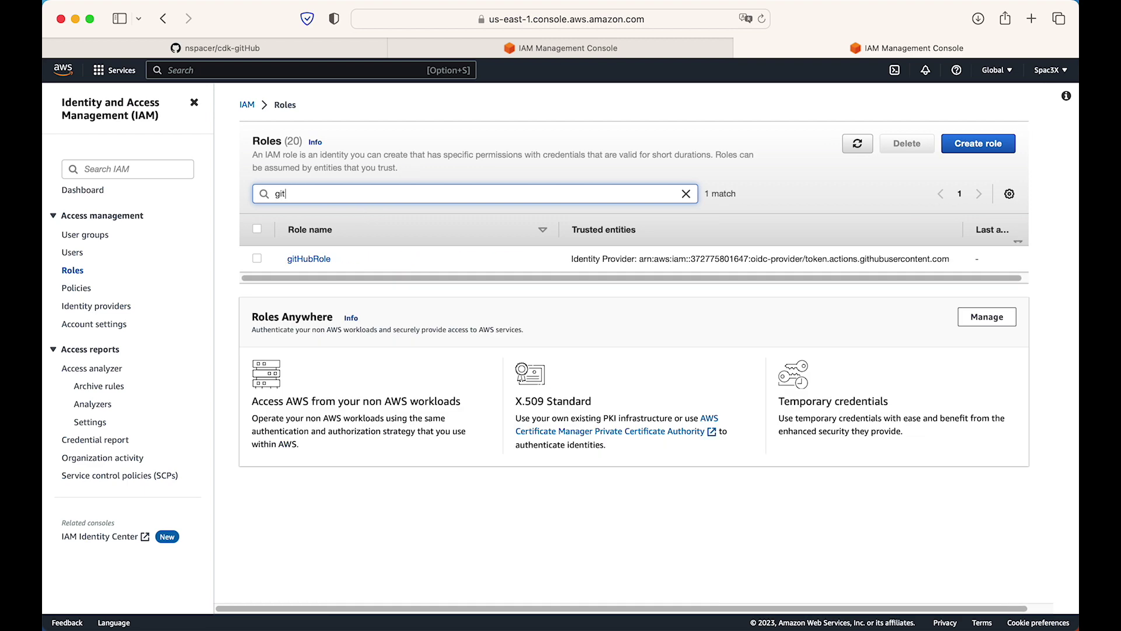
{"action": "left_click", "coordinate": [309, 259]}
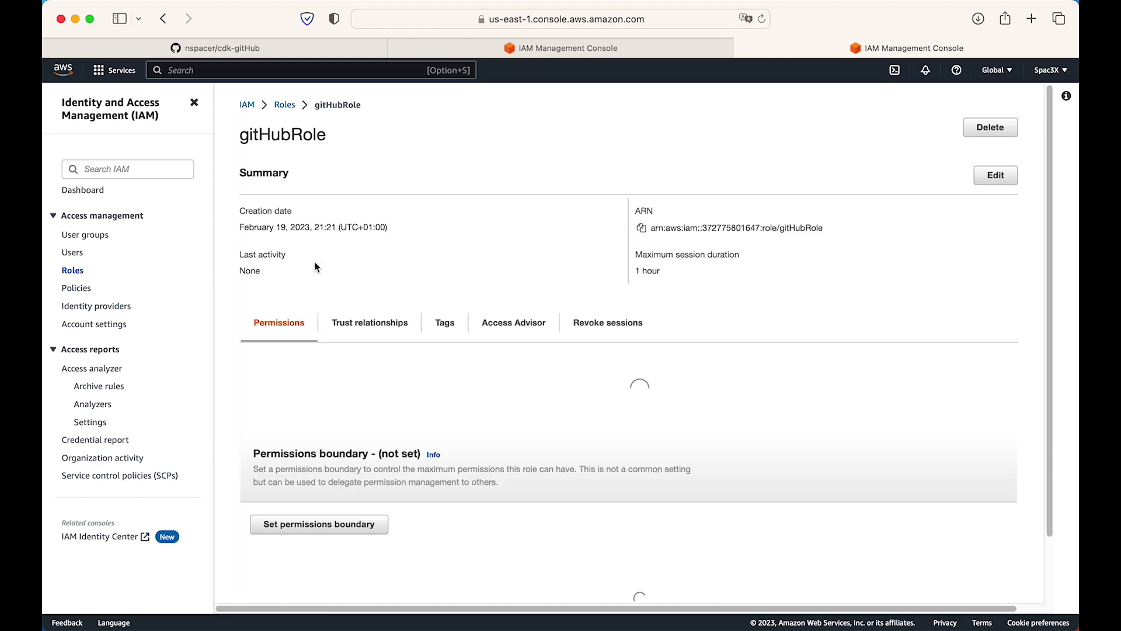
Copy gitHubRole's ARN and replace the placeholder Resource value in the inline policy JSON with it
{"action": "left_click", "coordinate": [641, 227]}
{"action": "left_click", "coordinate": [542, 43]}
{"action": "left_click_drag", "start_coordinate": [329, 359], "coordinate": [495, 348]}
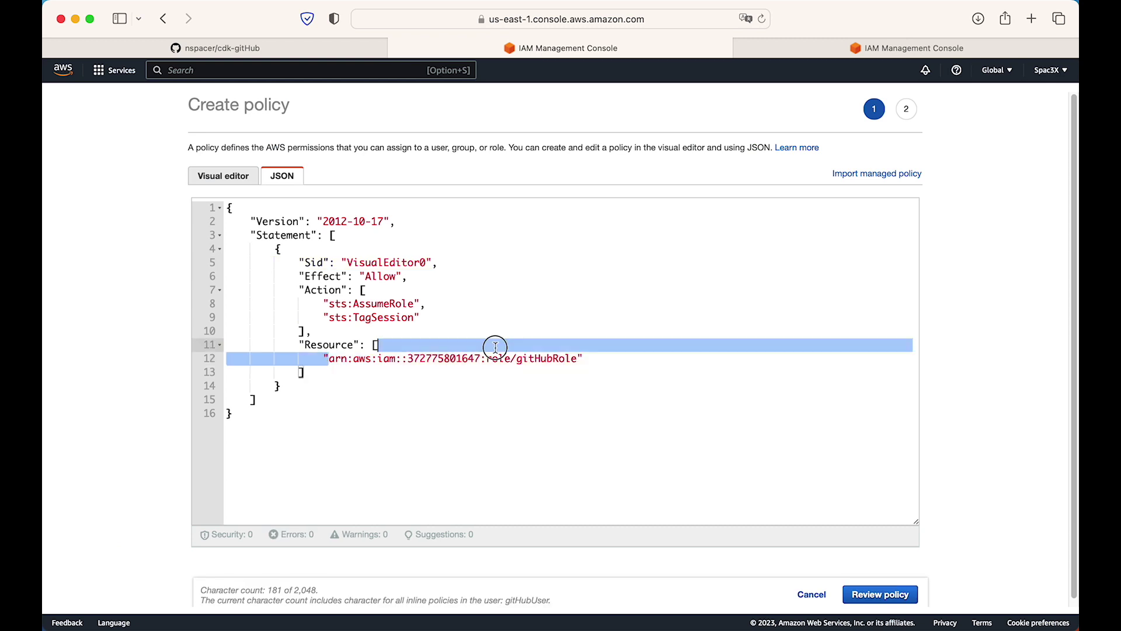
{"action": "left_click", "coordinate": [559, 358]}
{"action": "left_click_drag", "start_coordinate": [516, 358], "coordinate": [572, 358]}
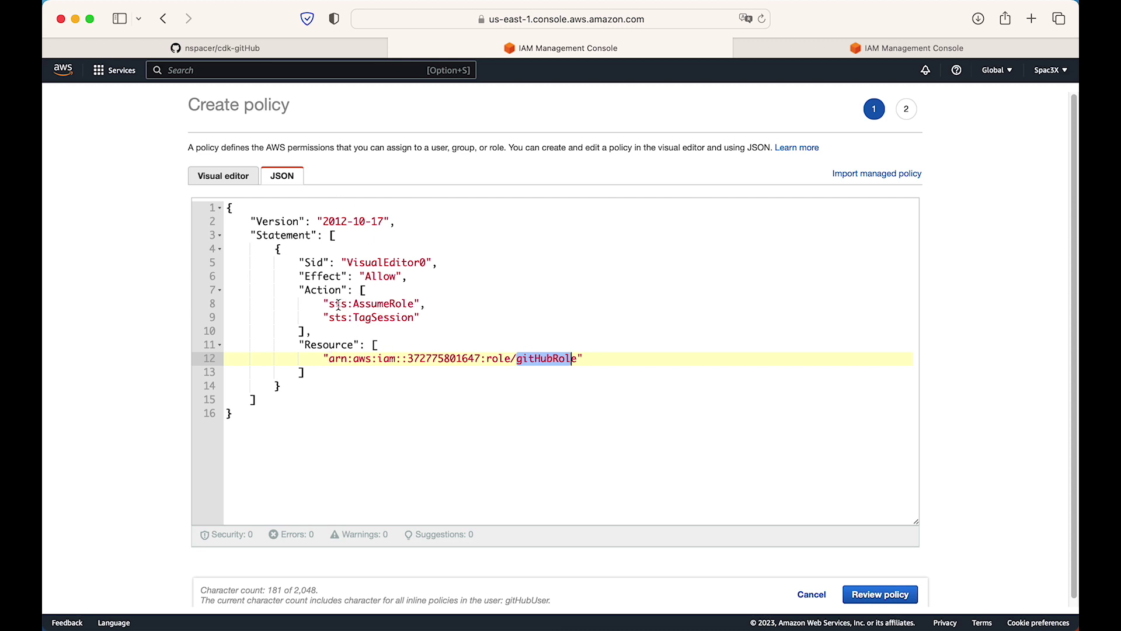
{"action": "left_click_drag", "start_coordinate": [414, 304], "coordinate": [349, 318]}
{"action": "left_click", "coordinate": [398, 318]}
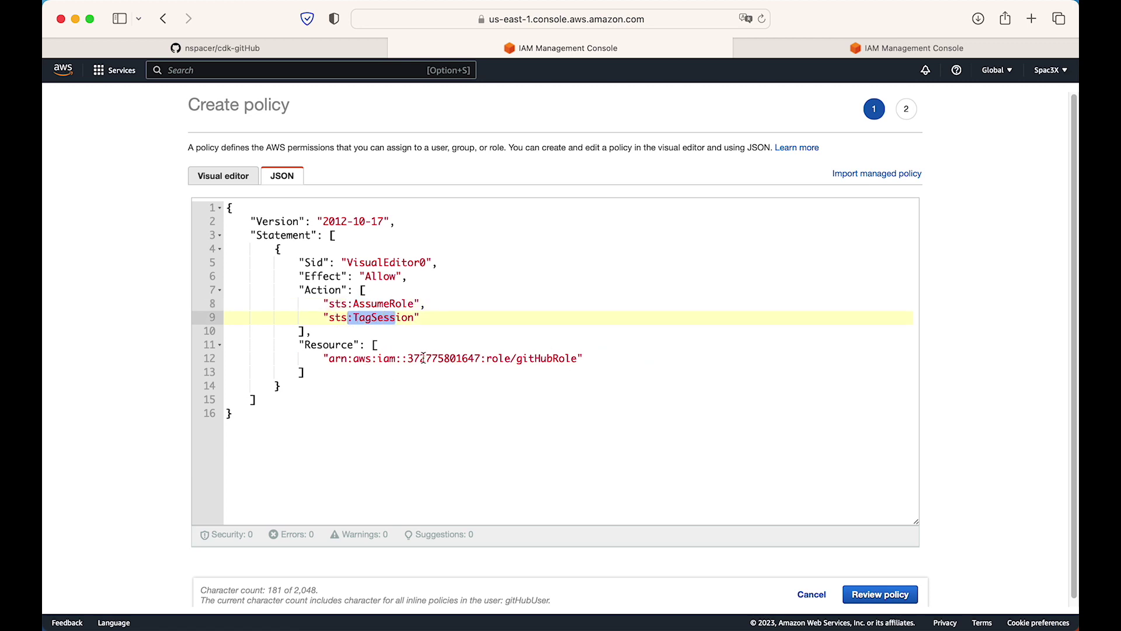
Proceed to the policy review, name the policy githubuserpolicy and create it
{"action": "left_click", "coordinate": [879, 593]}
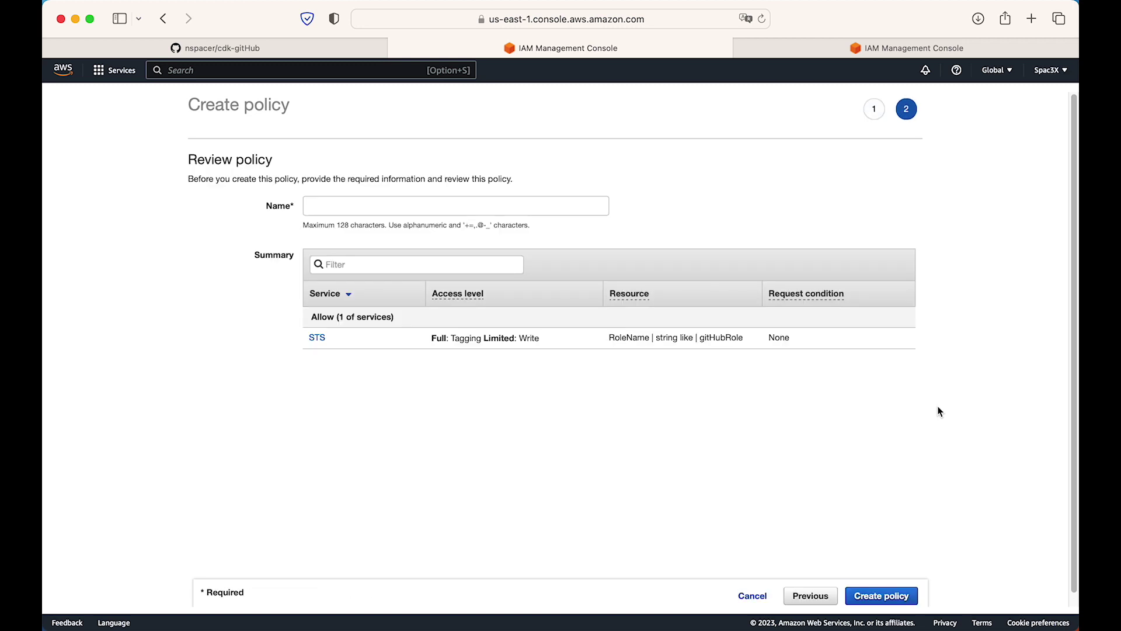
{"action": "left_click", "coordinate": [415, 207]}
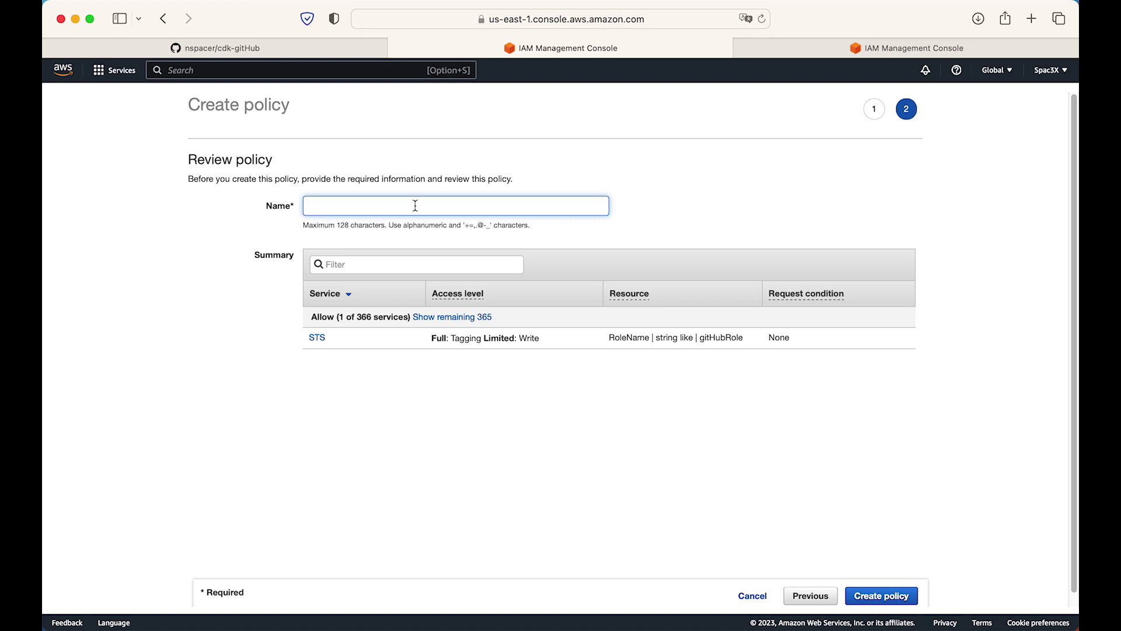
{"action": "type", "text": "github"}
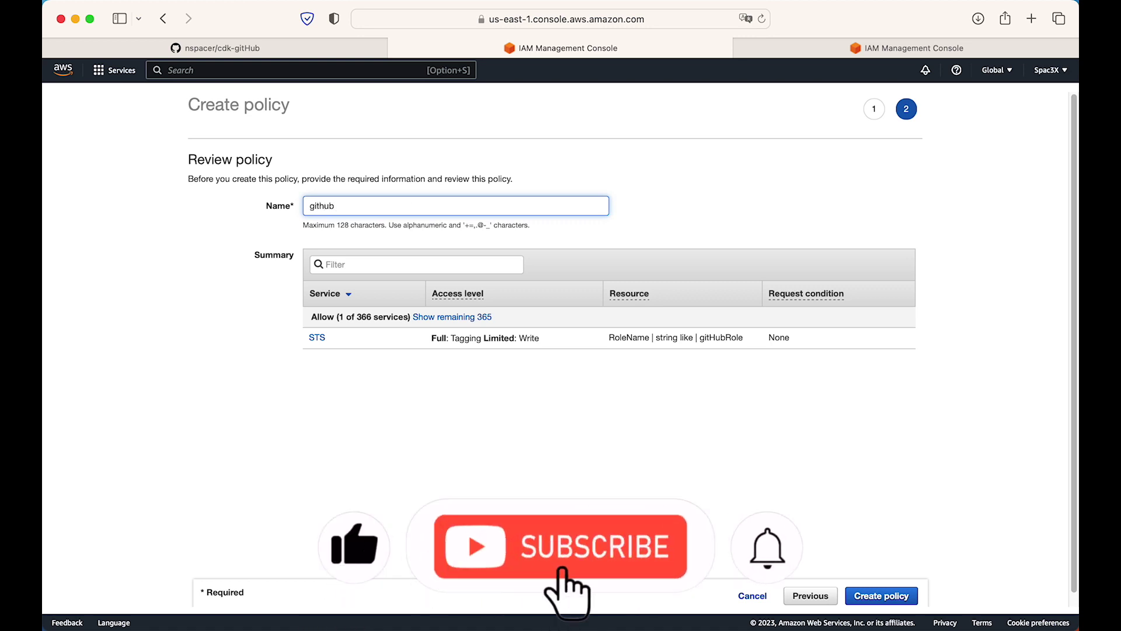
{"action": "type", "text": "userpo"}
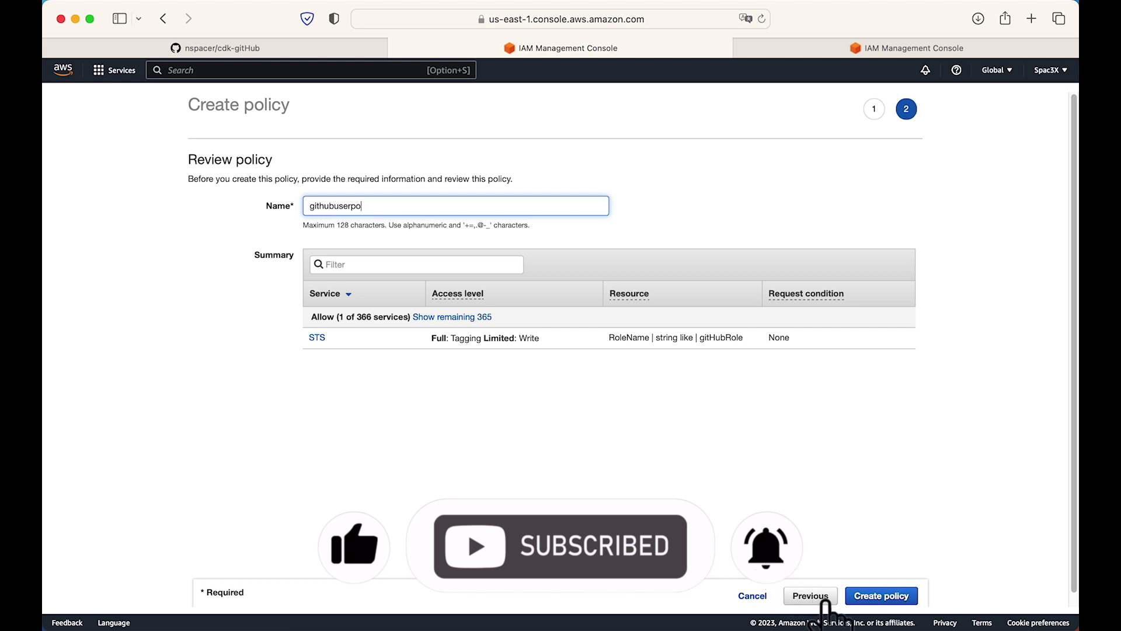
{"action": "type", "text": "licy"}
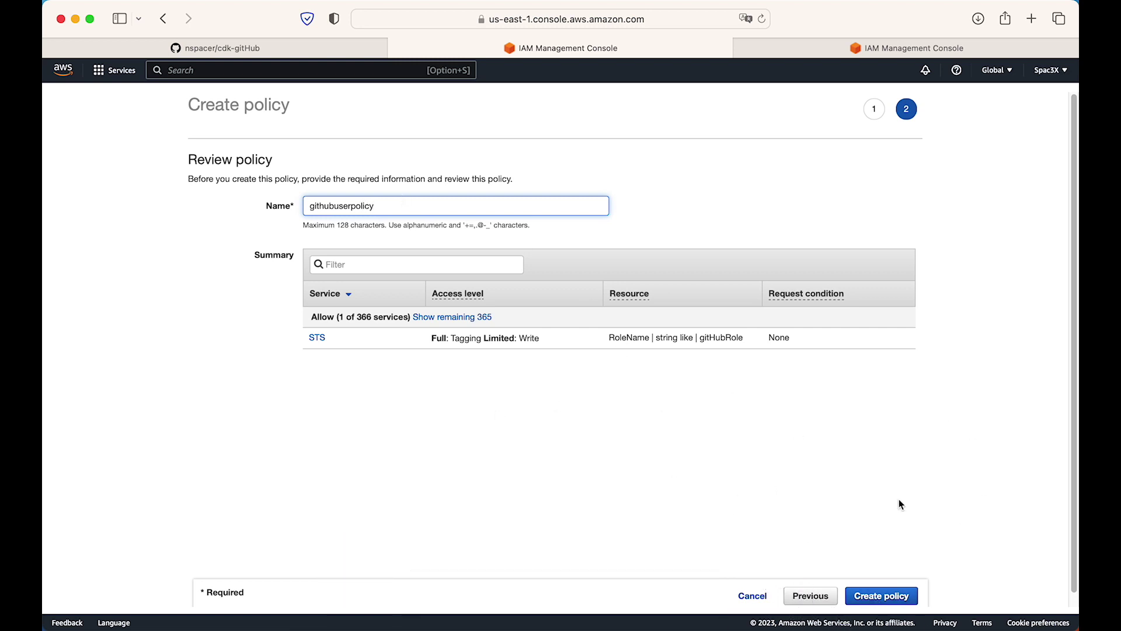
{"action": "left_click", "coordinate": [906, 603]}
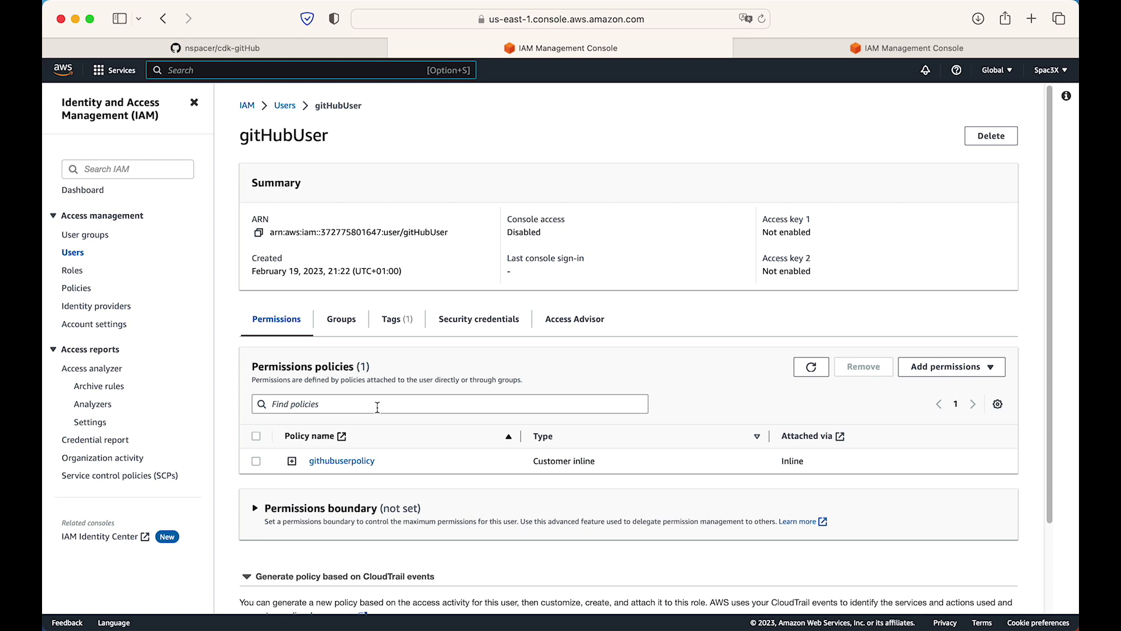
Expand githubuserpolicy to check its role resource, and in Keynote delete the red cross beside Create AWS IAM user on the Steps slide
{"action": "scroll", "coordinate": [351, 379], "scroll_direction": "down", "scroll_amount": 5}
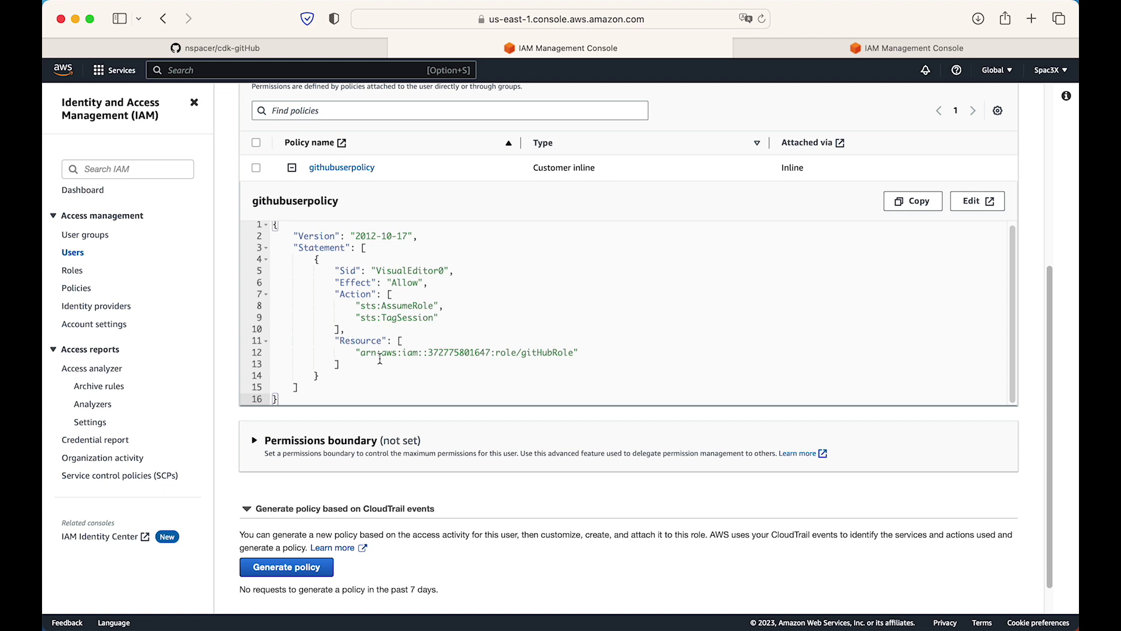
{"action": "left_click_drag", "start_coordinate": [496, 352], "coordinate": [580, 353]}
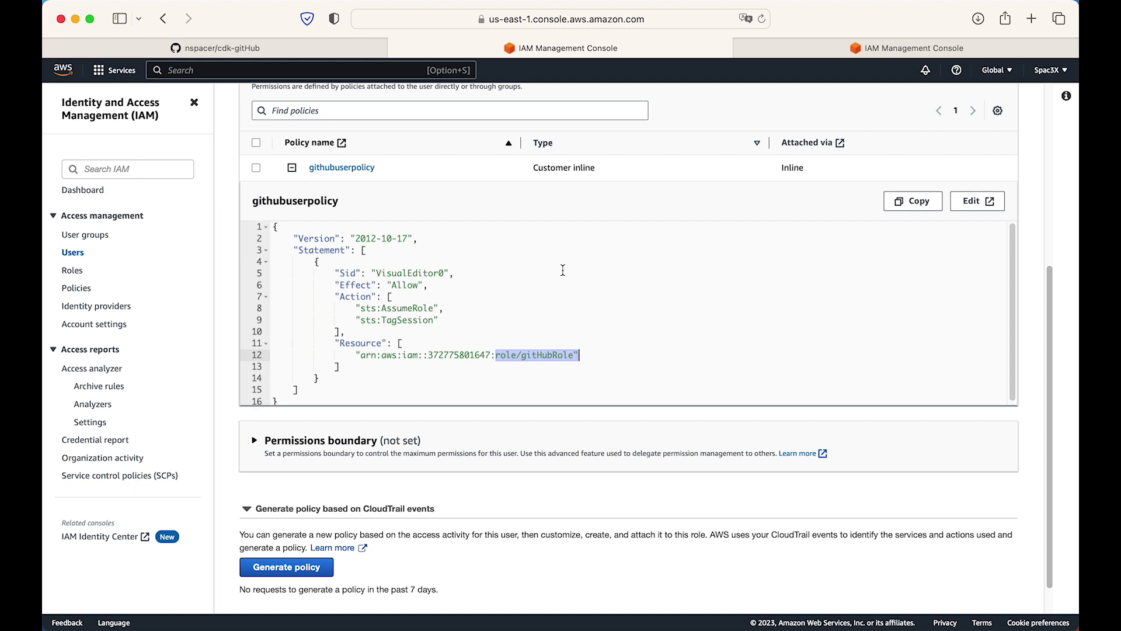
{"action": "scroll", "coordinate": [563, 269], "scroll_direction": "up", "scroll_amount": 4}
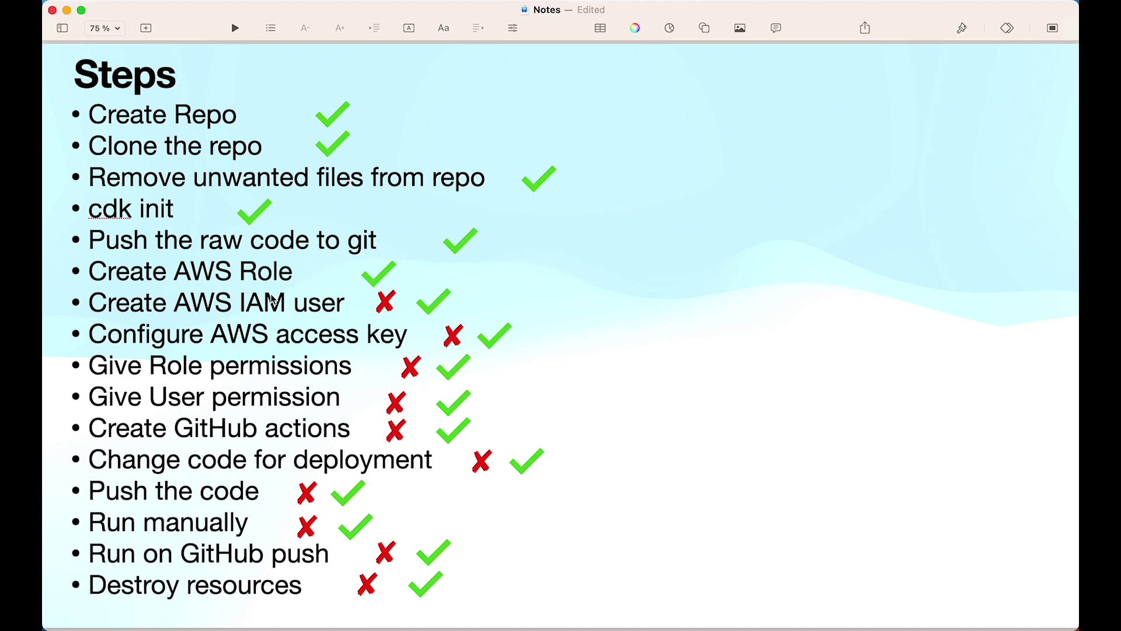
{"action": "left_click", "coordinate": [386, 305]}
{"action": "key", "text": "Delete"}
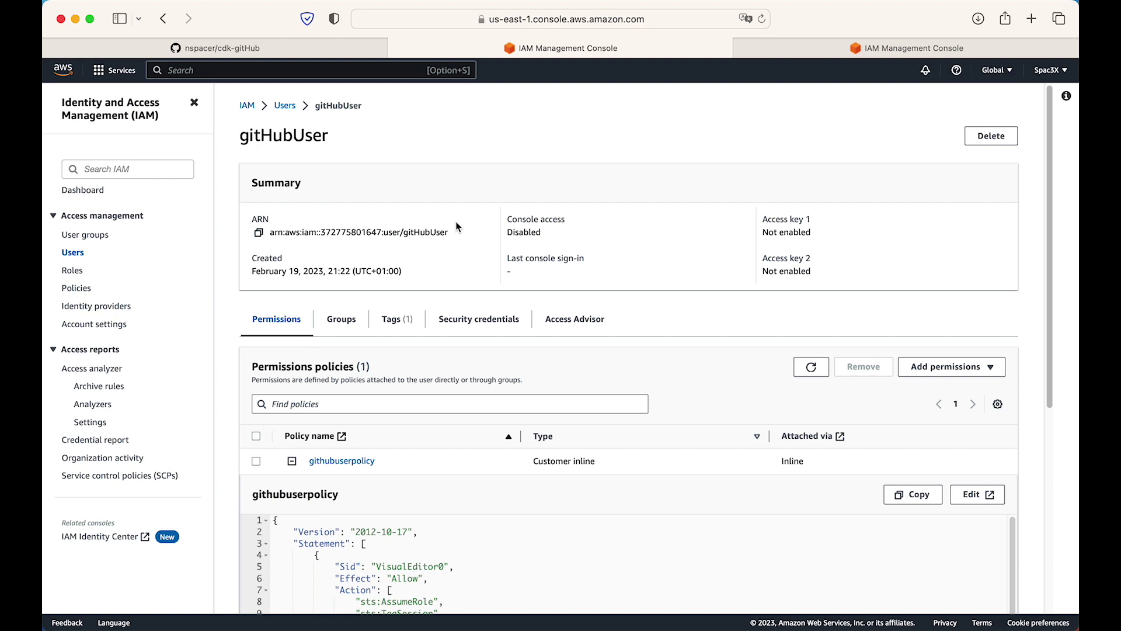
In Safari, open gitHubUser's security credentials and start creating an access key
{"action": "left_click", "coordinate": [475, 320]}
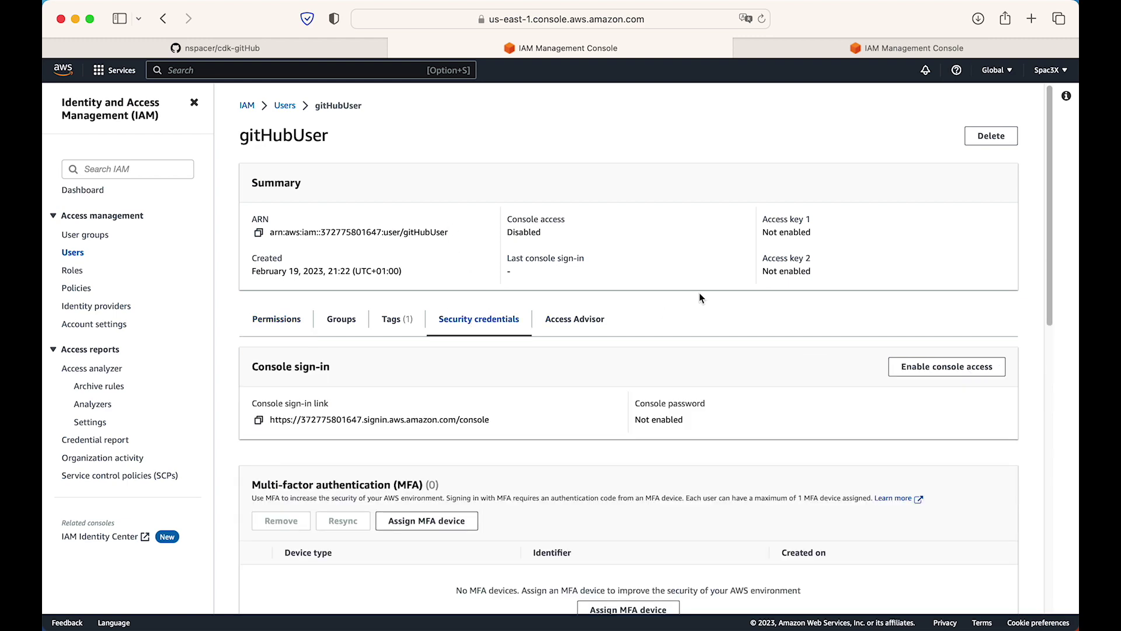
{"action": "scroll", "coordinate": [695, 294], "scroll_direction": "down", "scroll_amount": 4}
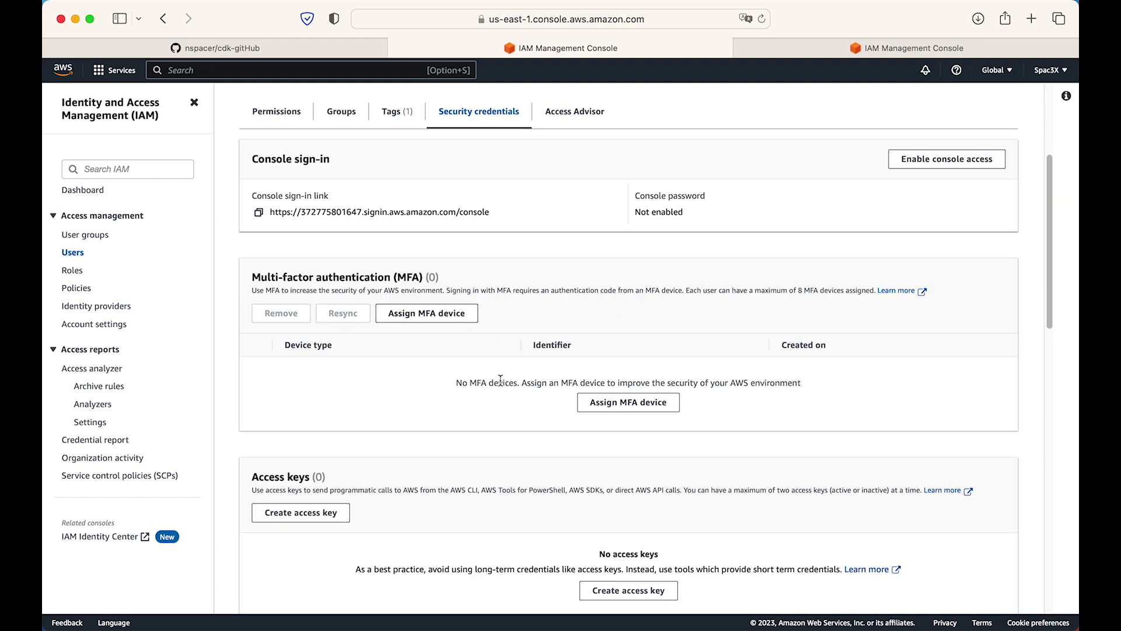
{"action": "scroll", "coordinate": [500, 385], "scroll_direction": "down", "scroll_amount": 3}
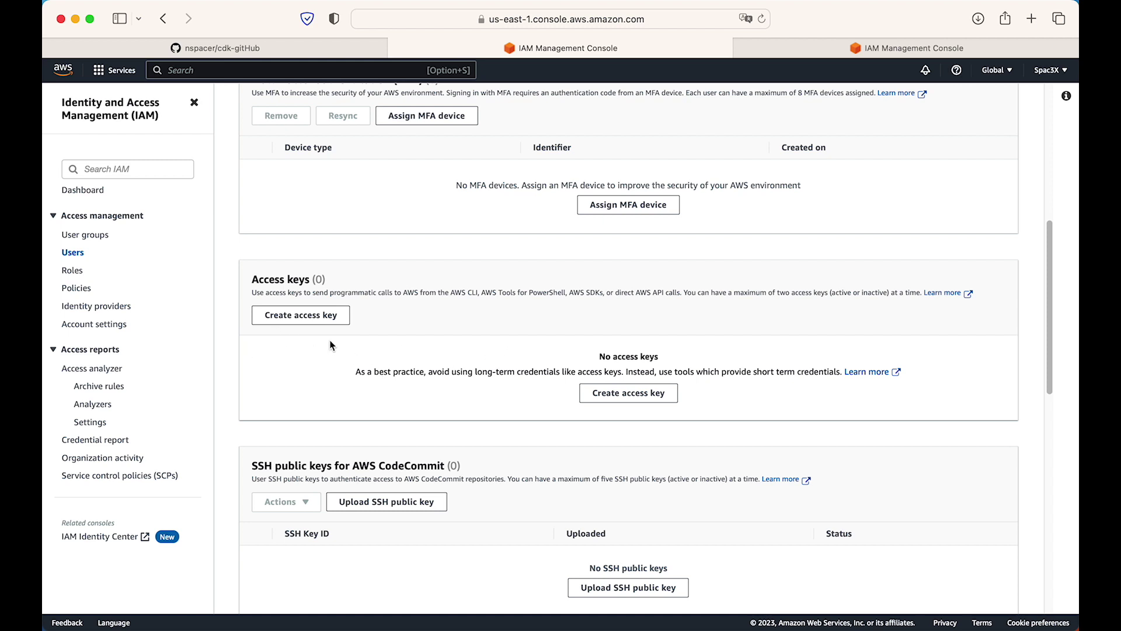
{"action": "left_click", "coordinate": [305, 322]}
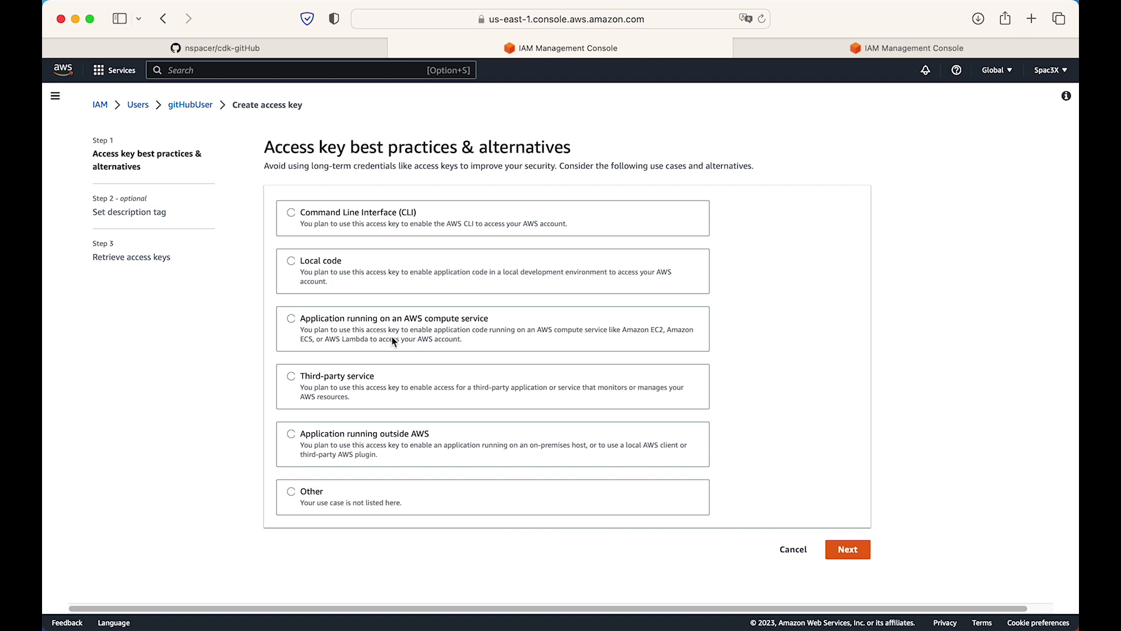
Choose Third-party service as the use case, acknowledge the recommendation and create the access key without a description tag
{"action": "left_click", "coordinate": [374, 444]}
{"action": "left_click", "coordinate": [354, 389]}
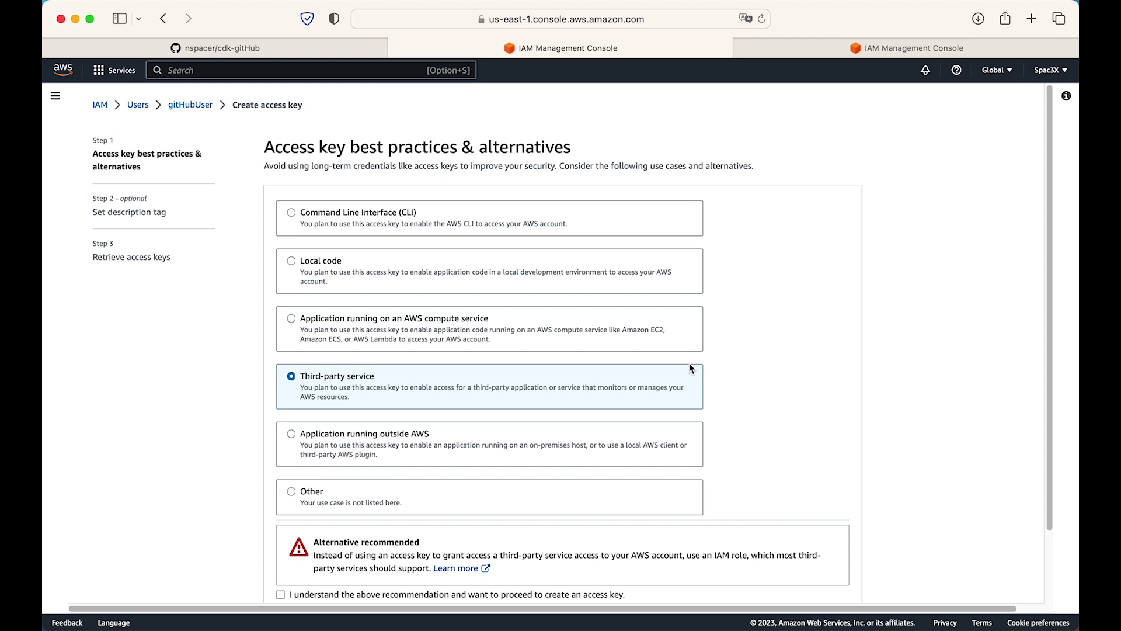
{"action": "scroll", "coordinate": [709, 359], "scroll_direction": "down", "scroll_amount": 3}
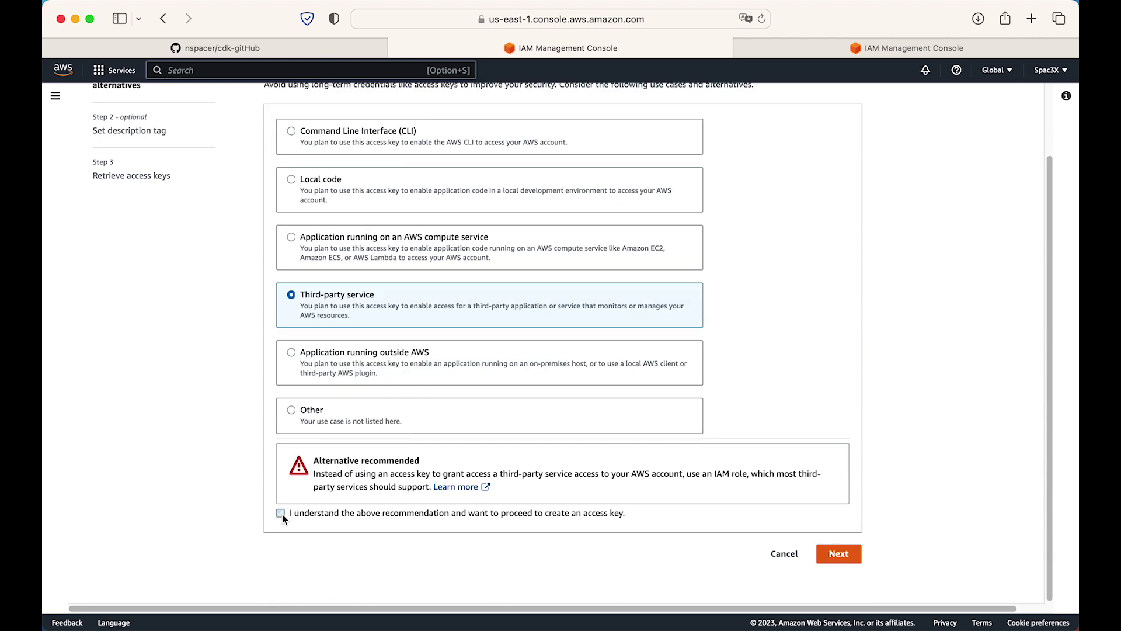
{"action": "left_click", "coordinate": [839, 553]}
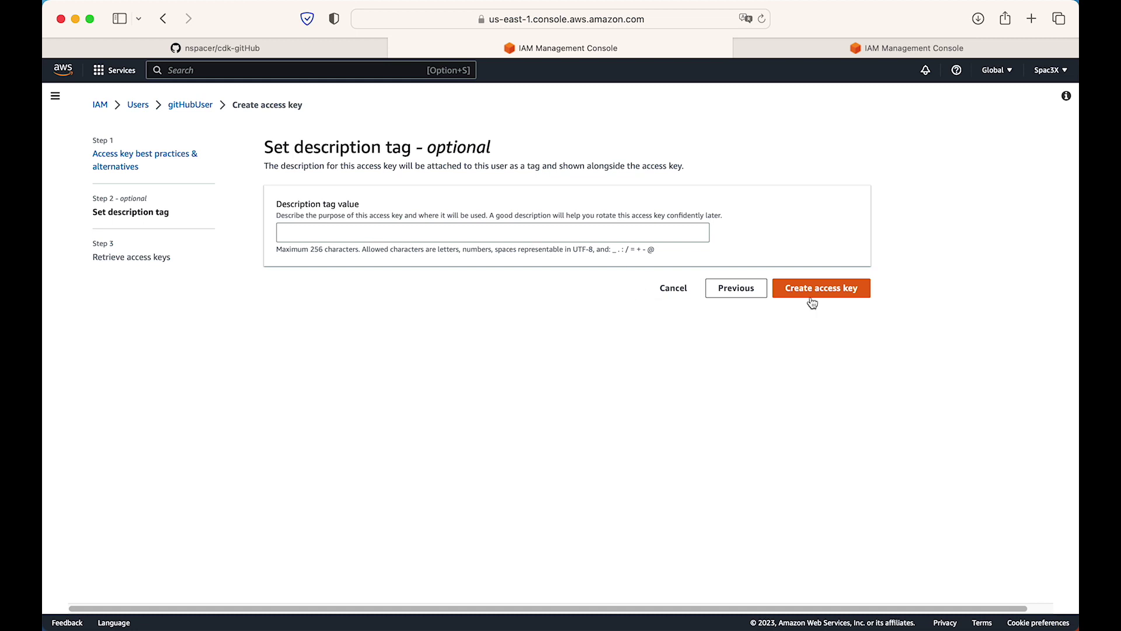
{"action": "left_click", "coordinate": [829, 298]}
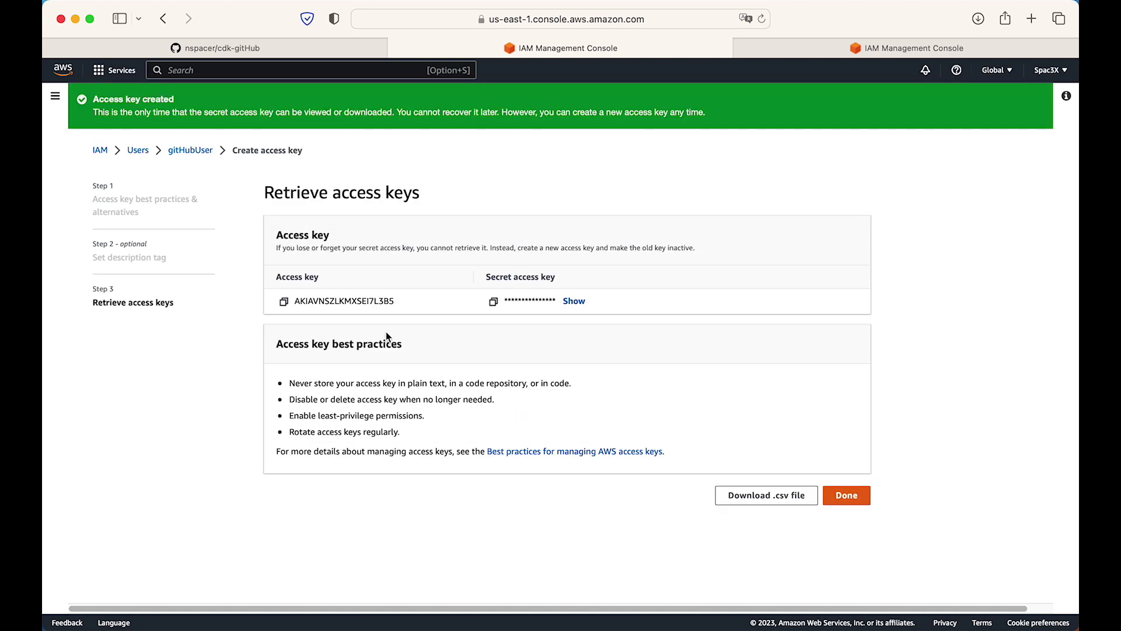
Copy the new access key and secret access key into the Required Notes slide in Keynote
{"action": "left_click", "coordinate": [284, 302]}
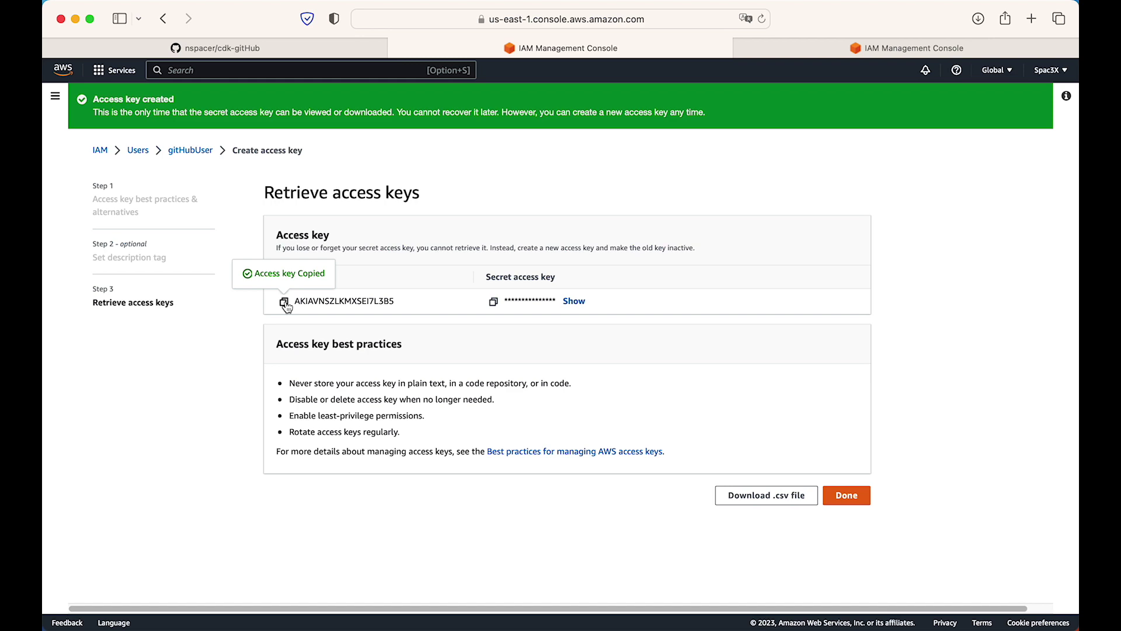
{"action": "key", "text": "super+Tab"}
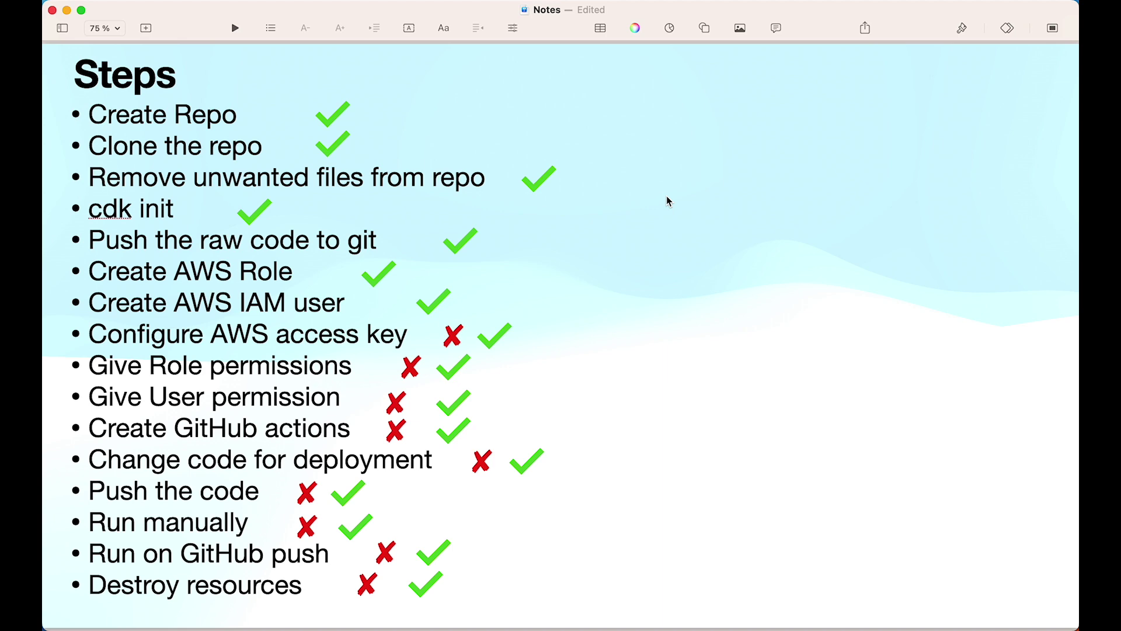
{"action": "key", "text": "Down"}
{"action": "key", "text": "Down"}
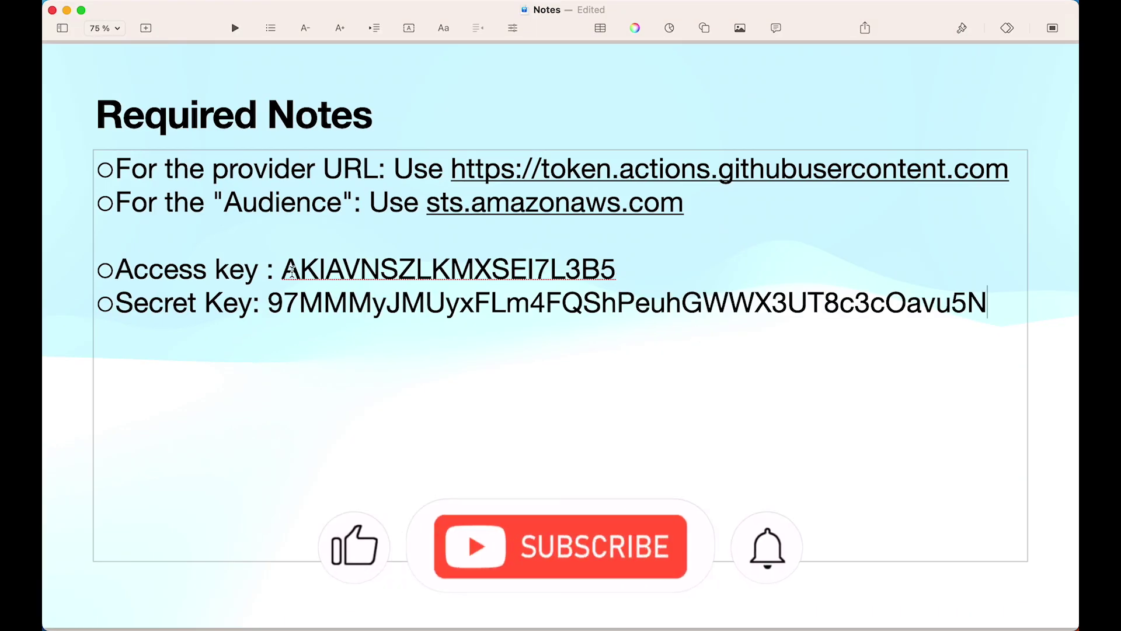
In Safari, open the Actions secrets page in the cdk-gitHub repository's settings
{"action": "left_click", "coordinate": [1050, 116]}
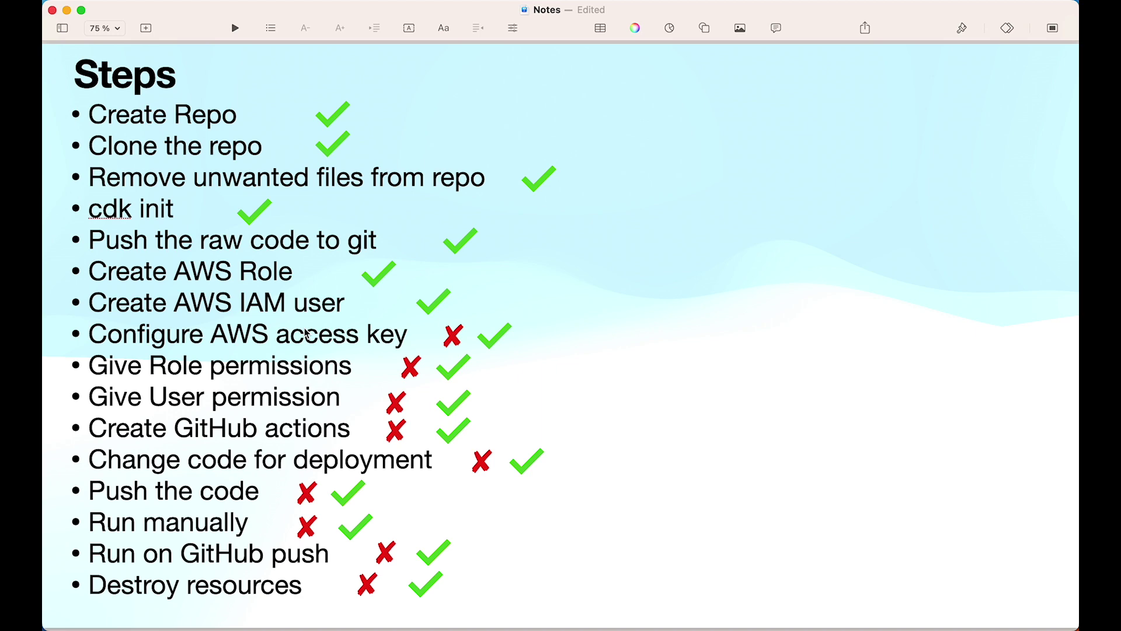
{"action": "key", "text": "super+Tab"}
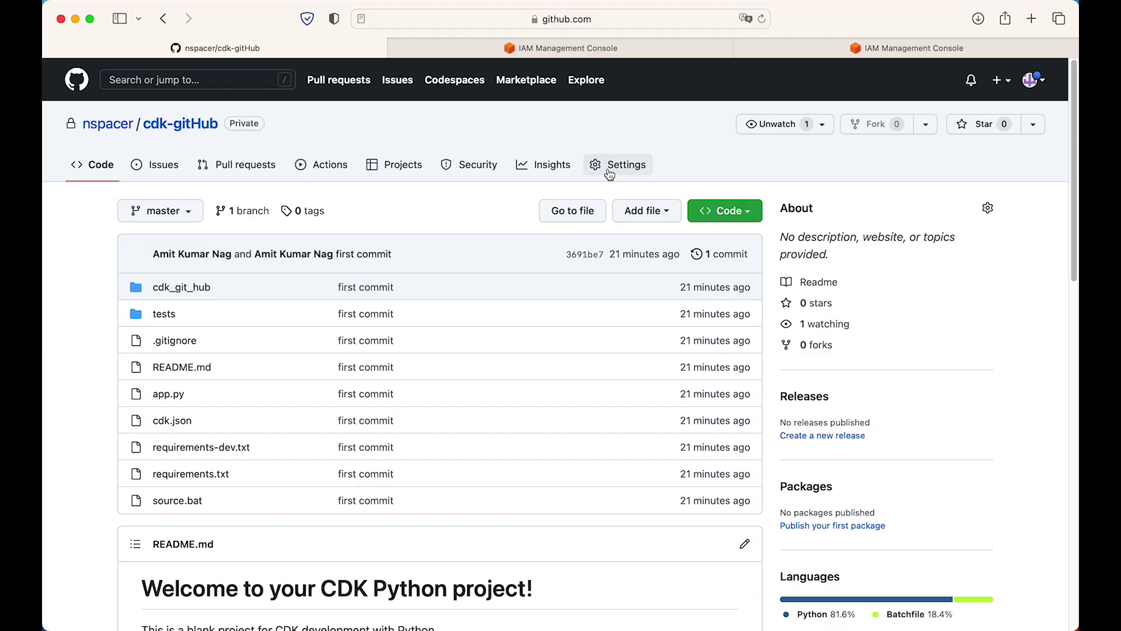
{"action": "left_click", "coordinate": [609, 167]}
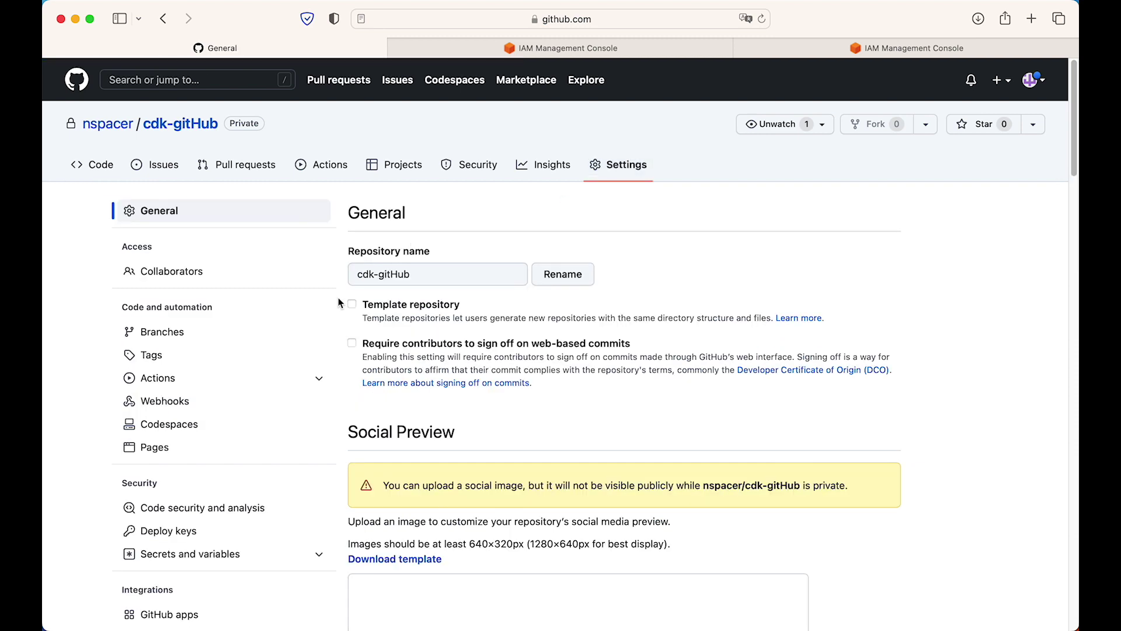
{"action": "scroll", "coordinate": [222, 359], "scroll_direction": "down", "scroll_amount": 10}
{"action": "scroll", "coordinate": [222, 358], "scroll_direction": "down", "scroll_amount": 7}
{"action": "scroll", "coordinate": [220, 338], "scroll_direction": "up", "scroll_amount": 10}
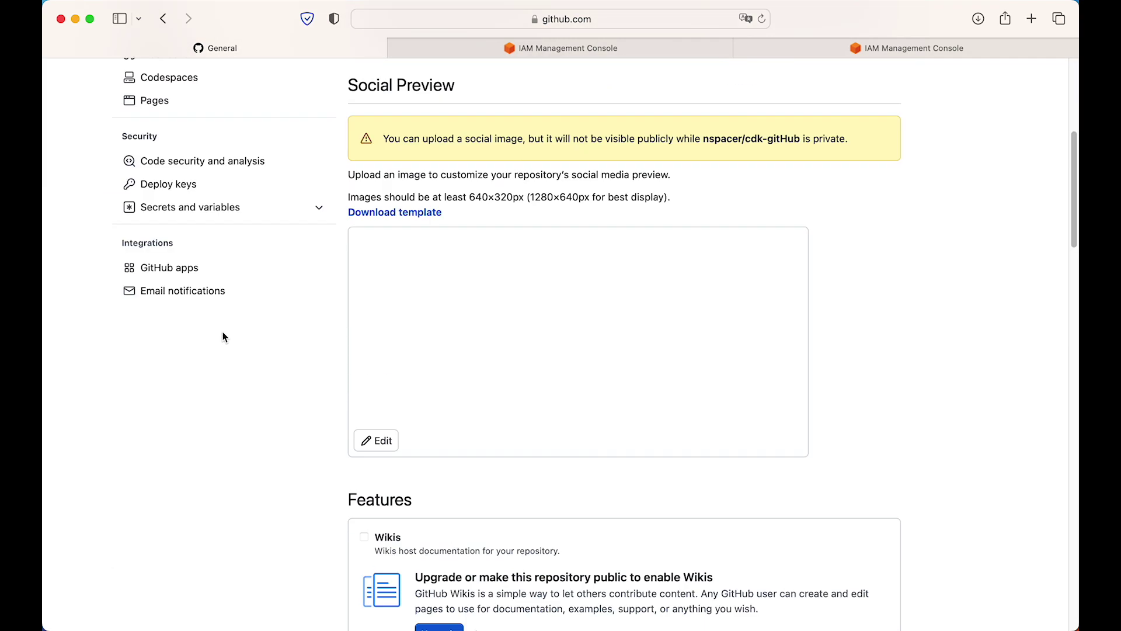
{"action": "left_click", "coordinate": [226, 236]}
{"action": "left_click", "coordinate": [189, 256]}
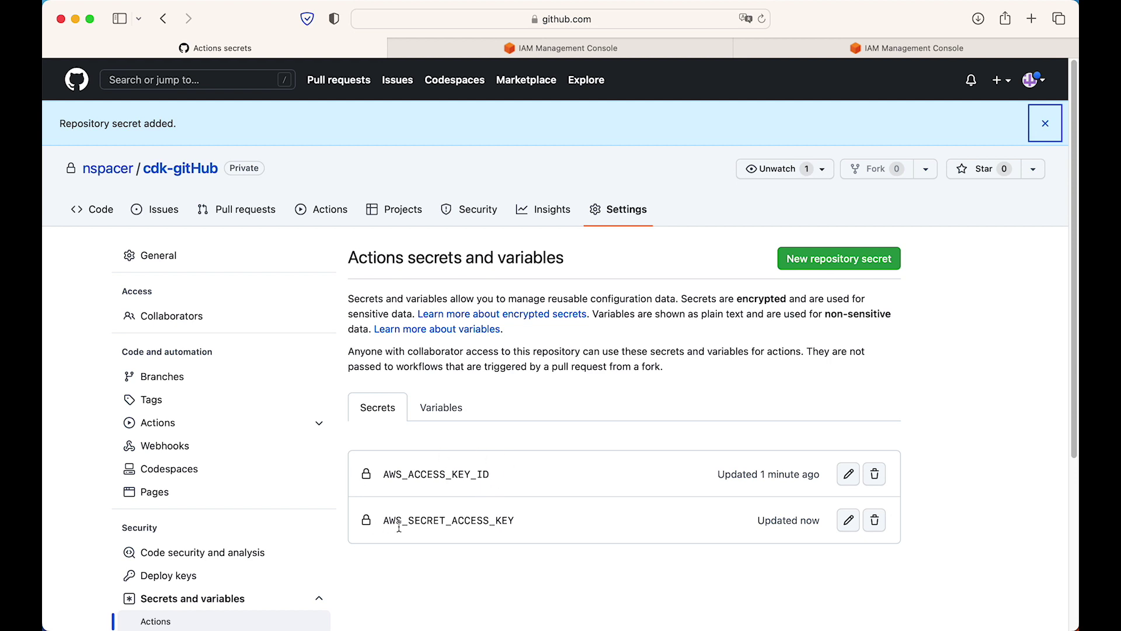
In Keynote, delete the red cross beside Configure AWS access key on the Steps slide
{"action": "key", "text": "super+Tab"}
{"action": "key", "text": "super+Tab"}
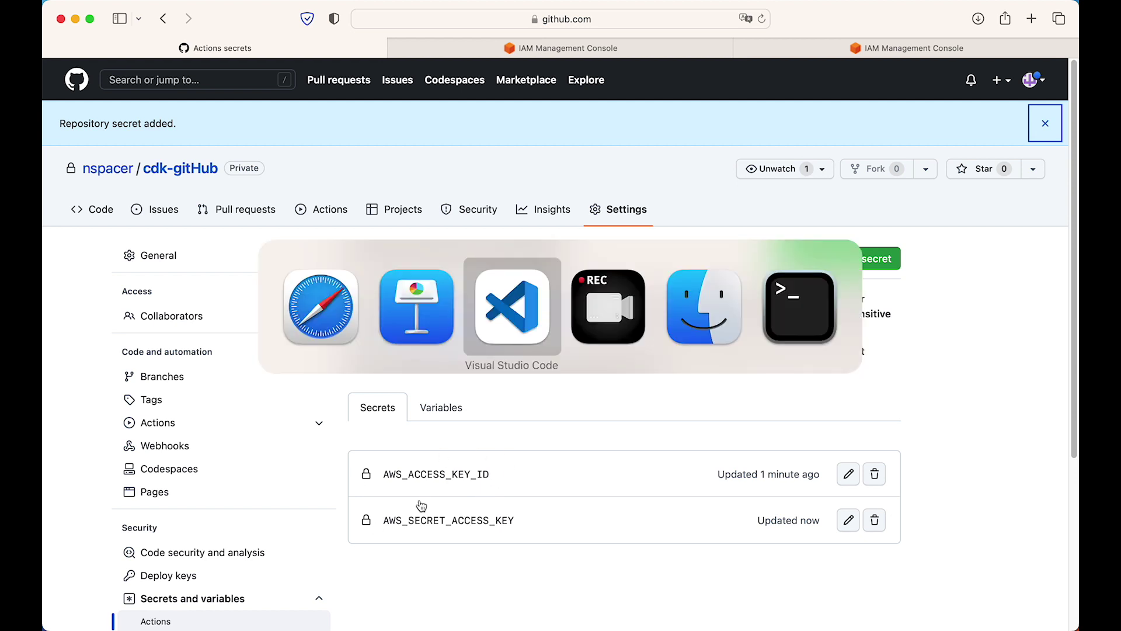
{"action": "key", "text": "super+shift+Tab"}
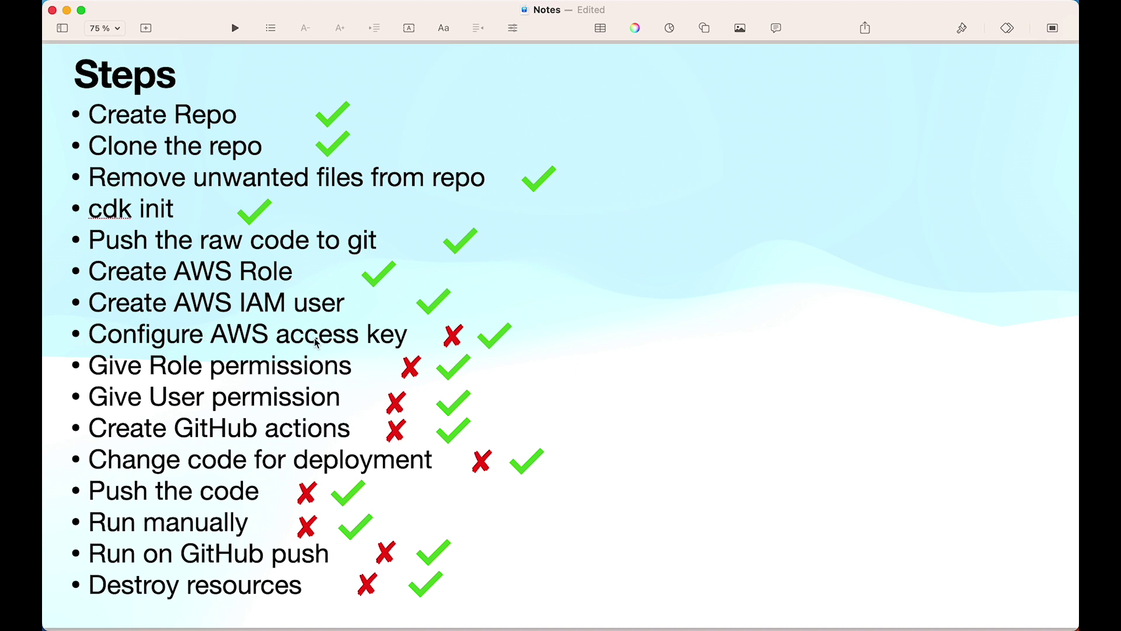
{"action": "left_click", "coordinate": [442, 339]}
{"action": "key", "text": "BackSpace"}
In Safari, examine gitHubRole's attached permissions policy and the trusted entities in its trust relationships
{"action": "key", "text": "cmd+Tab"}
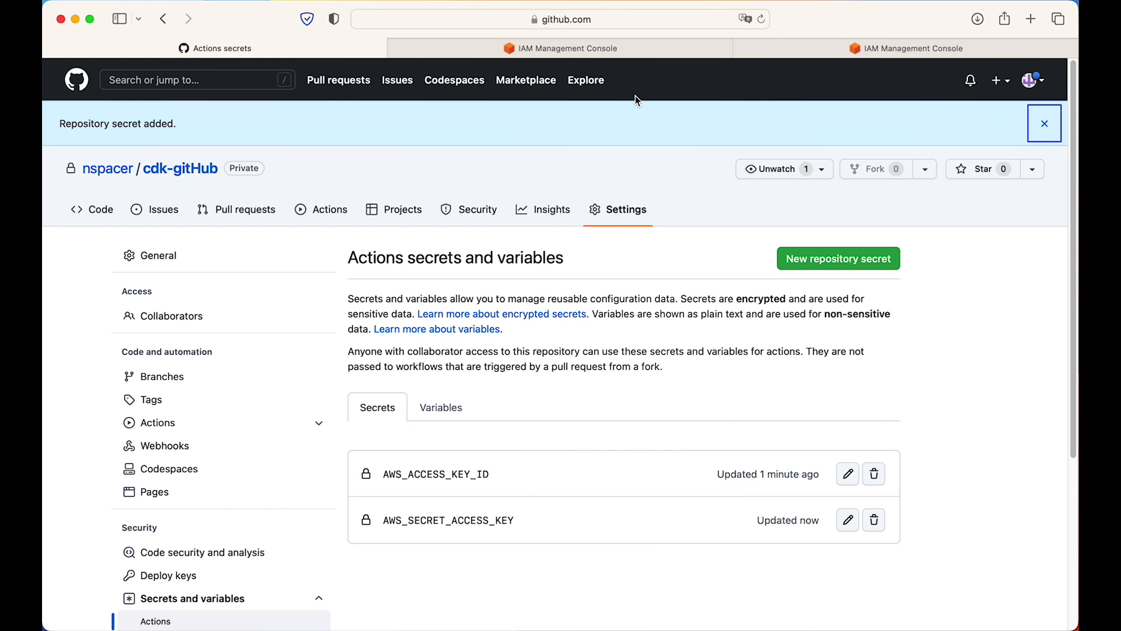
{"action": "left_click", "coordinate": [857, 48]}
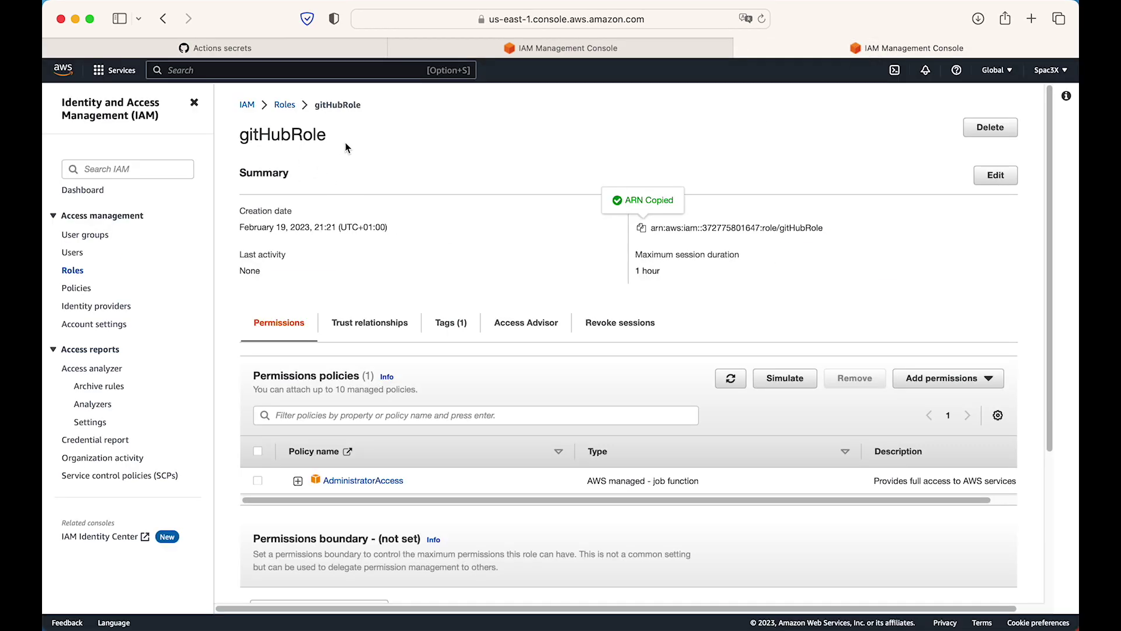
{"action": "scroll", "coordinate": [602, 174], "scroll_direction": "down", "scroll_amount": 5}
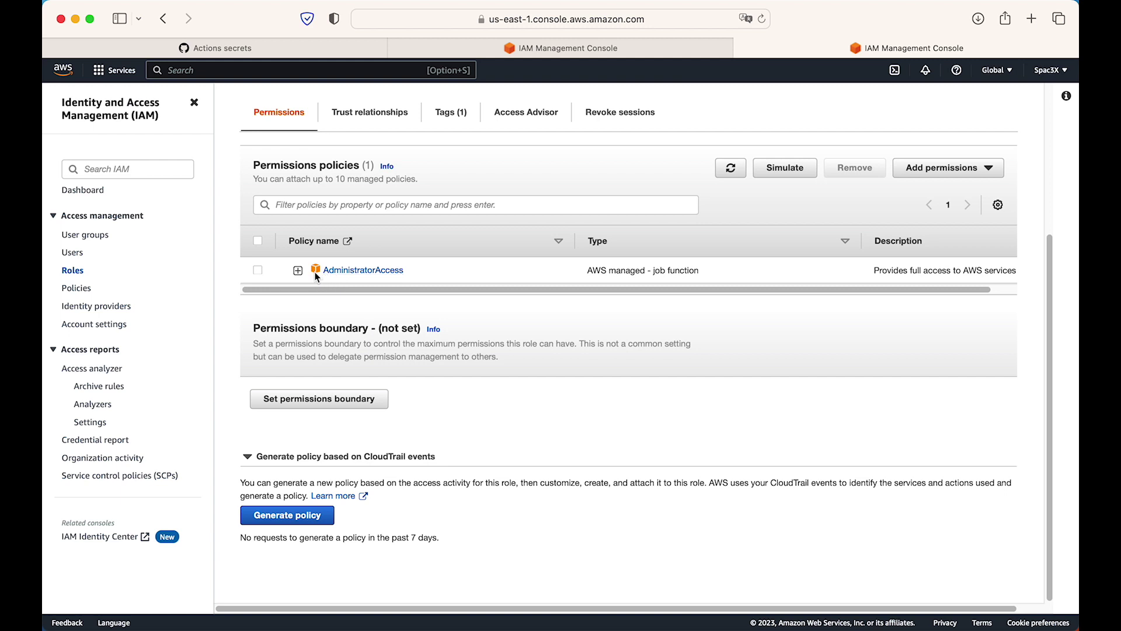
{"action": "scroll", "coordinate": [473, 327], "scroll_direction": "up", "scroll_amount": 2}
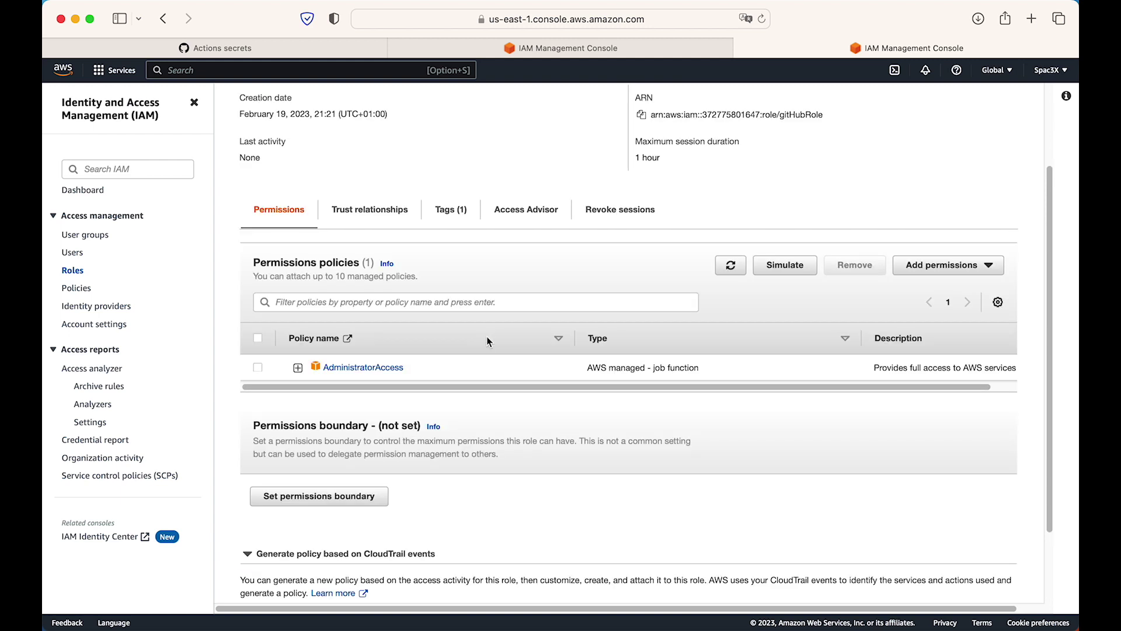
{"action": "left_click", "coordinate": [378, 217]}
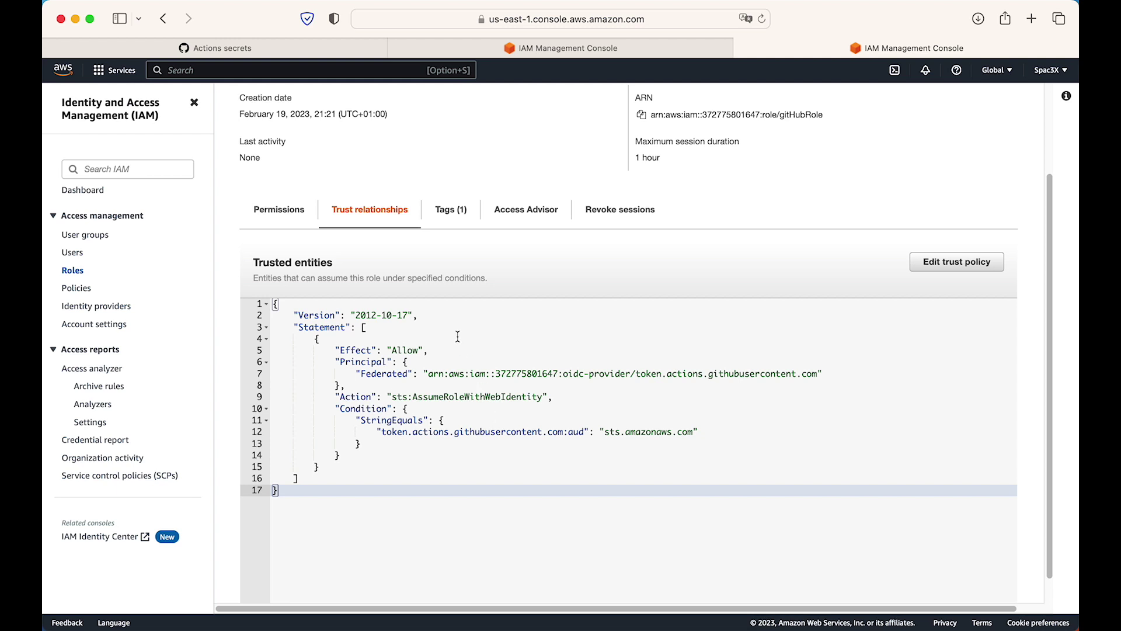
{"action": "scroll", "coordinate": [436, 382], "scroll_direction": "up", "scroll_amount": 1}
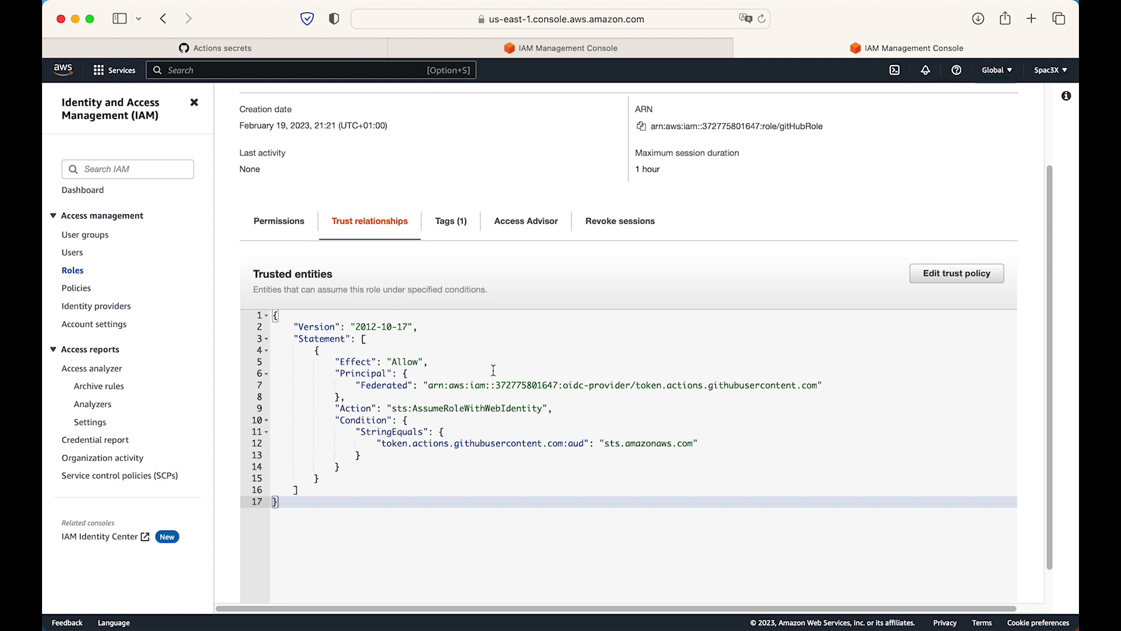
{"action": "left_click", "coordinate": [634, 412]}
{"action": "scroll", "coordinate": [345, 480], "scroll_direction": "down", "scroll_amount": 2}
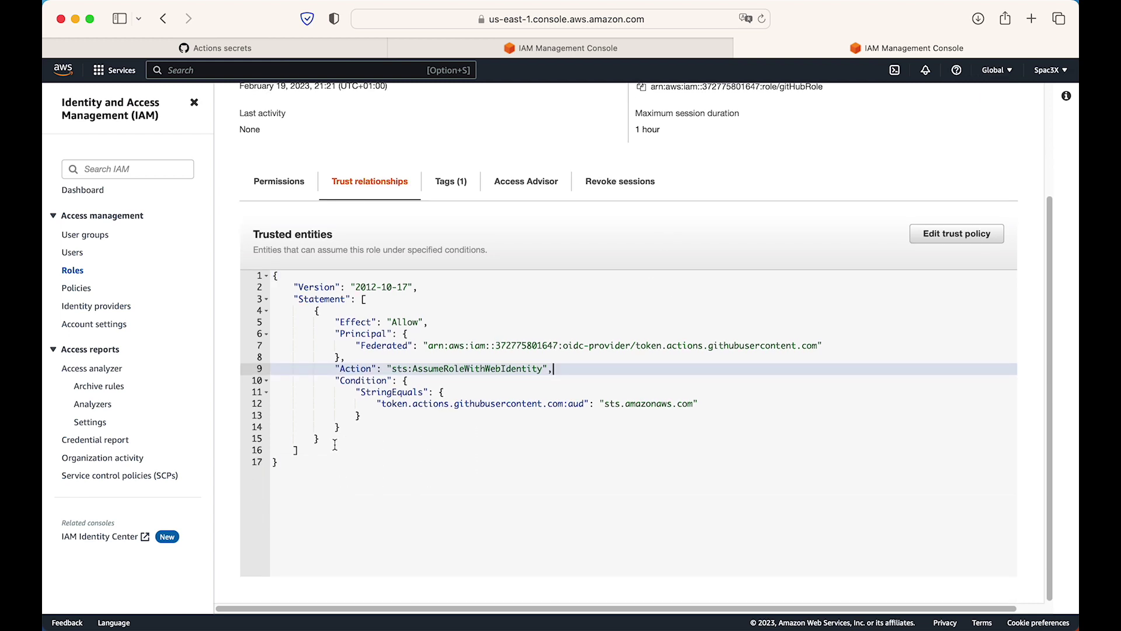
{"action": "left_click", "coordinate": [332, 442]}
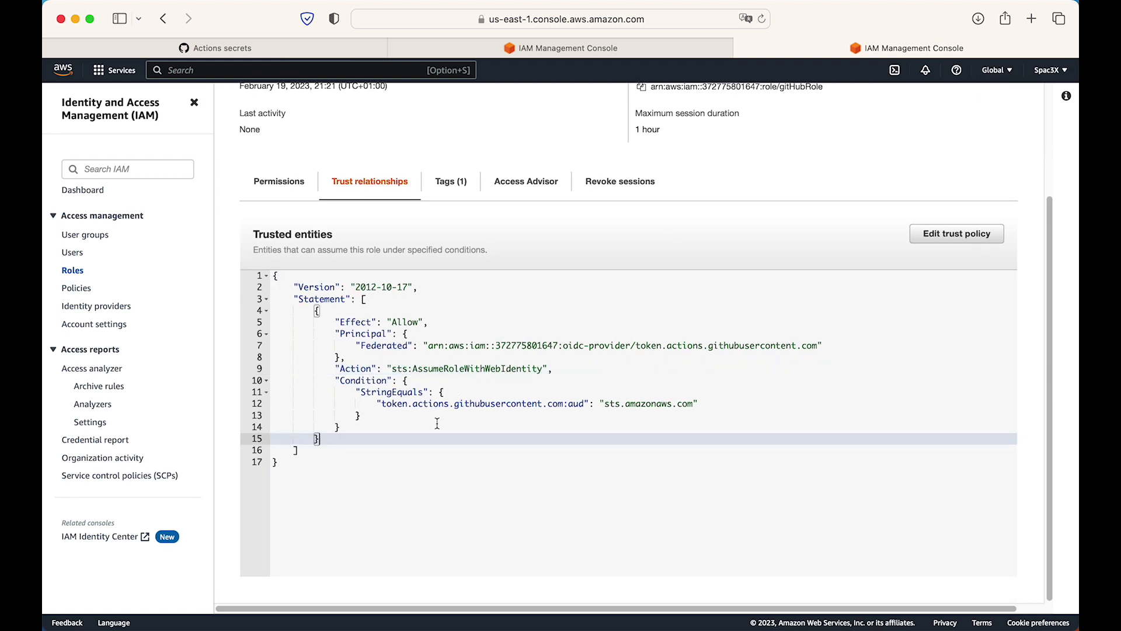
In Keynote, copy the second statement, with the AWS user principal and STS actions, from the Role Trust Policy slide
{"action": "key", "text": "super+Tab"}
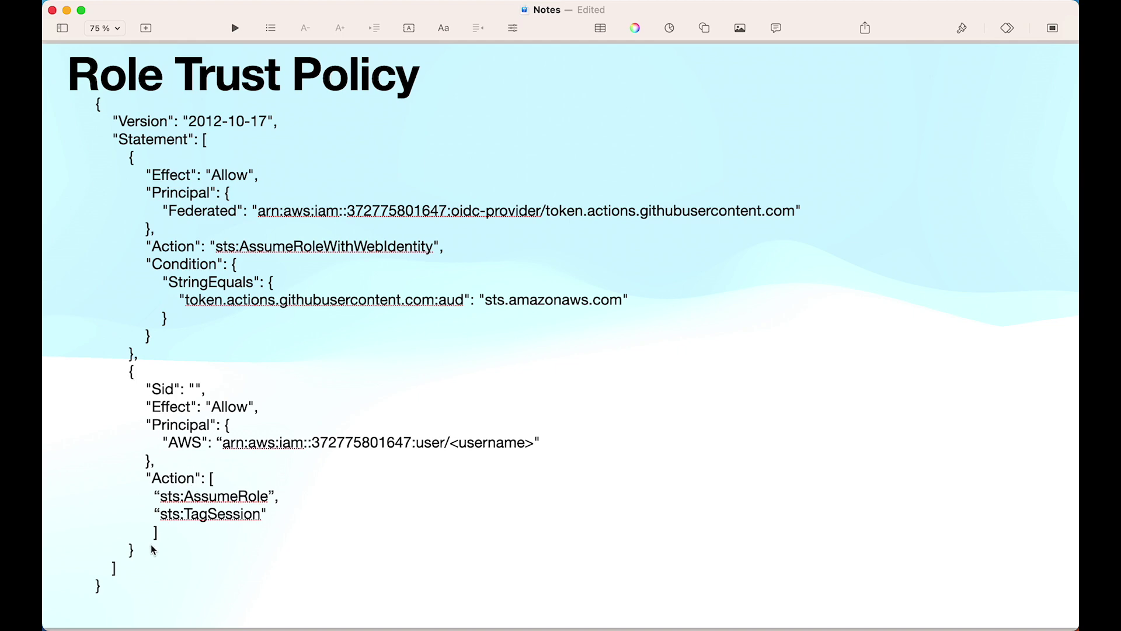
{"action": "mouse_move", "coordinate": [137, 546]}
{"action": "left_mouse_down"}
{"action": "mouse_move", "coordinate": [114, 449]}
{"action": "mouse_move", "coordinate": [120, 545]}
{"action": "left_mouse_up"}
{"action": "double_click", "coordinate": [118, 389]}
{"action": "left_click", "coordinate": [115, 377]}
{"action": "left_click_drag", "start_coordinate": [113, 371], "coordinate": [126, 546]}
In Safari, add the statement allowing user gitHubUser sts:AssumeRole and sts:TagSession after the first one in gitHubRole's trust policy and update the policy
{"action": "key", "text": "super+Tab"}
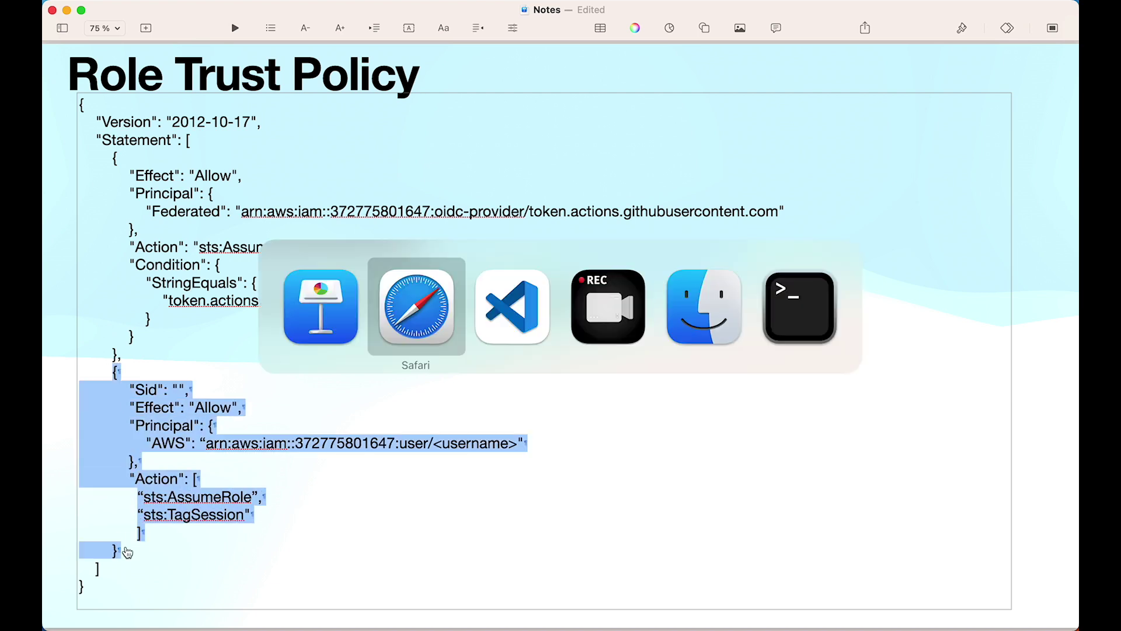
{"action": "left_click", "coordinate": [958, 234]}
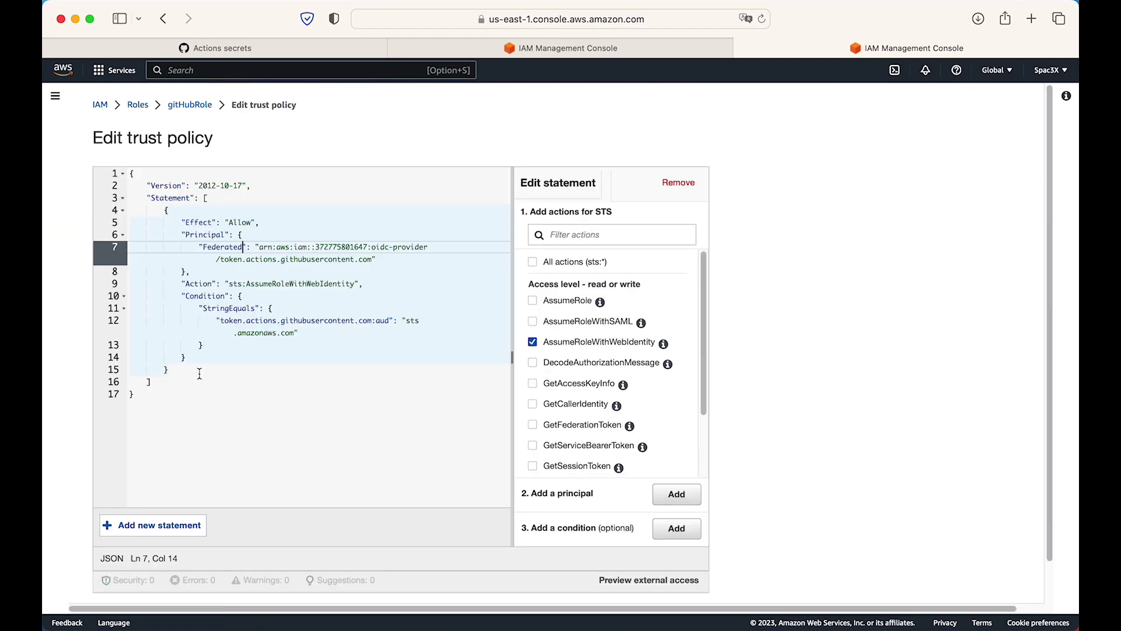
{"action": "left_click", "coordinate": [170, 212]}
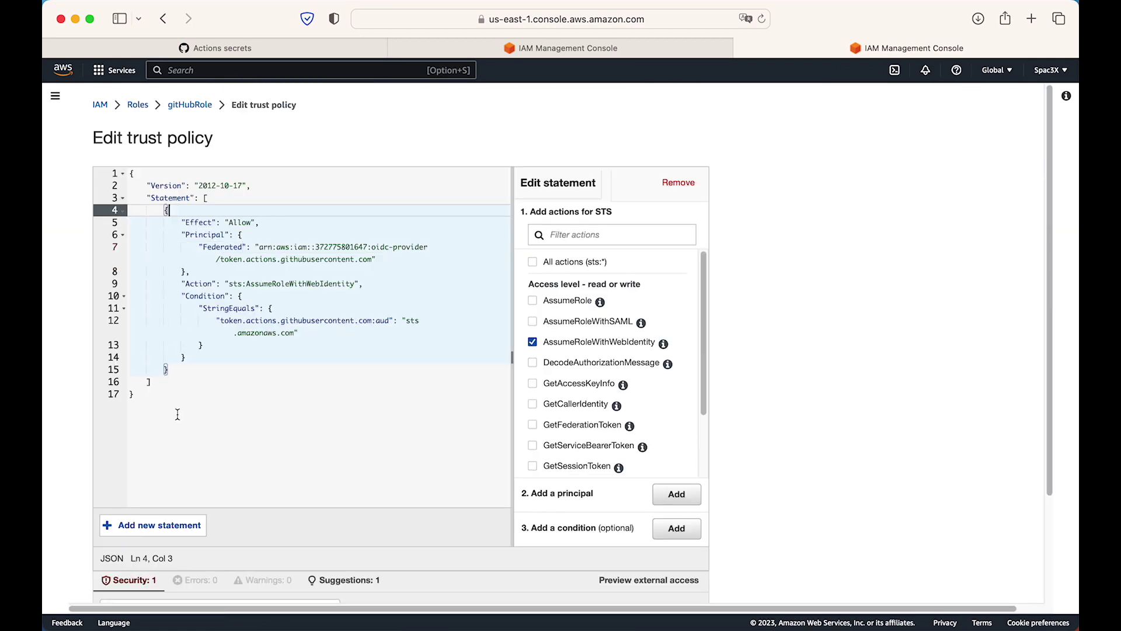
{"action": "left_click", "coordinate": [276, 369]}
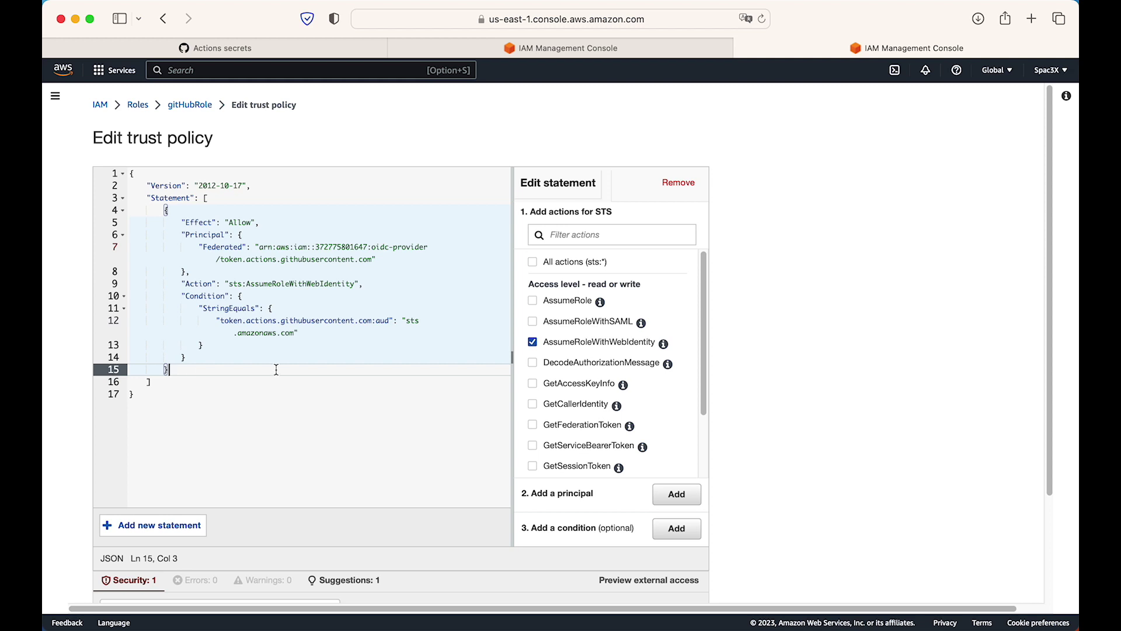
{"action": "key", "text": "super+v"}
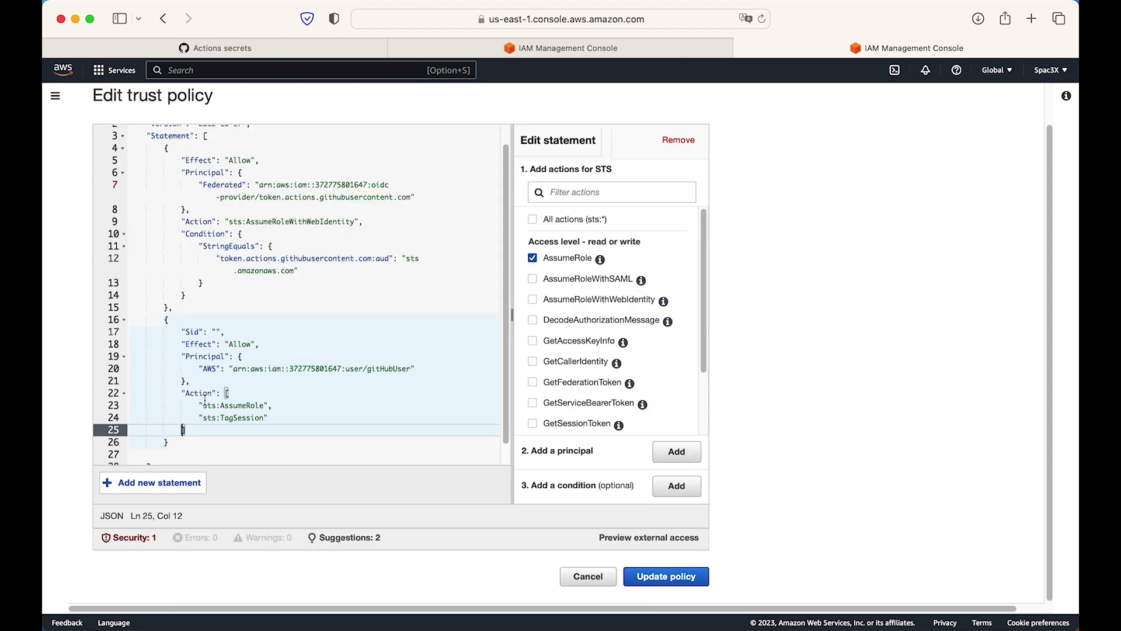
{"action": "left_click", "coordinate": [238, 320]}
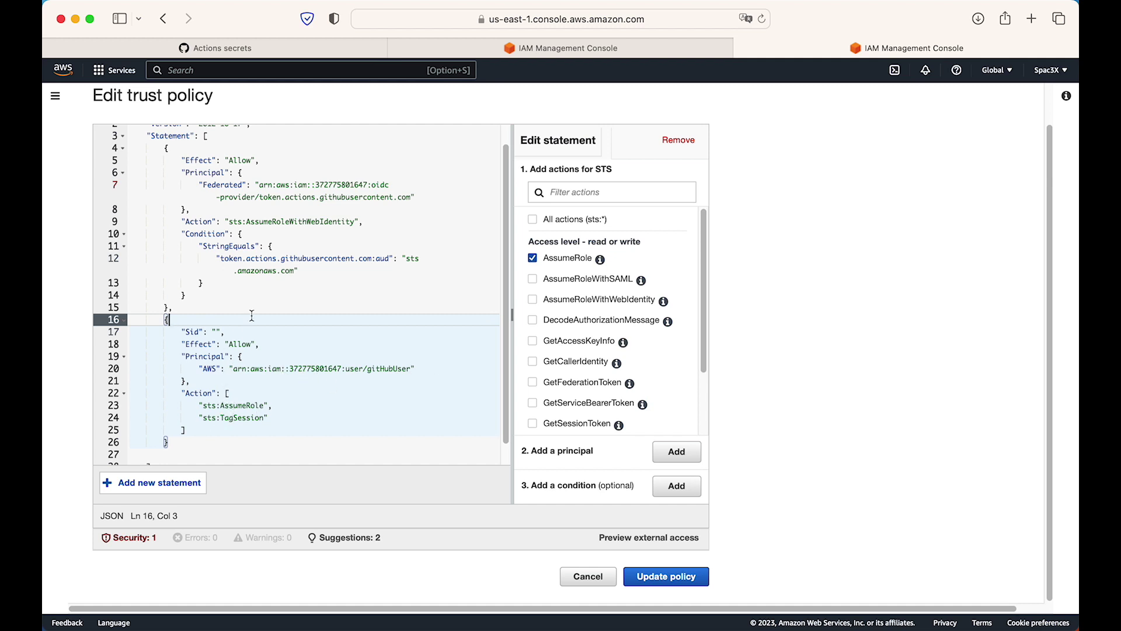
{"action": "scroll", "coordinate": [338, 300], "scroll_direction": "up", "scroll_amount": 3}
{"action": "scroll", "coordinate": [769, 310], "scroll_direction": "down", "scroll_amount": 2}
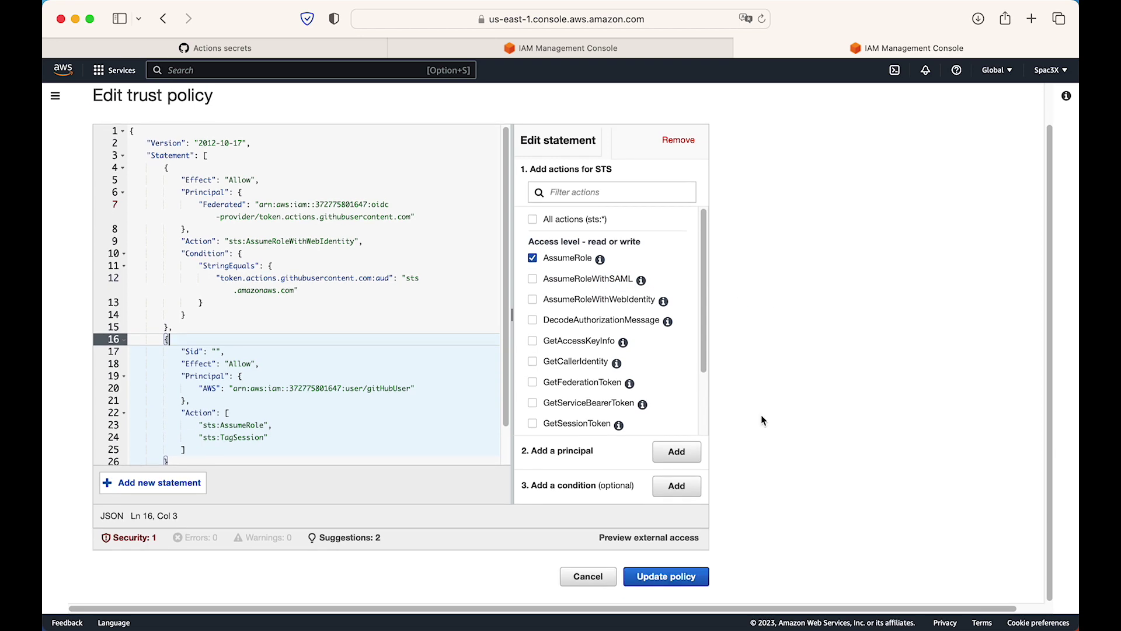
{"action": "left_click", "coordinate": [677, 577]}
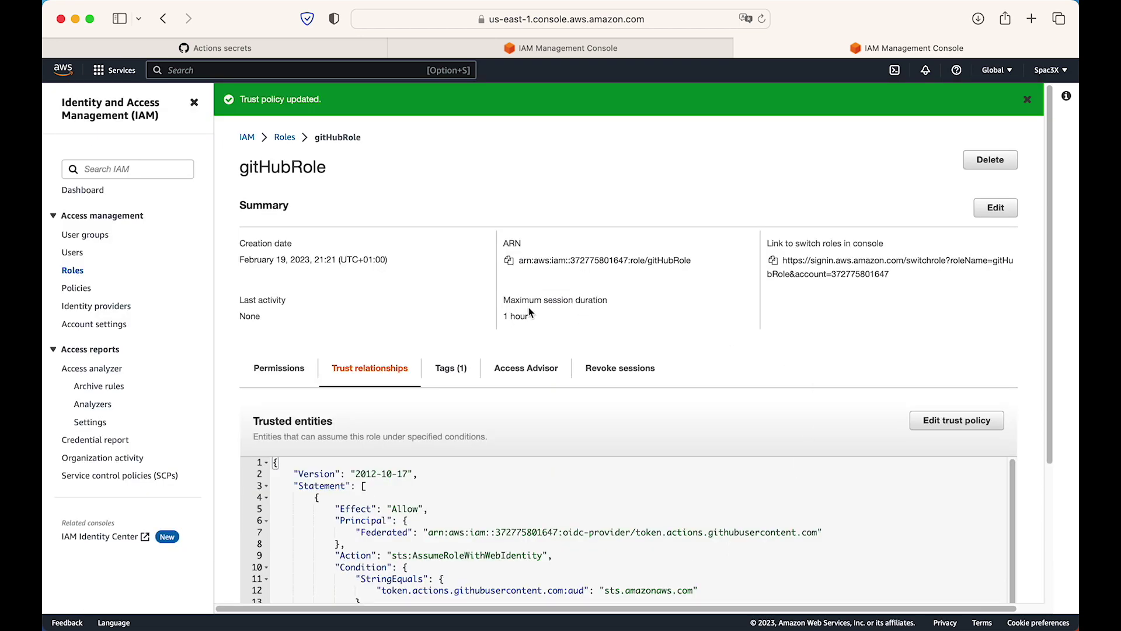
Check the user principal and the two STS actions in gitHubRole's updated trust policy
{"action": "scroll", "coordinate": [523, 298], "scroll_direction": "down", "scroll_amount": 5}
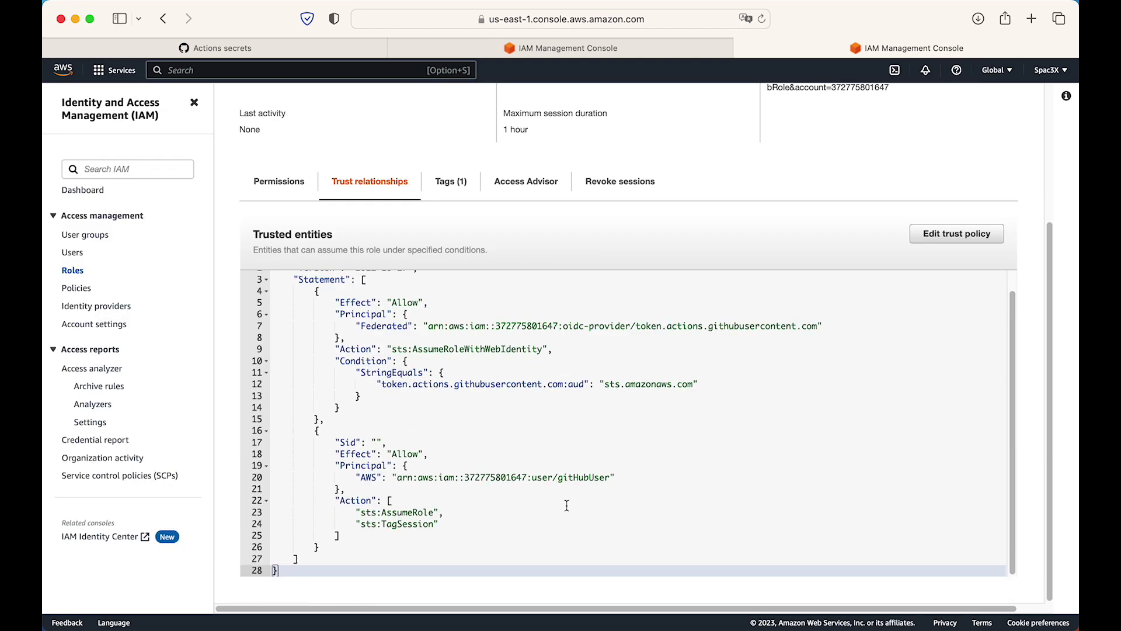
{"action": "left_click_drag", "start_coordinate": [528, 477], "coordinate": [601, 477]}
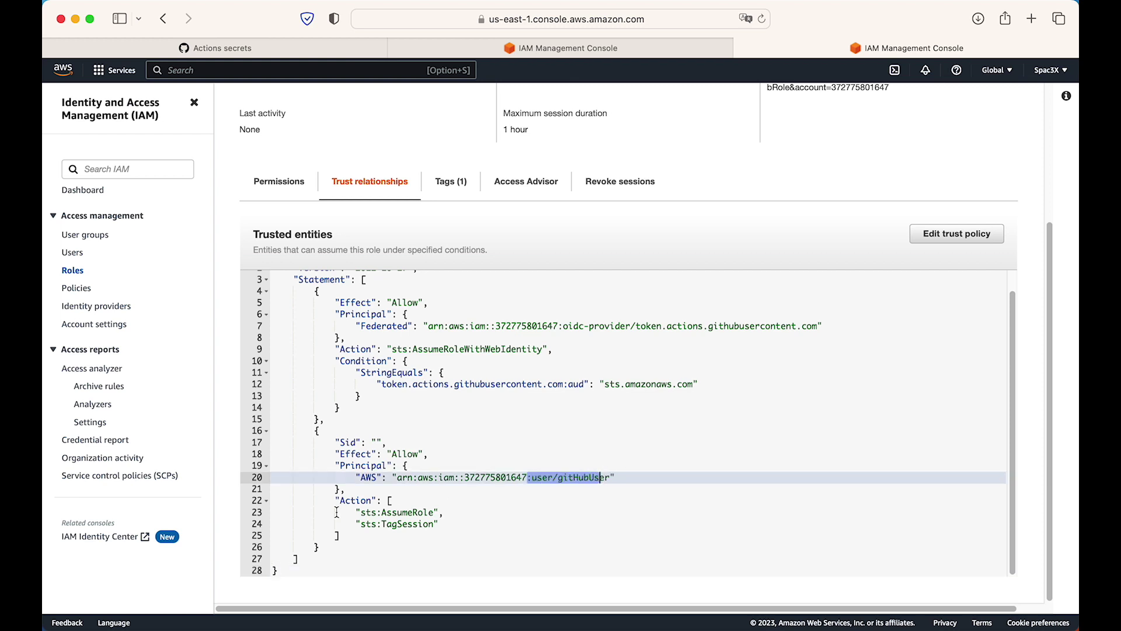
{"action": "double_click", "coordinate": [409, 512]}
{"action": "double_click", "coordinate": [408, 524]}
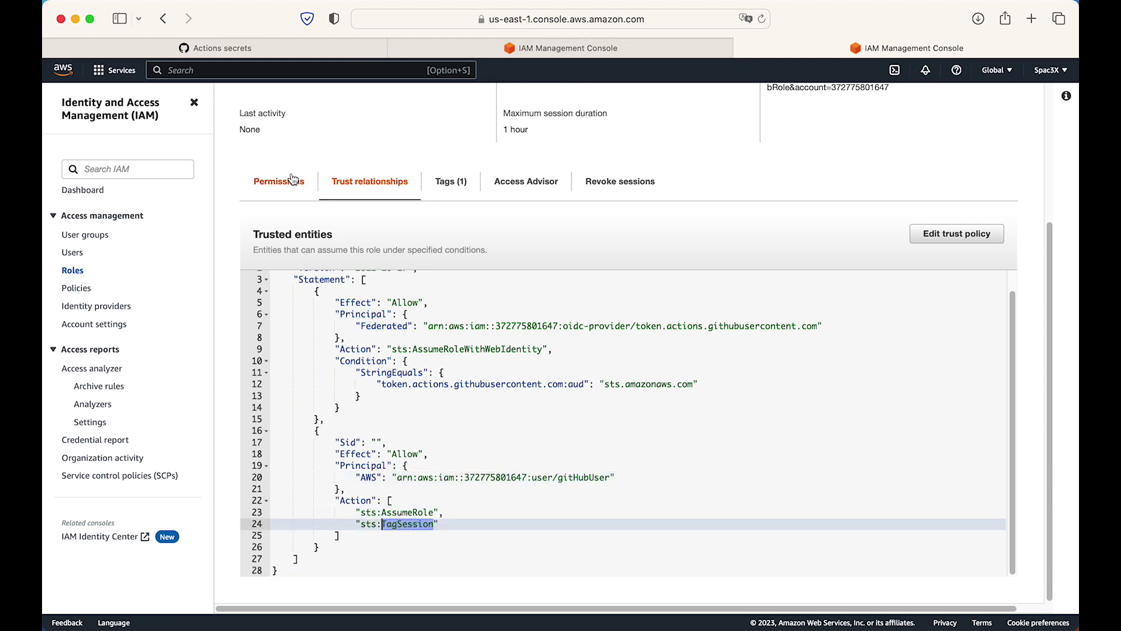
Expand gitHubUser's githubuserpolicy and check the role ARN in its Resource entry
{"action": "left_click", "coordinate": [585, 48]}
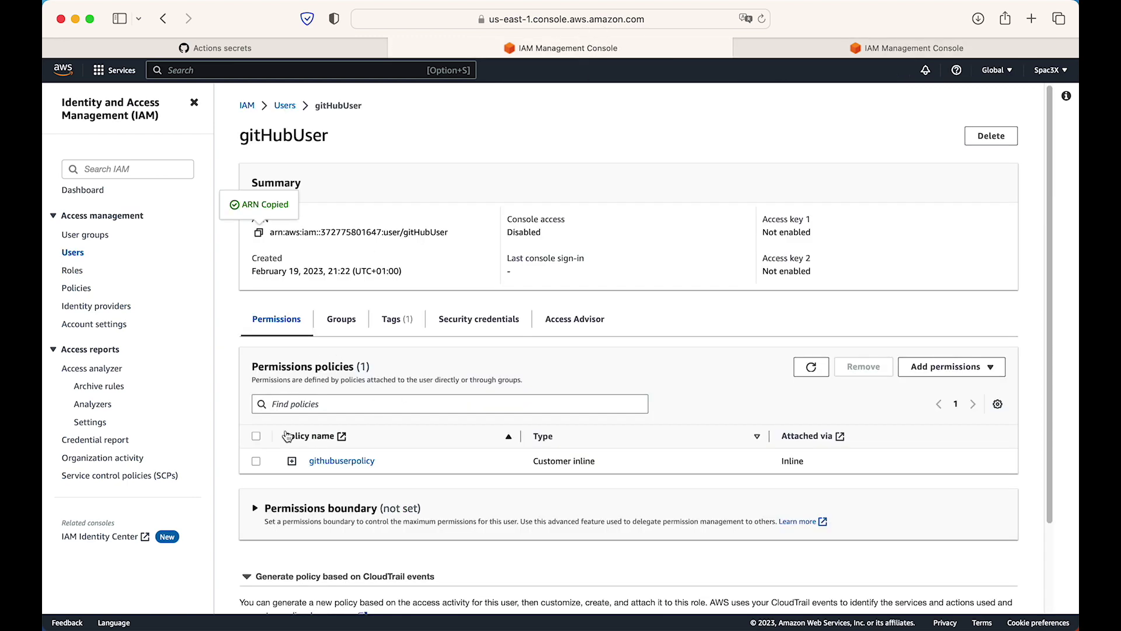
{"action": "left_click", "coordinate": [291, 461]}
{"action": "scroll", "coordinate": [421, 409], "scroll_direction": "down", "scroll_amount": 5}
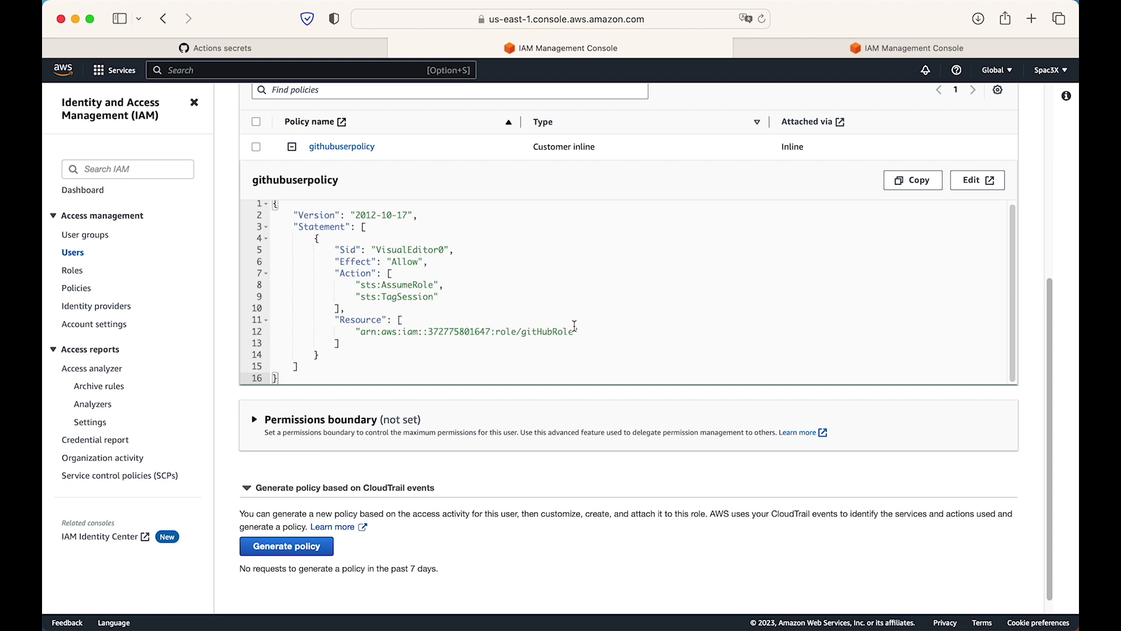
{"action": "triple_click", "coordinate": [450, 328]}
{"action": "left_click", "coordinate": [528, 327]}
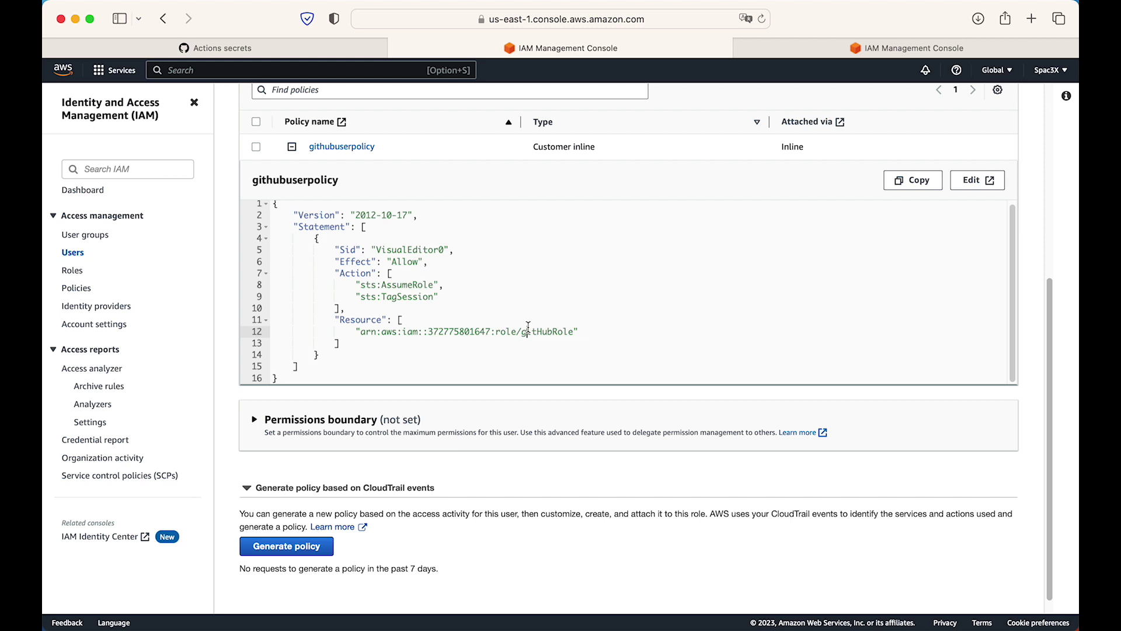
In Keynote, delete the red cross beside Give Role permissions on the Steps slide
{"action": "key", "text": "super+Tab"}
{"action": "left_click", "coordinate": [410, 366]}
{"action": "key", "text": "Delete"}
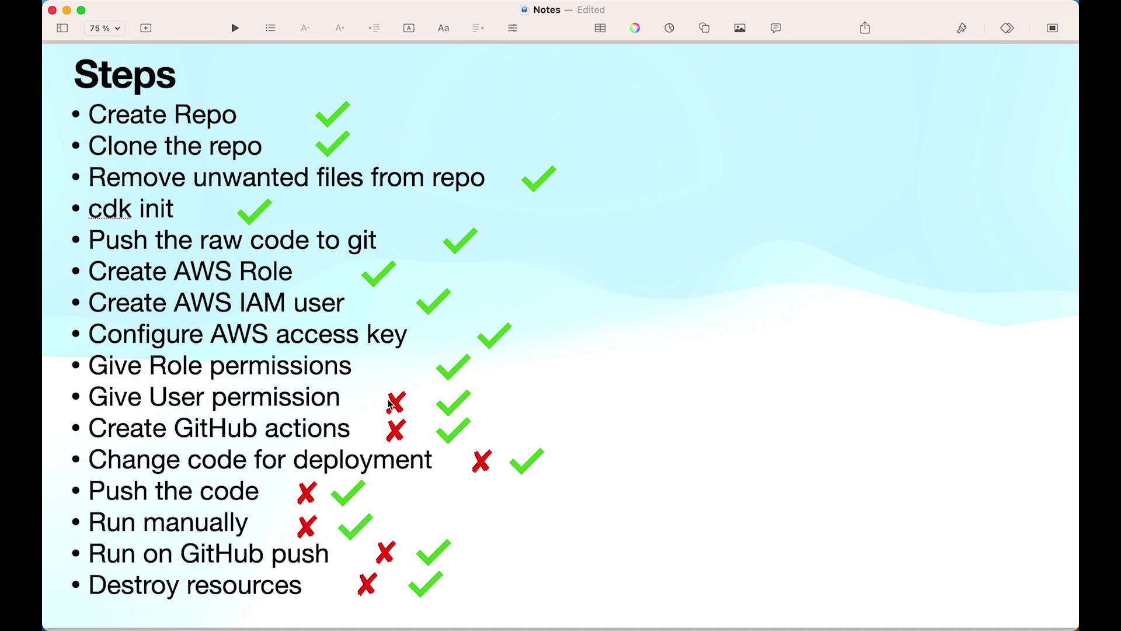
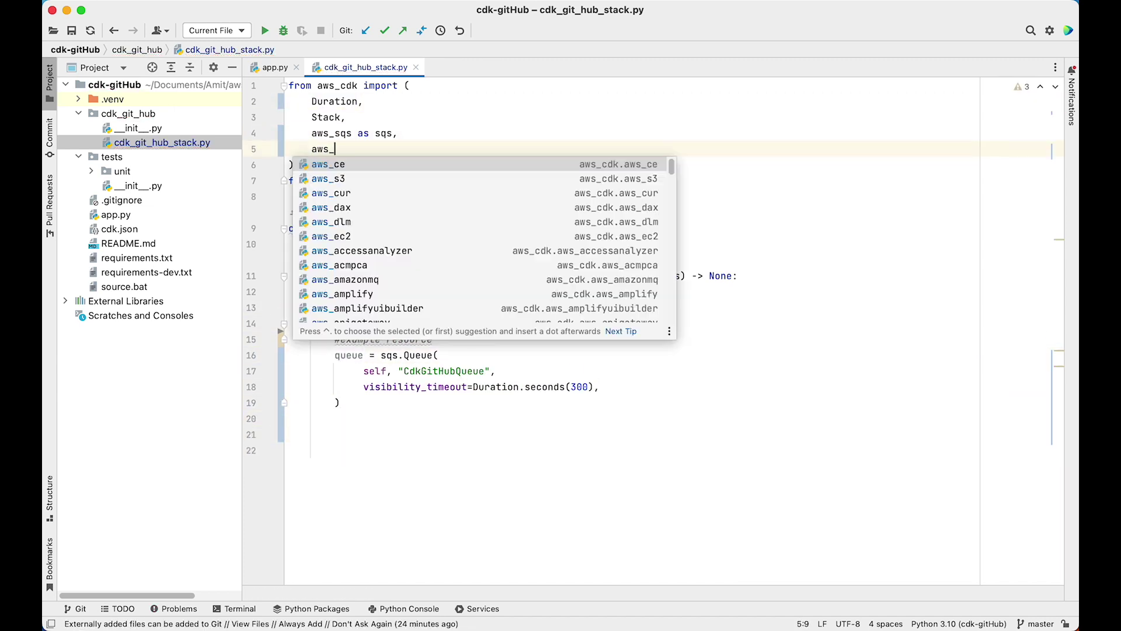
In PyCharm, add aws_s3 as s3 and aws_lambda as lambda_function to the aws_cdk imports in cdk_git_hub_stack.py
{"action": "type", "text": "s3 as s3,"}
{"action": "key", "text": "Return"}
{"action": "type", "text": "aws_lambda as lambda_function"}
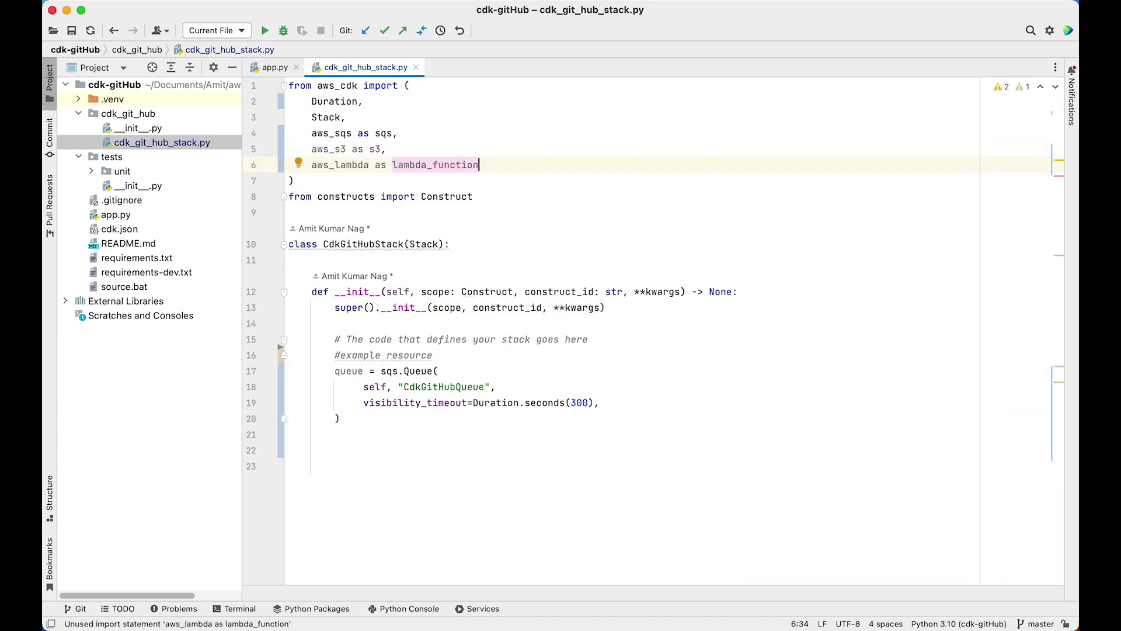
Define a versioned s3.Bucket "MyfirstBucket" below the queue, with bucket_name "demo-bucket-beyond-the-cloud-98979867" and block_public_access set to s3.BlockPublicAccess.BLOCK_ALL
{"action": "left_click", "coordinate": [335, 451]}
{"action": "type", "text": "bucket = s3.Bucket(self, \"MyfirstBucket\", versioned=True,"}
{"action": "key", "text": "Return"}
{"action": "type", "text": "bucket_name=\"\")demo-bucket-beyond-the-cloud-98979867\","}
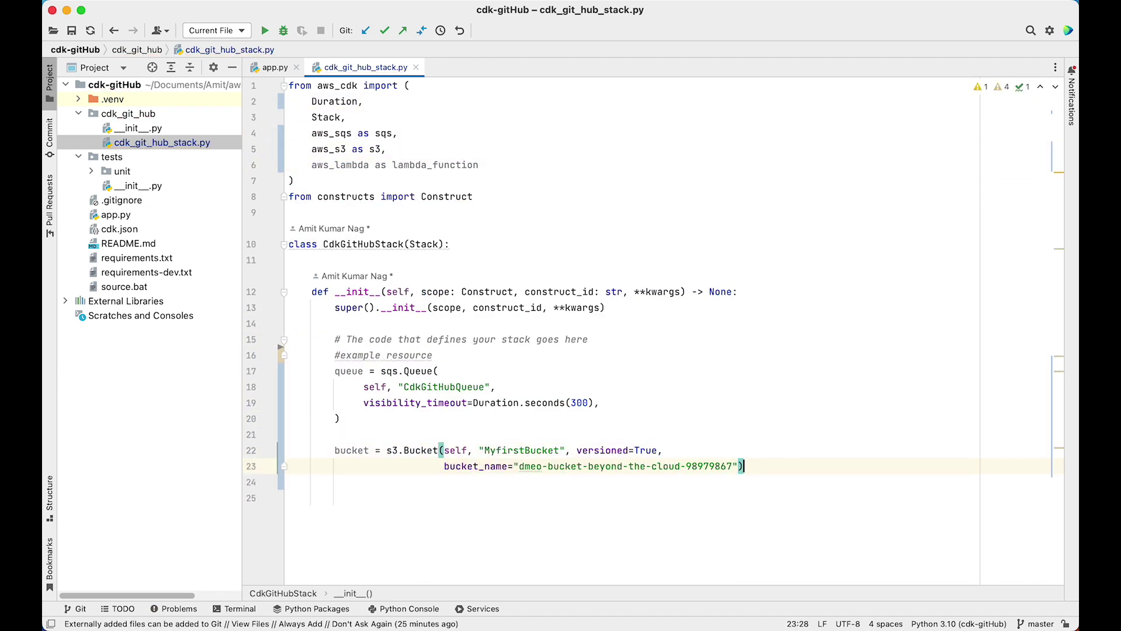
{"action": "key", "text": "Return"}
{"action": "type", "text": "block_public_access=s3.BlockPublicAccess.BLOCK_ALL"}
{"action": "key", "text": "End"}
Define lambda_function.Function "DemoCDKFunction" below the bucket, with function_name "cdk_github_demo", runtime PYTHON_3_9, code from './lambda_code_demo' and handler "demo_lambda.lambda_handler"
{"action": "key", "text": "Return"}
{"action": "key", "text": "Return"}
{"action": "type", "text": "function = lambda_function.Function(self, \"DemoCDKFunction\","}
{"action": "key", "text": "Return"}
{"action": "type", "text": "function_name=\"cdk_github_demo\","}
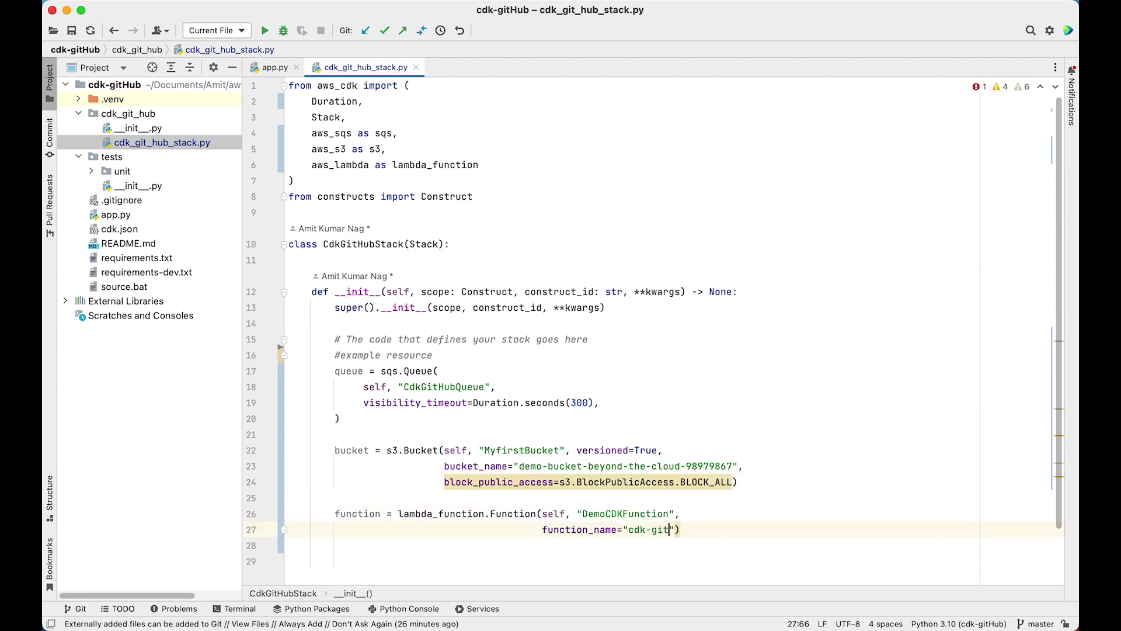
{"action": "key", "text": "Return"}
{"action": "type", "text": "runtime=lambda_function.Runtime.PYTHON_3_9,"}
{"action": "key", "text": "Return"}
{"action": "type", "text": "code=lambda_function.Code.from_asset('./lambda_code_demo'),"}
{"action": "key", "text": "Return"}
{"action": "type", "text": "handler=\"demo_lambda.lambda_handler\""}
Create demo_lambda.py in a lambda_code_demo folder without adding it to Git, import json and define lambda_handler(event, context) printing the JSON-dumped event as the request
{"action": "double_click", "coordinate": [798, 465]}
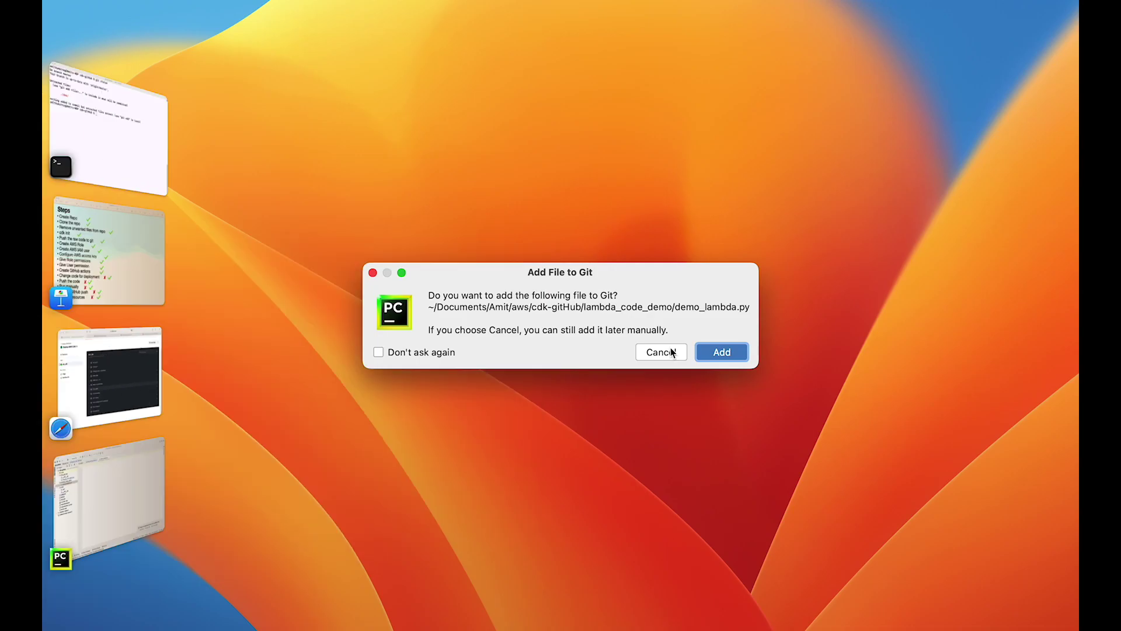
{"action": "left_click", "coordinate": [656, 353]}
{"action": "type", "text": "import json"}
{"action": "key", "text": "Return"}
{"action": "key", "text": "Return"}
{"action": "type", "text": "def lambda_handler(event, context):"}
{"action": "key", "text": "Return"}
{"action": "type", "text": "print('request: {}'.format(json.dumps(event)))"}
Make lambda_handler return statusCode 200, a 'Content-Type' 'text/plain' header and body 'Hello from Lambda created by gitHub', and reformat the file
{"action": "key", "text": "Return"}
{"action": "type", "text": "return{ 'statusCode':200, 'headers':{ 'Content-Type':'text/plain'"}
{"action": "key", "text": "Down"}
{"action": "key", "text": "End"}
{"action": "type", "text": ", 'body':'Hello from Lambda created by GitHub'"}
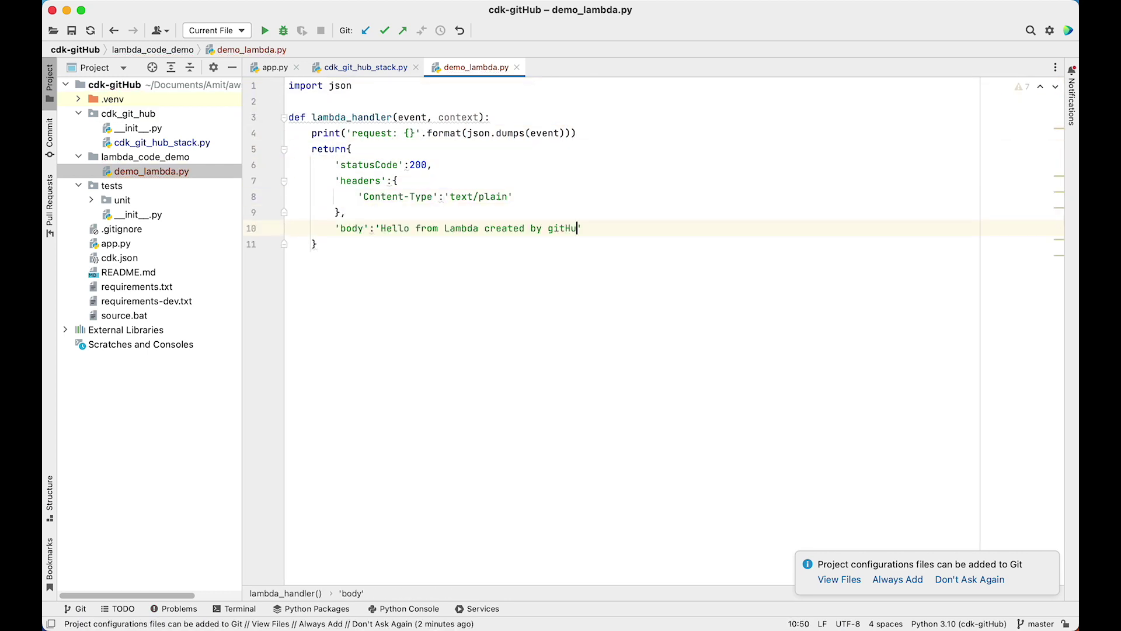
{"action": "key", "text": "super+alt+l"}
Review the queue and bucket definitions in cdk_git_hub_stack.py, including the bucket name's number suffix and the block_public_access setting
{"action": "double_click", "coordinate": [162, 142]}
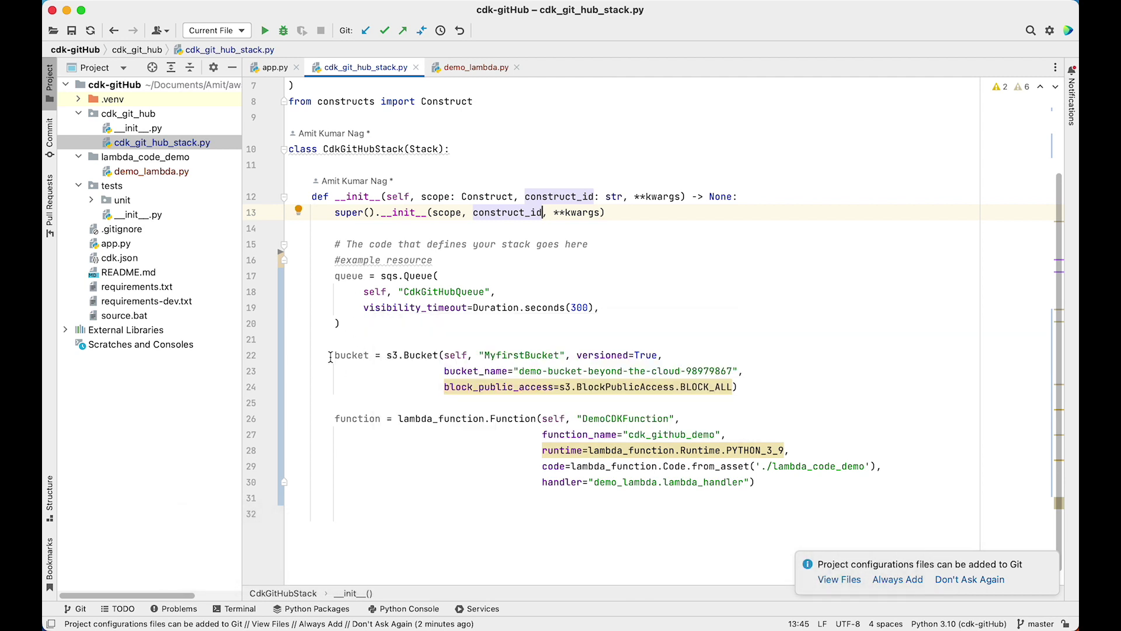
{"action": "left_click_drag", "start_coordinate": [357, 324], "coordinate": [335, 275]}
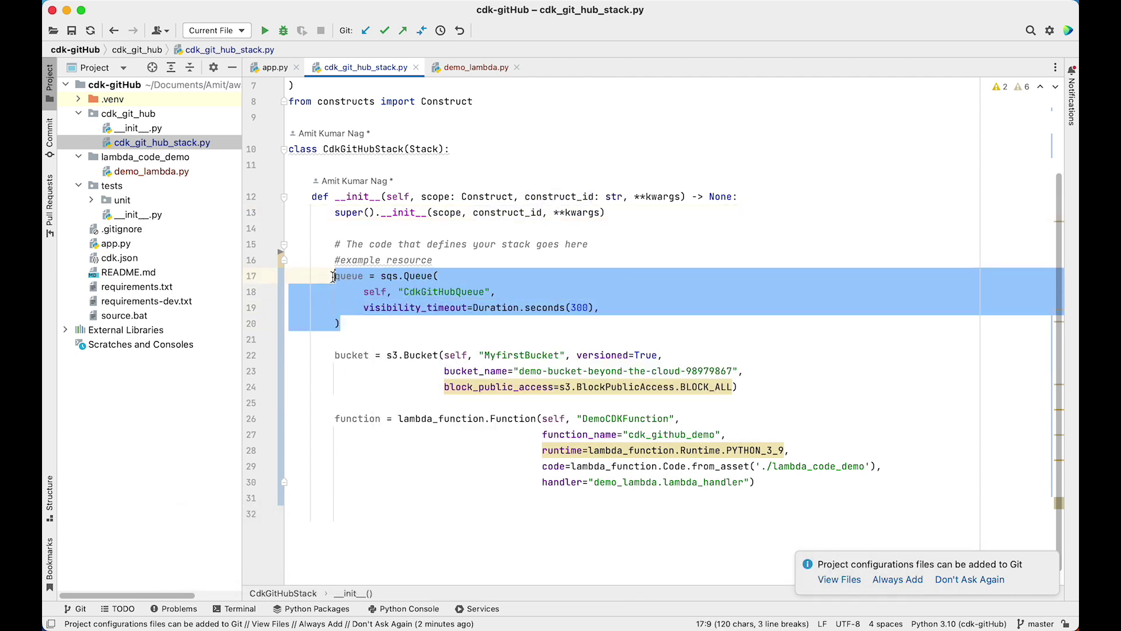
{"action": "left_click", "coordinate": [367, 330]}
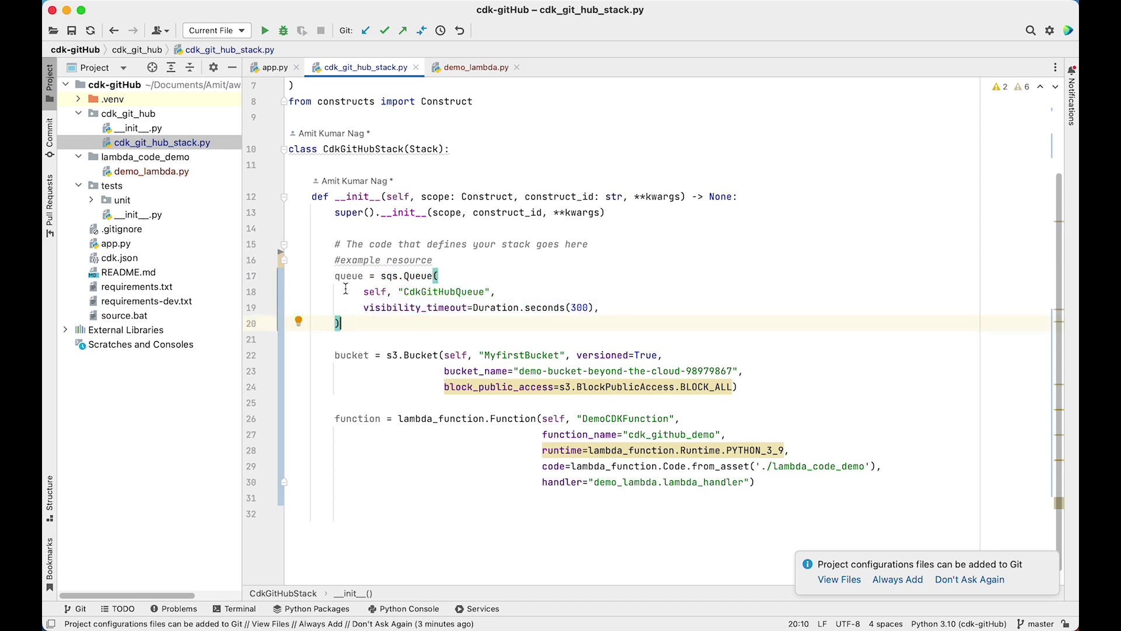
{"action": "left_click_drag", "start_coordinate": [337, 278], "coordinate": [341, 324]}
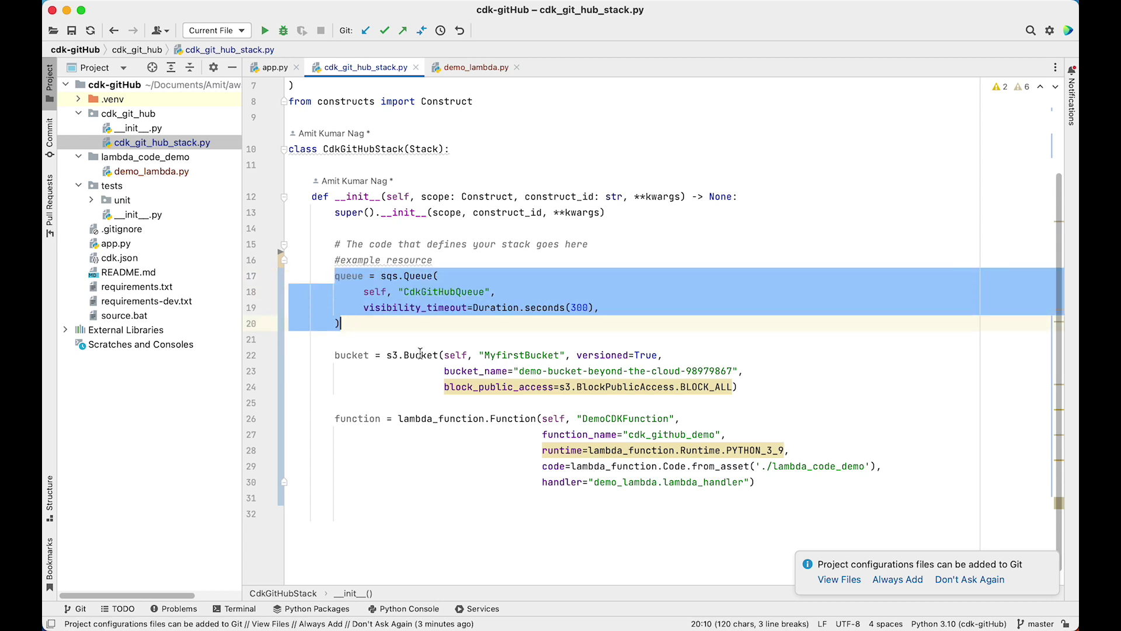
{"action": "left_click", "coordinate": [336, 355]}
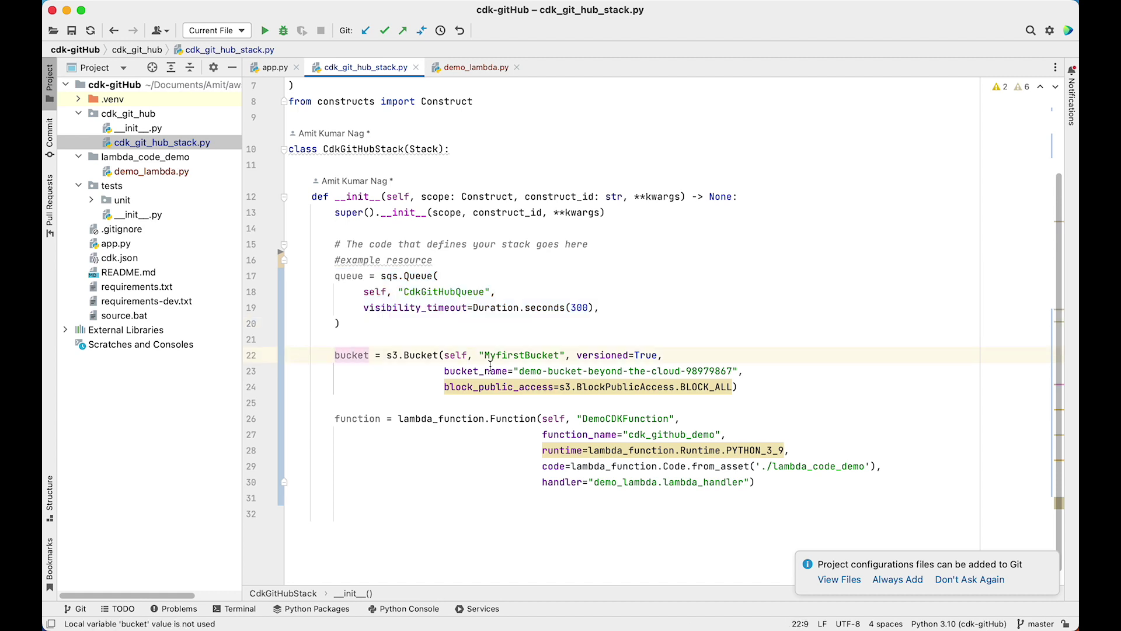
{"action": "left_click_drag", "start_coordinate": [520, 371], "coordinate": [714, 365]}
{"action": "double_click", "coordinate": [714, 371]}
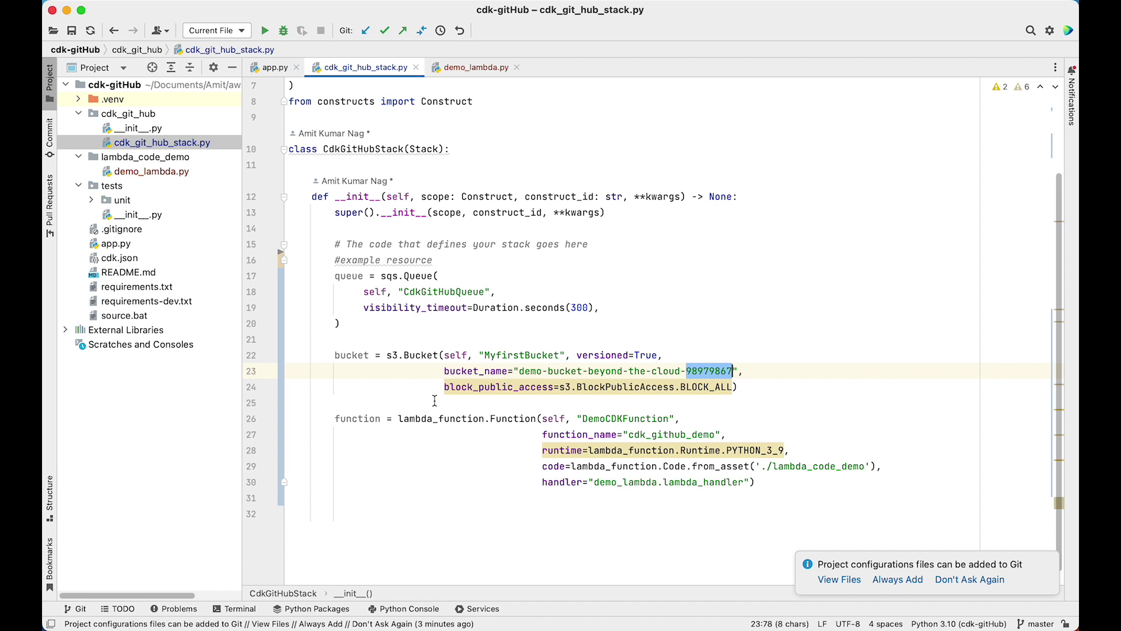
{"action": "left_click_drag", "start_coordinate": [444, 387], "coordinate": [705, 387]}
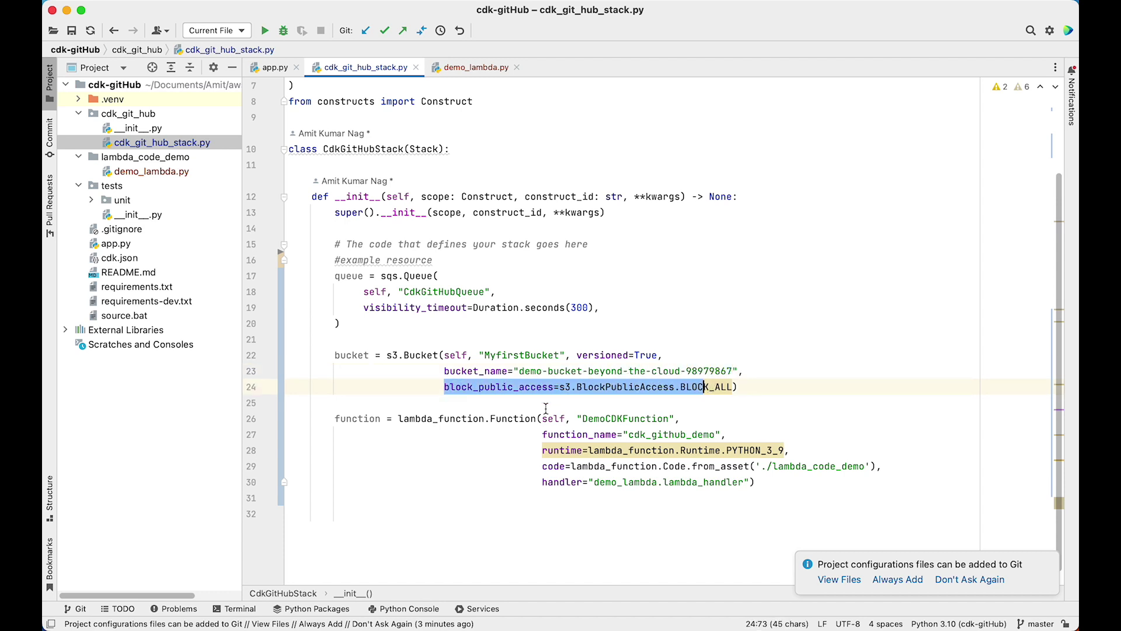
{"action": "left_click", "coordinate": [614, 400]}
Check the Lambda function's name, runtime, code folder and handler against the lambda_code_demo folder and lambda_handler in demo_lambda.py
{"action": "left_click", "coordinate": [463, 418]}
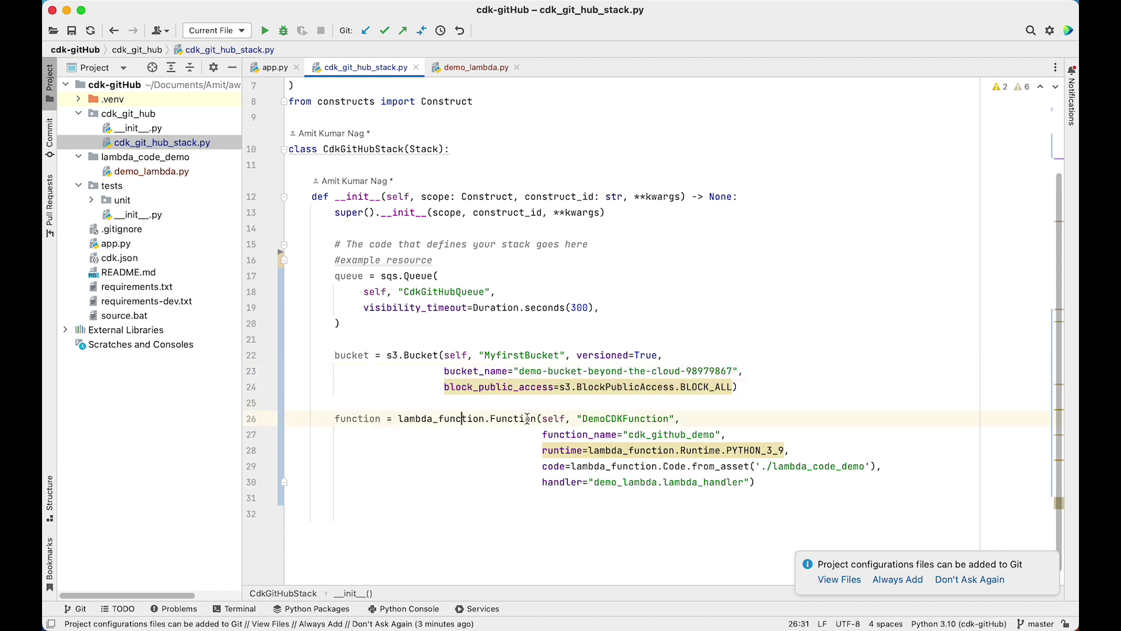
{"action": "double_click", "coordinate": [639, 437]}
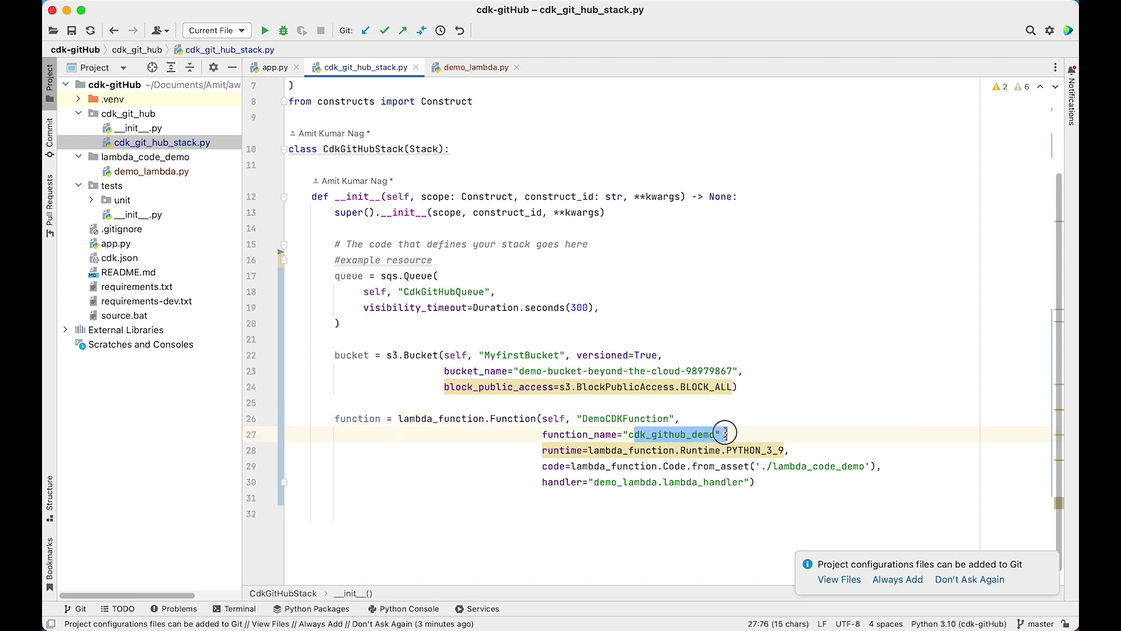
{"action": "left_click", "coordinate": [583, 450]}
{"action": "left_click_drag", "start_coordinate": [789, 451], "coordinate": [658, 452]}
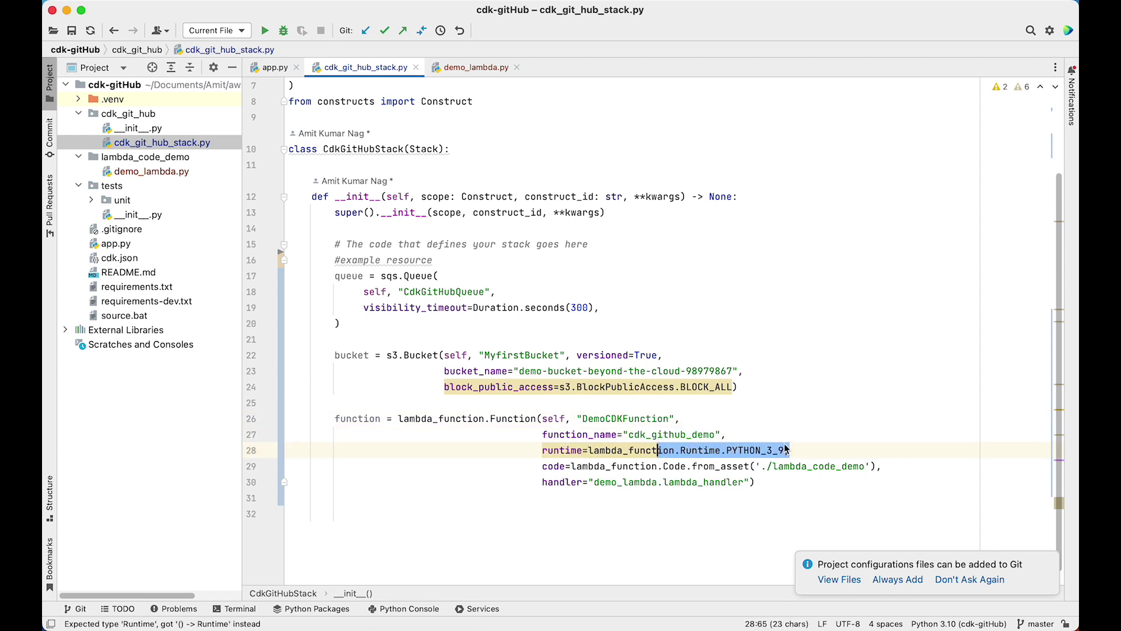
{"action": "left_click", "coordinate": [567, 467]}
{"action": "left_click", "coordinate": [814, 466]}
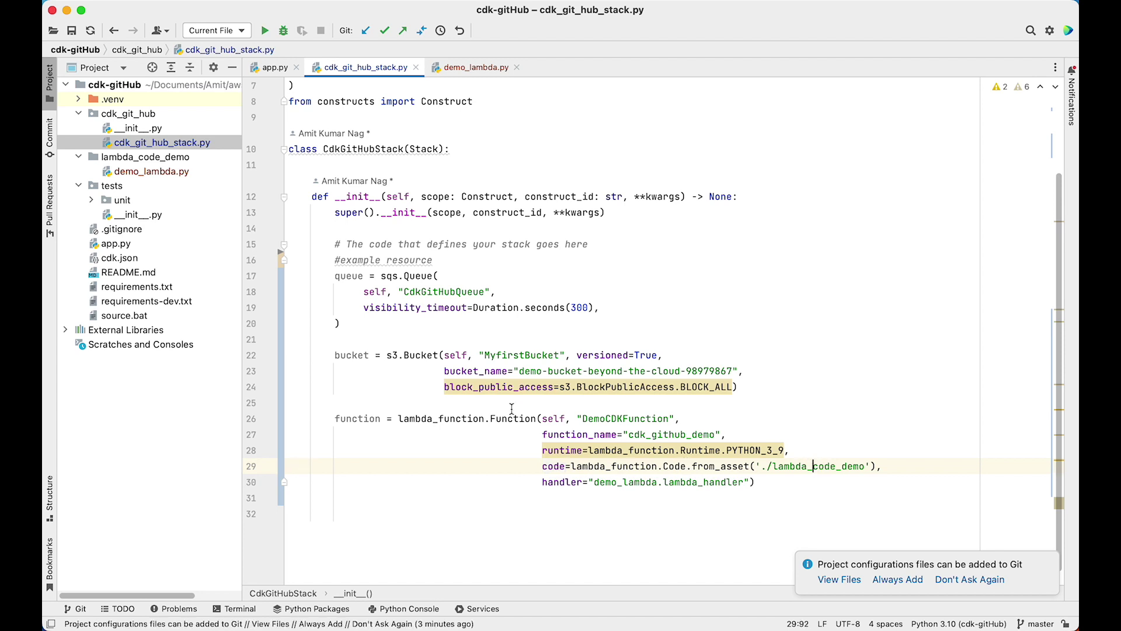
{"action": "left_click", "coordinate": [144, 159]}
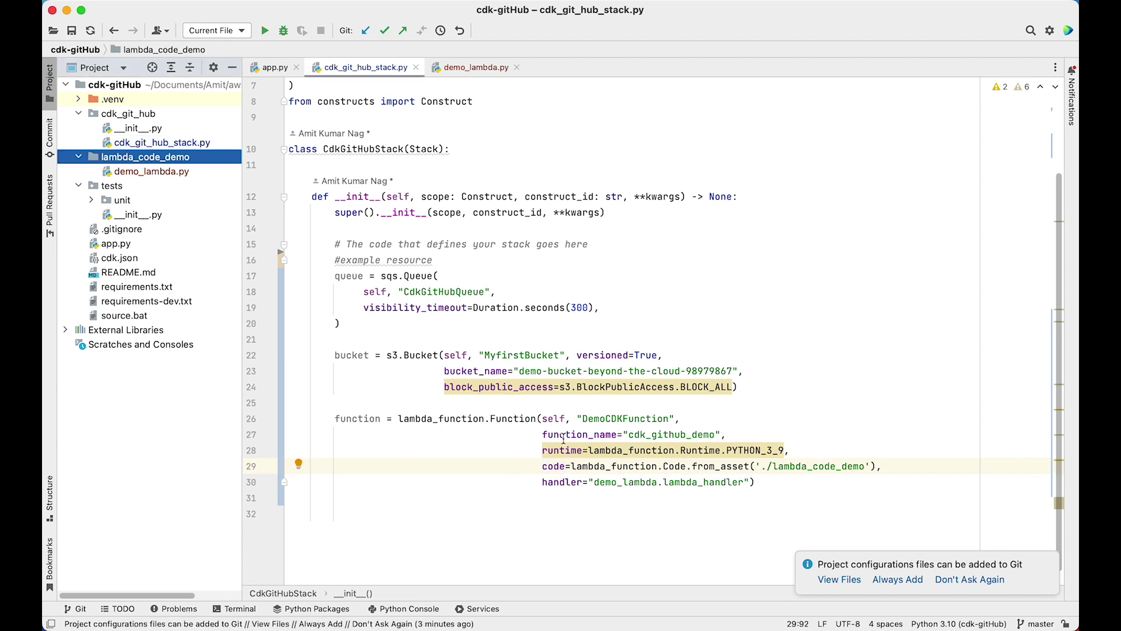
{"action": "left_click", "coordinate": [638, 483]}
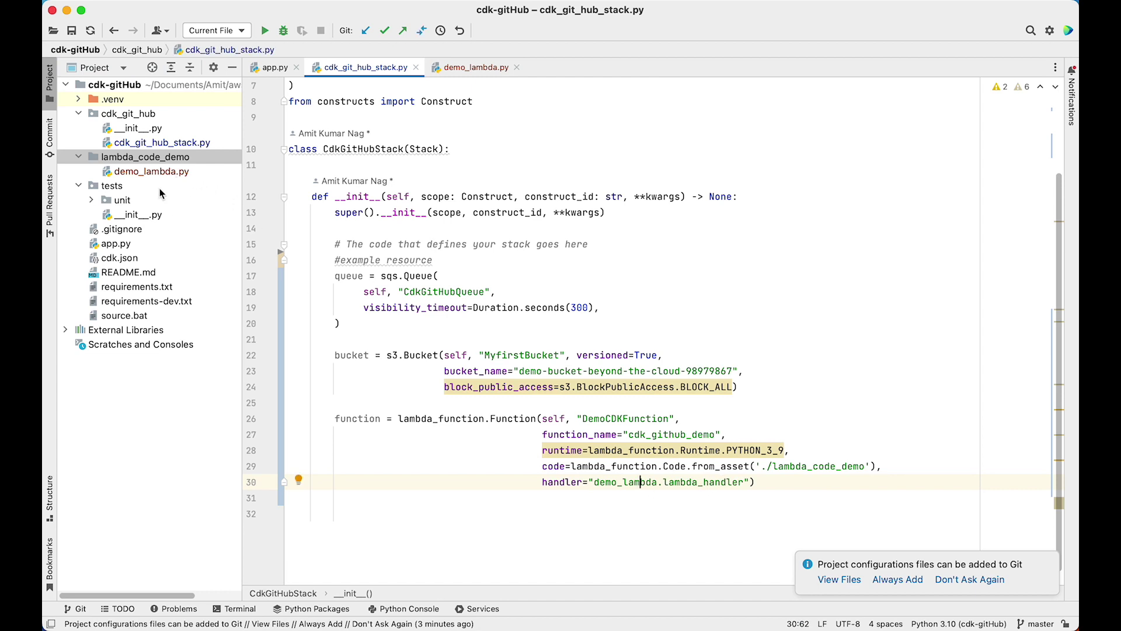
{"action": "double_click", "coordinate": [148, 173]}
{"action": "double_click", "coordinate": [330, 133]}
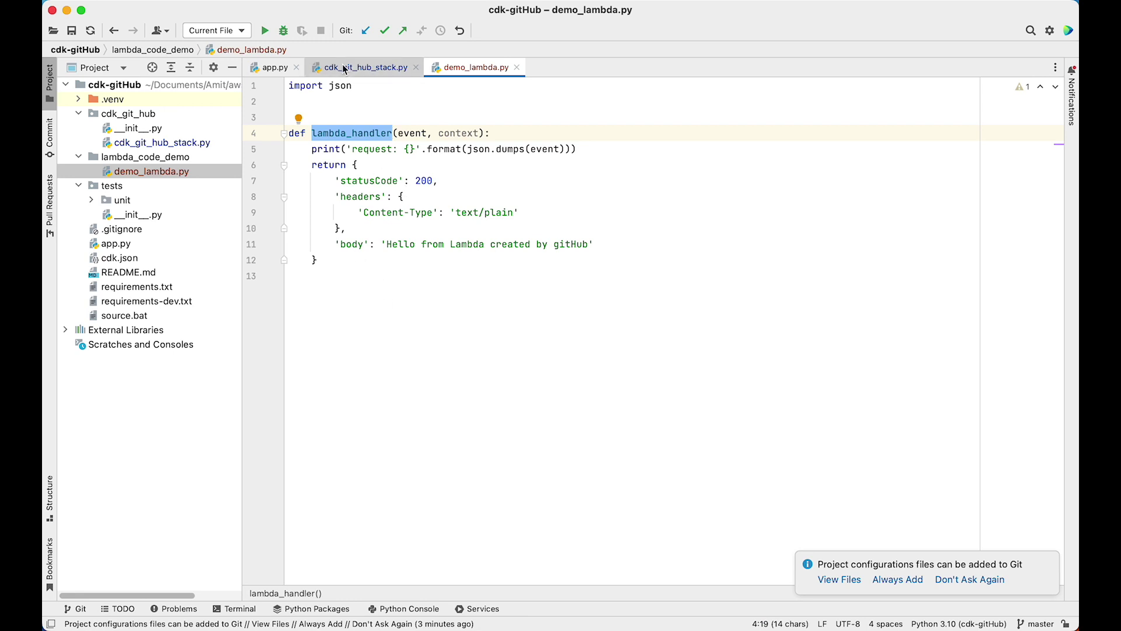
Go over the queue, bucket and function resources in cdk_git_hub_stack.py once more, and the returned body text in demo_lambda.py
{"action": "left_click", "coordinate": [365, 67]}
{"action": "mouse_move", "coordinate": [409, 308]}
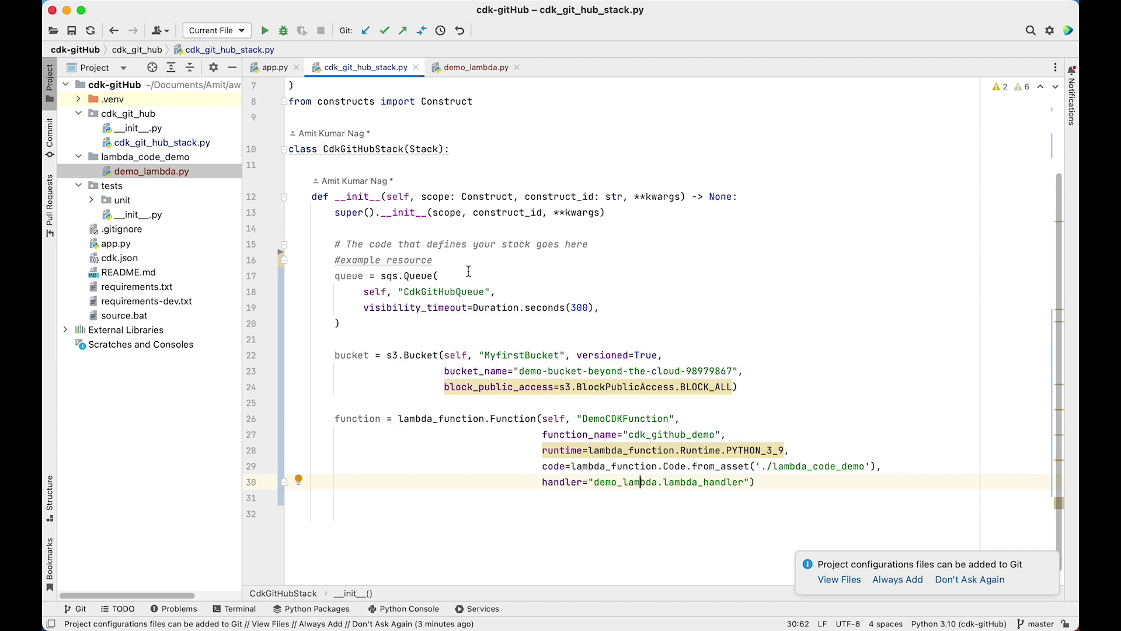
{"action": "left_click", "coordinate": [357, 276]}
{"action": "left_click", "coordinate": [346, 356]}
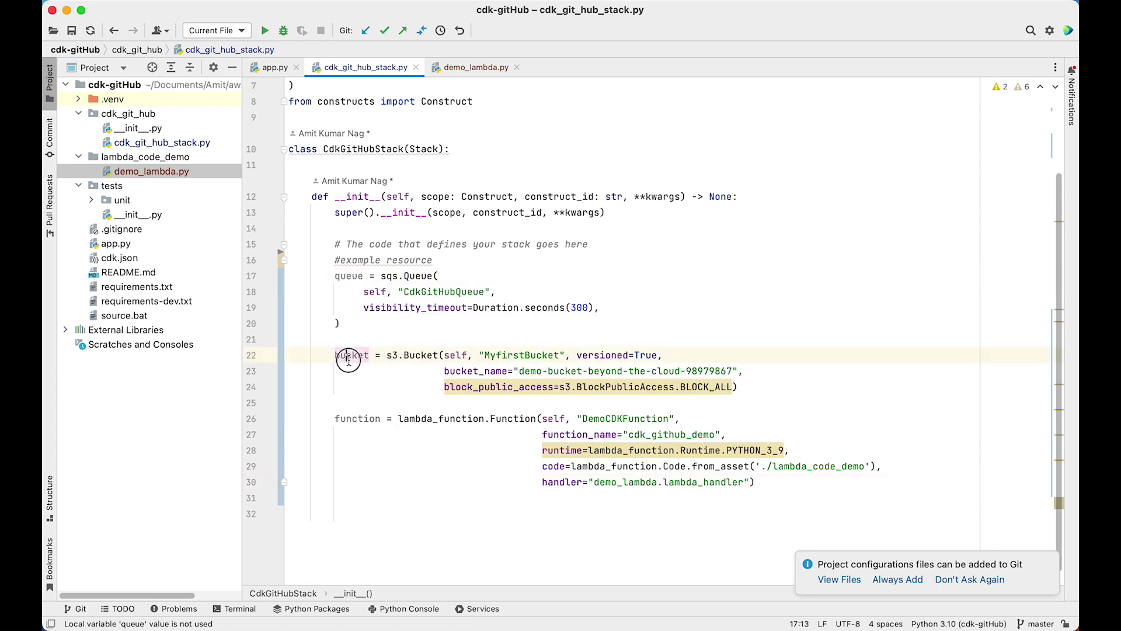
{"action": "left_click", "coordinate": [368, 419]}
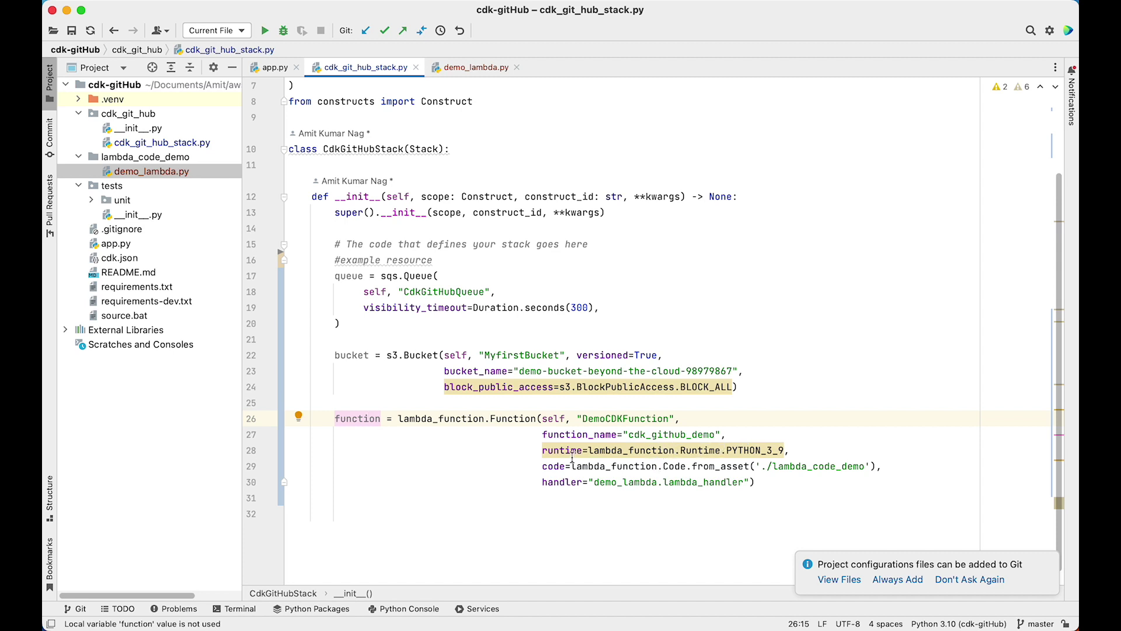
{"action": "mouse_move", "coordinate": [575, 458]}
{"action": "left_click", "coordinate": [450, 67]}
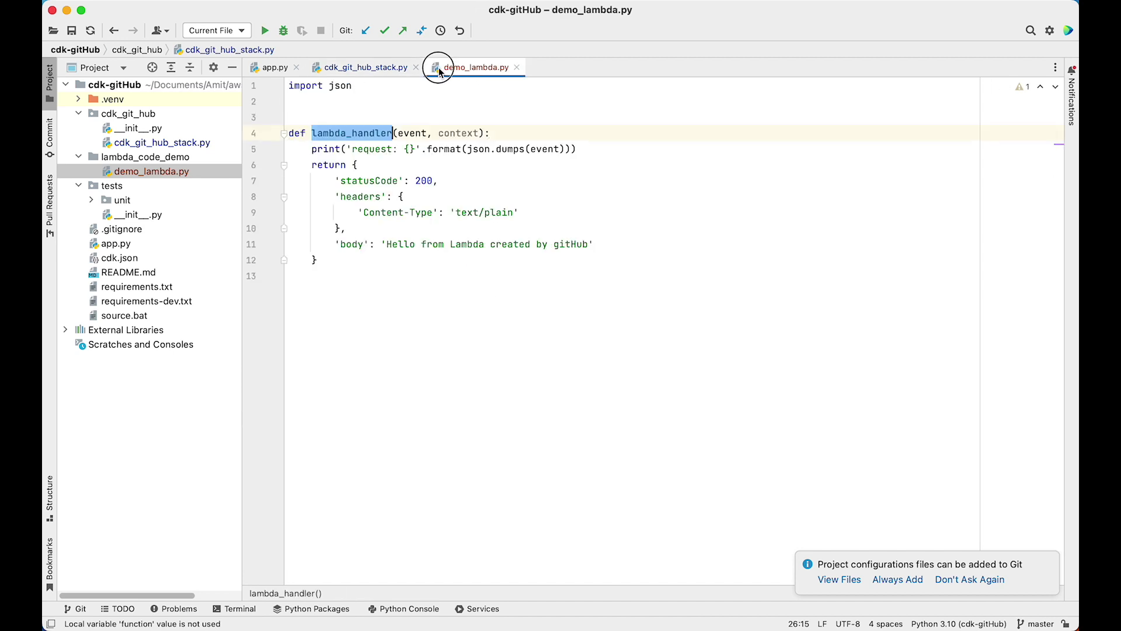
{"action": "left_click_drag", "start_coordinate": [340, 244], "coordinate": [588, 244]}
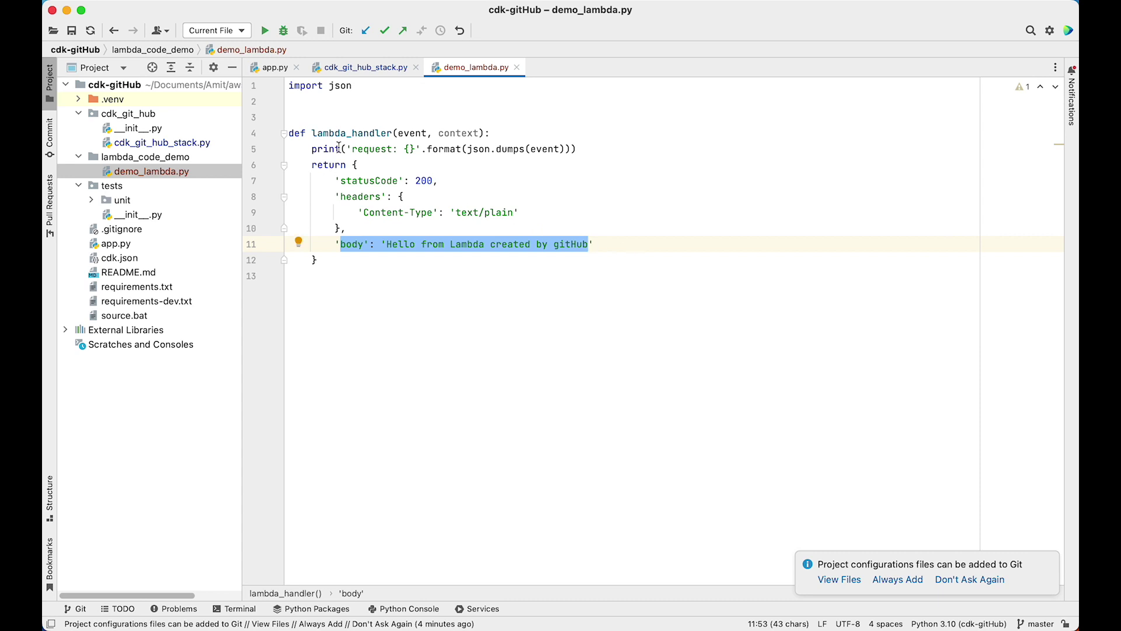
{"action": "left_click", "coordinate": [362, 68]}
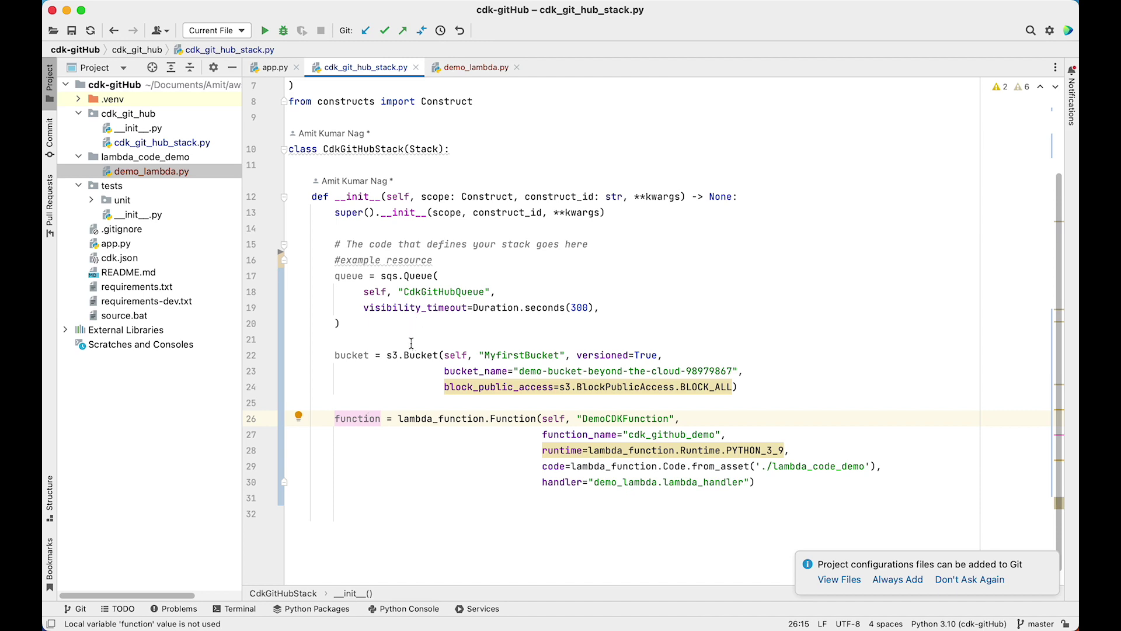
In Safari, open .github/workflows/main.yml from the cdk-gitHub repository's code
{"action": "key", "text": "super+Tab"}
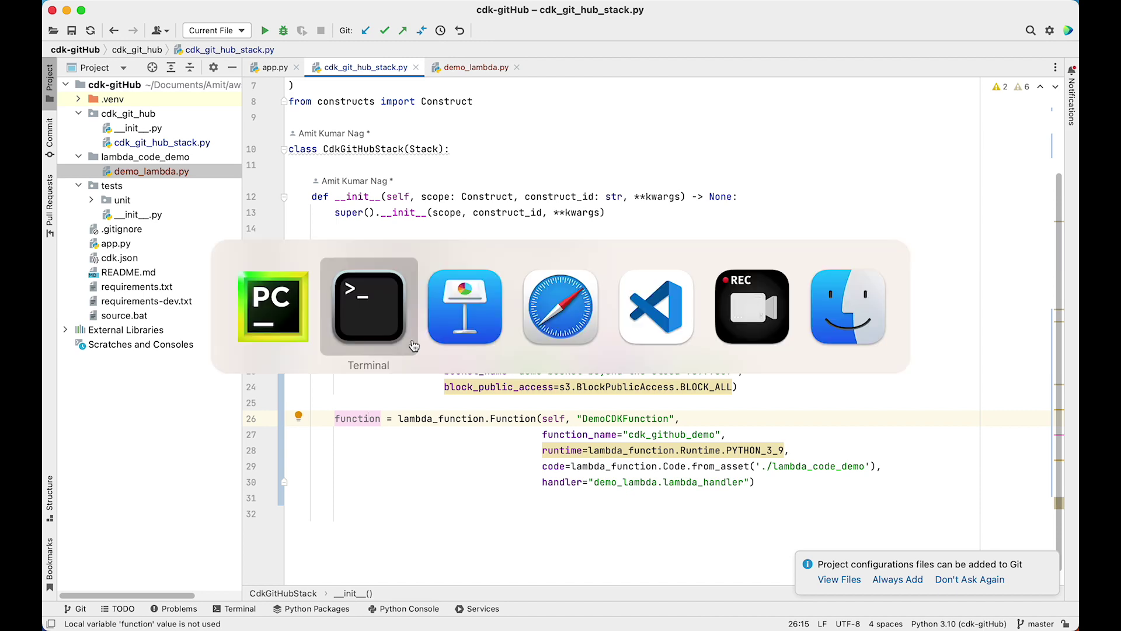
{"action": "key", "text": "super+Tab"}
{"action": "key", "text": "super+Tab"}
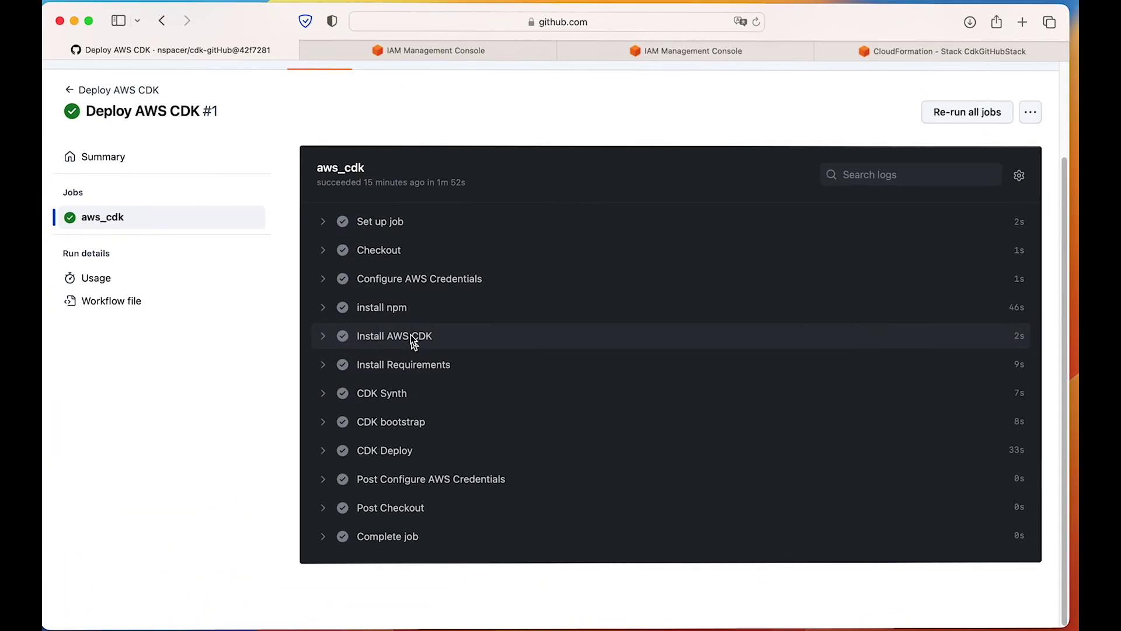
{"action": "left_click", "coordinate": [120, 92]}
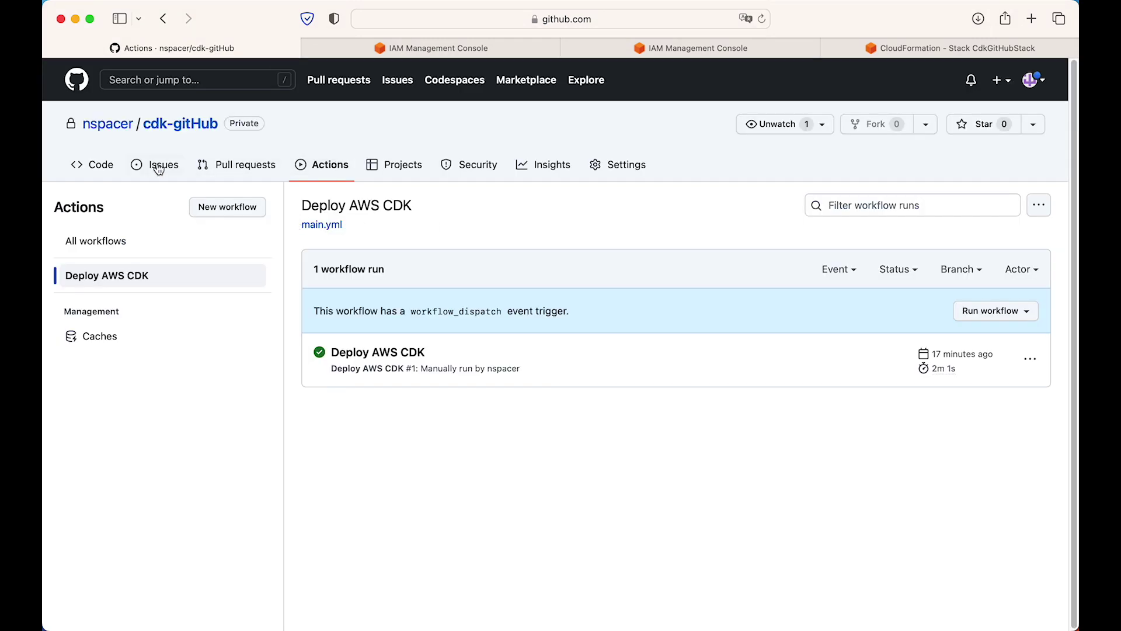
{"action": "left_click", "coordinate": [103, 167]}
{"action": "left_click", "coordinate": [176, 295]}
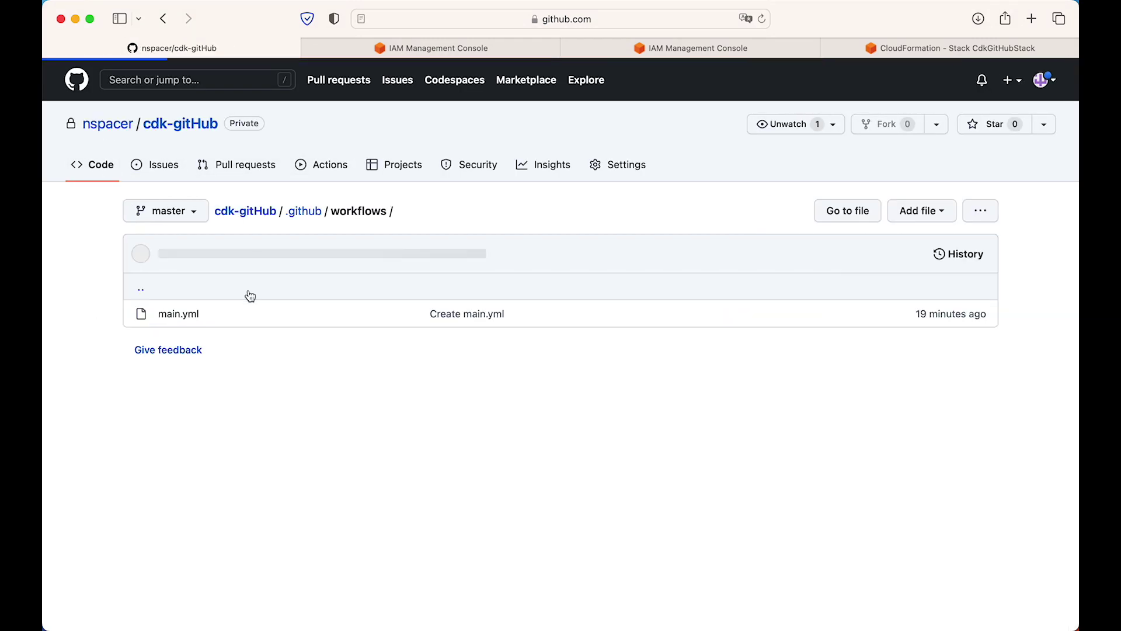
{"action": "left_click", "coordinate": [176, 314]}
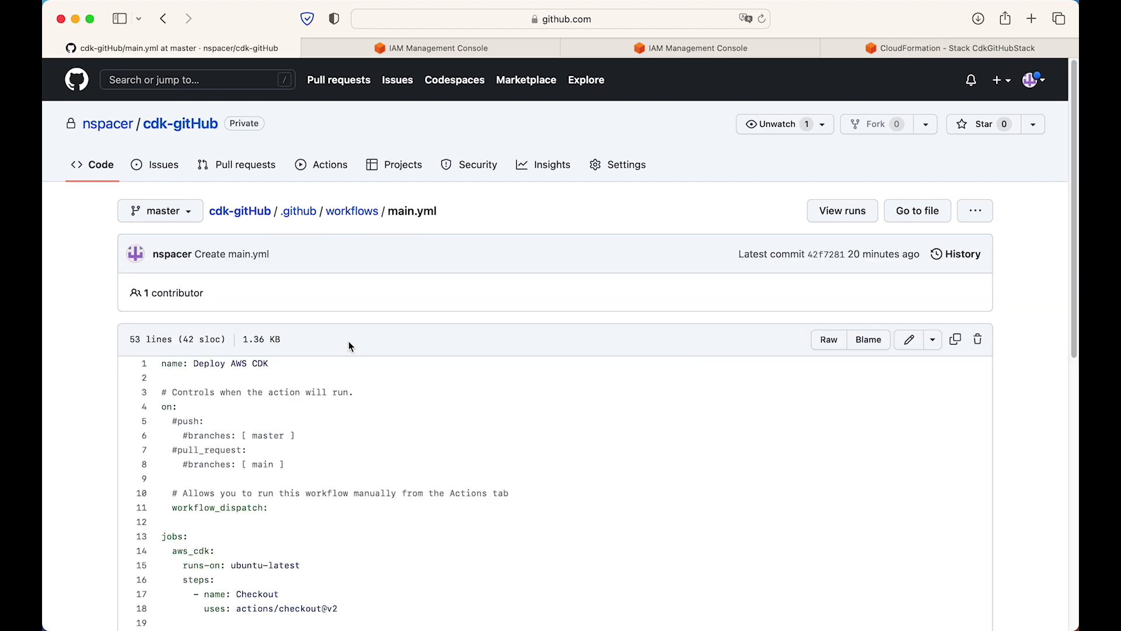
Uncomment the push trigger and its branches: [ master ] line in main.yml, and commit the change to master
{"action": "scroll", "coordinate": [181, 426], "scroll_direction": "down", "scroll_amount": 1}
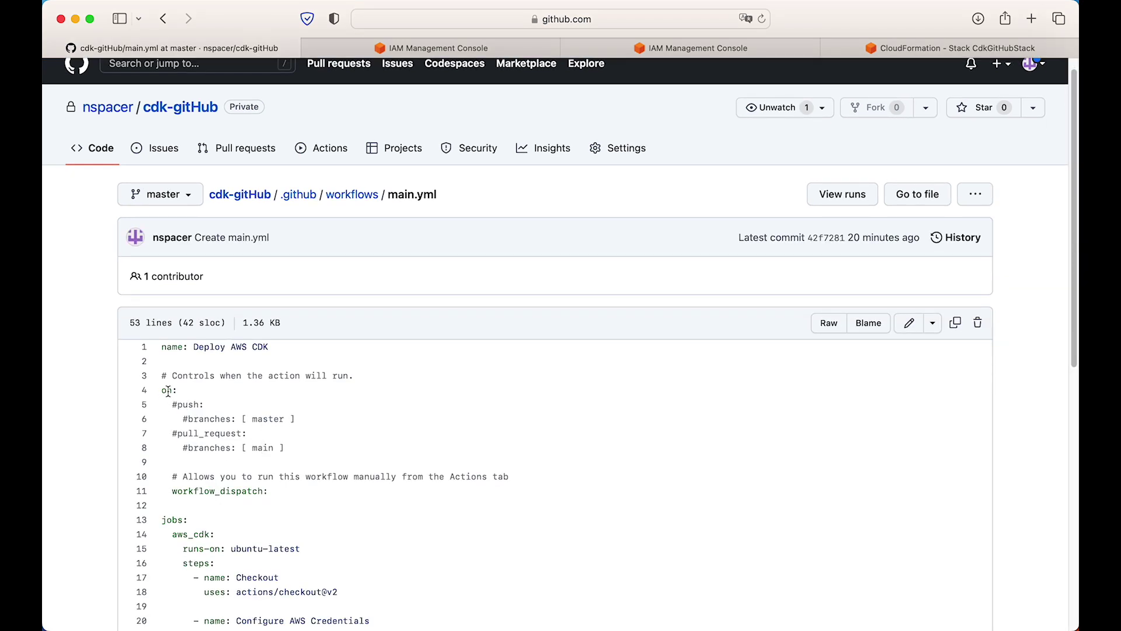
{"action": "left_click_drag", "start_coordinate": [164, 390], "coordinate": [300, 418]}
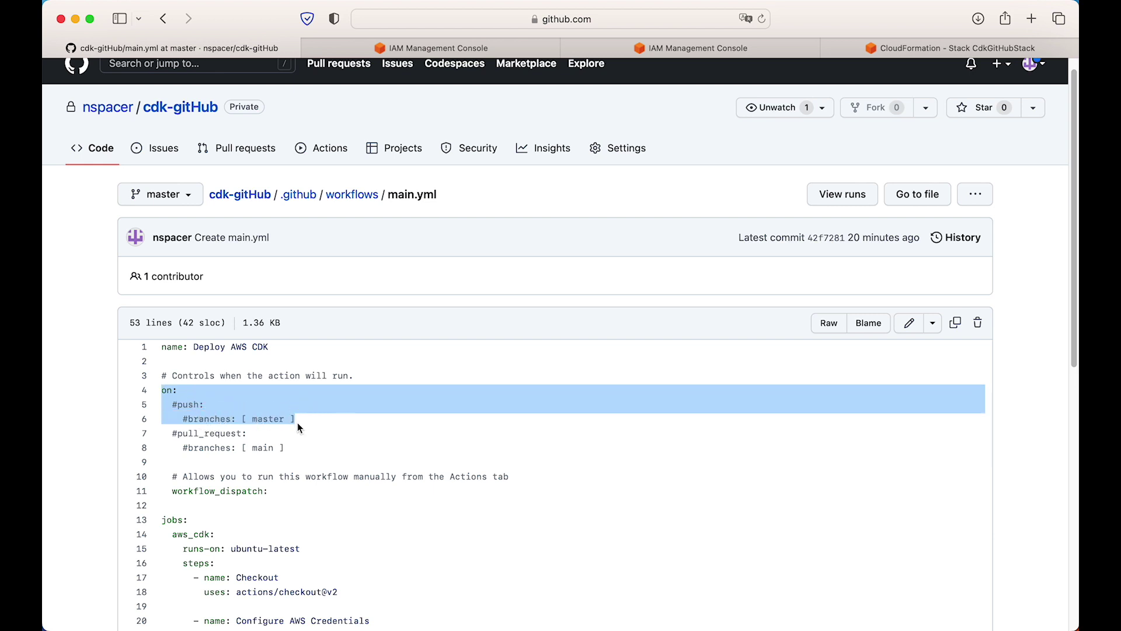
{"action": "left_click", "coordinate": [242, 430]}
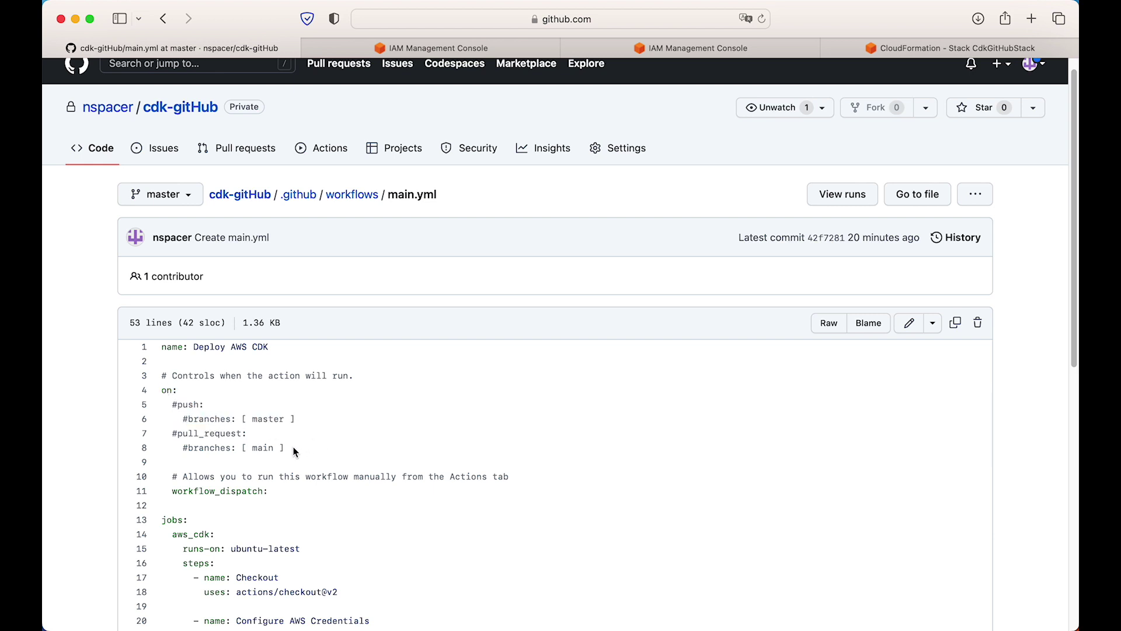
{"action": "scroll", "coordinate": [295, 451], "scroll_direction": "down", "scroll_amount": 1}
{"action": "double_click", "coordinate": [224, 487]}
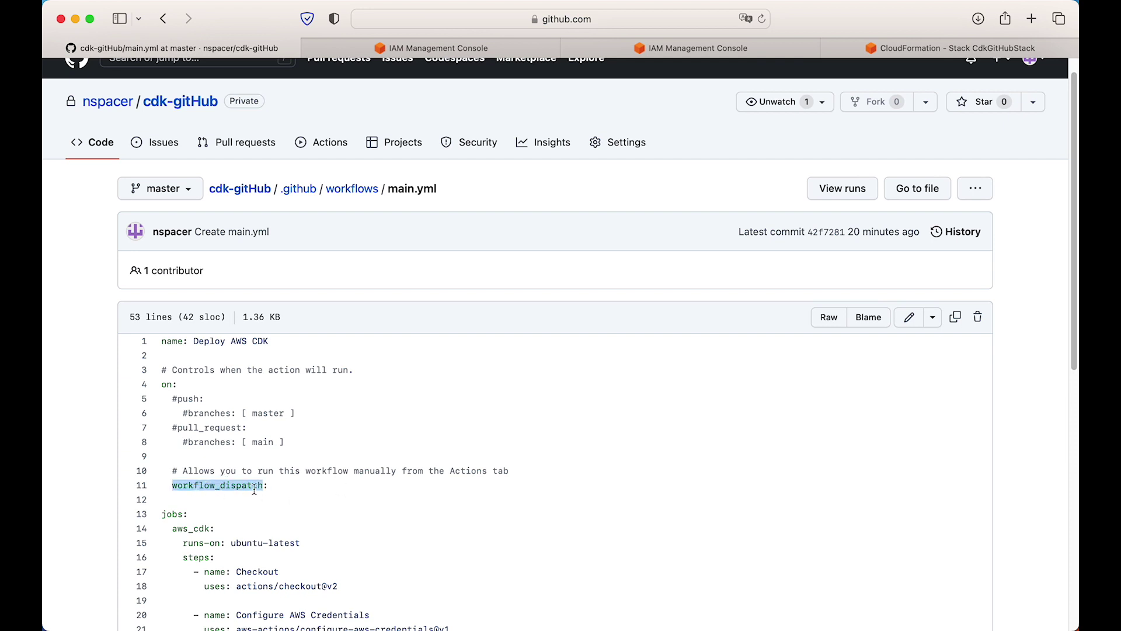
{"action": "left_click", "coordinate": [909, 318]}
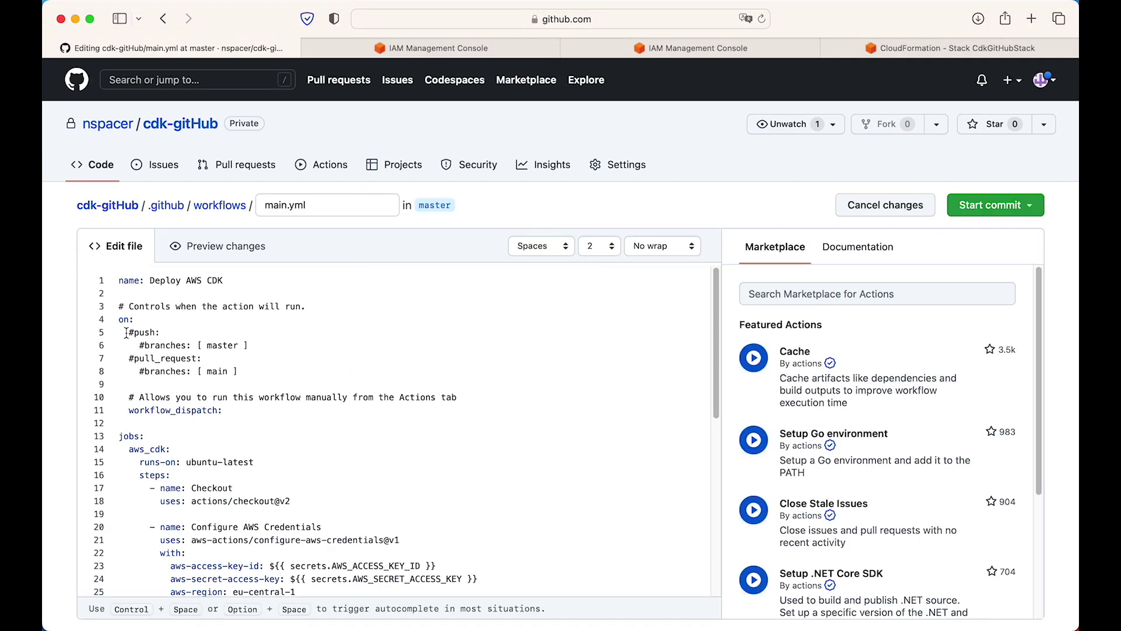
{"action": "key", "text": "super+Left"}
{"action": "key", "text": "Delete"}
{"action": "key", "text": "BackSpace"}
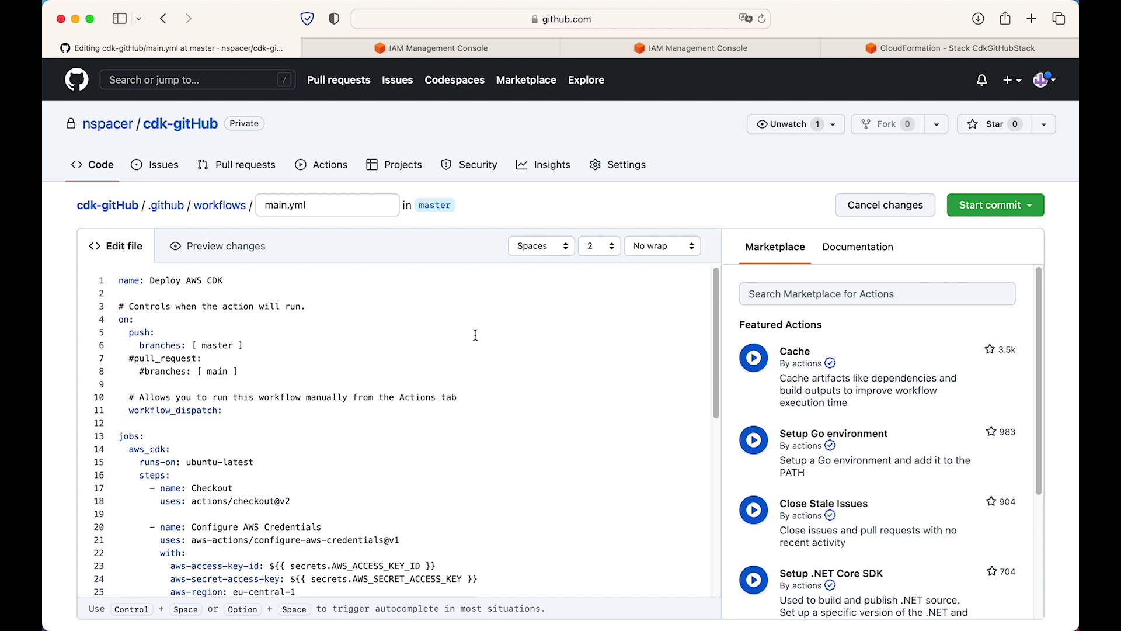
{"action": "left_click", "coordinate": [970, 215]}
{"action": "left_click", "coordinate": [810, 460]}
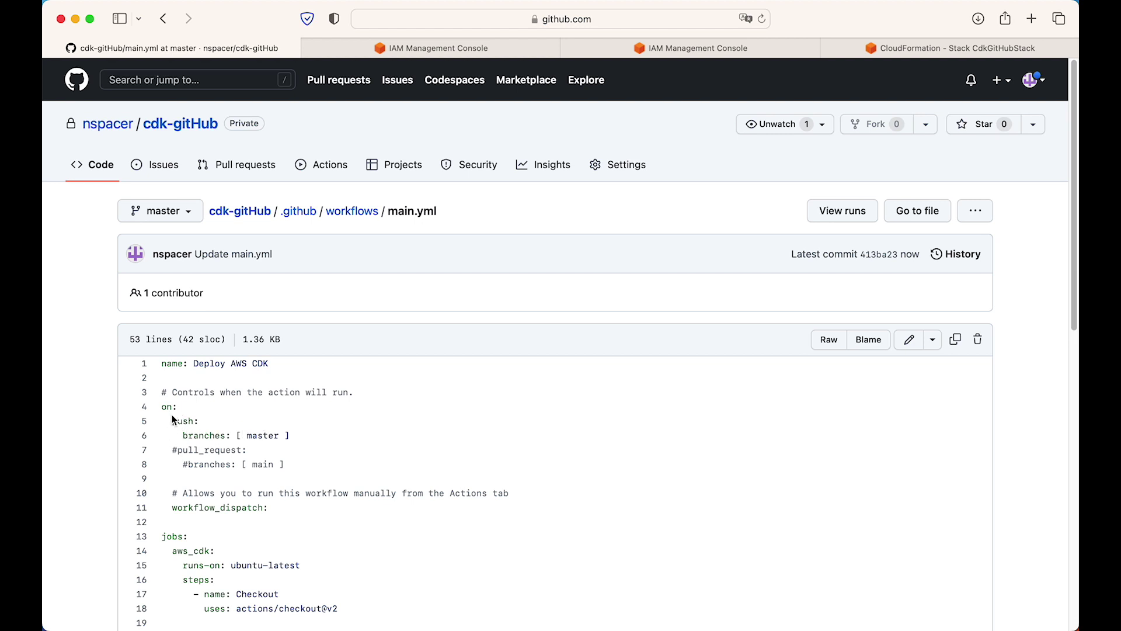
Cancel the in-progress Update main.yml workflow run in the repository's Actions and dismiss the cancellation notice
{"action": "left_click", "coordinate": [323, 165]}
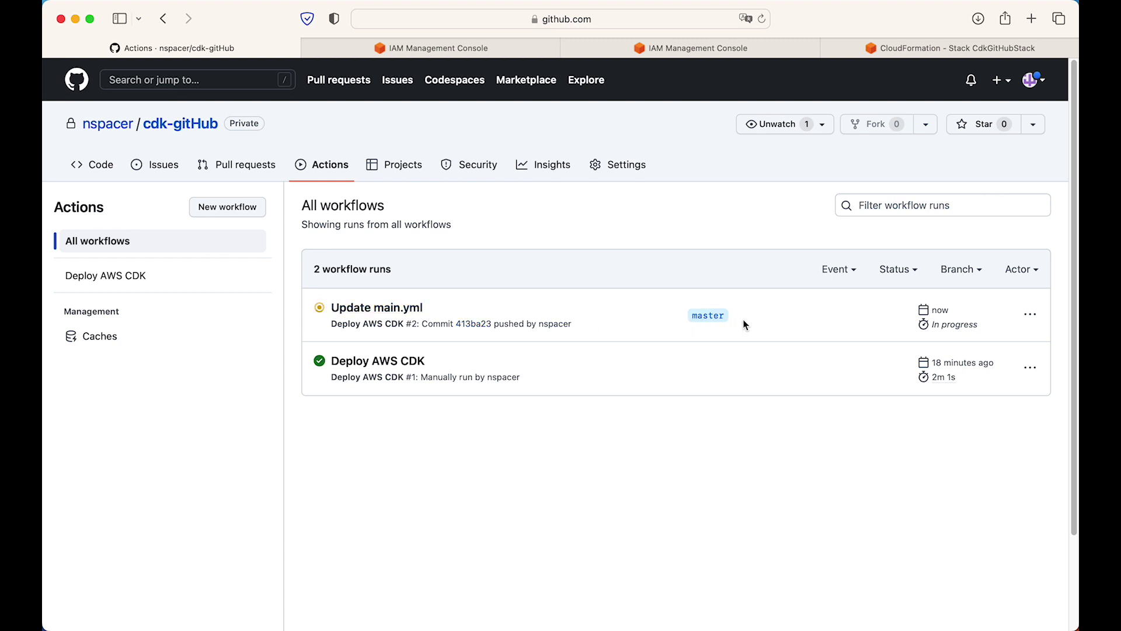
{"action": "left_click", "coordinate": [362, 316]}
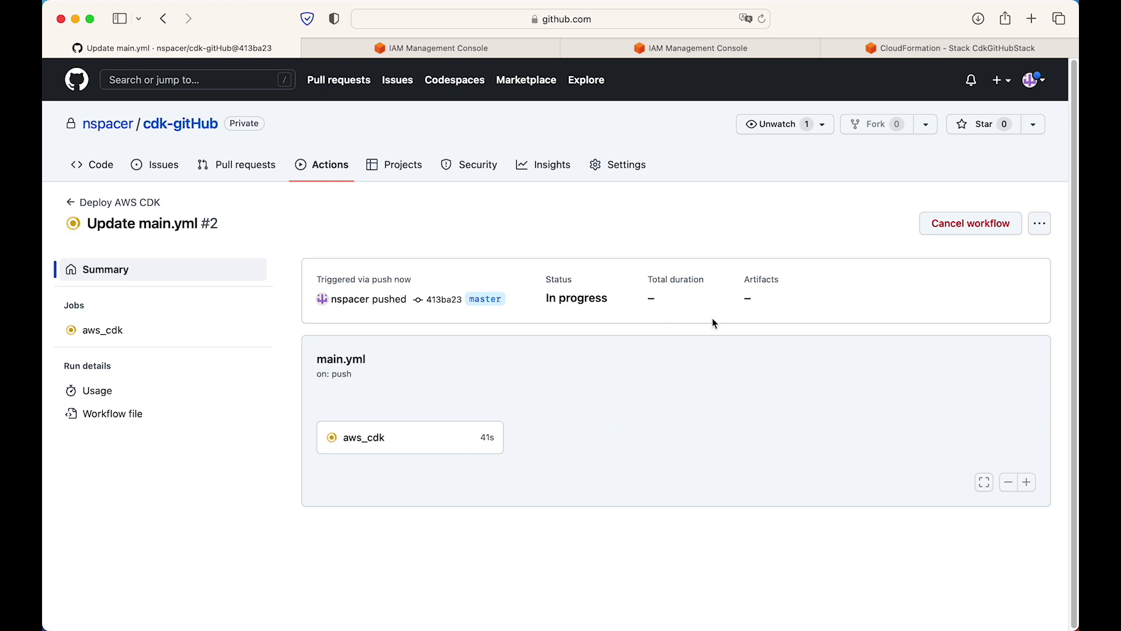
{"action": "left_click", "coordinate": [934, 232]}
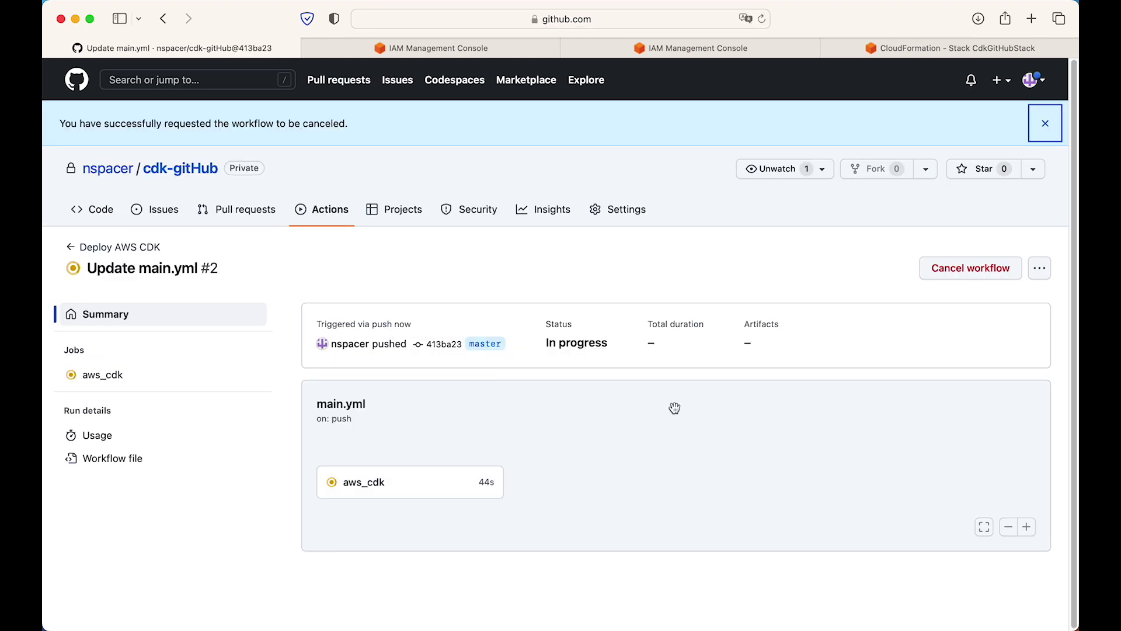
{"action": "left_click", "coordinate": [1045, 124]}
Check the status of the Update main.yml run in the Deploy AWS CDK and All workflows run lists
{"action": "left_click", "coordinate": [116, 203]}
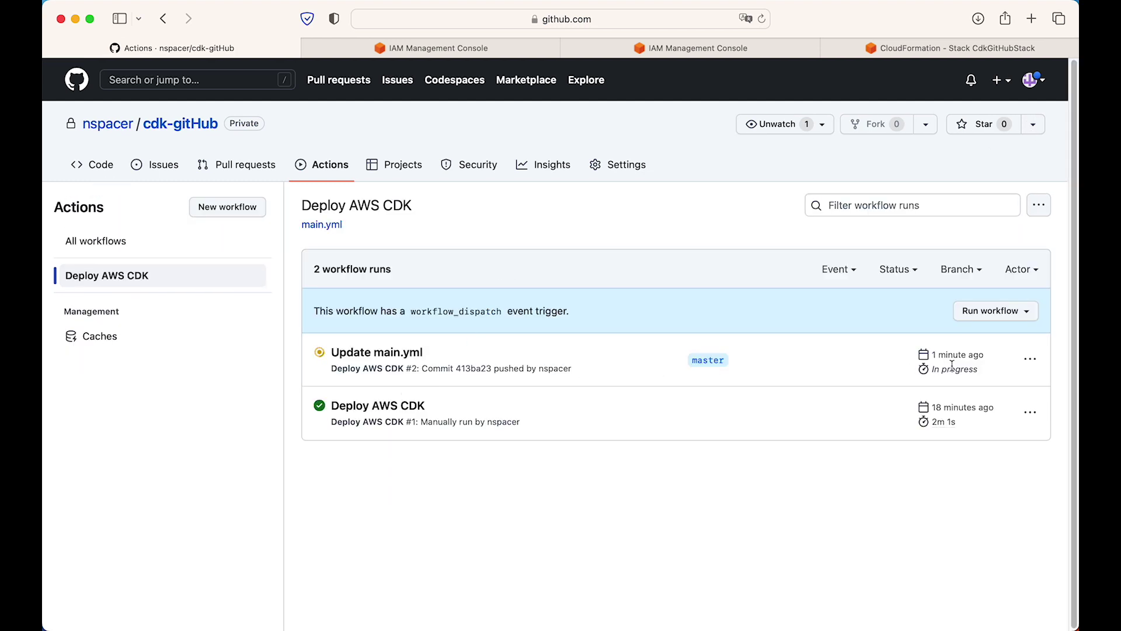
{"action": "left_click", "coordinate": [369, 354]}
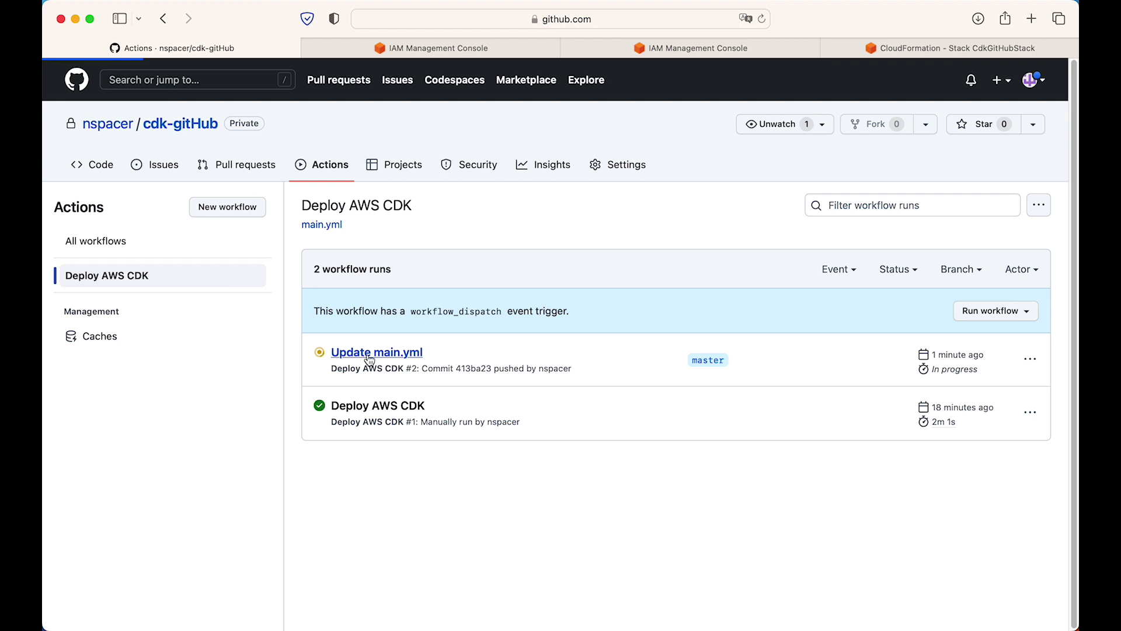
{"action": "key", "text": "super+bracketleft"}
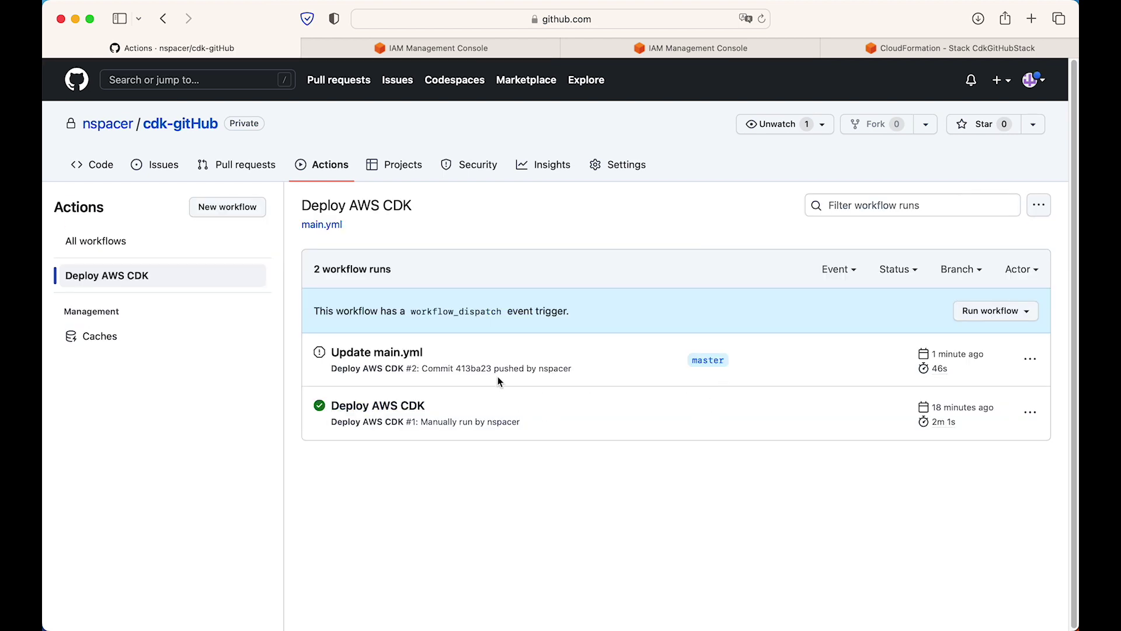
{"action": "left_click", "coordinate": [99, 241]}
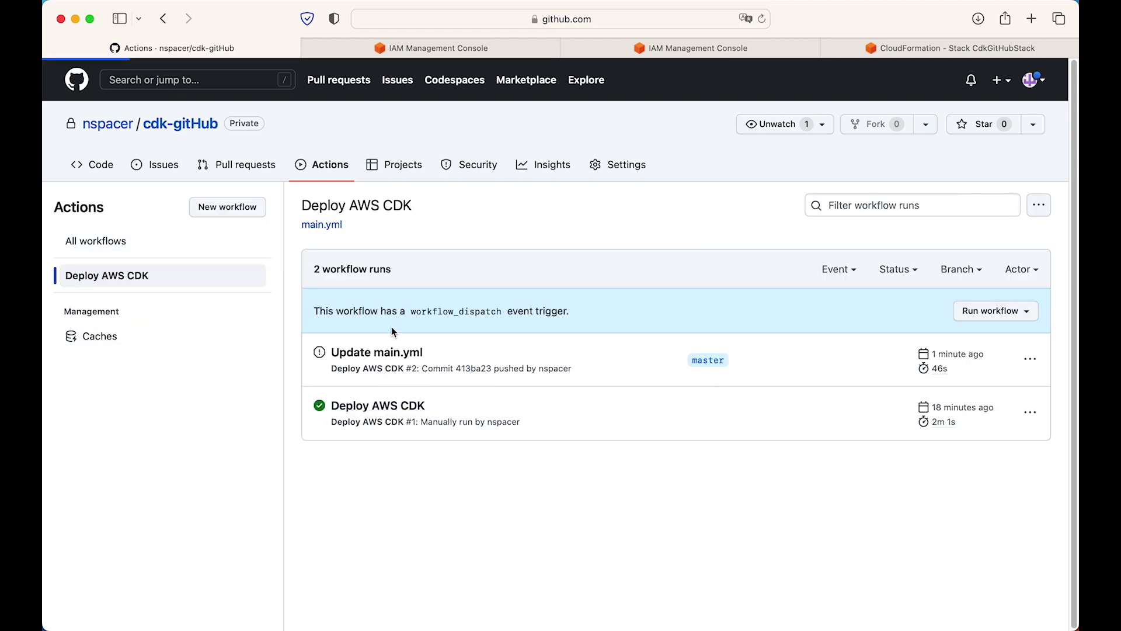
{"action": "left_click", "coordinate": [93, 275]}
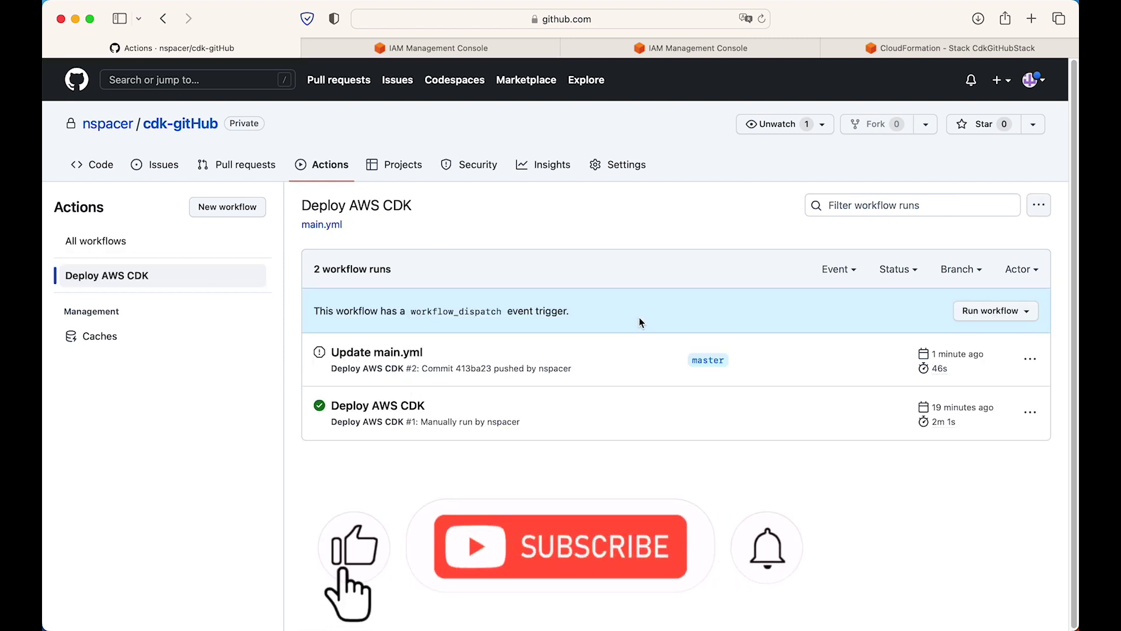
{"action": "left_click", "coordinate": [117, 245]}
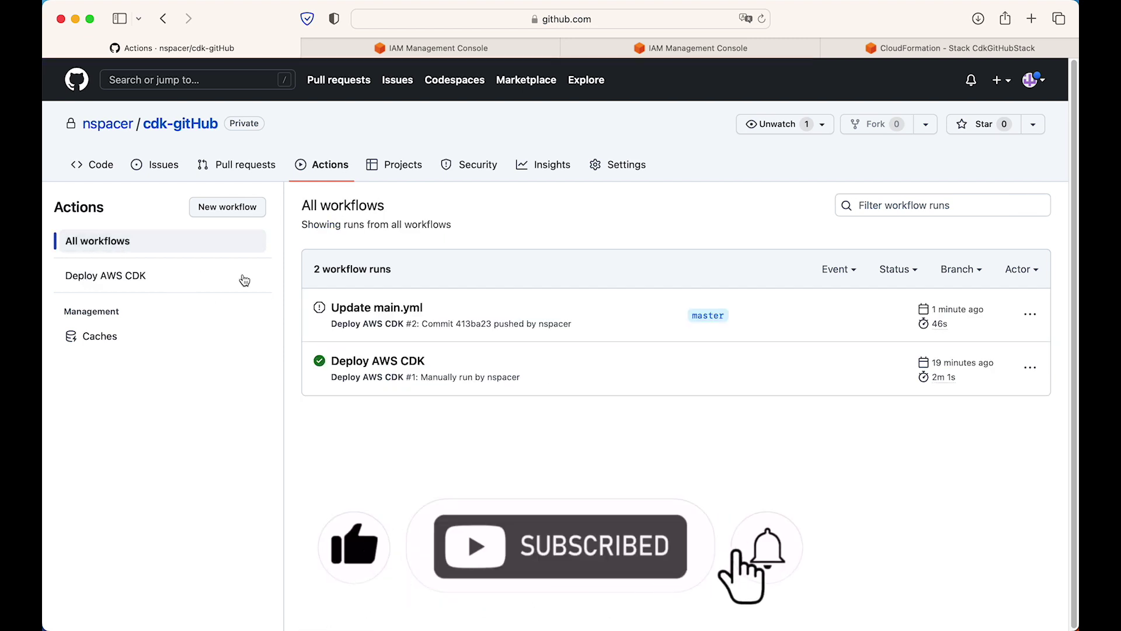
In Terminal, run git status and review the changed cdk_git_hub_stack.py file and the untracked lambda_code_demo folder
{"action": "key", "text": "super+Tab"}
{"action": "key", "text": "super+Tab"}
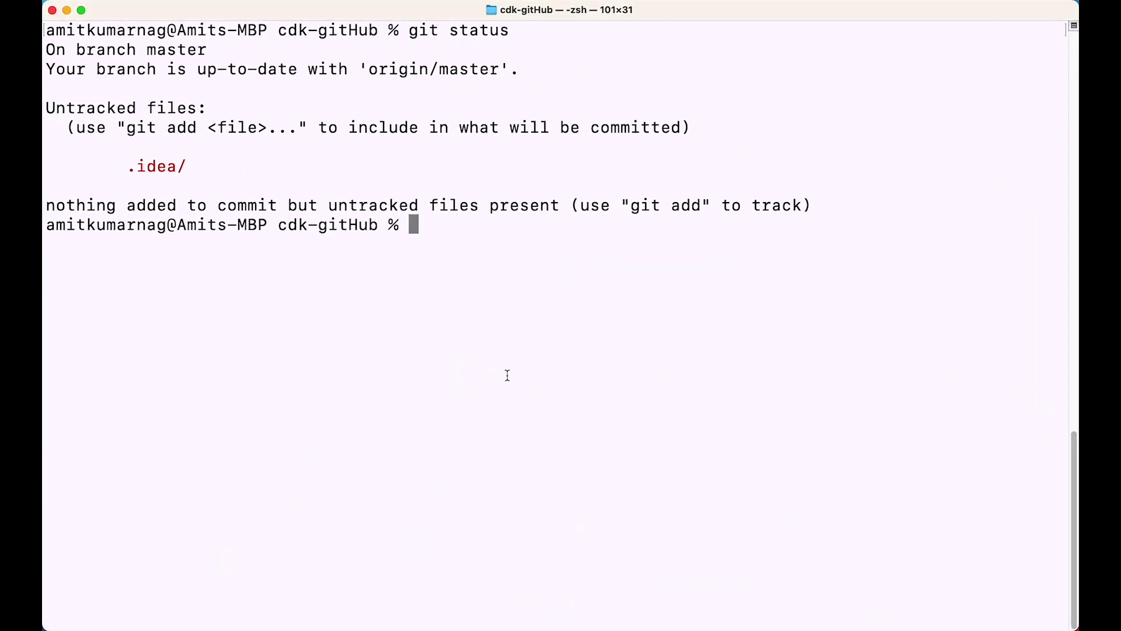
{"action": "type", "text": "git status"}
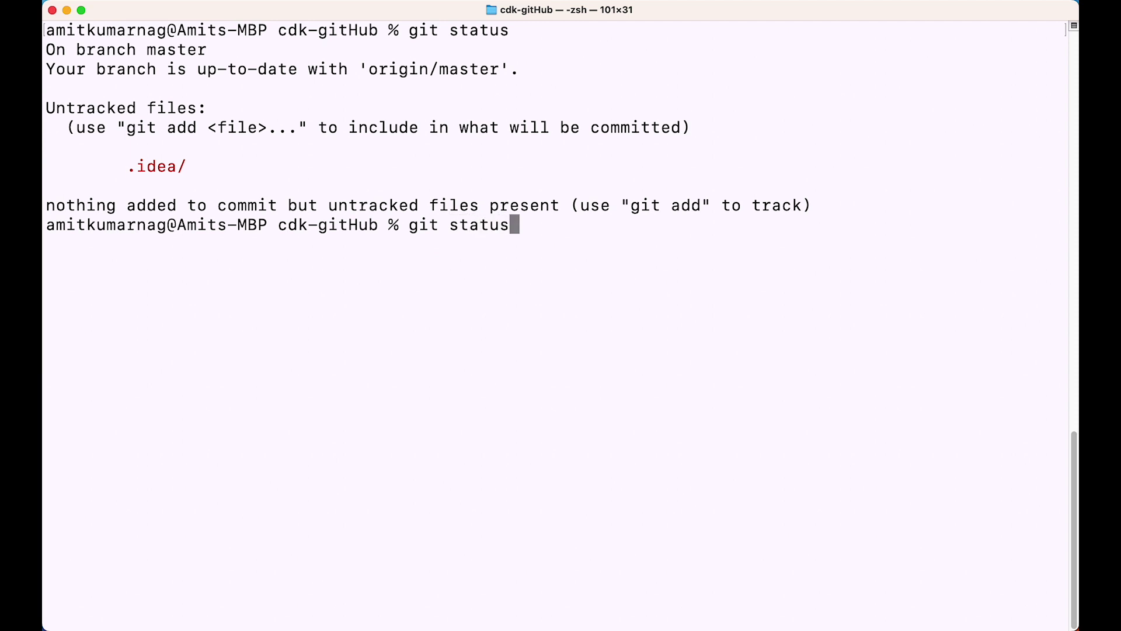
{"action": "key", "text": "Return"}
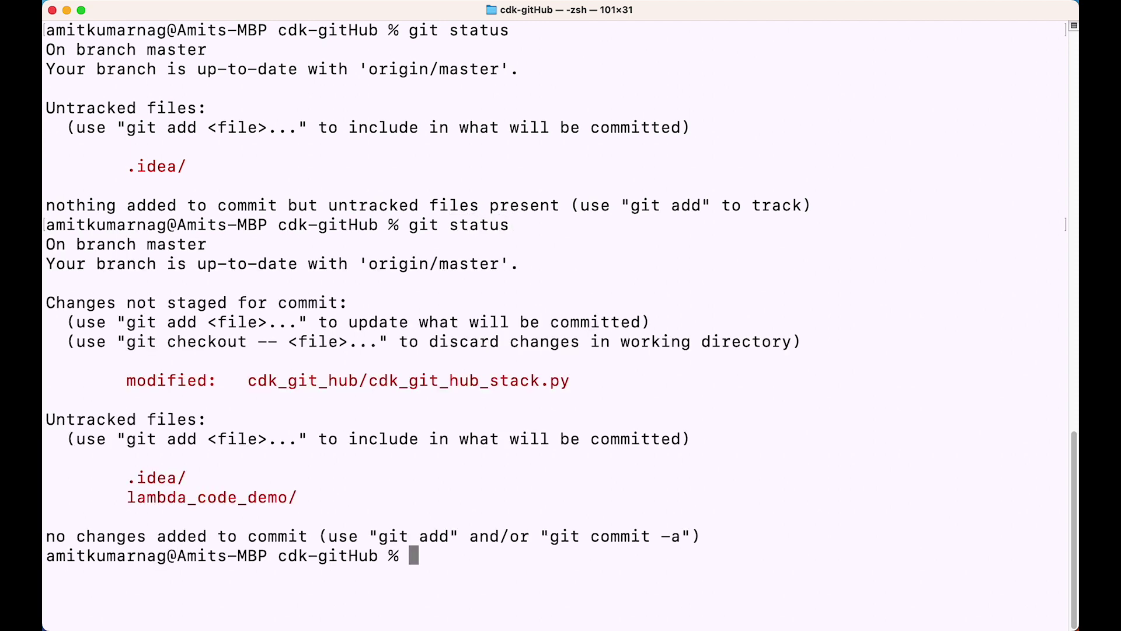
{"action": "left_click_drag", "start_coordinate": [251, 381], "coordinate": [580, 374]}
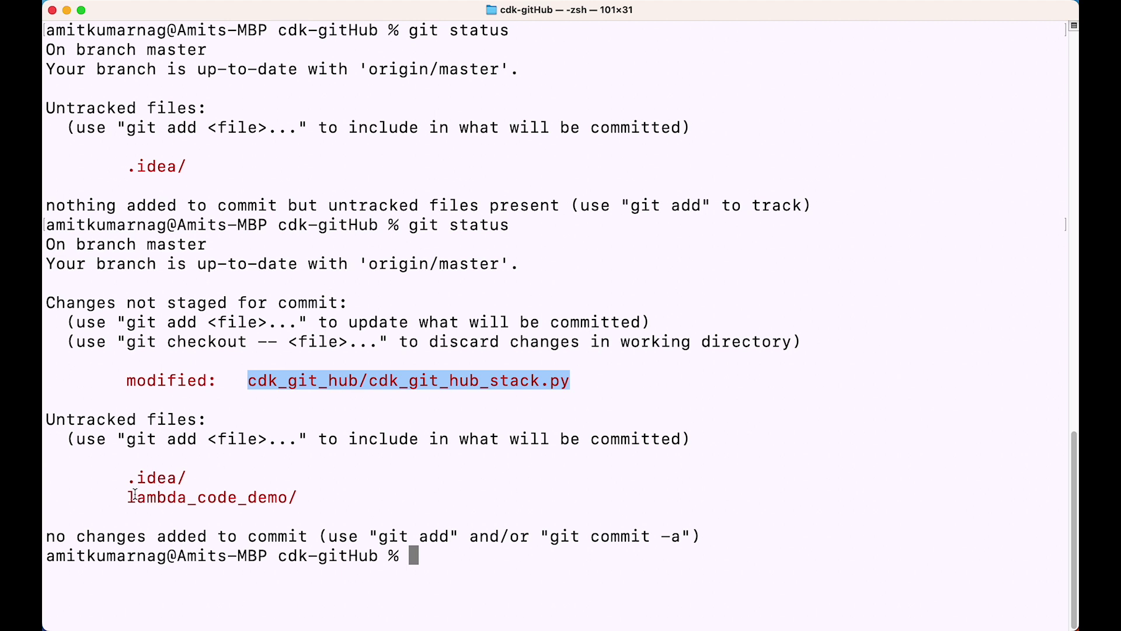
{"action": "left_click_drag", "start_coordinate": [129, 497], "coordinate": [342, 498]}
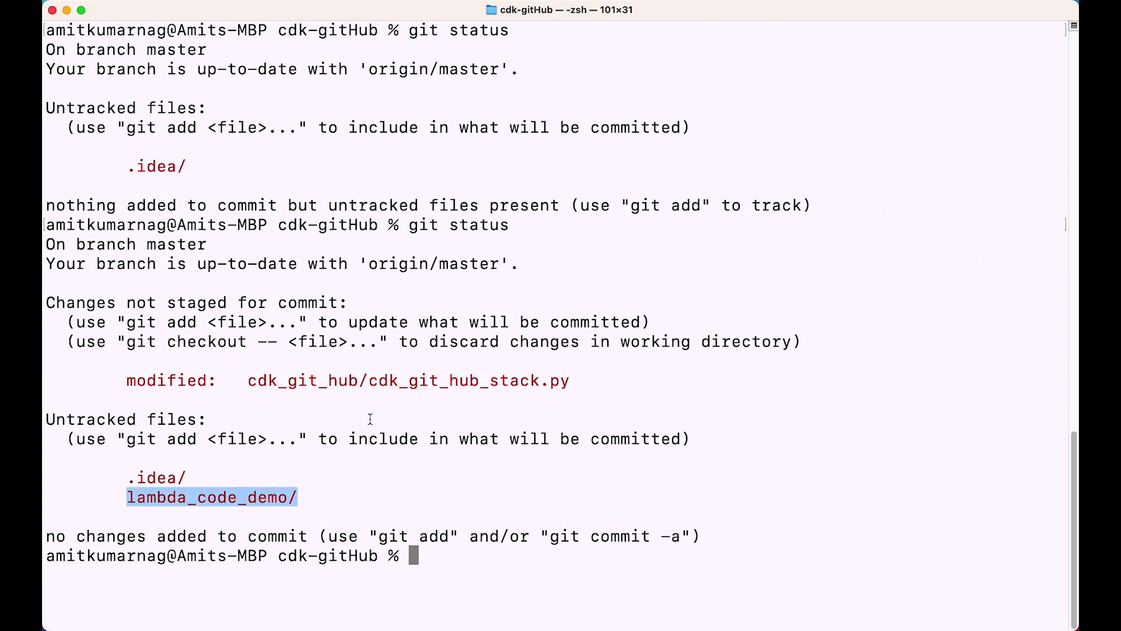
{"action": "left_click", "coordinate": [378, 399]}
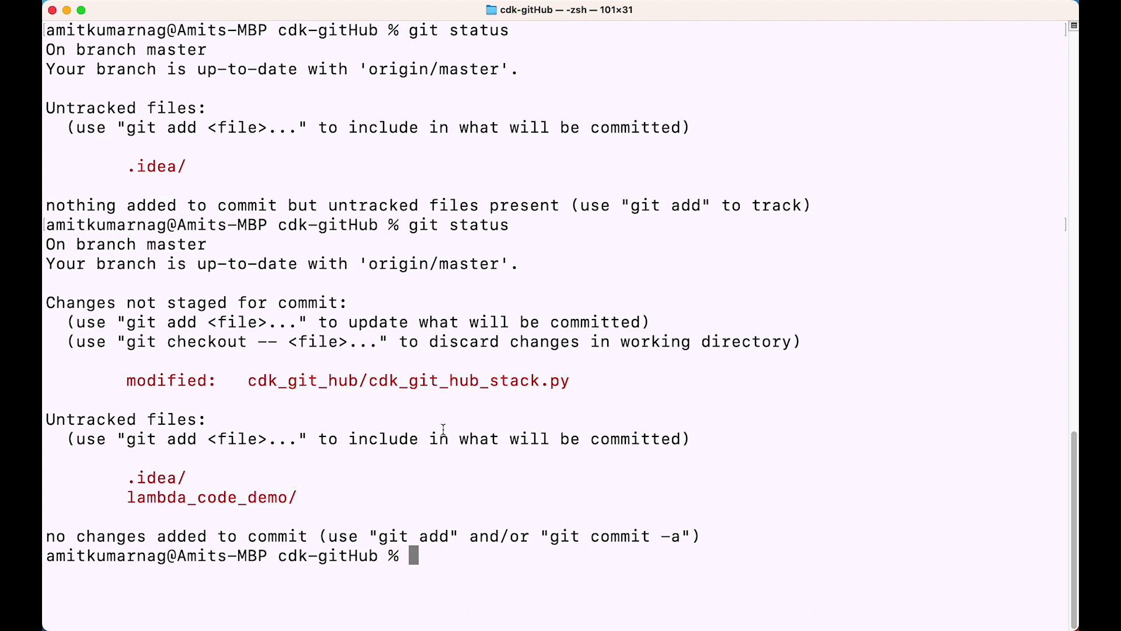
Clear the terminal and stage all changes in the project with git add
{"action": "type", "text": "git"}
{"action": "key", "text": "BackSpace"}
{"action": "key", "text": "BackSpace"}
{"action": "key", "text": "BackSpace"}
{"action": "key", "text": "BackSpace"}
{"action": "type", "text": "clear"}
{"action": "key", "text": "Return"}
{"action": "type", "text": "git add ."}
{"action": "key", "text": "Return"}
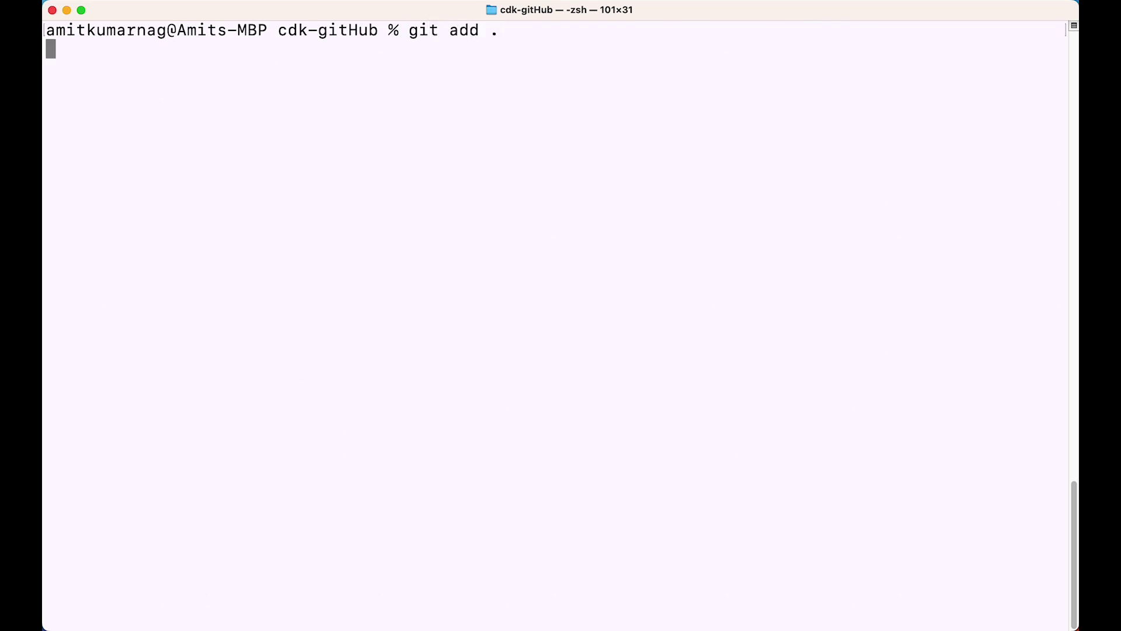
Commit the staged changes with the message "commit for creation of the resources"
{"action": "type", "text": "git co"}
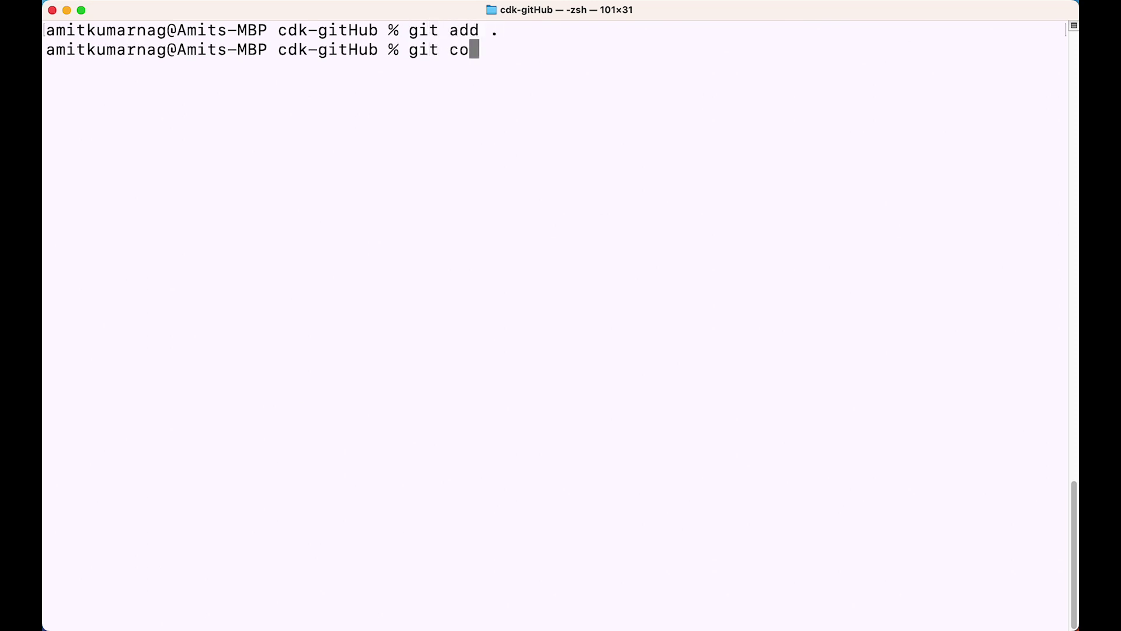
{"action": "type", "text": "mmit -m \"commit for creation of the resources\""}
{"action": "key", "text": "Return"}
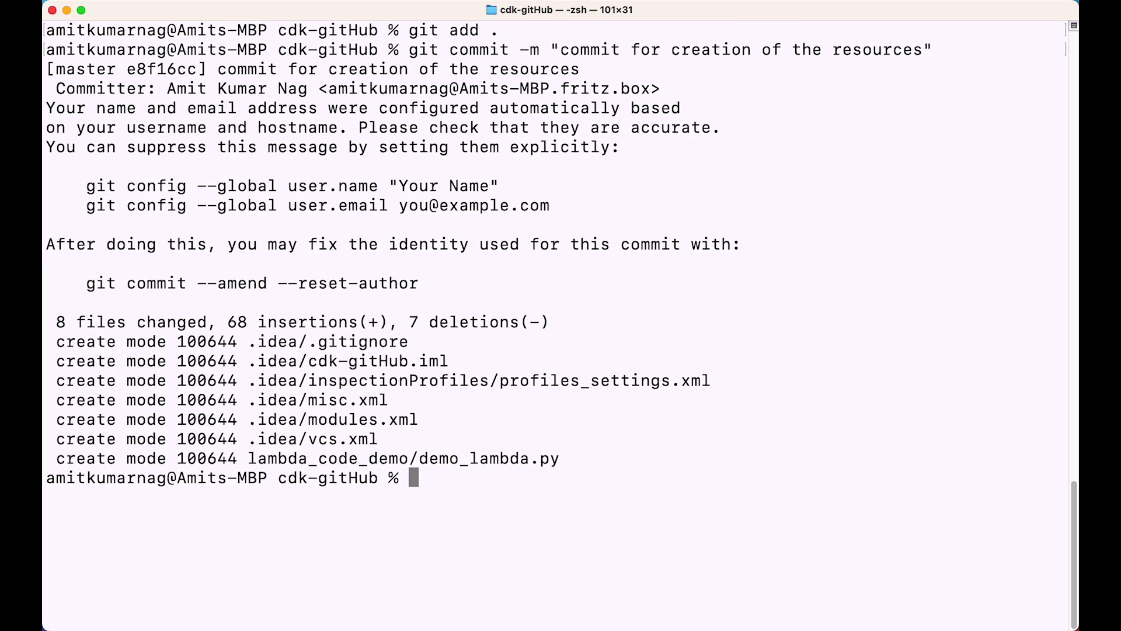
Clear the terminal and push the local commits to the remote repository with git push
{"action": "type", "text": "clear"}
{"action": "key", "text": "Return"}
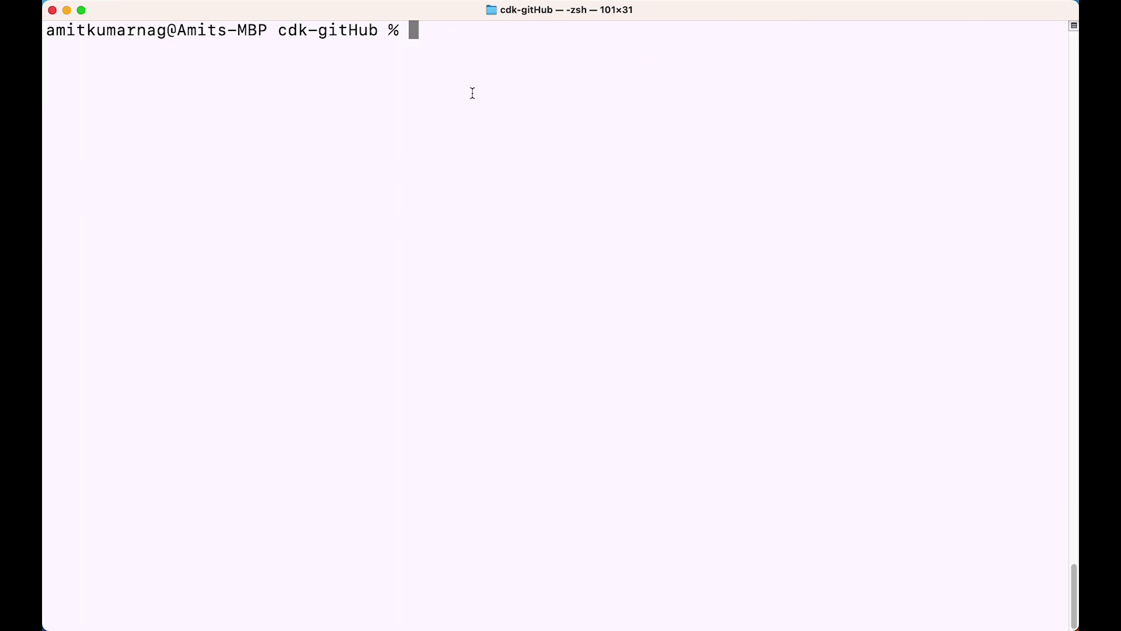
{"action": "type", "text": "git push"}
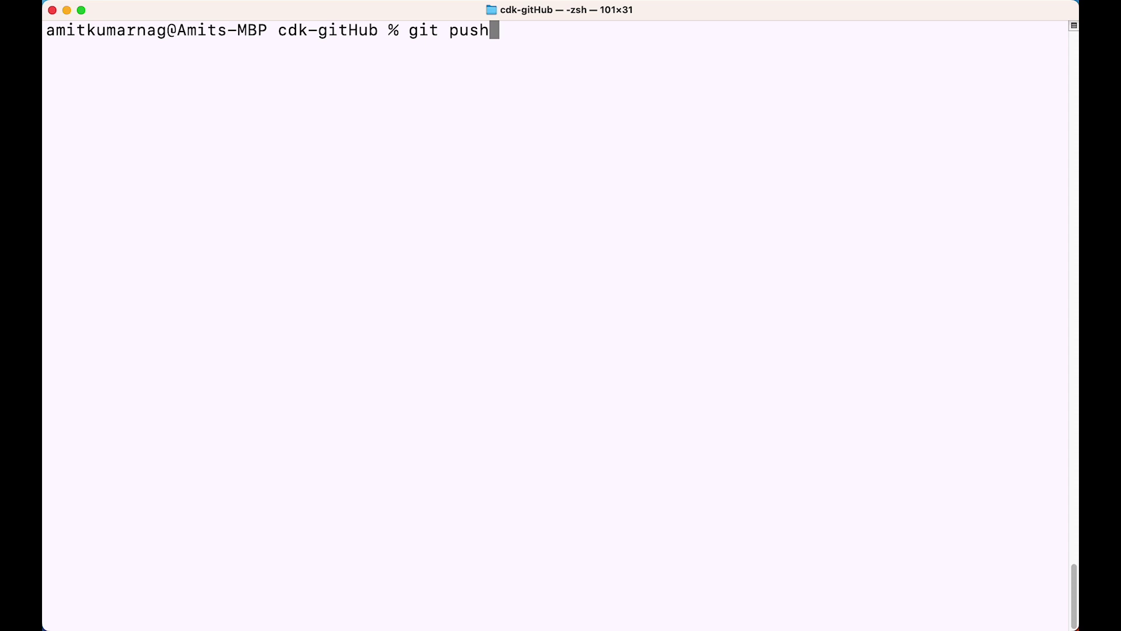
{"action": "key", "text": "Return"}
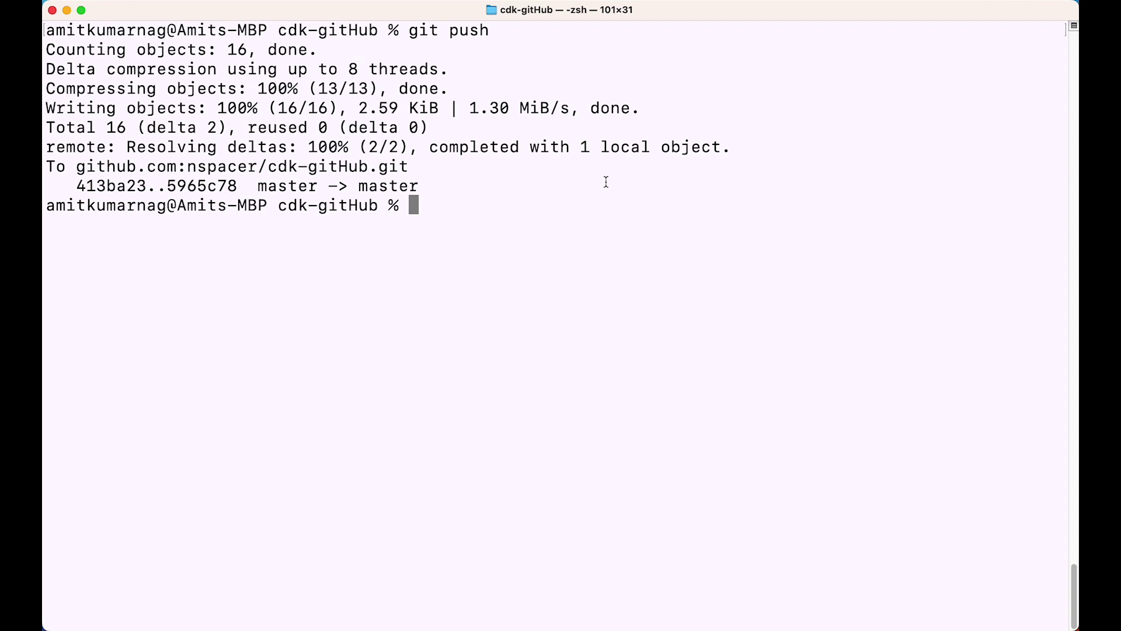
Switch to Safari and reload the cdk-gitHub repository page to check the pushed files
{"action": "key", "text": "super+Tab"}
{"action": "key", "text": "super+Tab"}
{"action": "key", "text": "super+Tab"}
{"action": "key", "text": "super+Tab"}
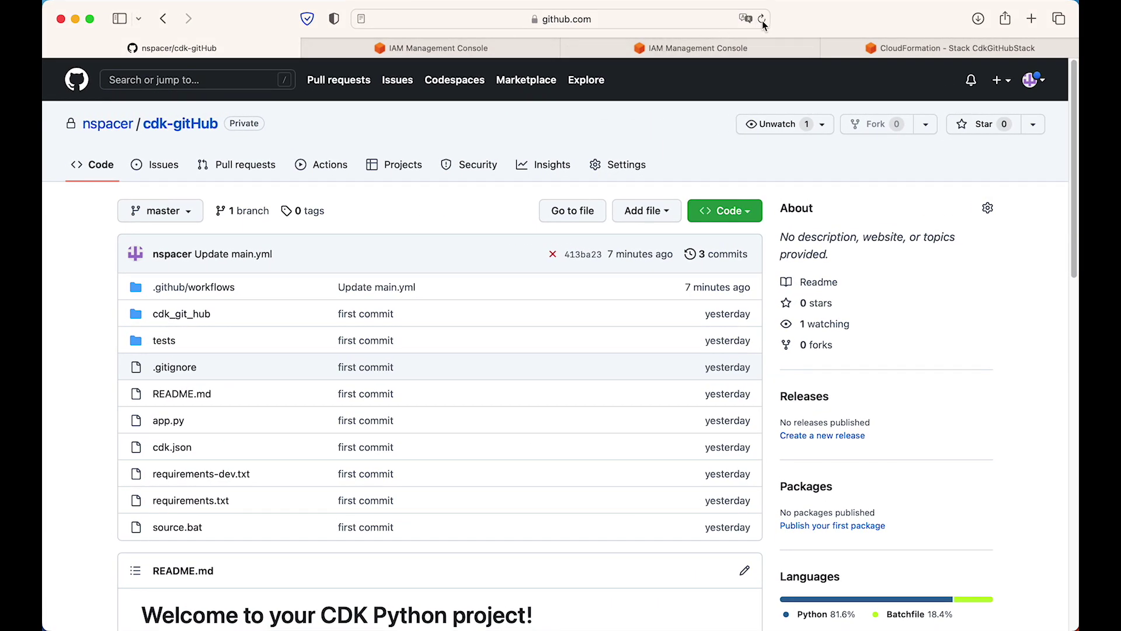
{"action": "left_click", "coordinate": [762, 20]}
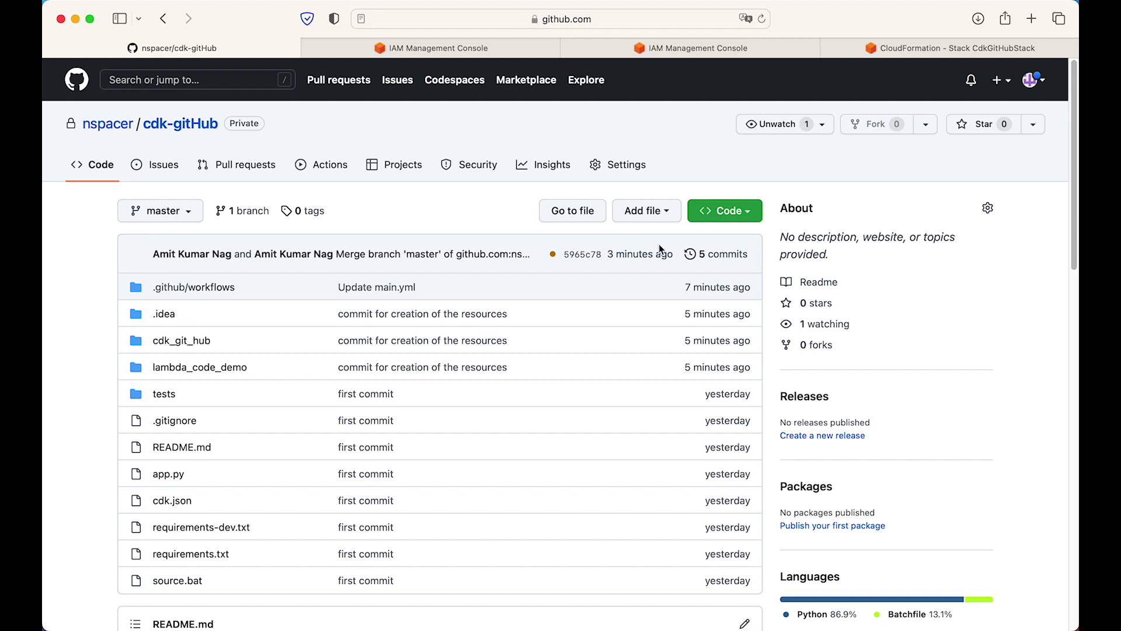
Open the aws_cdk job of the newest Deploy AWS CDK run, Merge branch 'master' of github.com:nspacer/cdk-gitHub
{"action": "left_click", "coordinate": [321, 164]}
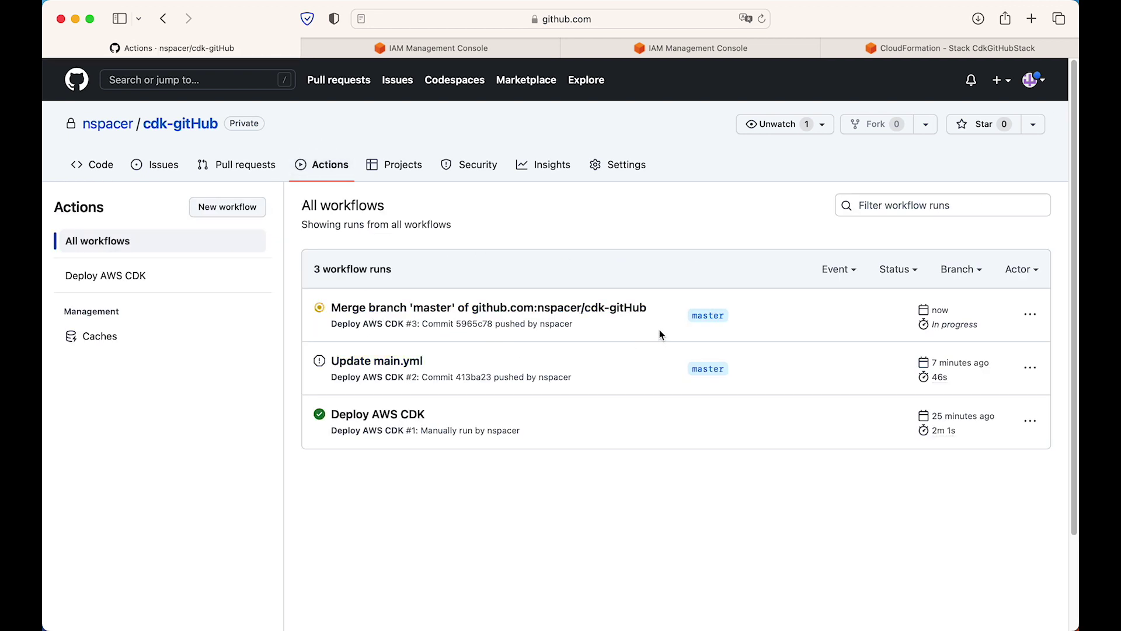
{"action": "left_click", "coordinate": [136, 273]}
{"action": "left_click", "coordinate": [542, 352]}
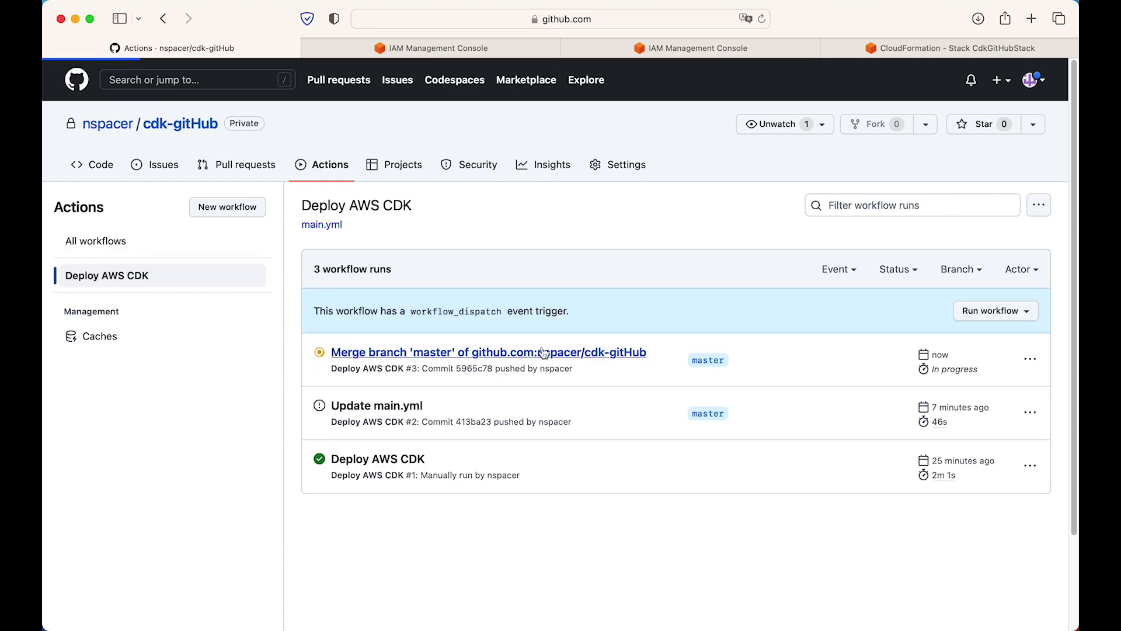
{"action": "left_click", "coordinate": [368, 438]}
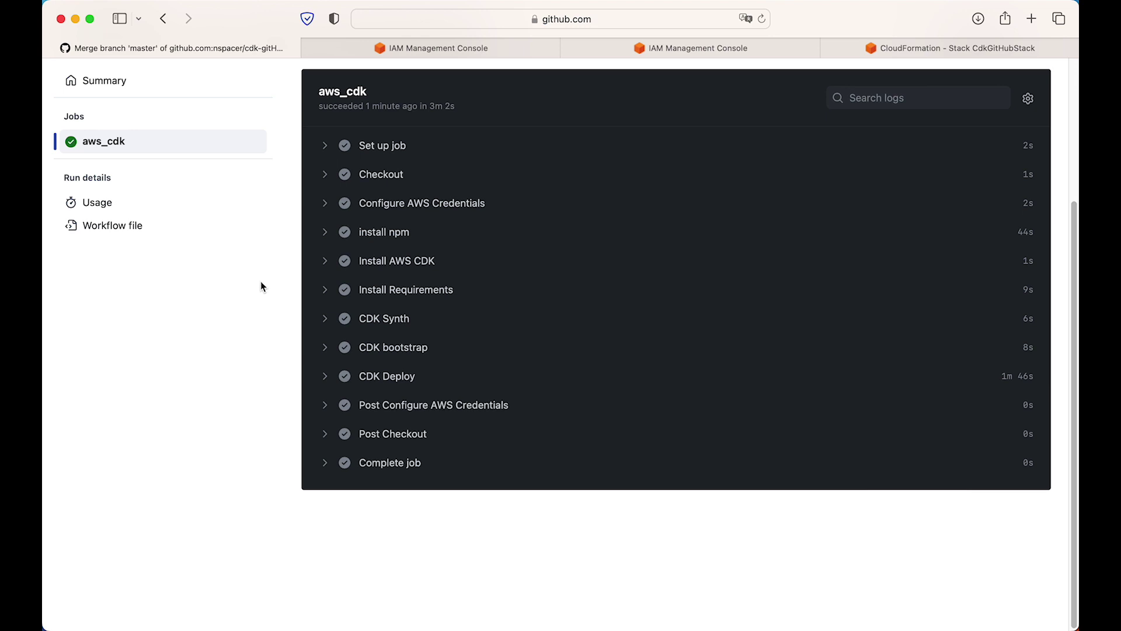
Look through the Set up job, Checkout and Configure AWS Credentials logs of the aws_cdk job, collapsing each again
{"action": "left_click", "coordinate": [327, 155]}
{"action": "left_click", "coordinate": [326, 153]}
{"action": "left_click", "coordinate": [326, 186]}
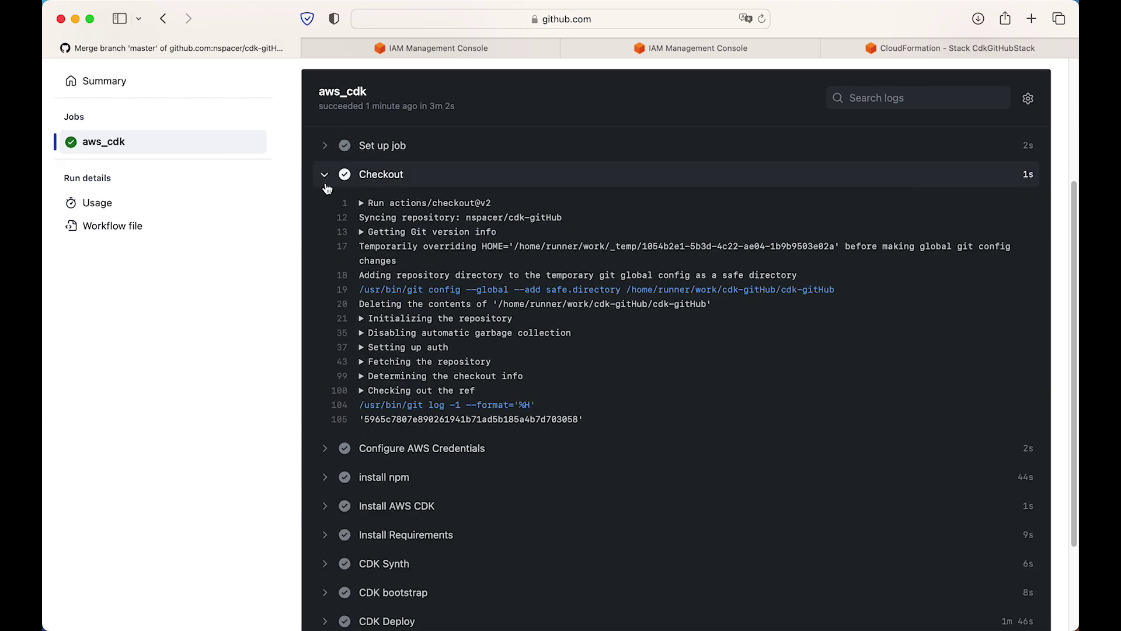
{"action": "left_click", "coordinate": [325, 181]}
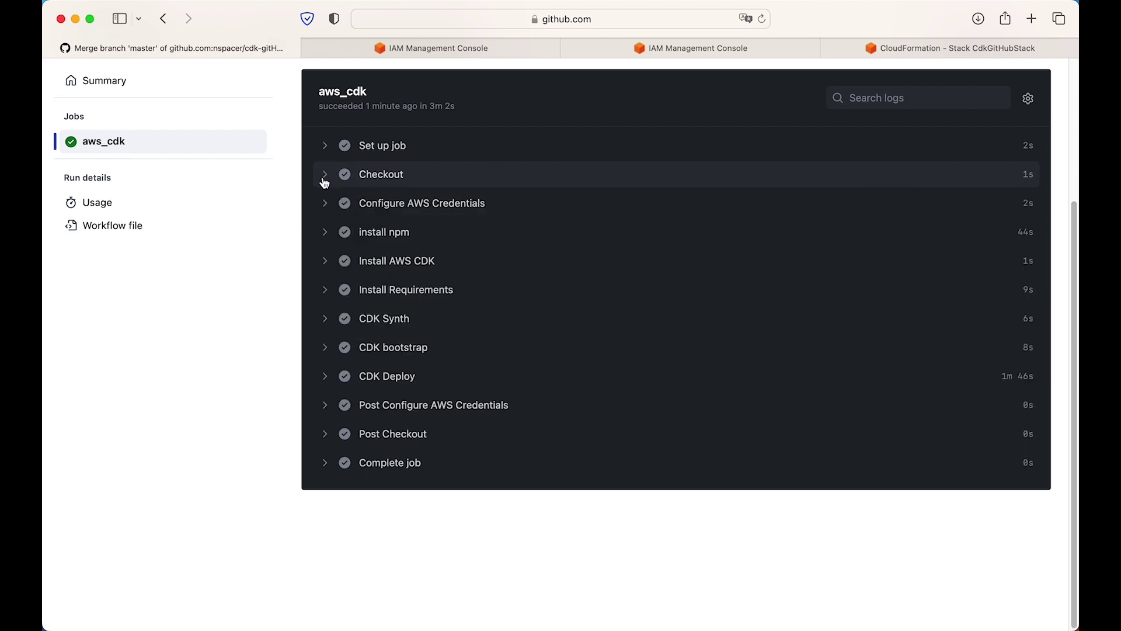
{"action": "left_click", "coordinate": [324, 205]}
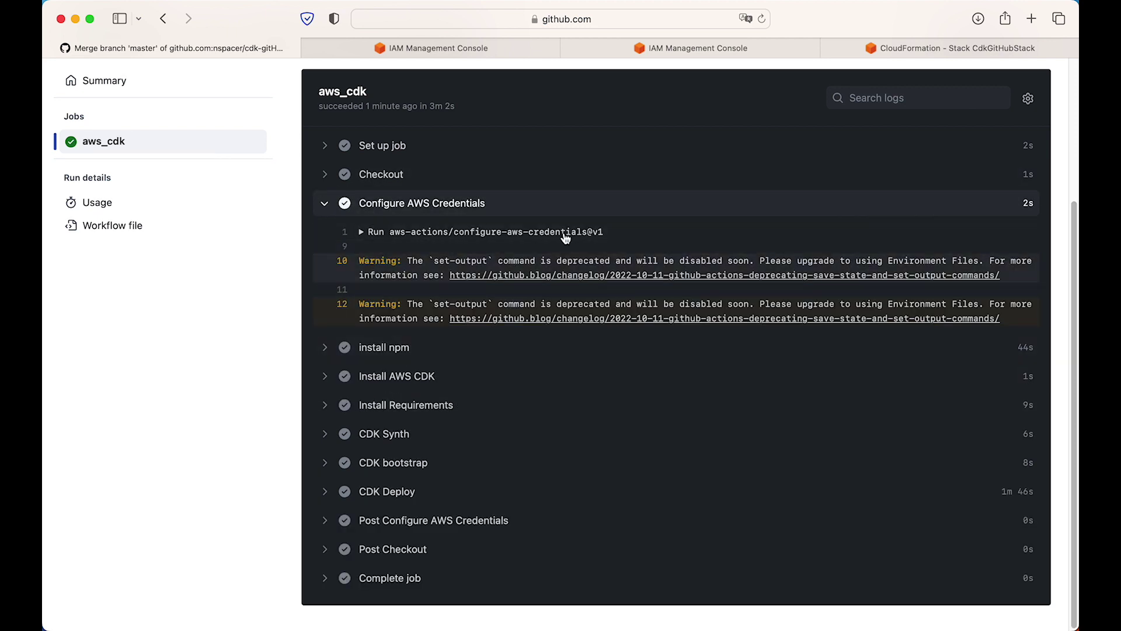
{"action": "left_click", "coordinate": [325, 205]}
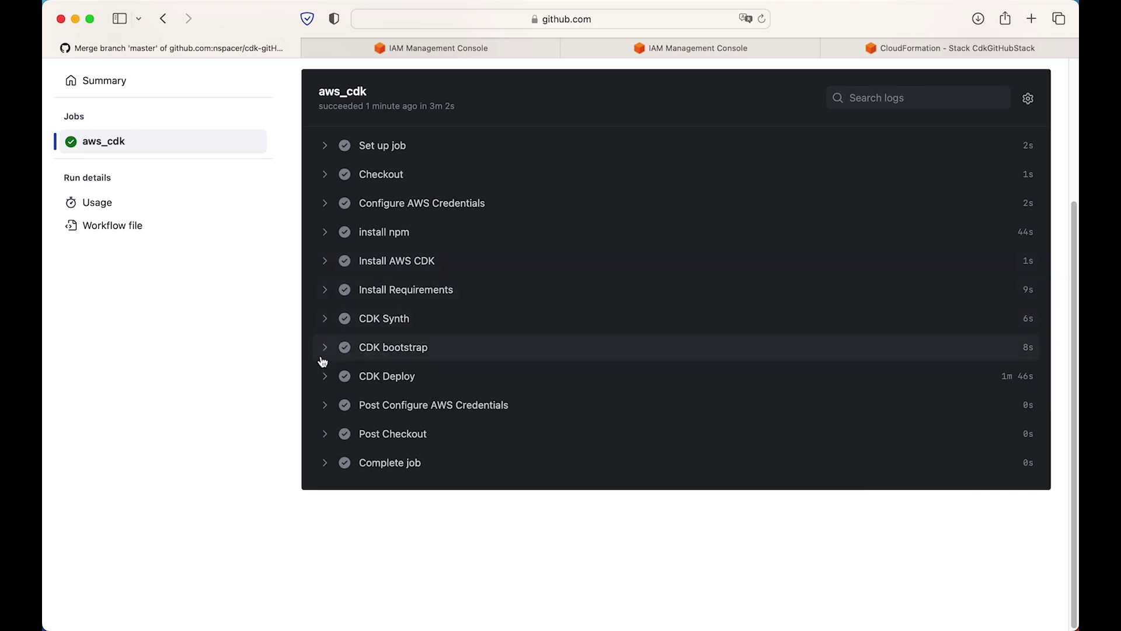
Read through the CDK Synth log for the SQS queue, S3 bucket and Lambda function resource types, then collapse it
{"action": "left_click", "coordinate": [325, 320]}
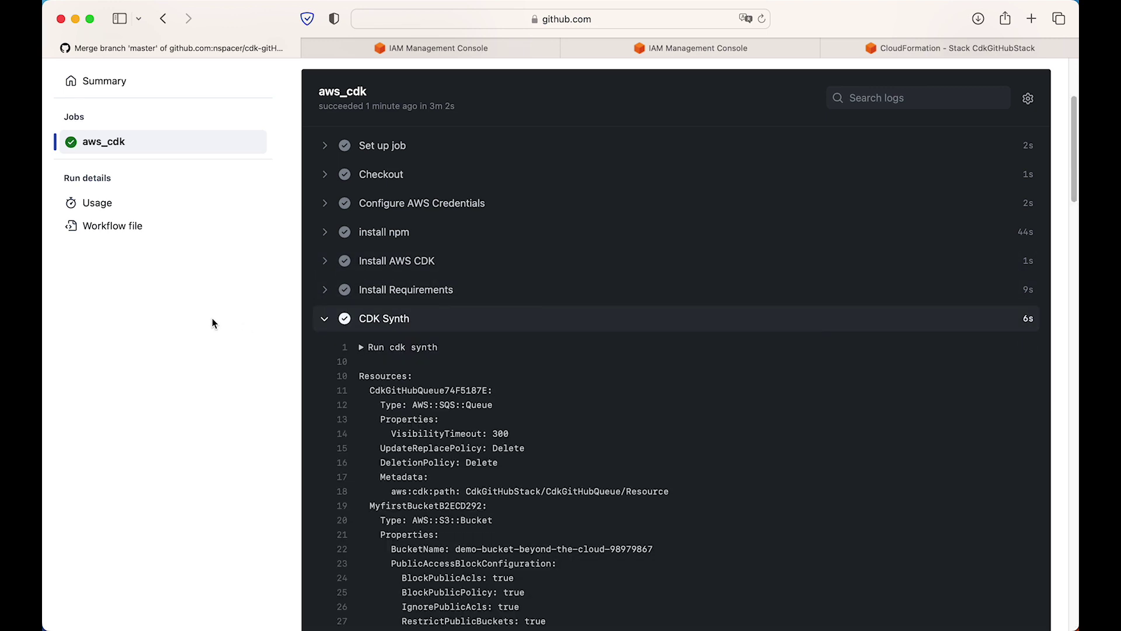
{"action": "scroll", "coordinate": [212, 323], "scroll_direction": "down", "scroll_amount": 5}
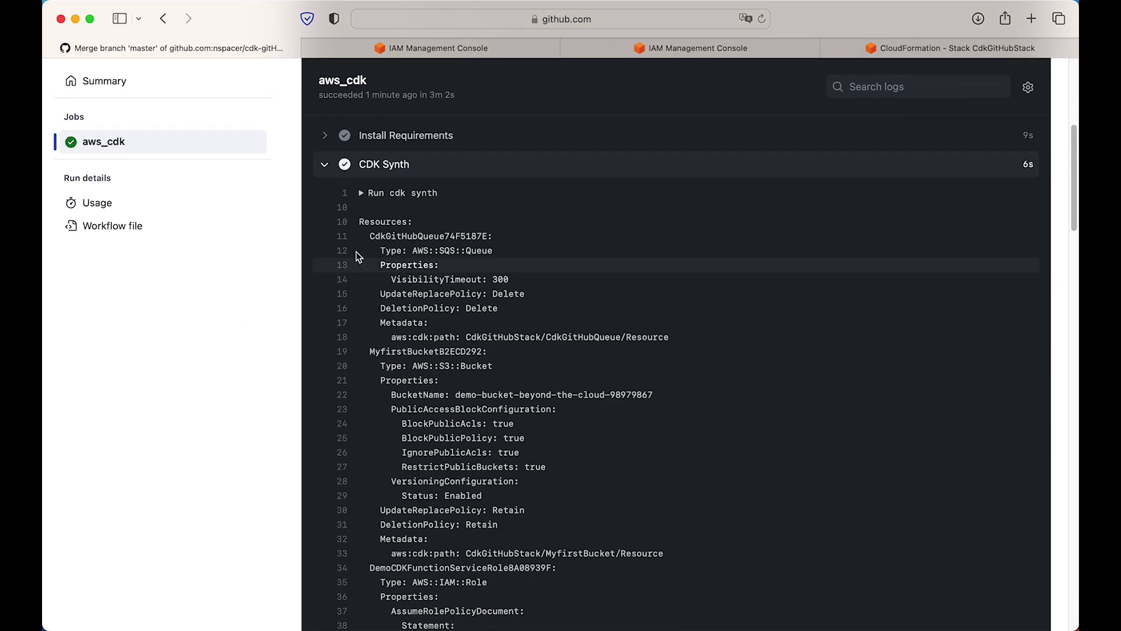
{"action": "double_click", "coordinate": [383, 250]}
{"action": "left_click_drag", "start_coordinate": [420, 250], "coordinate": [502, 250]}
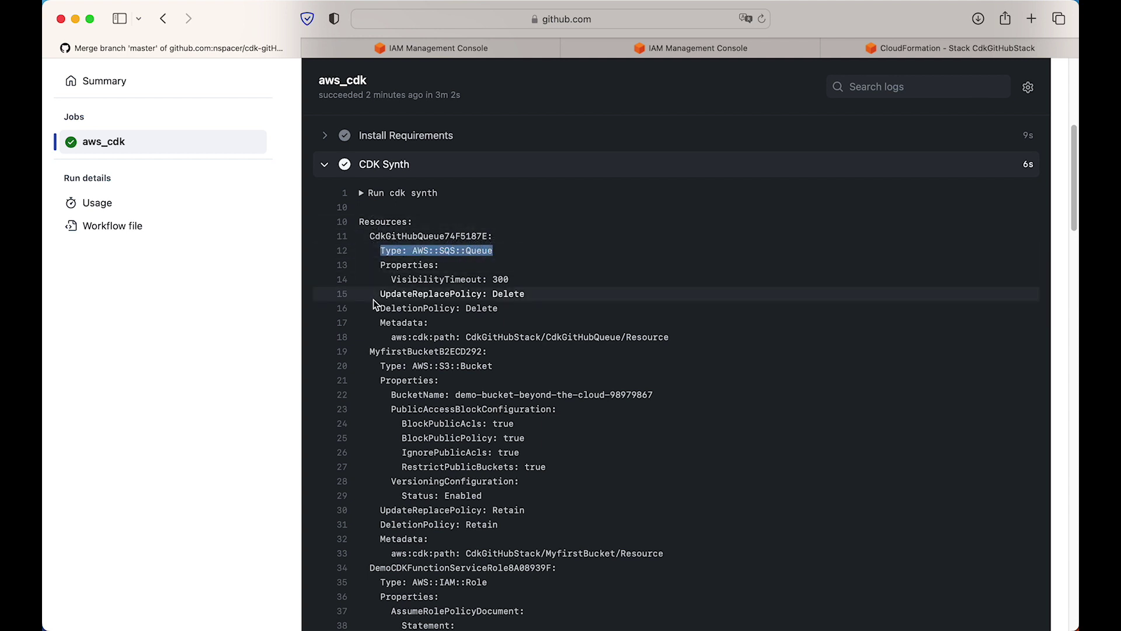
{"action": "left_click_drag", "start_coordinate": [386, 365], "coordinate": [489, 366]}
{"action": "scroll", "coordinate": [467, 374], "scroll_direction": "down", "scroll_amount": 5}
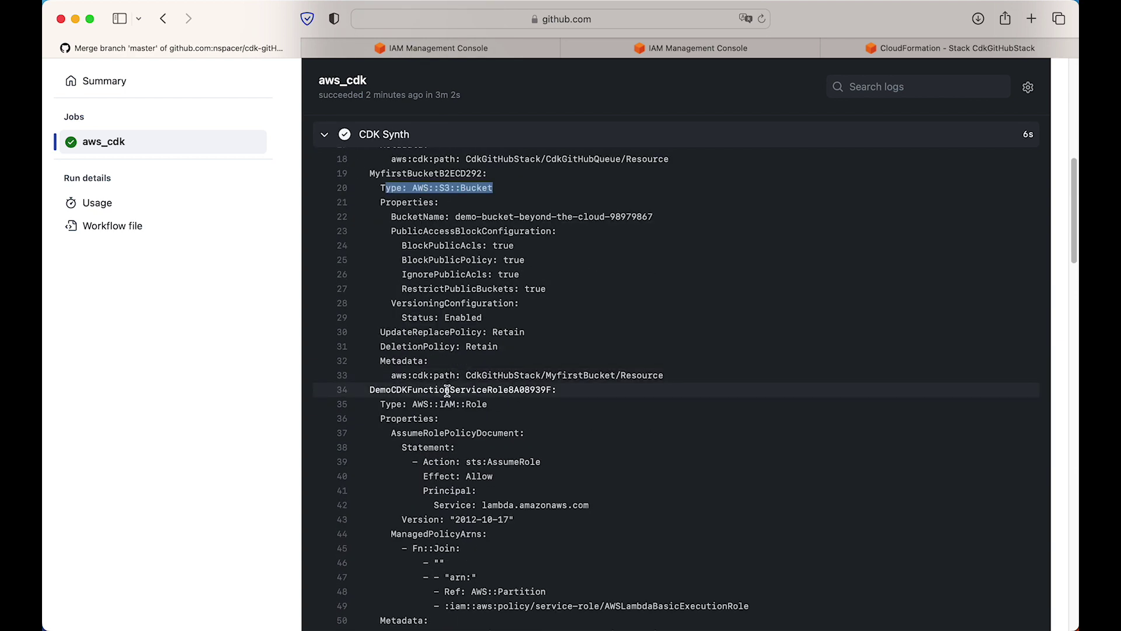
{"action": "scroll", "coordinate": [446, 387], "scroll_direction": "down", "scroll_amount": 3}
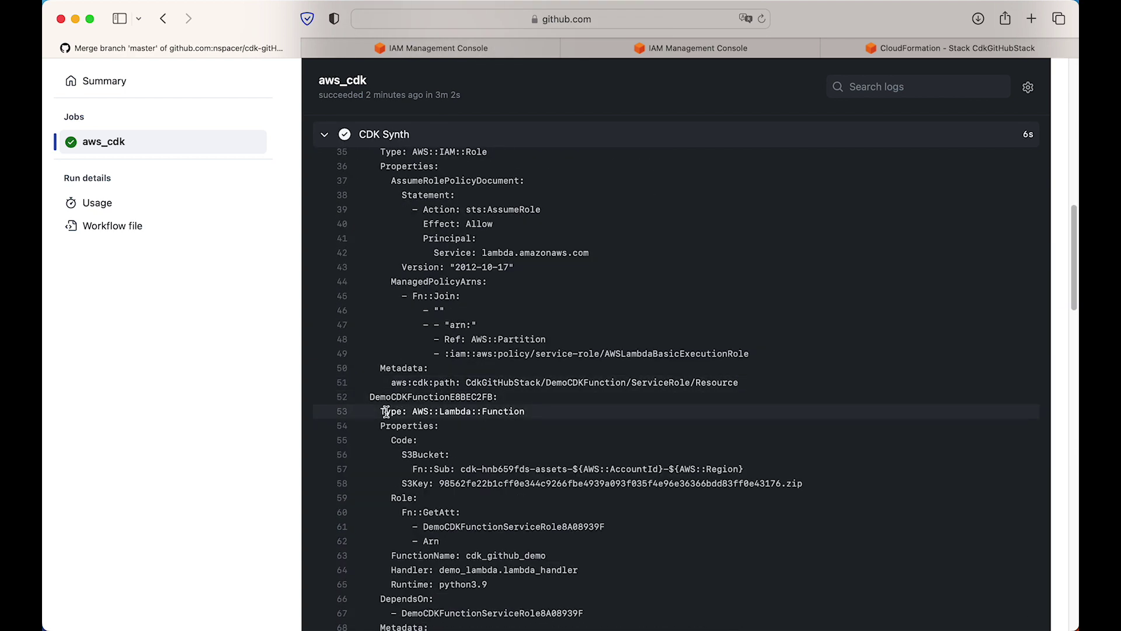
{"action": "left_click_drag", "start_coordinate": [381, 413], "coordinate": [526, 412]}
{"action": "scroll", "coordinate": [462, 400], "scroll_direction": "down", "scroll_amount": 7}
{"action": "scroll", "coordinate": [461, 399], "scroll_direction": "up", "scroll_amount": 7}
{"action": "scroll", "coordinate": [461, 400], "scroll_direction": "up", "scroll_amount": 13}
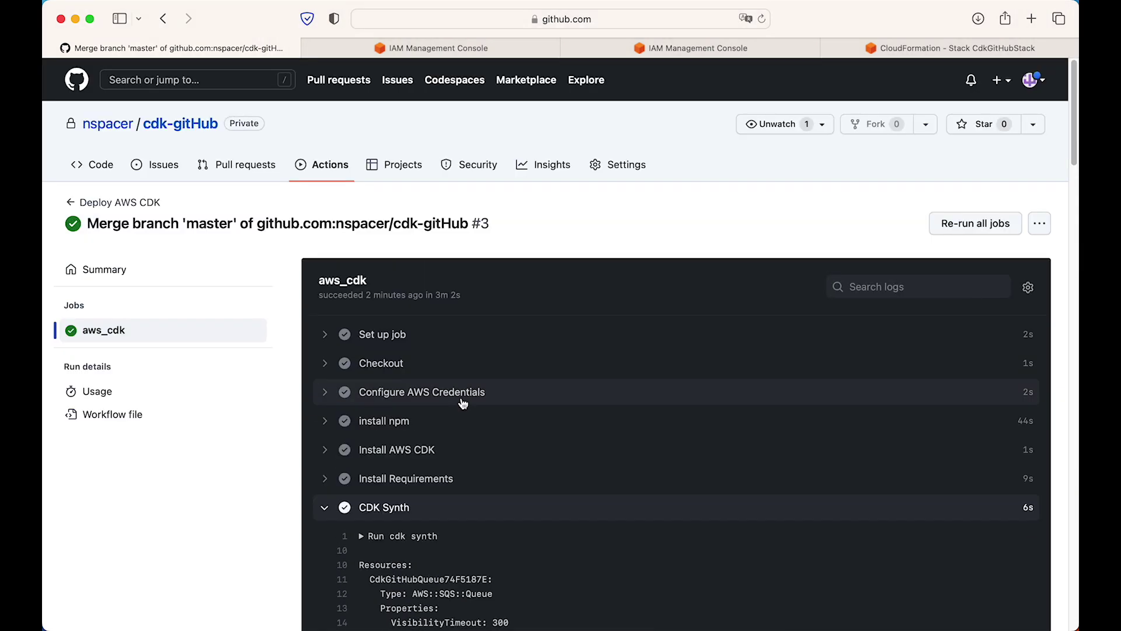
{"action": "scroll", "coordinate": [463, 403], "scroll_direction": "down", "scroll_amount": 1}
{"action": "left_click", "coordinate": [325, 485]}
Check the CDK bootstrap log of the aws_cdk job and collapse it again
{"action": "scroll", "coordinate": [254, 453], "scroll_direction": "down", "scroll_amount": 2}
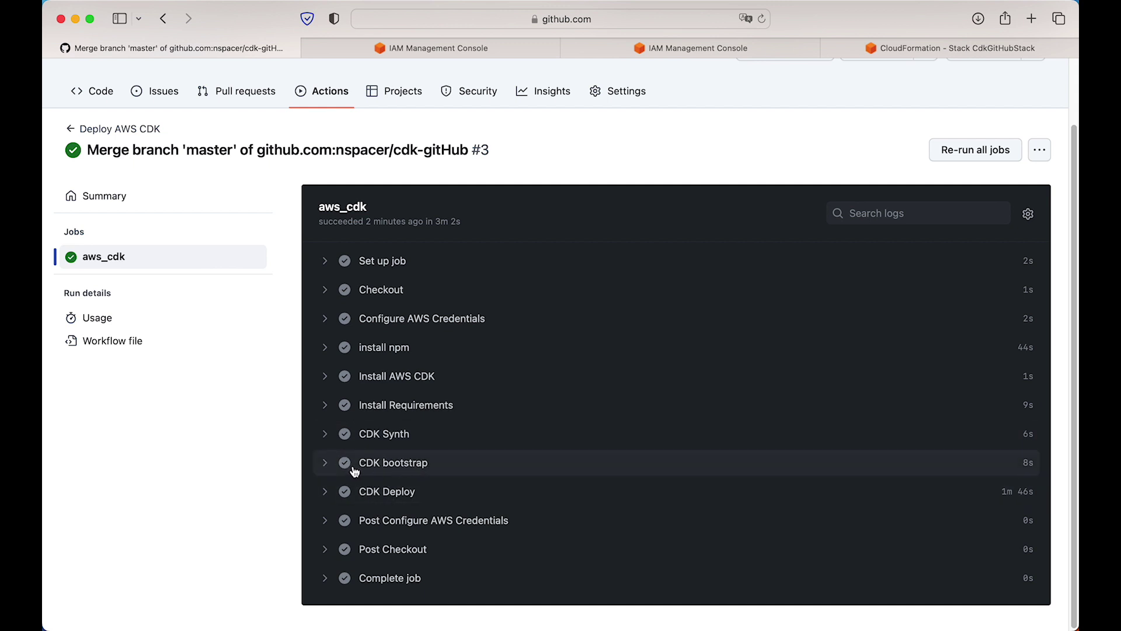
{"action": "left_click", "coordinate": [326, 467]}
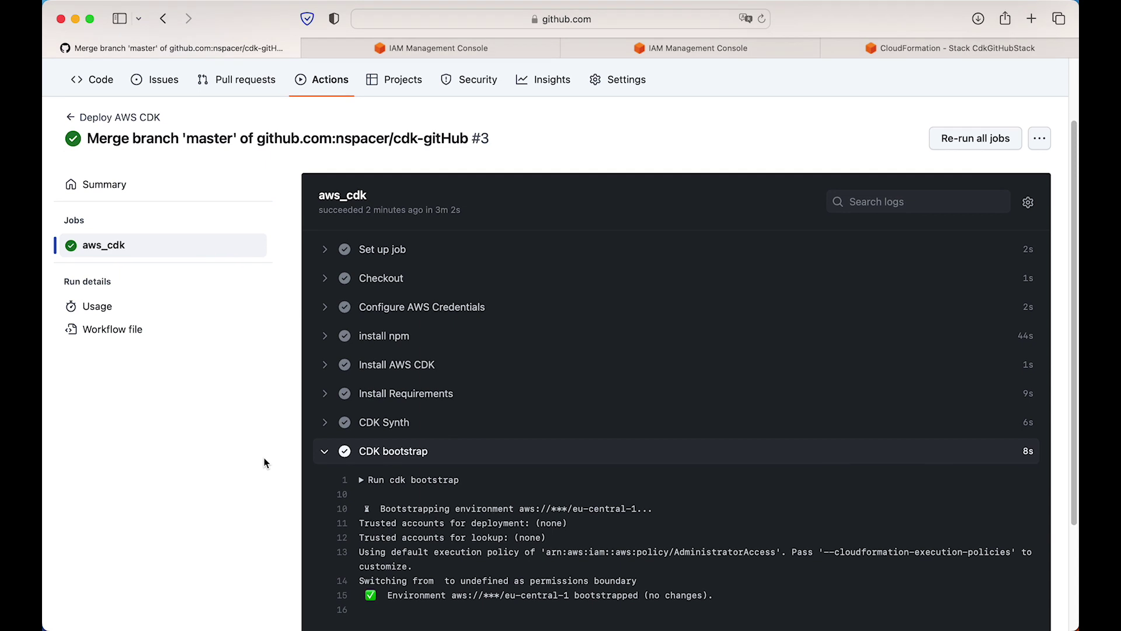
{"action": "scroll", "coordinate": [275, 463], "scroll_direction": "down", "scroll_amount": 2}
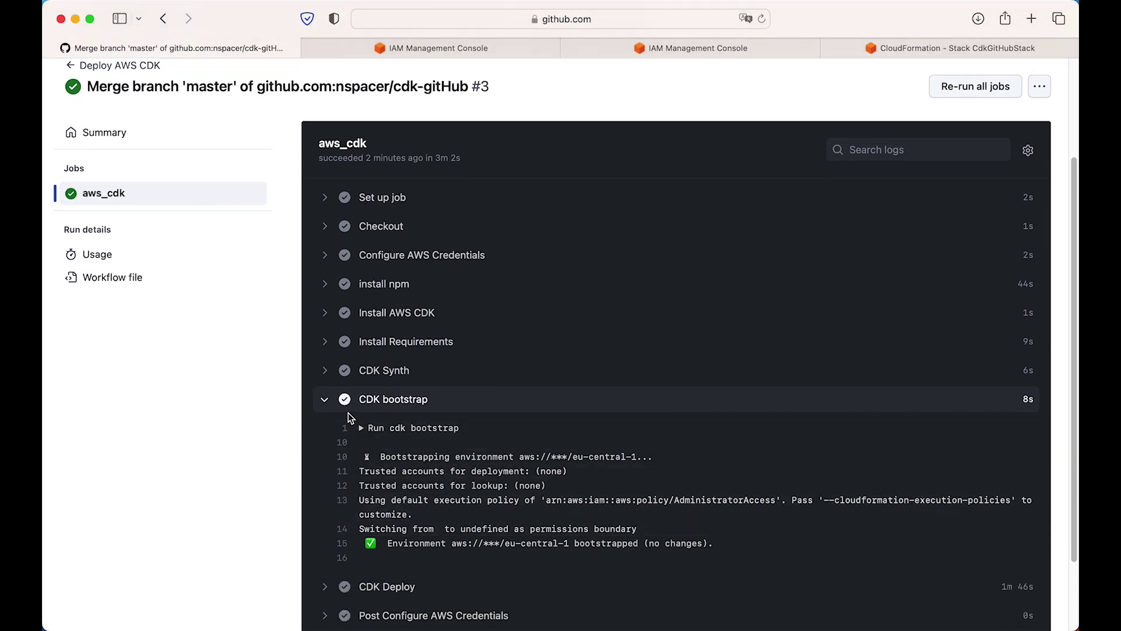
{"action": "left_click", "coordinate": [326, 402]}
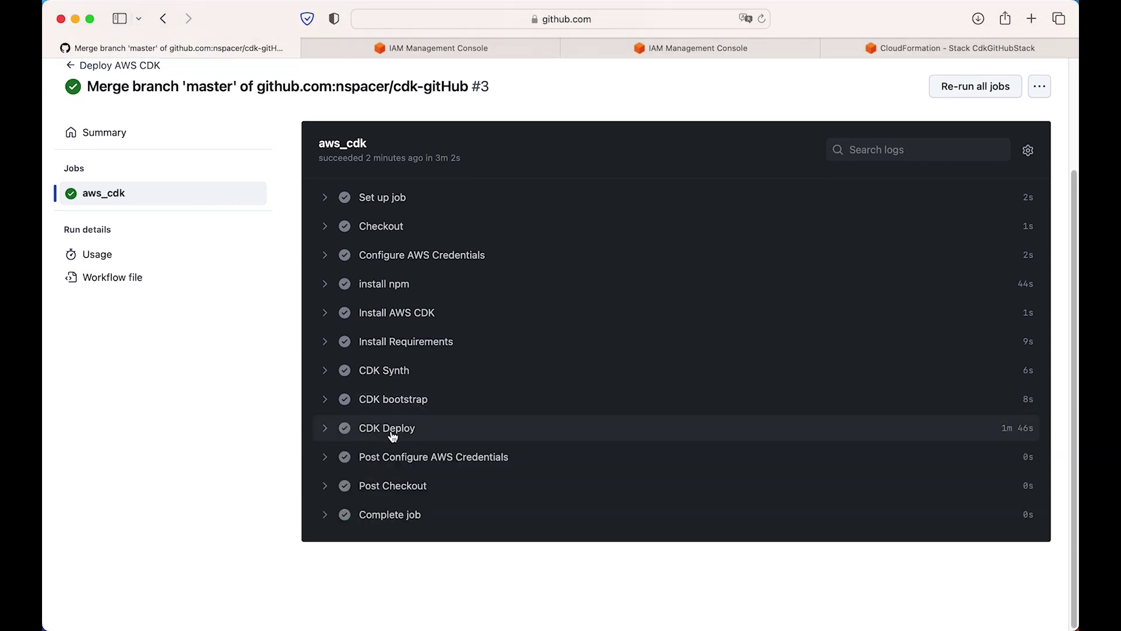
Go to CdkGitHubStack in CloudFormation, refresh the stacks and resources lists, and examine the SQS queue entry
{"action": "left_click", "coordinate": [893, 46]}
{"action": "left_click", "coordinate": [446, 174]}
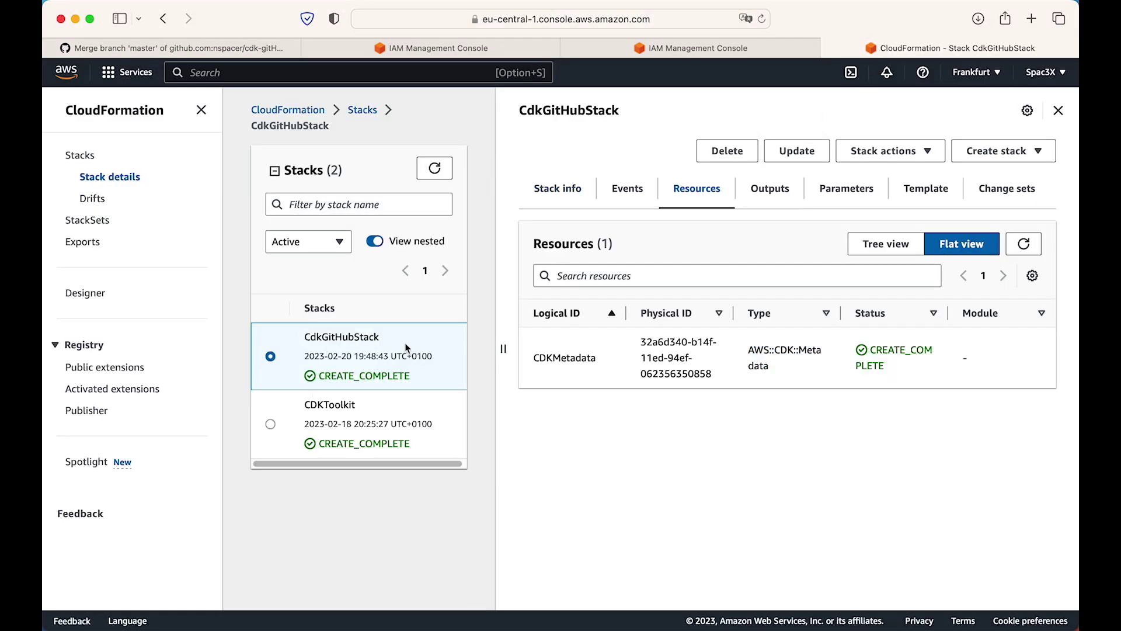
{"action": "left_click", "coordinate": [1024, 244]}
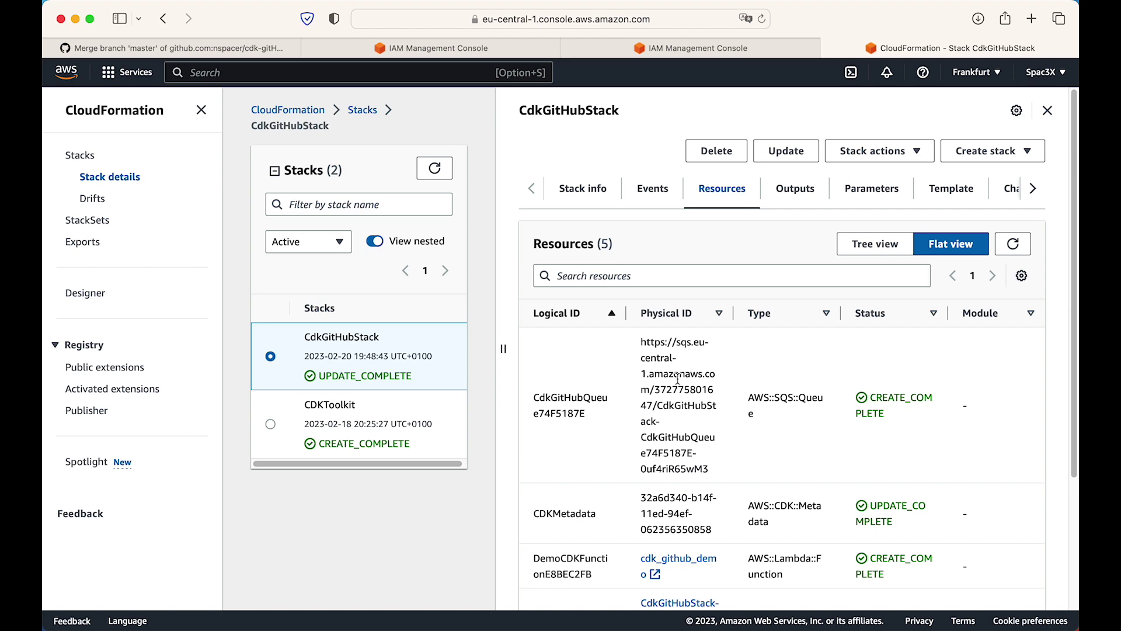
{"action": "scroll", "coordinate": [752, 369], "scroll_direction": "down", "scroll_amount": 3}
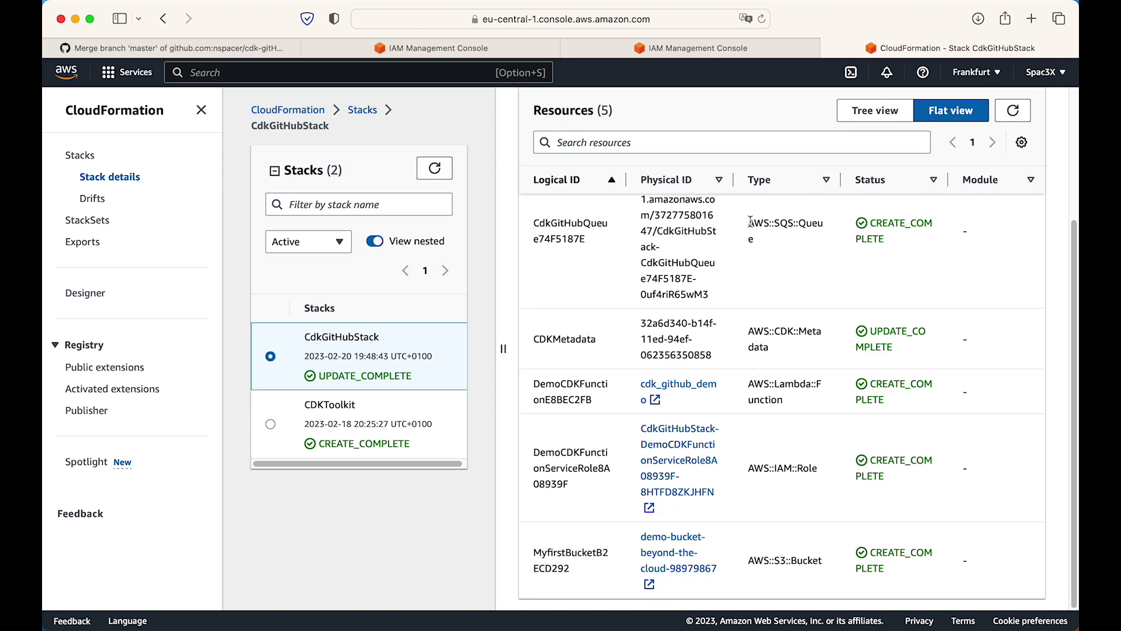
{"action": "left_click_drag", "start_coordinate": [752, 220], "coordinate": [779, 254]}
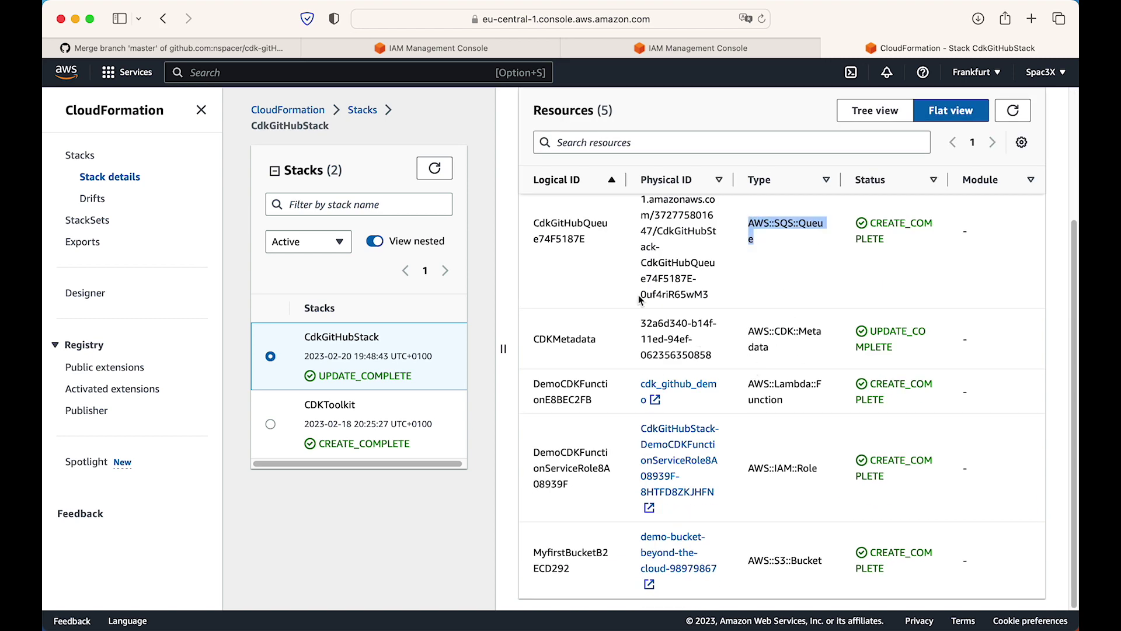
Enlarge the Resources table by hiding the side navigation and narrowing the stack list, and widen its Type column
{"action": "left_click_drag", "start_coordinate": [502, 351], "coordinate": [489, 350]}
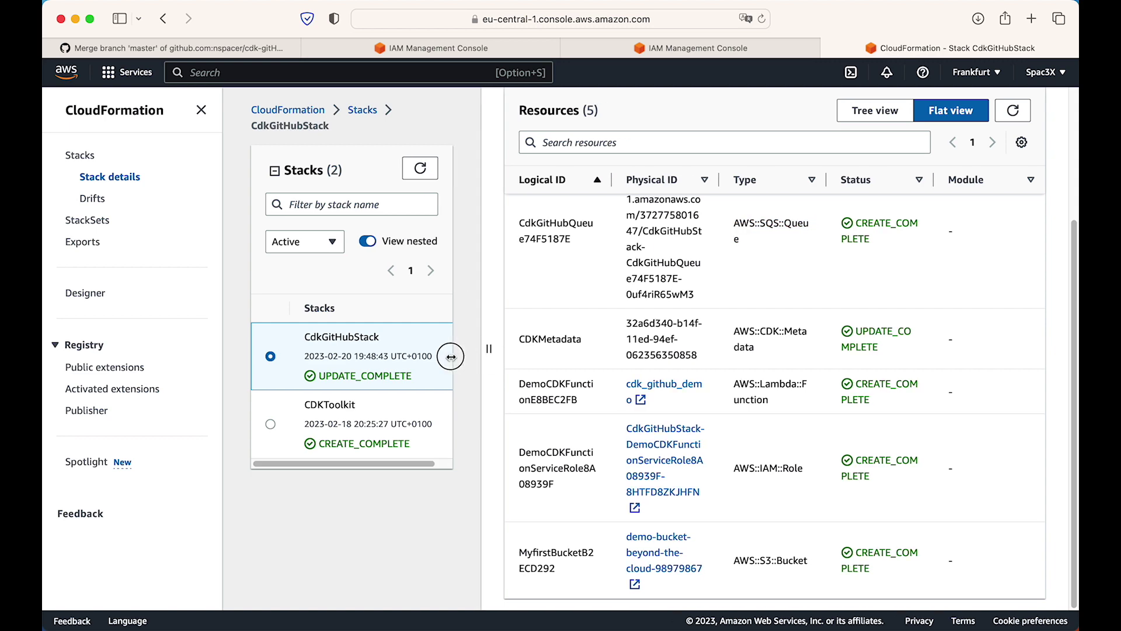
{"action": "left_click", "coordinate": [201, 111]}
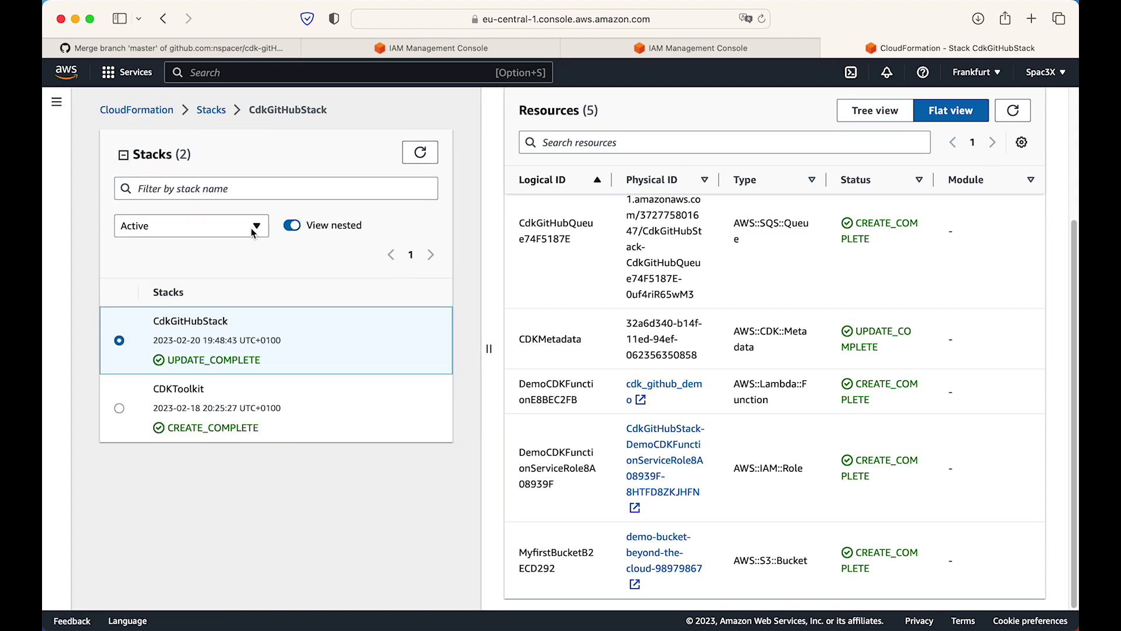
{"action": "left_click_drag", "start_coordinate": [490, 349], "coordinate": [338, 349]}
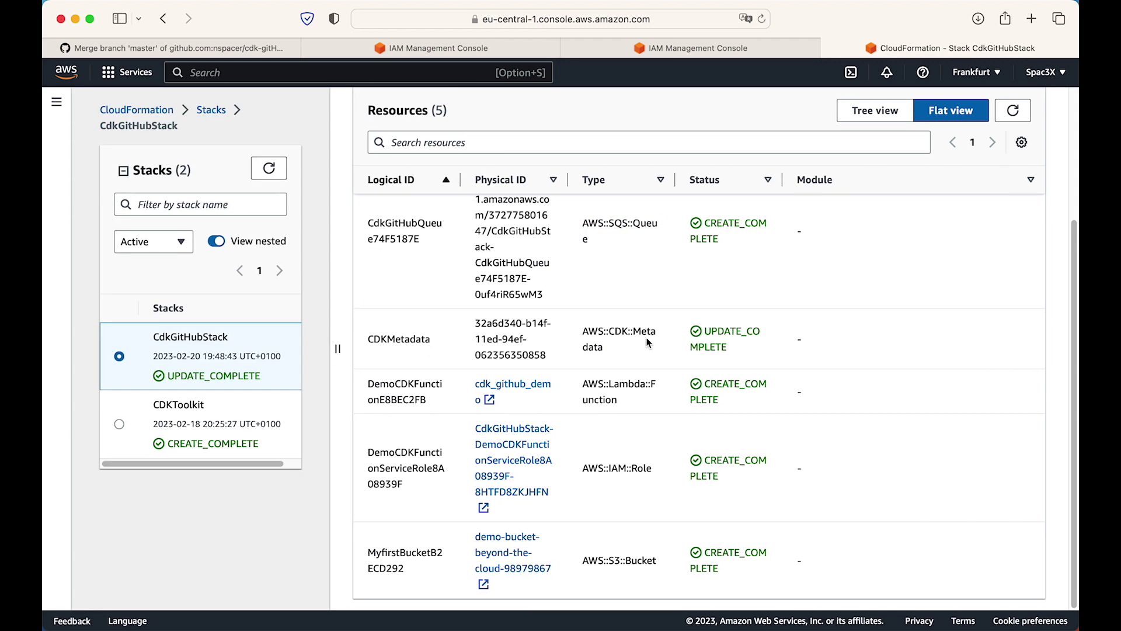
{"action": "left_click_drag", "start_coordinate": [676, 180], "coordinate": [781, 179]}
Check the Lambda function, IAM role and S3 bucket types among the CdkGitHubStack resources
{"action": "left_click_drag", "start_coordinate": [583, 395], "coordinate": [689, 386]}
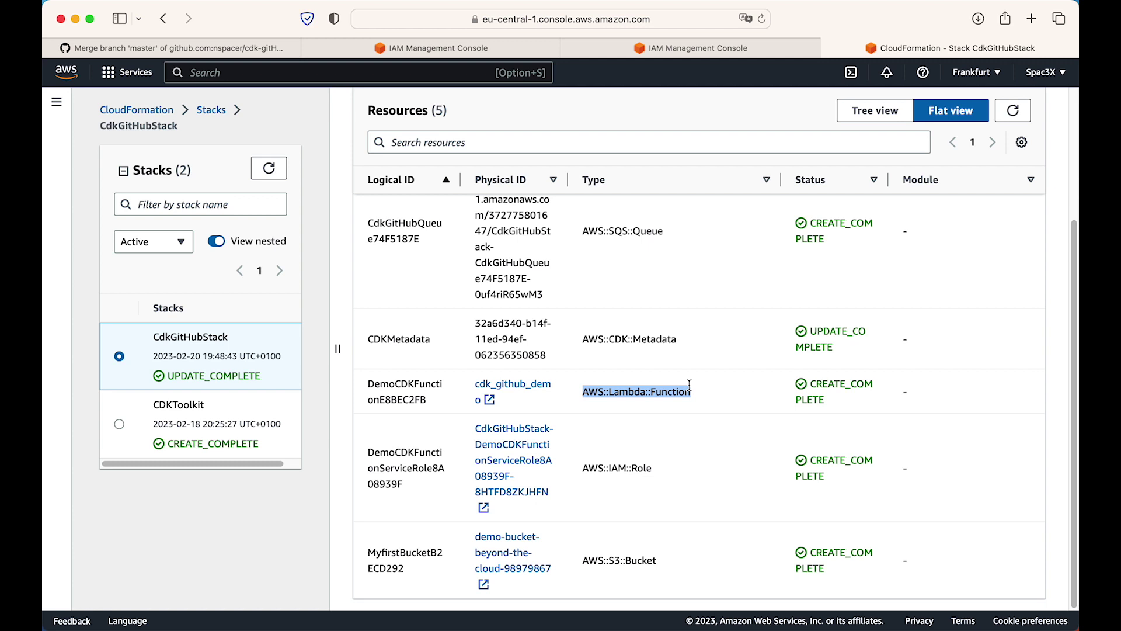
{"action": "left_click_drag", "start_coordinate": [585, 469], "coordinate": [666, 468]}
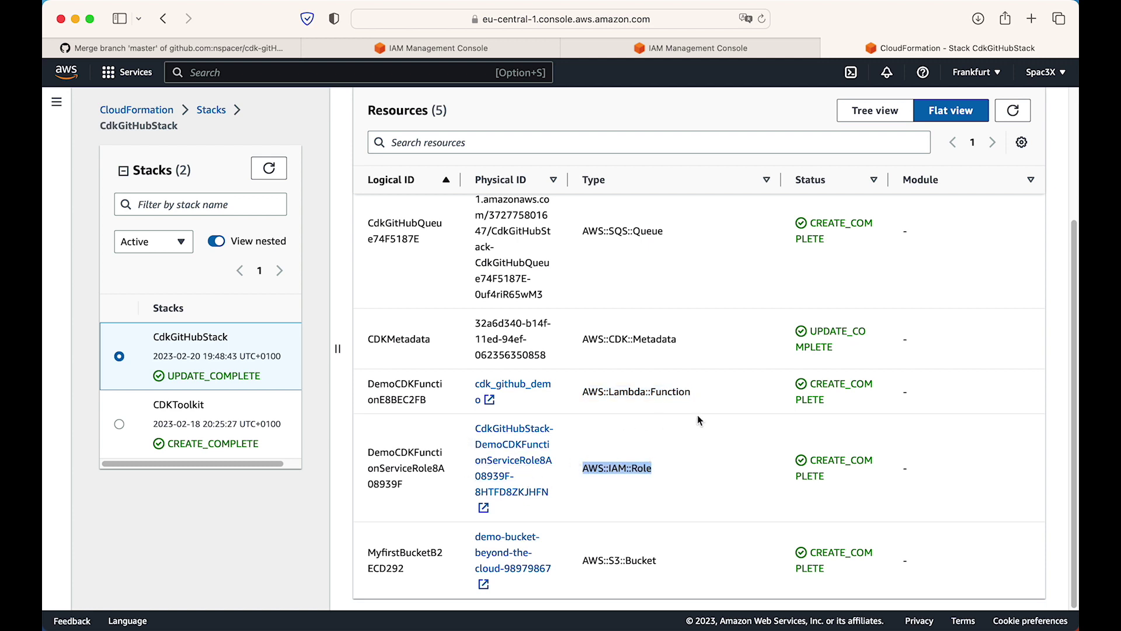
{"action": "left_click_drag", "start_coordinate": [583, 560], "coordinate": [662, 560]}
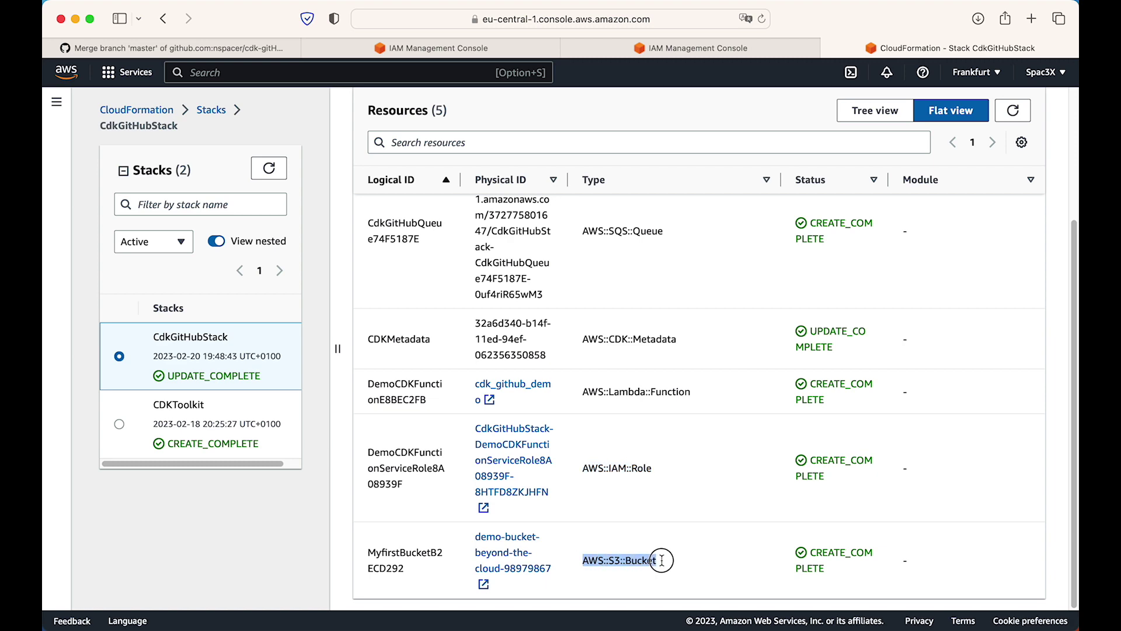
Search for lambda, s3 and sqs in the AWS console and open Lambda, S3 and Simple Queue Service in separate new tabs
{"action": "left_click", "coordinate": [248, 74]}
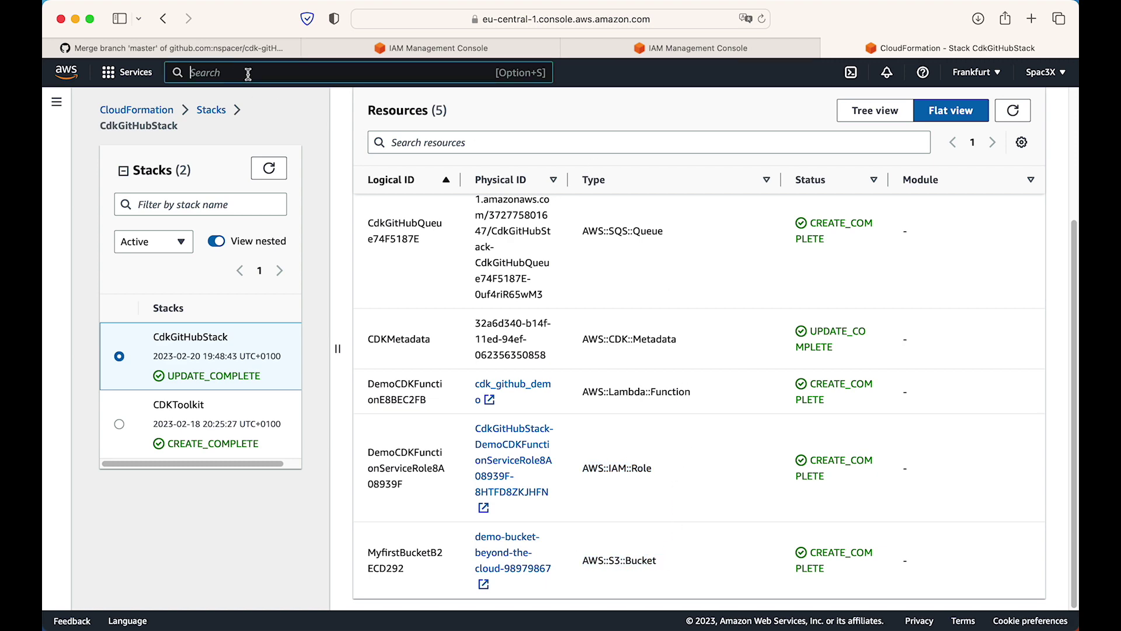
{"action": "type", "text": "lambda"}
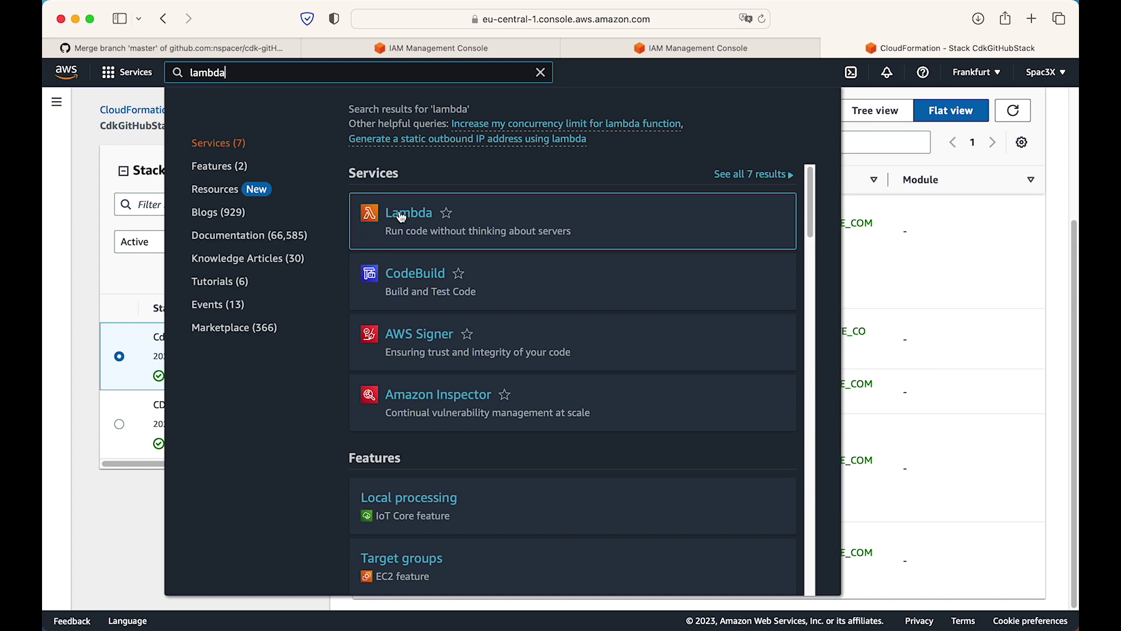
{"action": "left_click", "coordinate": [401, 217], "text": "super"}
{"action": "double_click", "coordinate": [227, 78]}
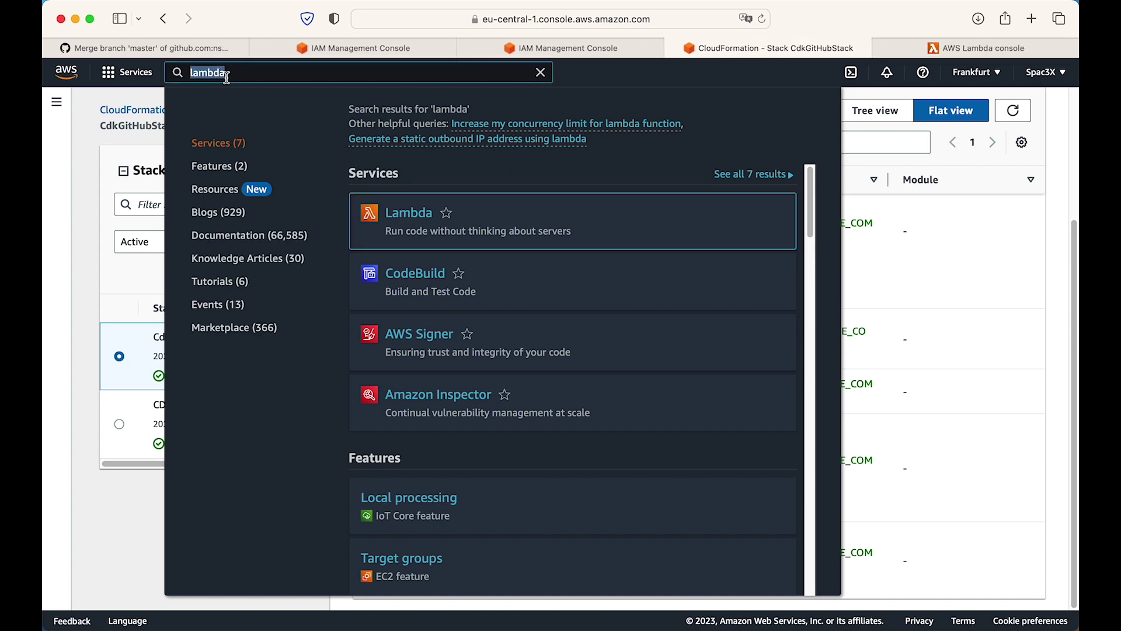
{"action": "type", "text": "s3"}
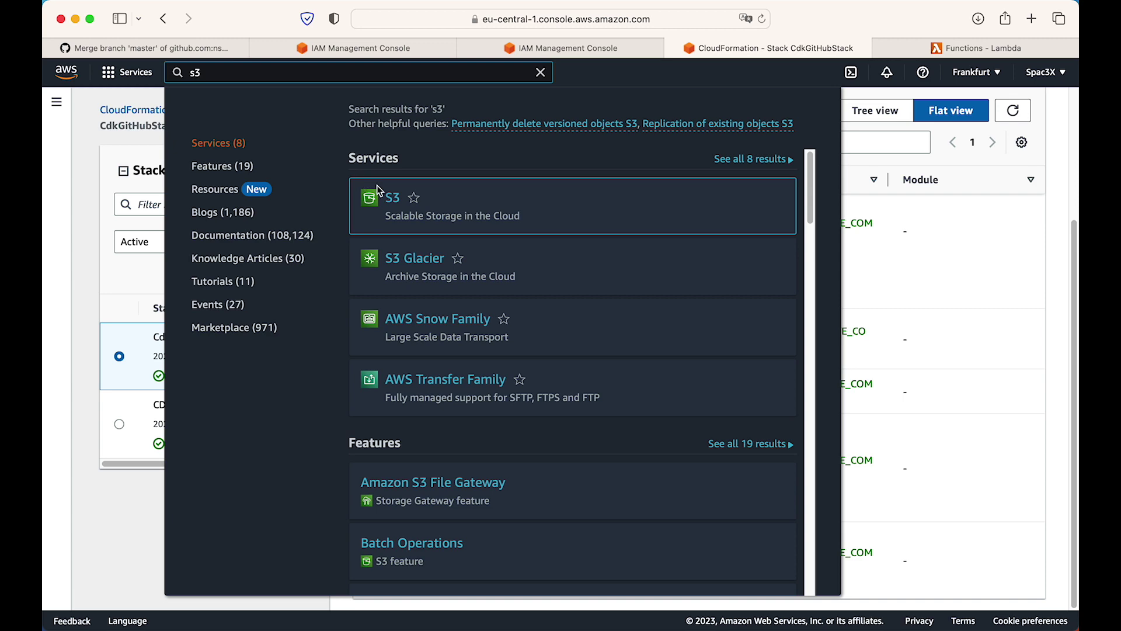
{"action": "left_click", "coordinate": [401, 203], "text": "super"}
{"action": "double_click", "coordinate": [186, 74]}
{"action": "type", "text": "sqs"}
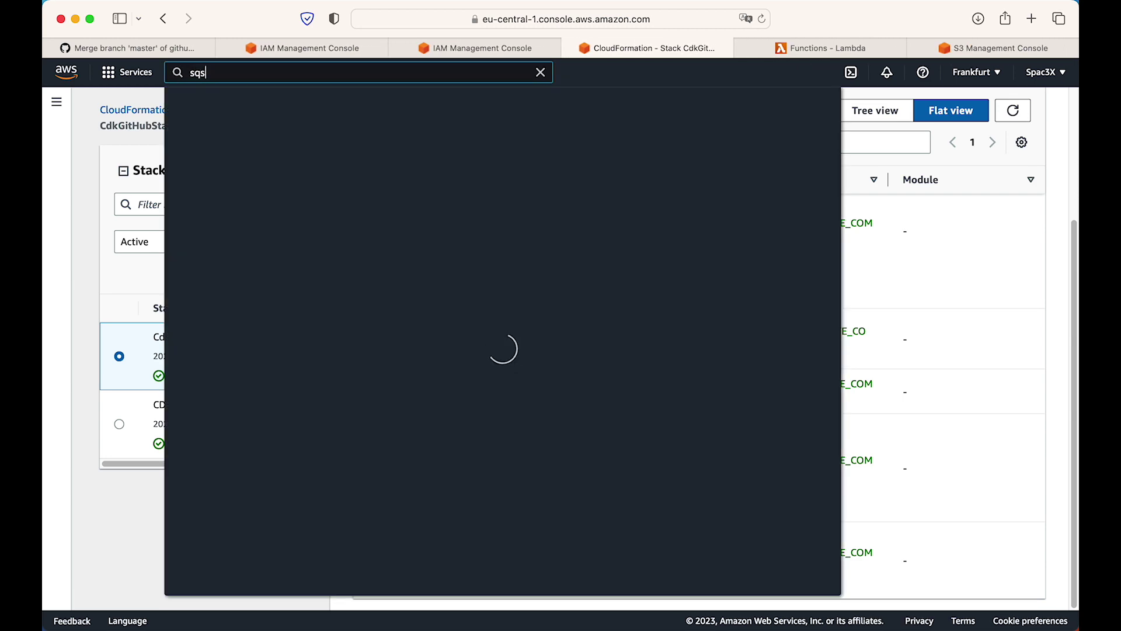
{"action": "left_click", "coordinate": [458, 221], "text": "super"}
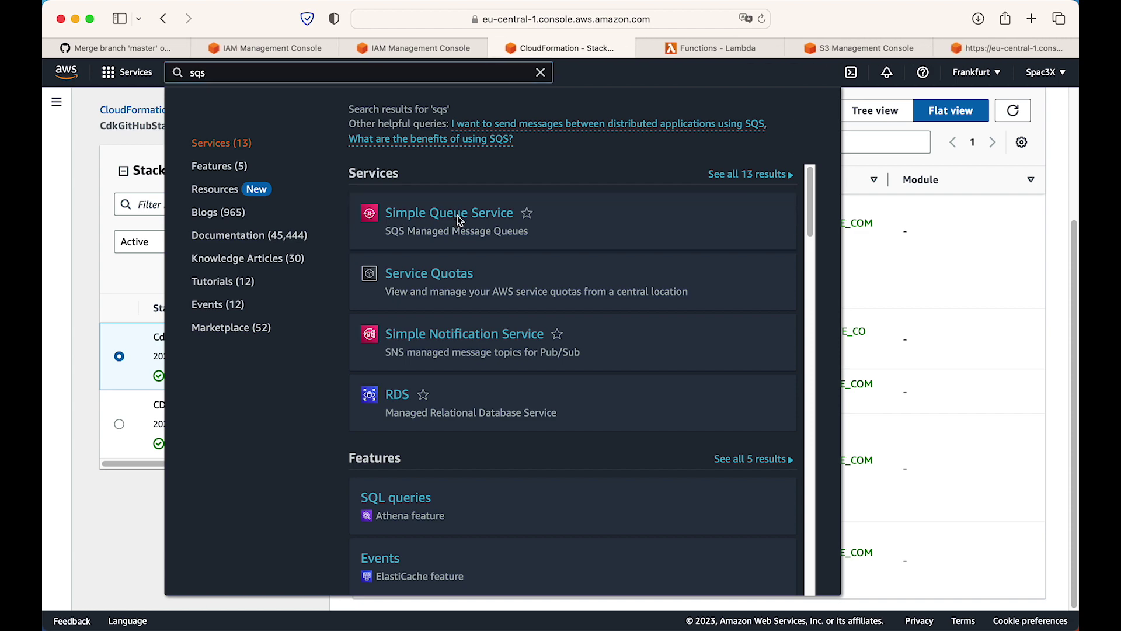
Open the cdk_github_demo function in Lambda, dismiss its application notice, and review the demo_lambda.py code
{"action": "left_click", "coordinate": [684, 53]}
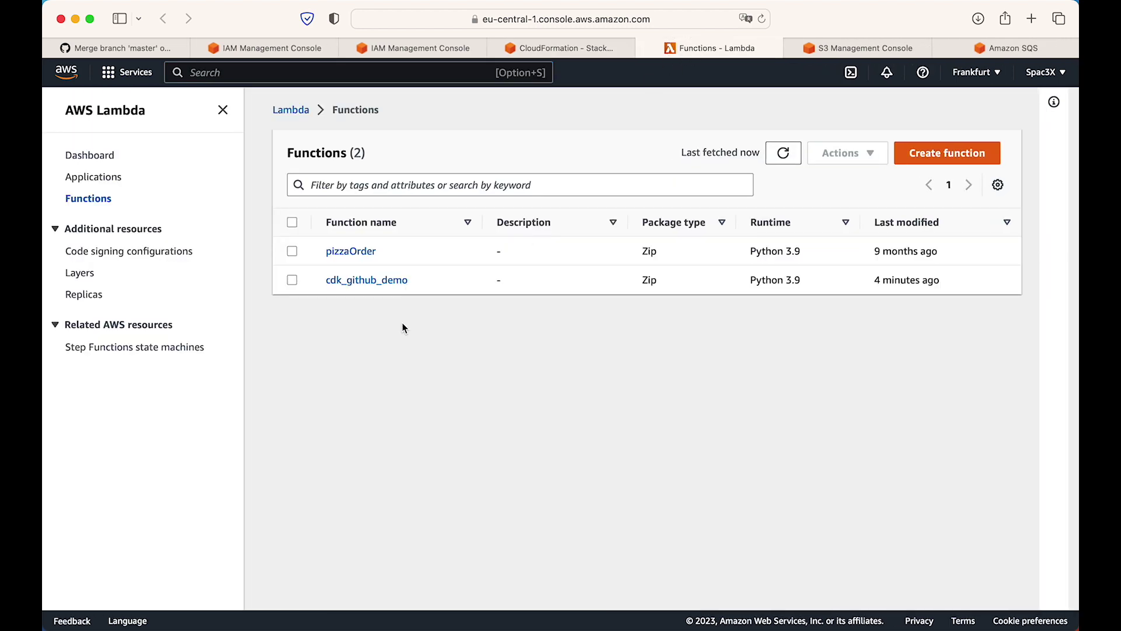
{"action": "left_click", "coordinate": [366, 282]}
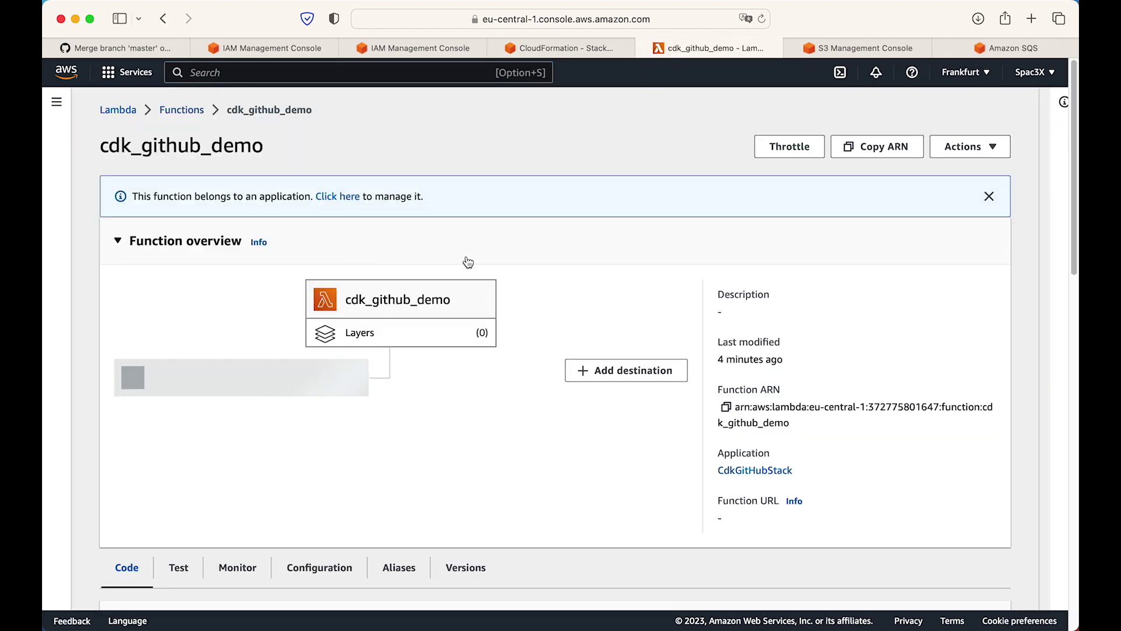
{"action": "left_click", "coordinate": [998, 196]}
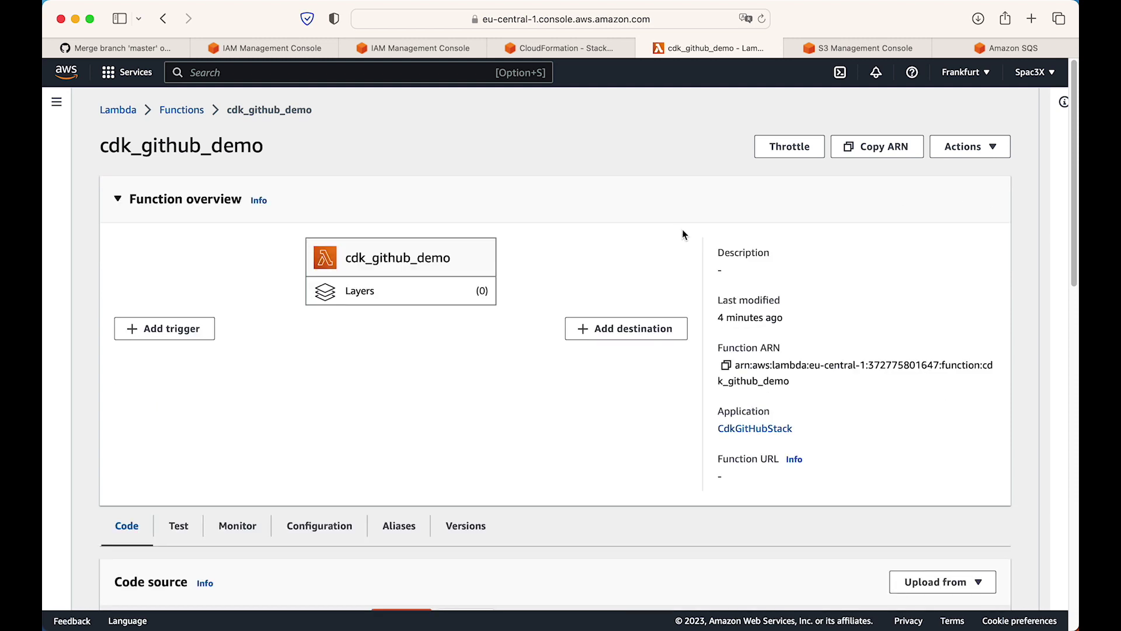
{"action": "scroll", "coordinate": [642, 240], "scroll_direction": "down", "scroll_amount": 6}
{"action": "left_click_drag", "start_coordinate": [361, 455], "coordinate": [288, 338]}
{"action": "left_click", "coordinate": [334, 376]}
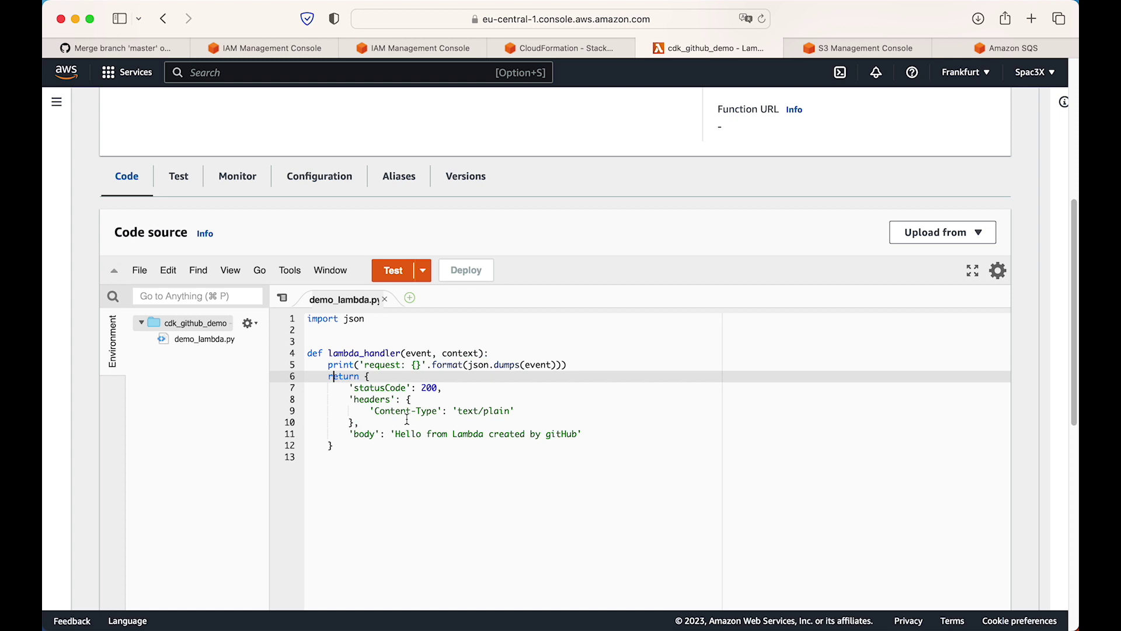
Create and save a private test event named test for the cdk_github_demo function, using the hello-world template
{"action": "left_click", "coordinate": [394, 271]}
{"action": "left_click", "coordinate": [373, 296]}
{"action": "type", "text": "test"}
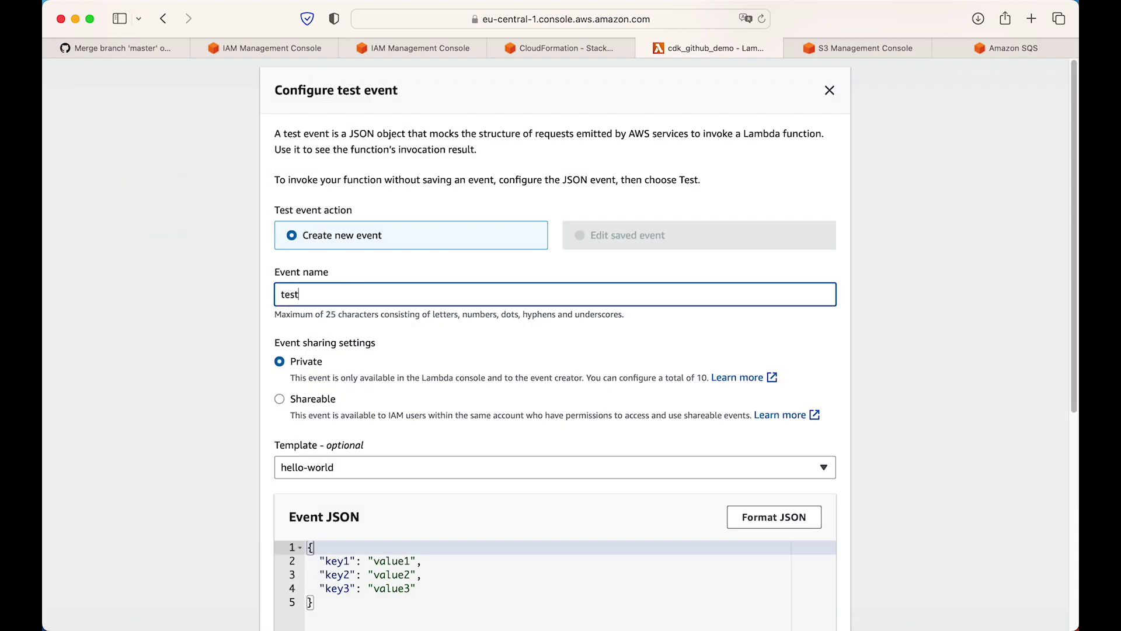
{"action": "scroll", "coordinate": [771, 327], "scroll_direction": "down", "scroll_amount": 6}
{"action": "left_click", "coordinate": [807, 609]}
Run the saved test event on the function and examine the body text in the execution response
{"action": "left_click", "coordinate": [389, 307]}
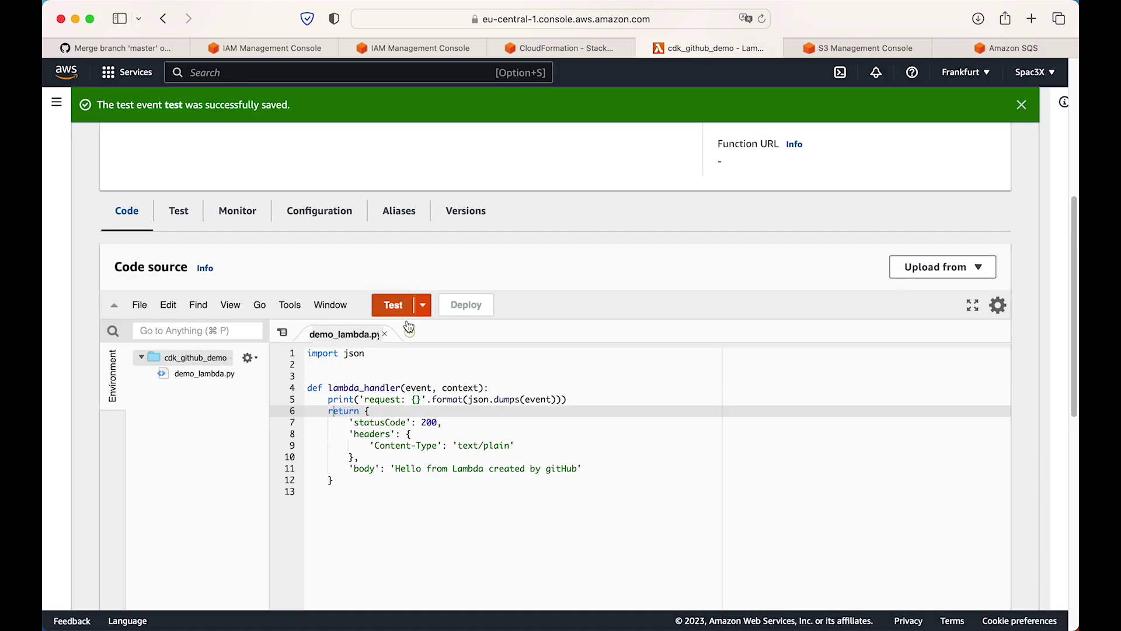
{"action": "scroll", "coordinate": [488, 367], "scroll_direction": "down", "scroll_amount": 1}
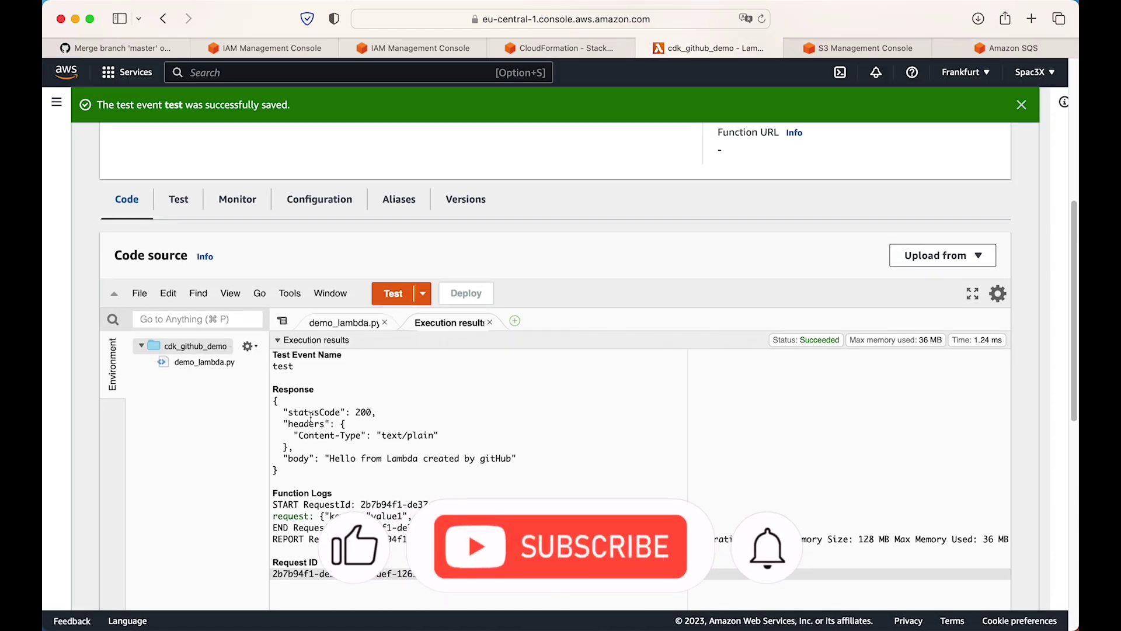
{"action": "left_click", "coordinate": [389, 408]}
{"action": "left_click_drag", "start_coordinate": [295, 448], "coordinate": [288, 460]}
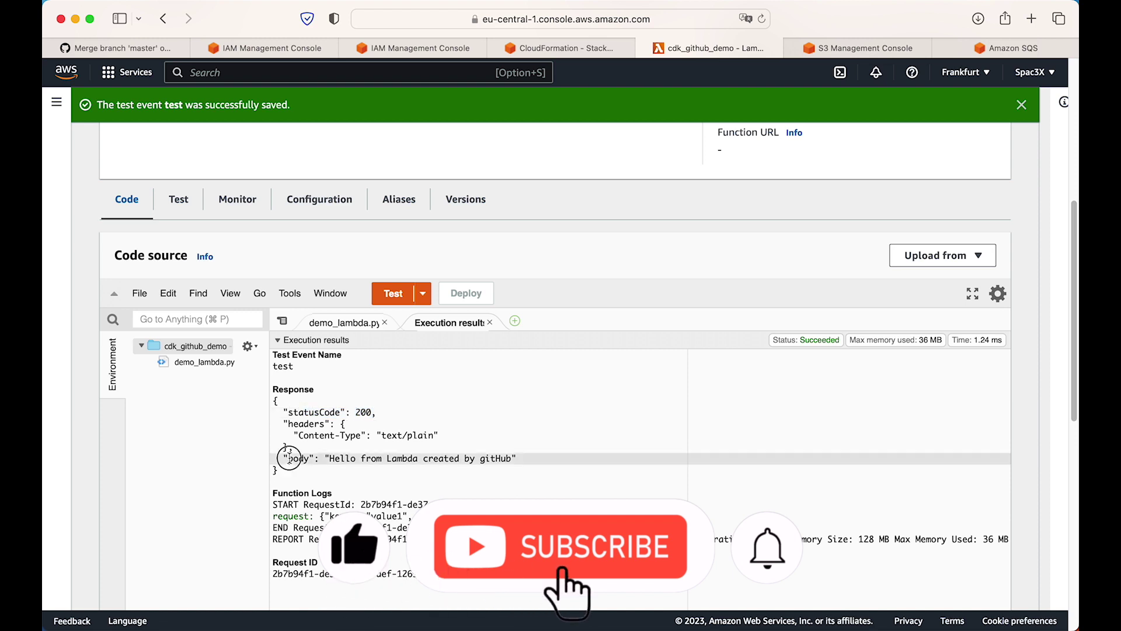
{"action": "left_click", "coordinate": [341, 427]}
{"action": "left_click_drag", "start_coordinate": [528, 461], "coordinate": [321, 460]}
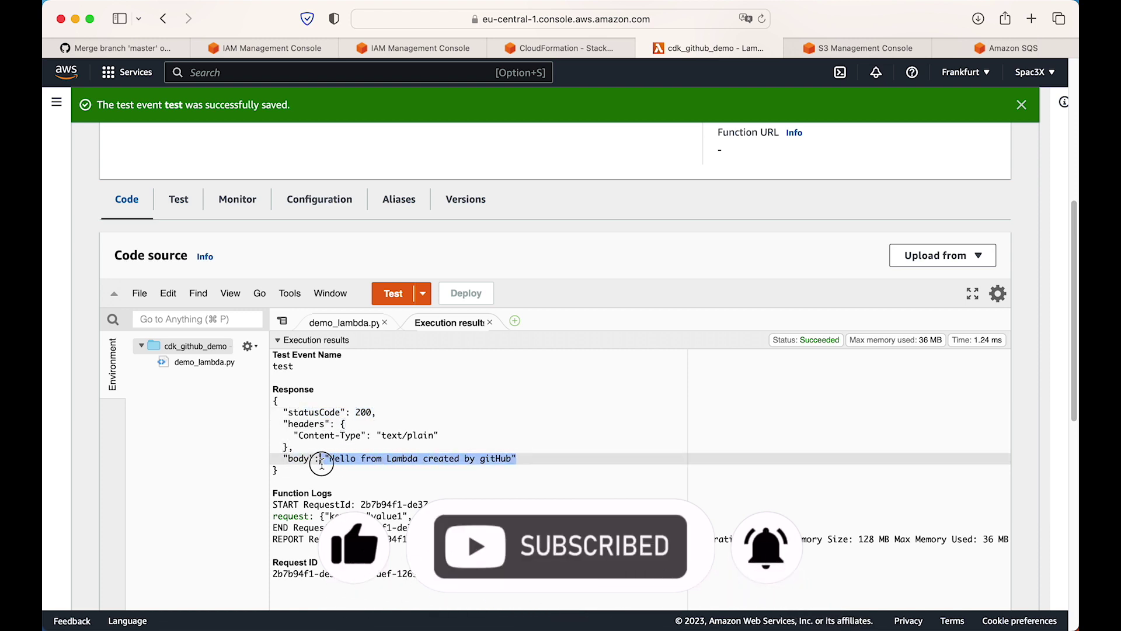
Open the demo-bucket-beyond-the-cloud-98979867 bucket in S3 and review its versioning and tags in the bucket properties
{"action": "left_click", "coordinate": [843, 50]}
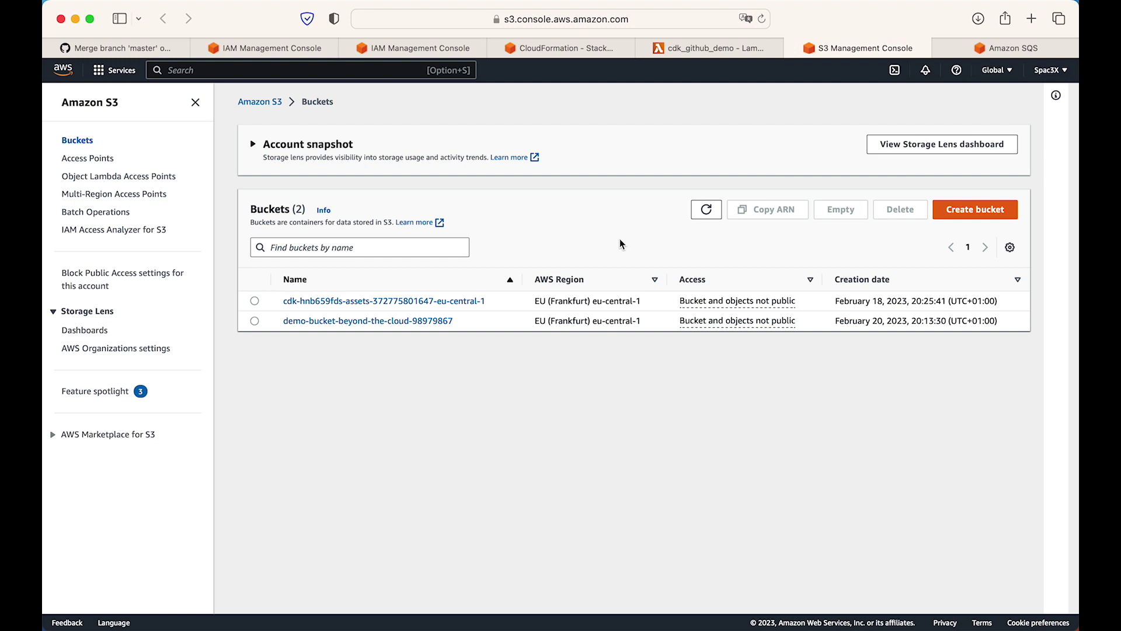
{"action": "left_click", "coordinate": [363, 321]}
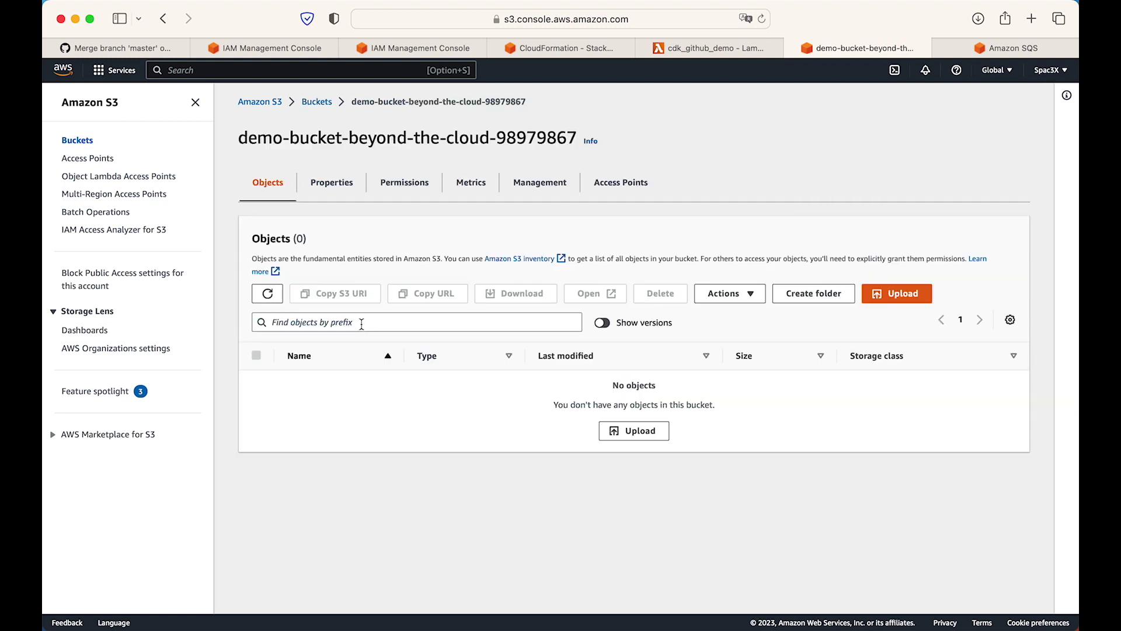
{"action": "left_click", "coordinate": [331, 183]}
{"action": "scroll", "coordinate": [415, 324], "scroll_direction": "down", "scroll_amount": 1}
{"action": "left_click_drag", "start_coordinate": [248, 338], "coordinate": [352, 337]}
{"action": "scroll", "coordinate": [450, 354], "scroll_direction": "down", "scroll_amount": 5}
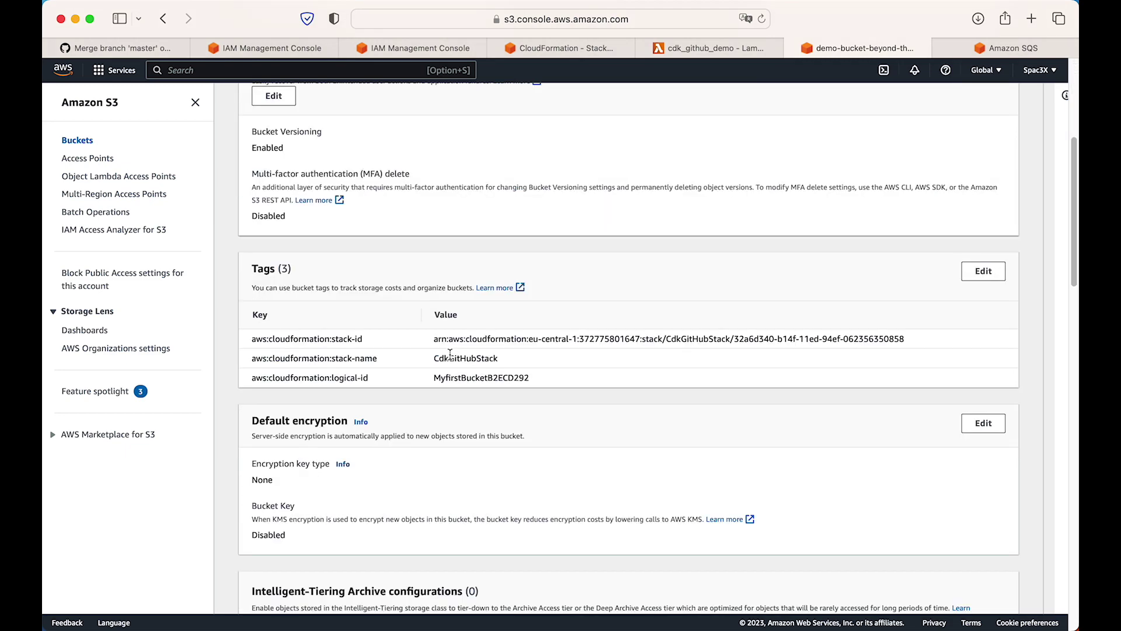
{"action": "scroll", "coordinate": [450, 354], "scroll_direction": "down", "scroll_amount": 1}
{"action": "scroll", "coordinate": [451, 357], "scroll_direction": "up", "scroll_amount": 6}
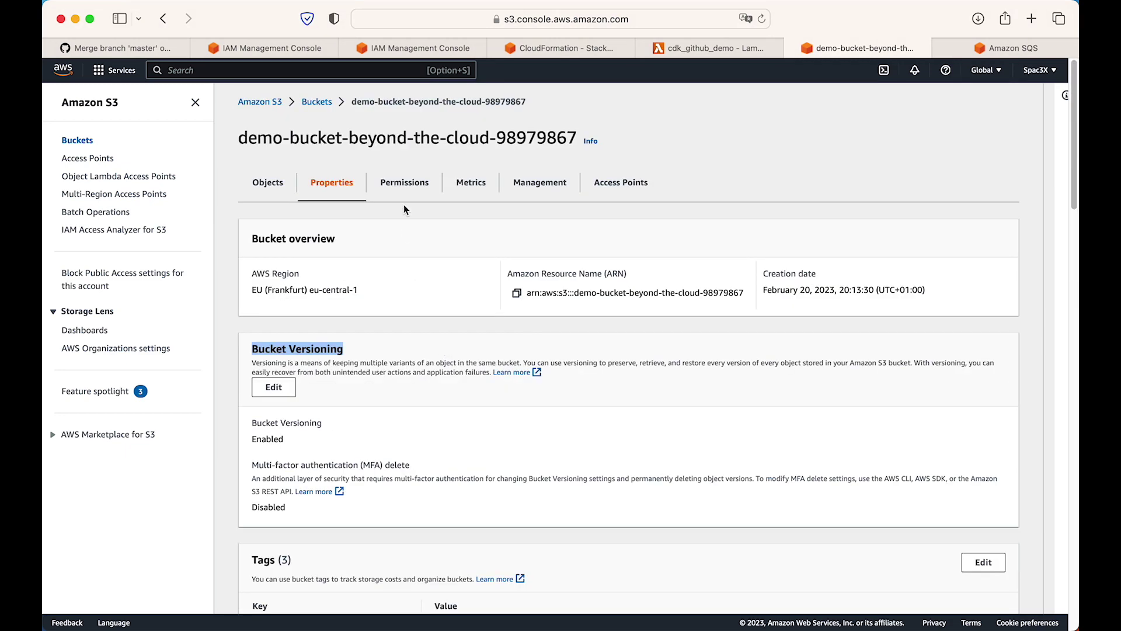
Review the demo bucket's permissions, focusing on the block public access settings
{"action": "left_click", "coordinate": [405, 183]}
{"action": "scroll", "coordinate": [453, 314], "scroll_direction": "down", "scroll_amount": 1}
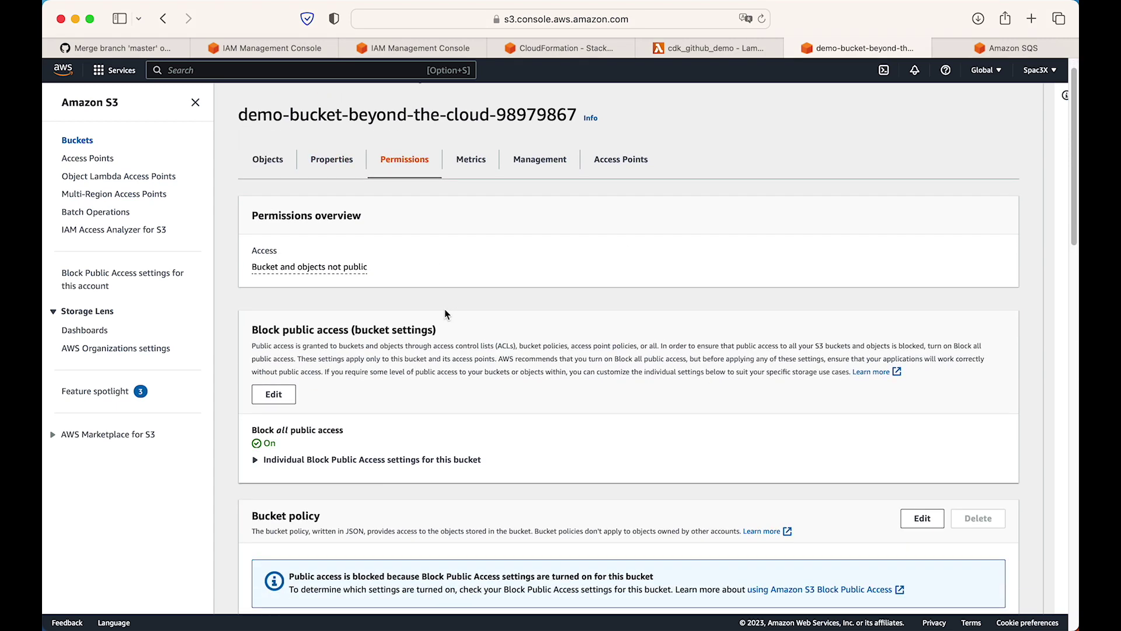
{"action": "left_click_drag", "start_coordinate": [262, 330], "coordinate": [389, 330]}
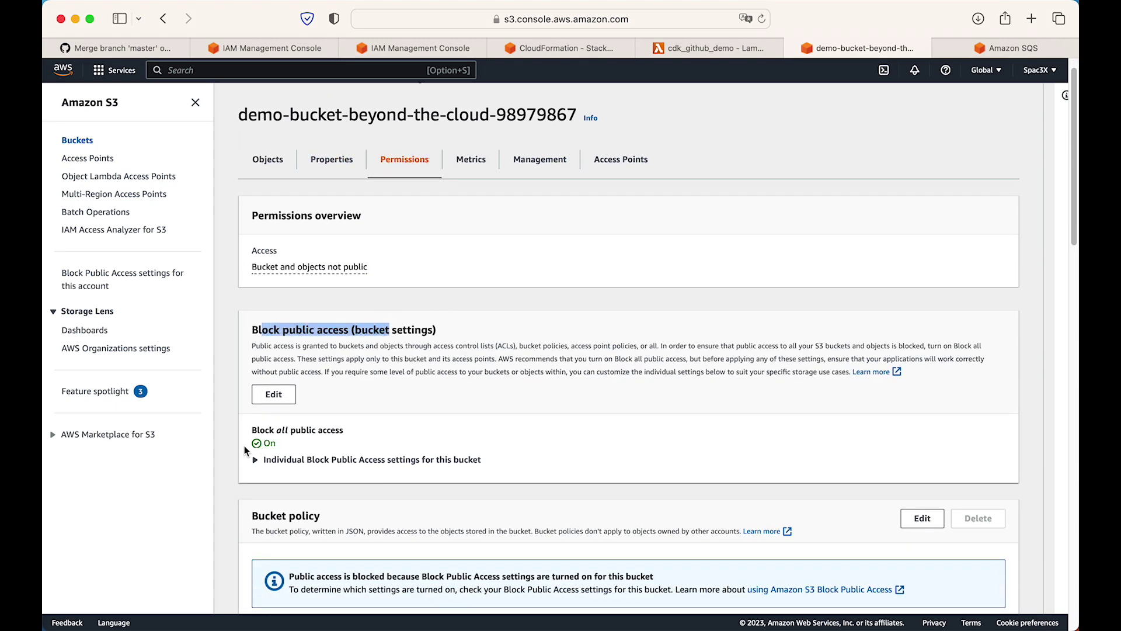
Open the queue created by CdkGitHubStack in Amazon SQS and review its details and SNS subscriptions
{"action": "left_click", "coordinate": [1006, 48]}
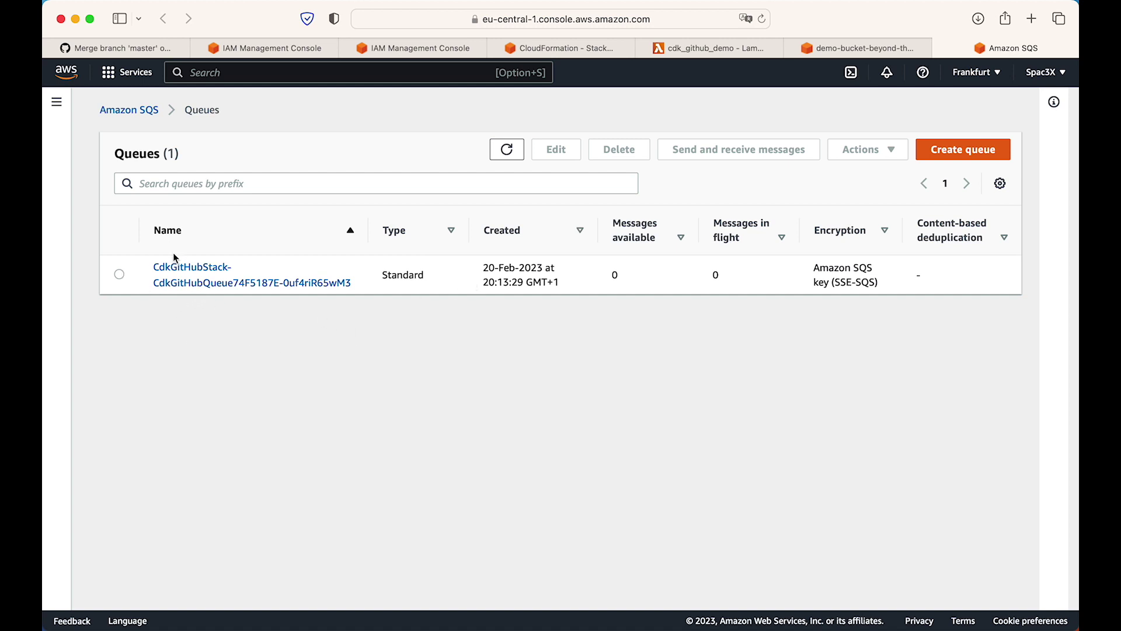
{"action": "left_click", "coordinate": [354, 288]}
{"action": "left_click_drag", "start_coordinate": [354, 288], "coordinate": [138, 277]}
{"action": "left_click", "coordinate": [243, 295]}
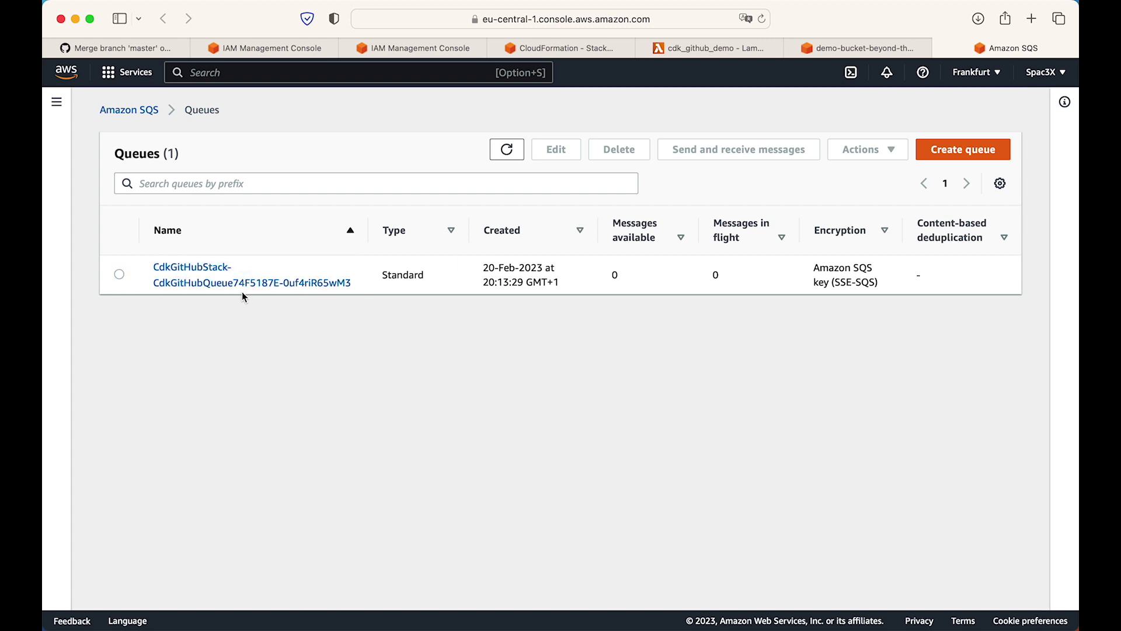
{"action": "left_click", "coordinate": [202, 285]}
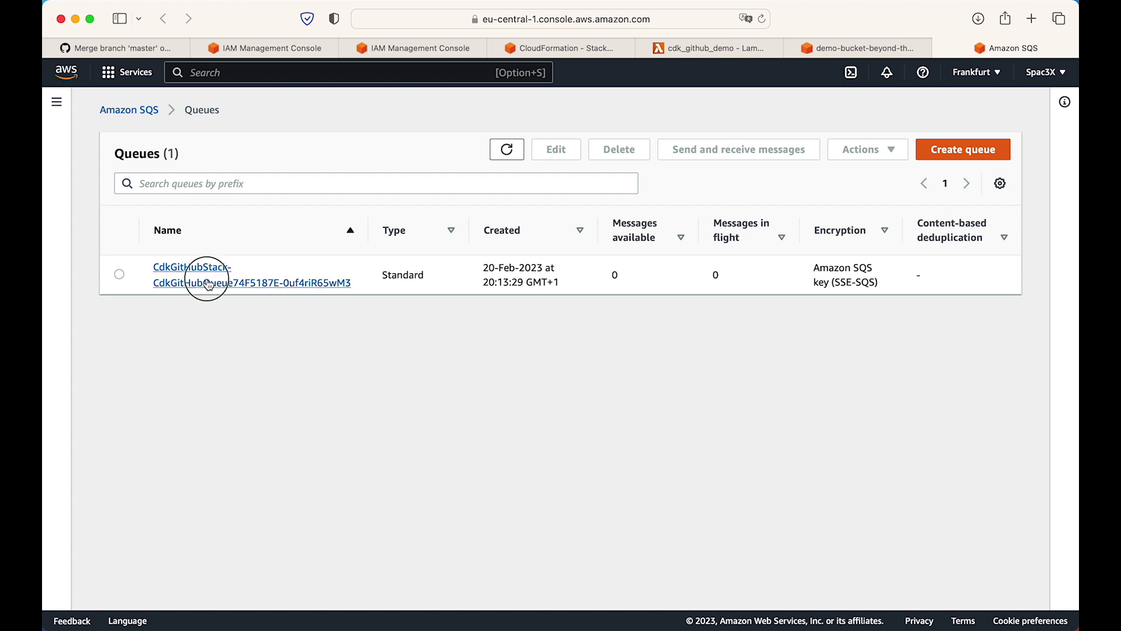
{"action": "scroll", "coordinate": [398, 369], "scroll_direction": "down", "scroll_amount": 5}
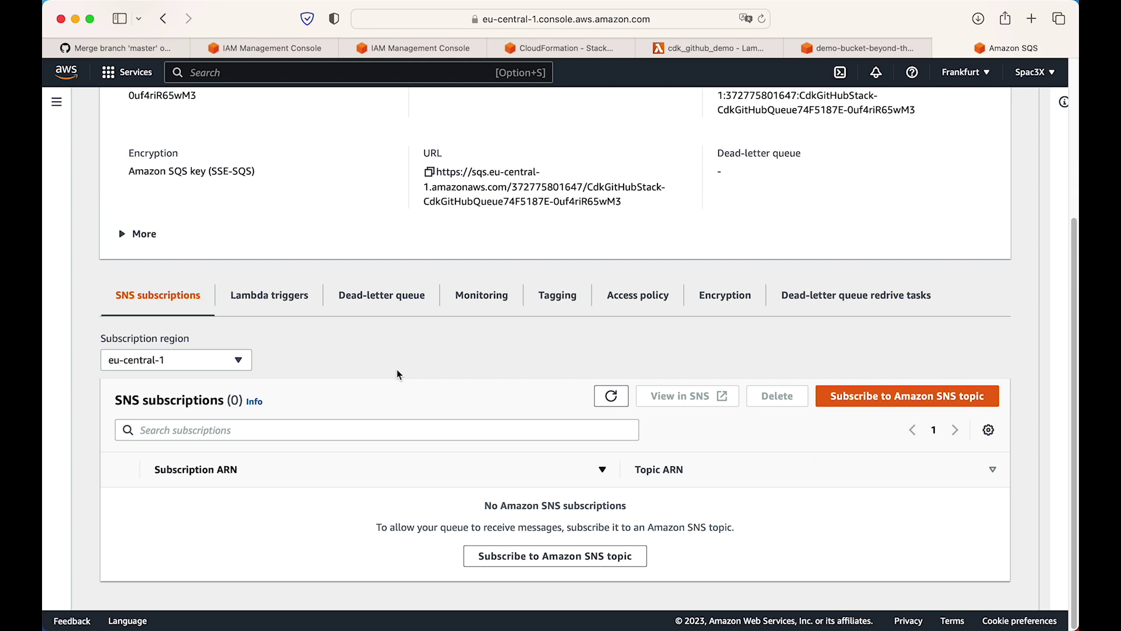
{"action": "scroll", "coordinate": [396, 370], "scroll_direction": "up", "scroll_amount": 5}
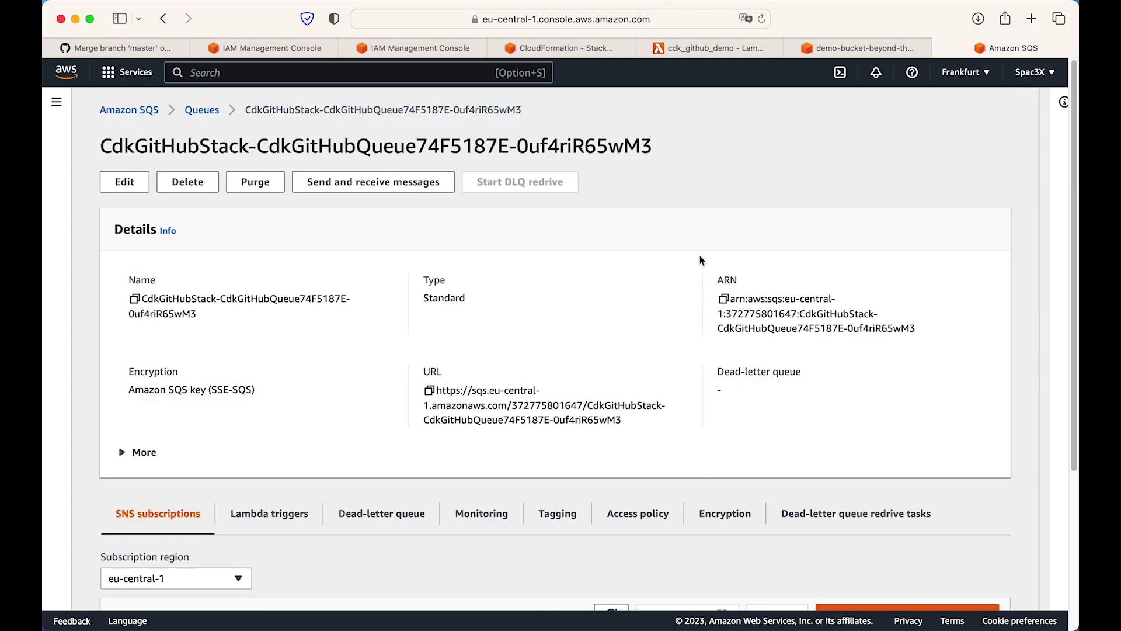
Switch to the Notes presentation and delete the red crosses beside Change code for deployment, Push the code, Run manually and Run on GitHub push
{"action": "key", "text": "super+Tab"}
{"action": "key", "text": "super+Tab"}
{"action": "key", "text": "super+Tab"}
{"action": "key", "text": "super+Tab"}
{"action": "key", "text": "super+Tab"}
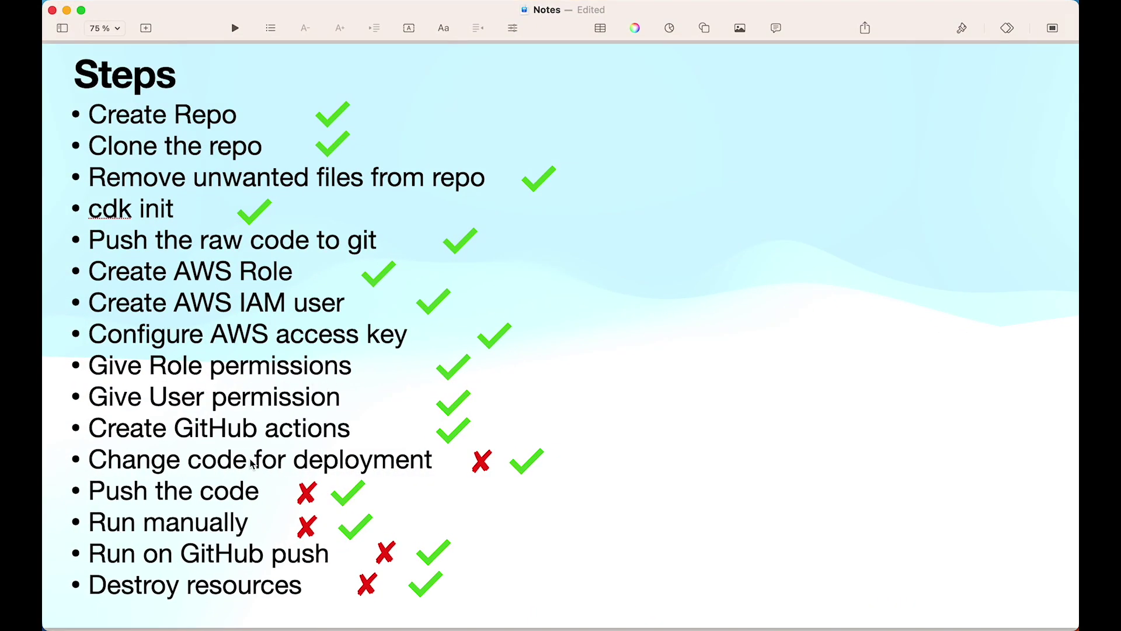
{"action": "left_click", "coordinate": [480, 461]}
{"action": "key", "text": "BackSpace"}
{"action": "left_click", "coordinate": [307, 494]}
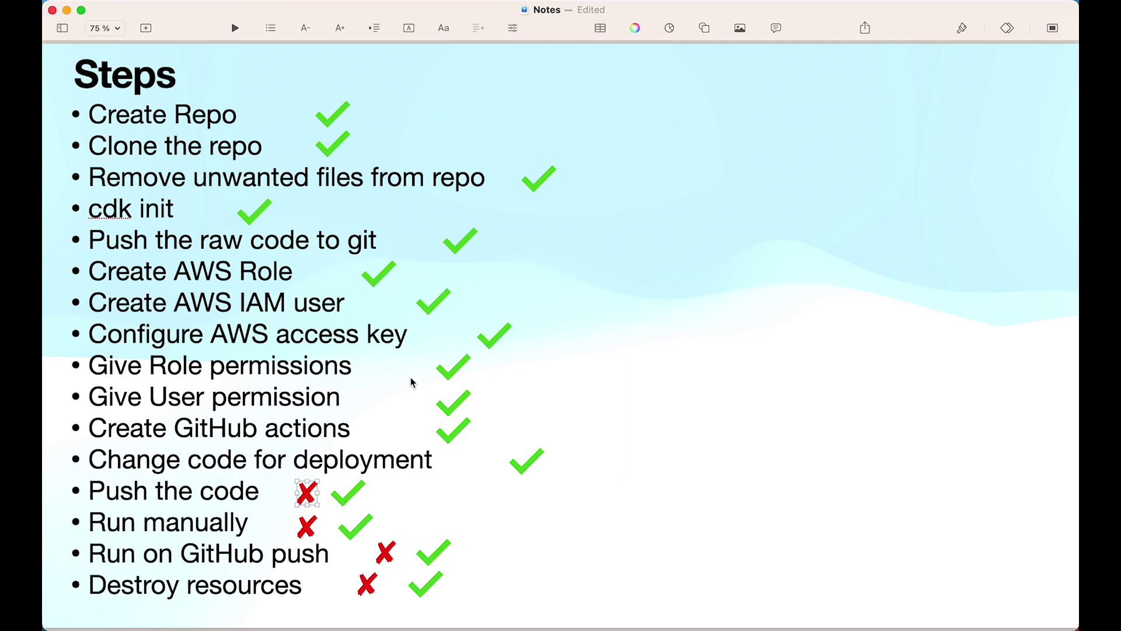
{"action": "key", "text": "BackSpace"}
{"action": "left_click", "coordinate": [301, 528]}
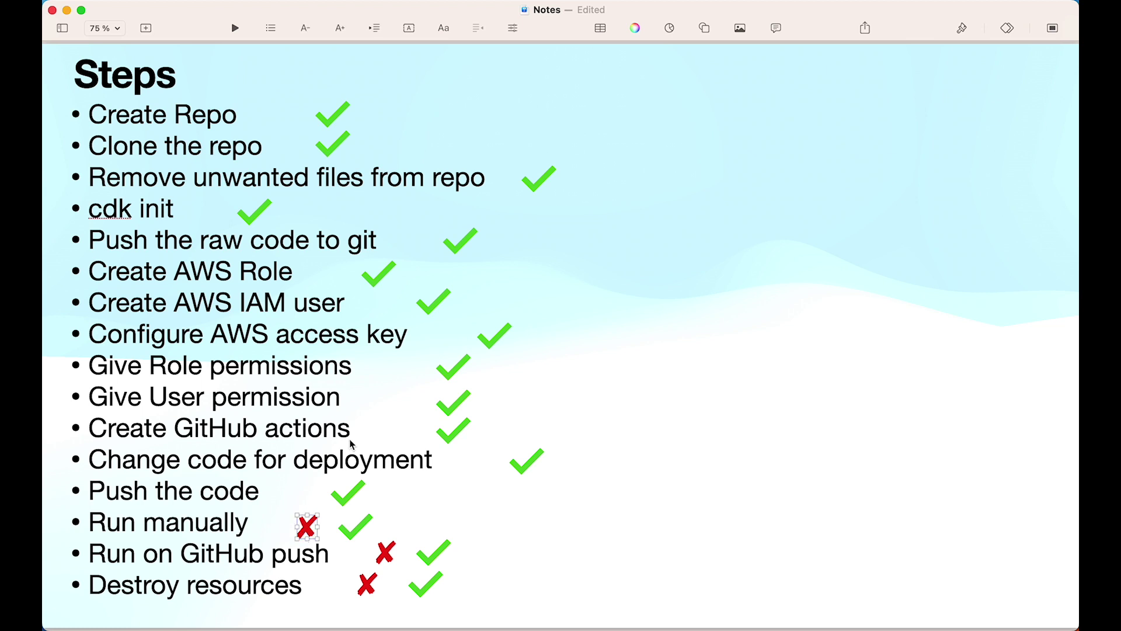
{"action": "key", "text": "BackSpace"}
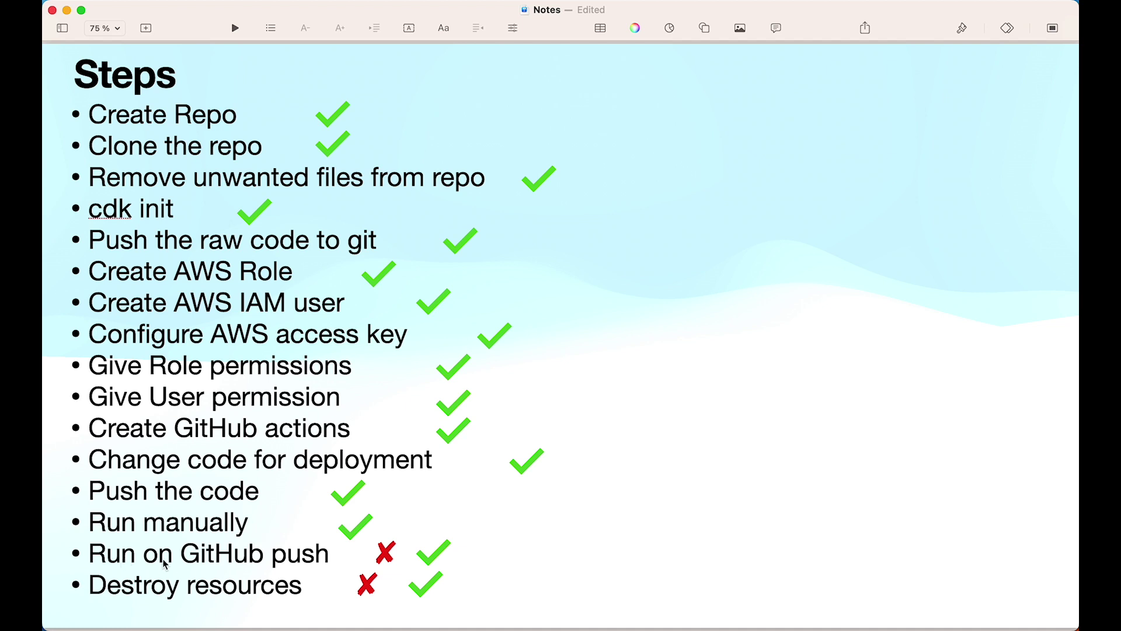
{"action": "left_click", "coordinate": [380, 555]}
{"action": "key", "text": "BackSpace"}
{"action": "key", "text": "super+Tab"}
{"action": "key", "text": "super+Tab"}
{"action": "key", "text": "super+Tab"}
{"action": "key", "text": "super+Tab"}
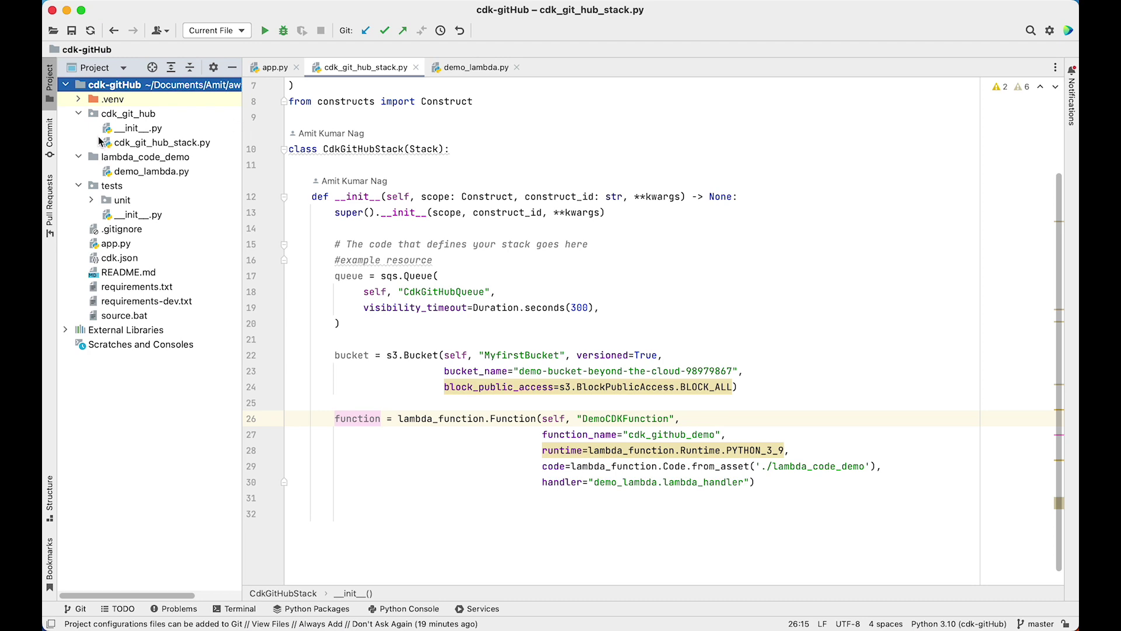
{"action": "left_click", "coordinate": [498, 210]}
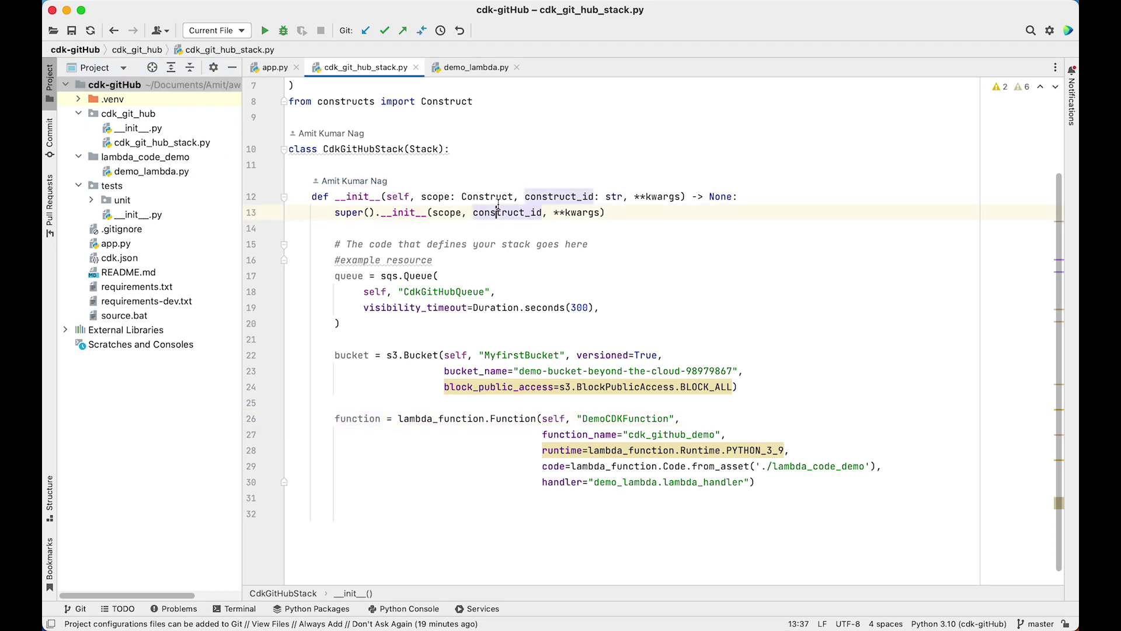
Switch back to the browser and open main.yml from the cdk-gitHub repository's .github/workflows folder for editing
{"action": "key", "text": "super+Tab"}
{"action": "key", "text": "super+Tab"}
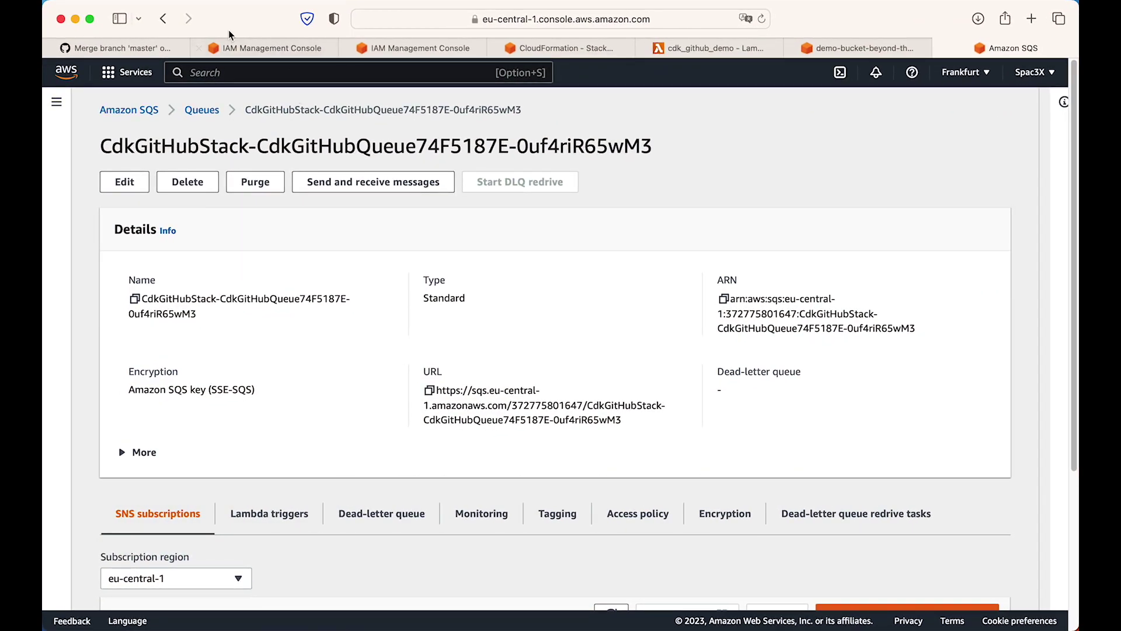
{"action": "left_click", "coordinate": [117, 47]}
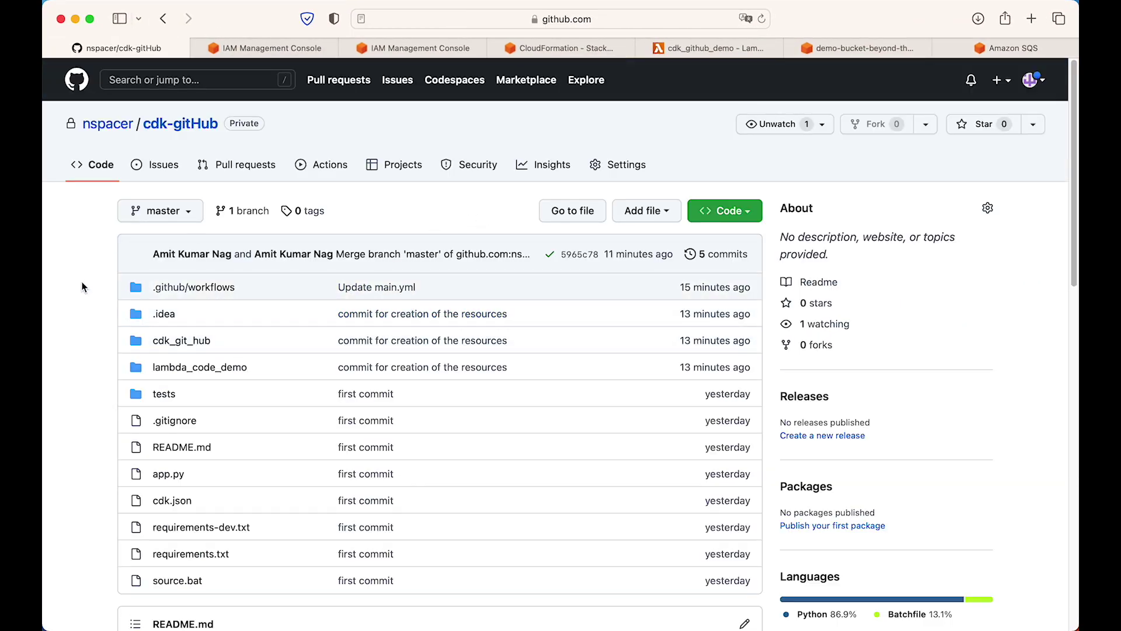
{"action": "left_click", "coordinate": [214, 287]}
{"action": "left_click", "coordinate": [186, 316]}
{"action": "left_click", "coordinate": [905, 339]}
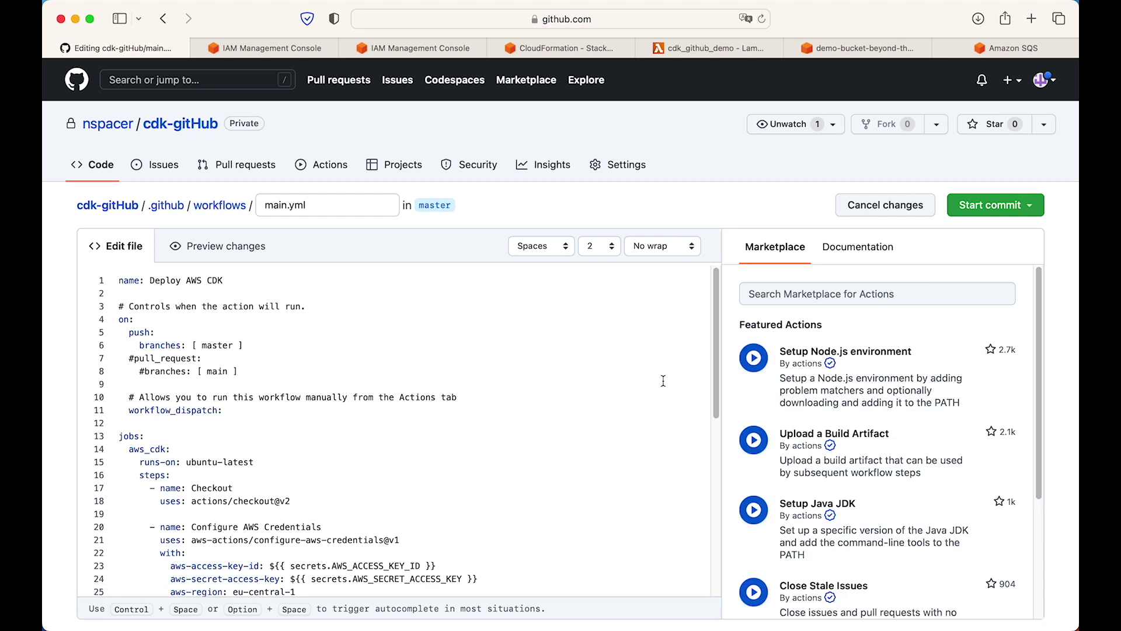
Uncomment the three lines of the CDK Destroy step at the end of main.yml
{"action": "scroll", "coordinate": [684, 372], "scroll_direction": "down", "scroll_amount": 10}
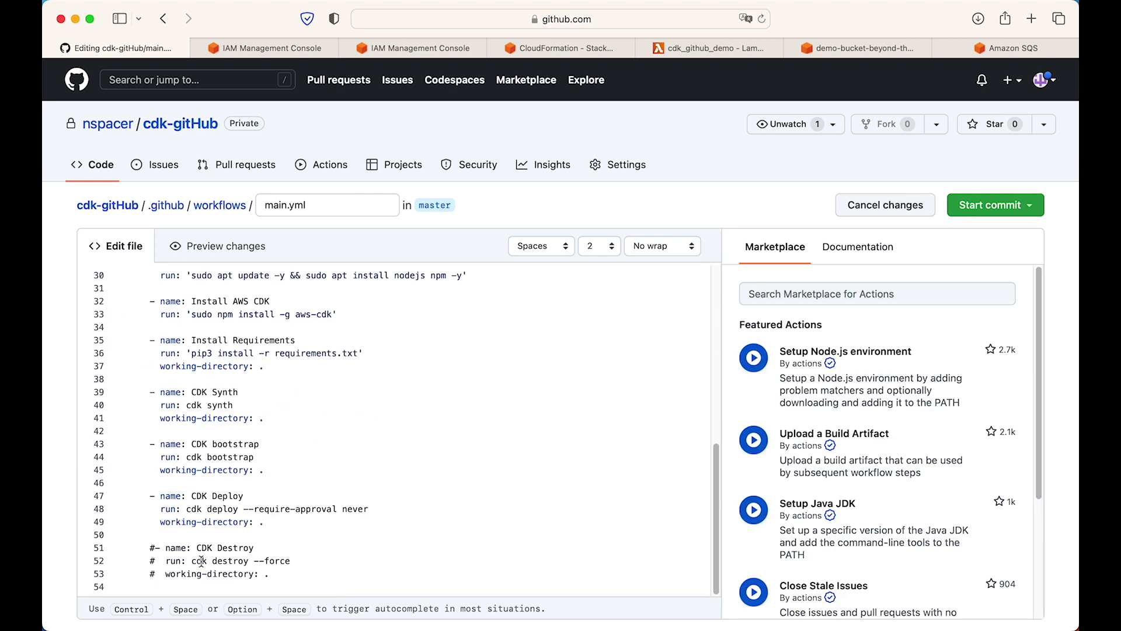
{"action": "left_click", "coordinate": [154, 548]}
{"action": "key", "text": "BackSpace"}
{"action": "left_click", "coordinate": [153, 560]}
{"action": "key", "text": "BackSpace"}
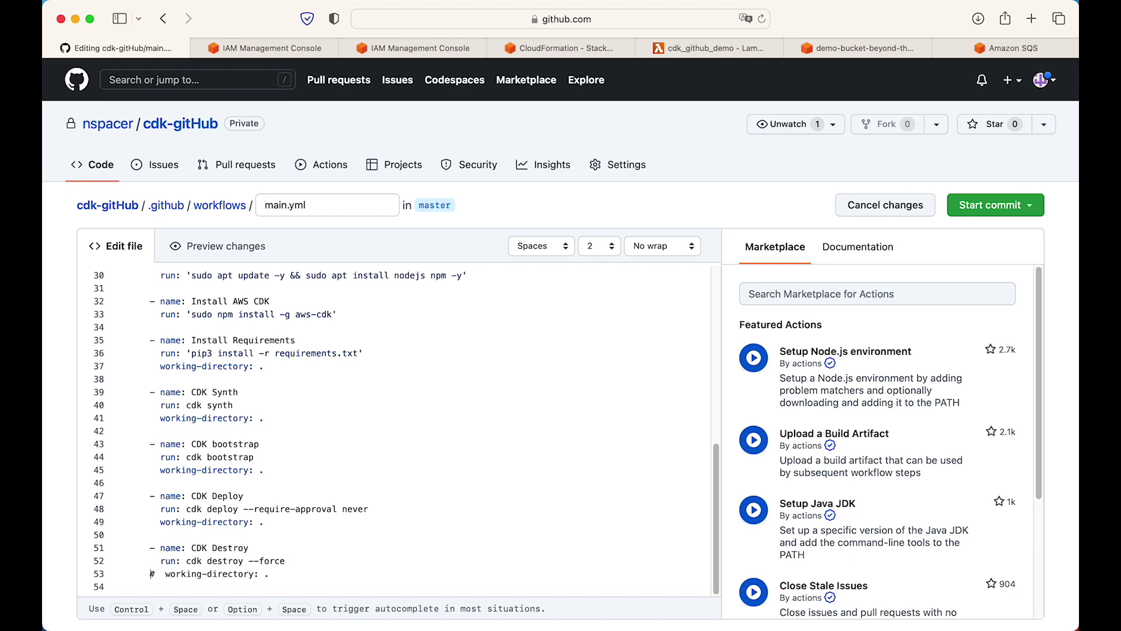
{"action": "left_click", "coordinate": [155, 574]}
{"action": "key", "text": "BackSpace"}
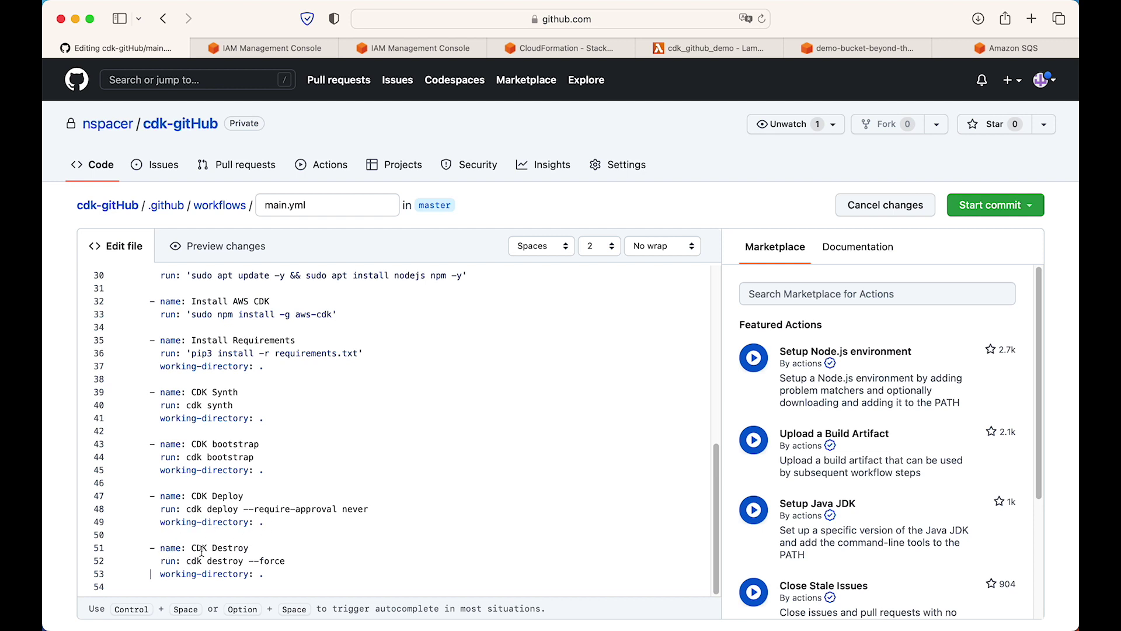
Examine the CDK Destroy step's name and its cdk destroy --force command in main.yml
{"action": "left_click", "coordinate": [151, 550]}
{"action": "left_click_drag", "start_coordinate": [150, 549], "coordinate": [248, 549]}
{"action": "left_click_drag", "start_coordinate": [163, 562], "coordinate": [290, 562]}
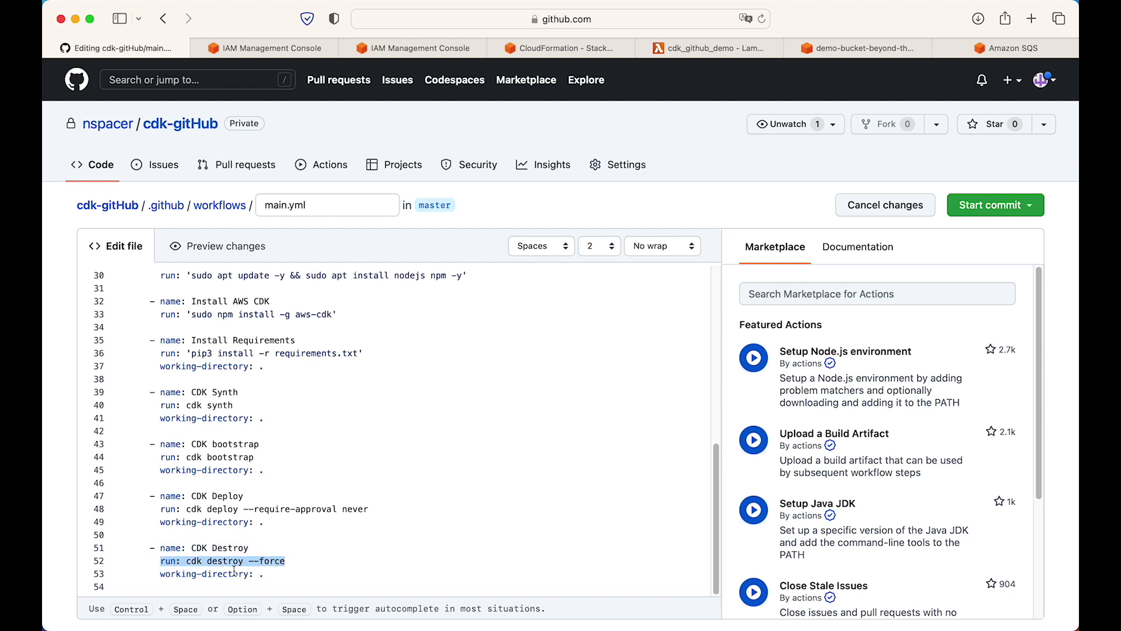
{"action": "left_click", "coordinate": [217, 570]}
{"action": "left_click_drag", "start_coordinate": [187, 561], "coordinate": [290, 561]}
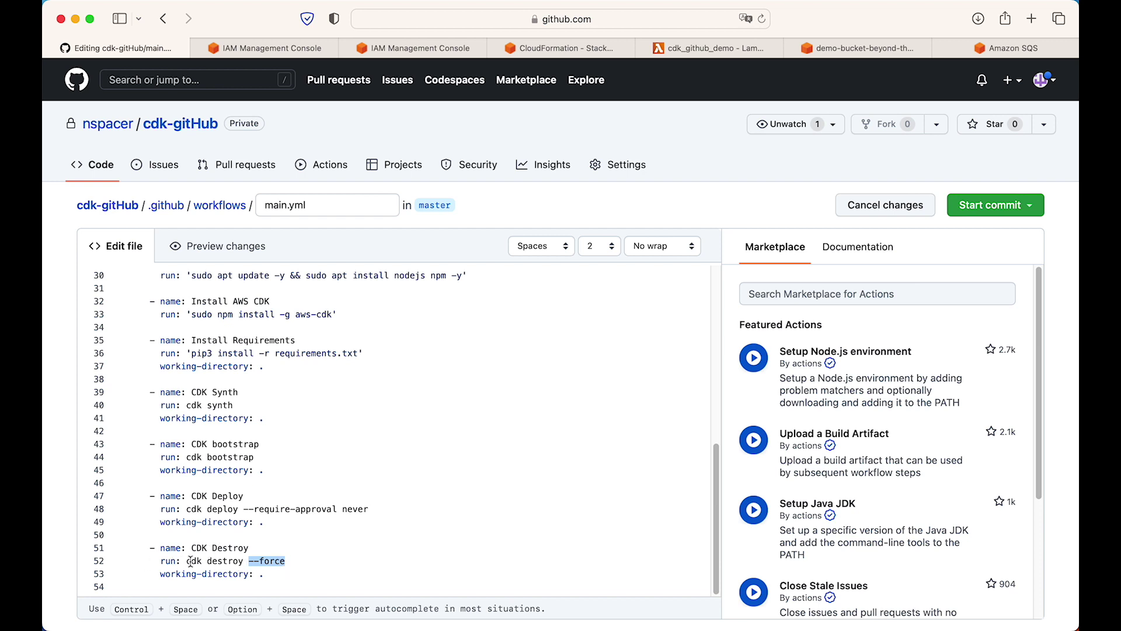
{"action": "left_click_drag", "start_coordinate": [187, 561], "coordinate": [259, 560]}
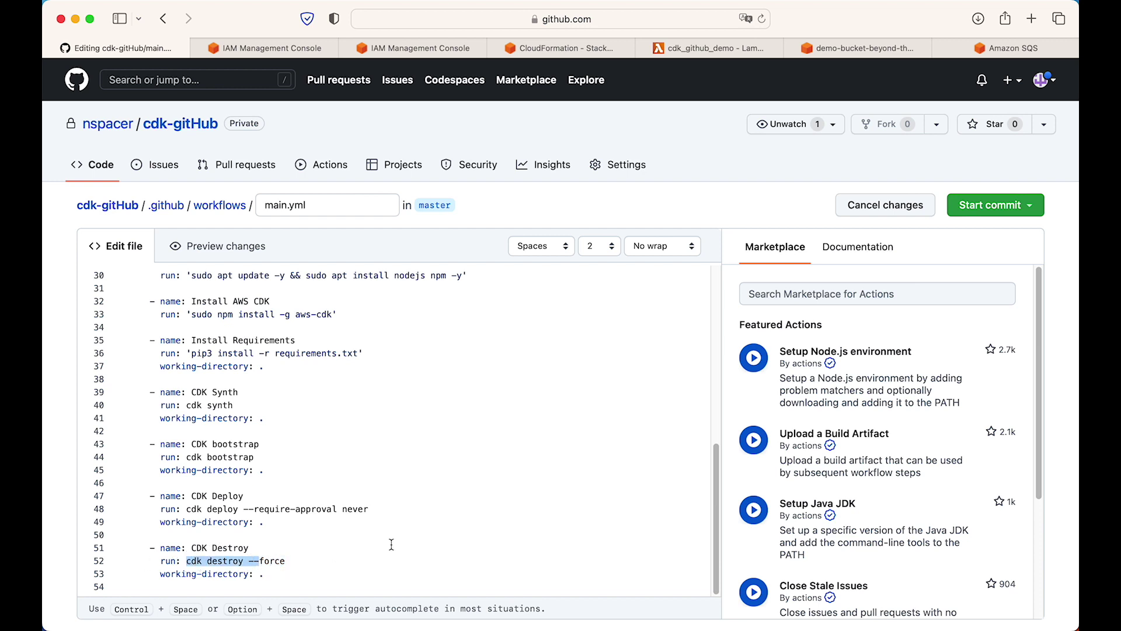
{"action": "left_click", "coordinate": [259, 563]}
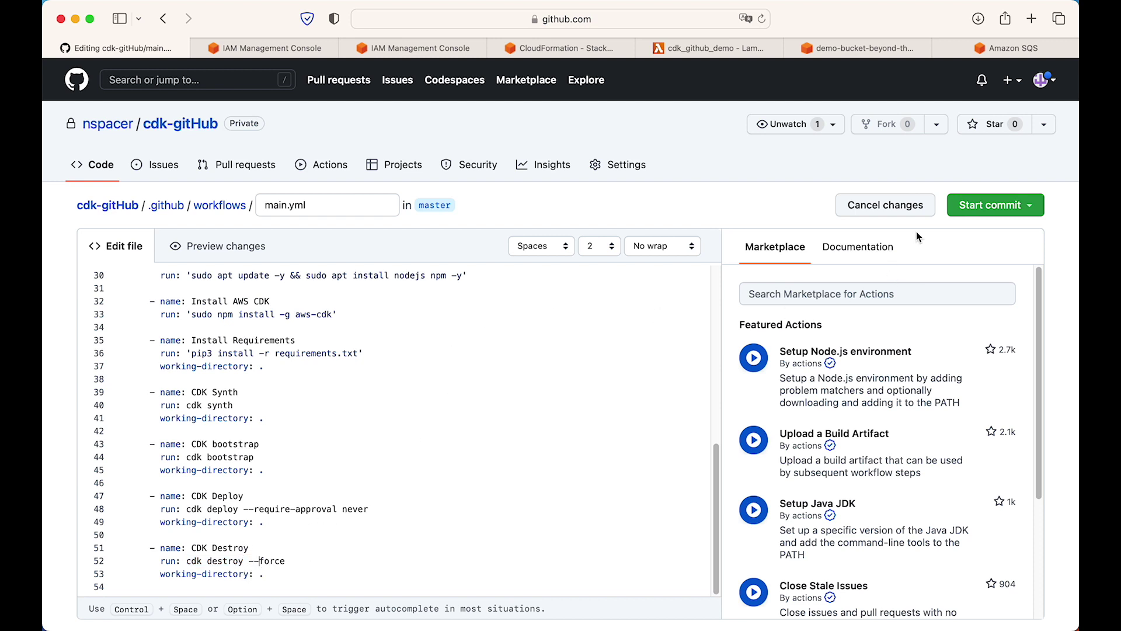
Commit the main.yml change directly to the master branch and check the CDK Destroy step in the committed file
{"action": "left_click", "coordinate": [965, 209]}
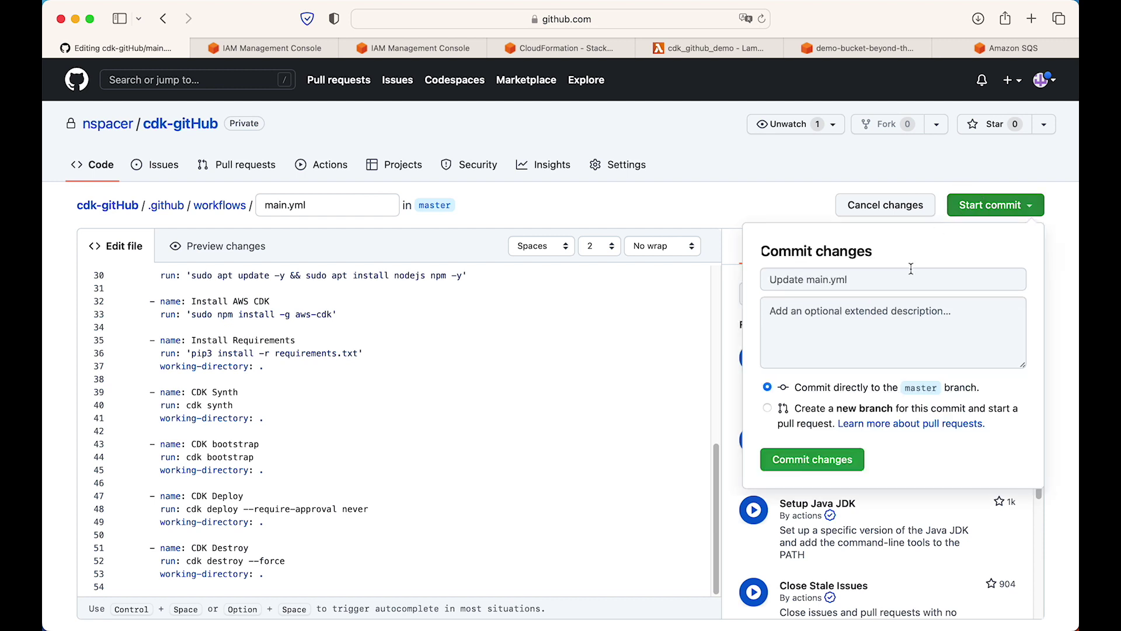
{"action": "left_click", "coordinate": [804, 462]}
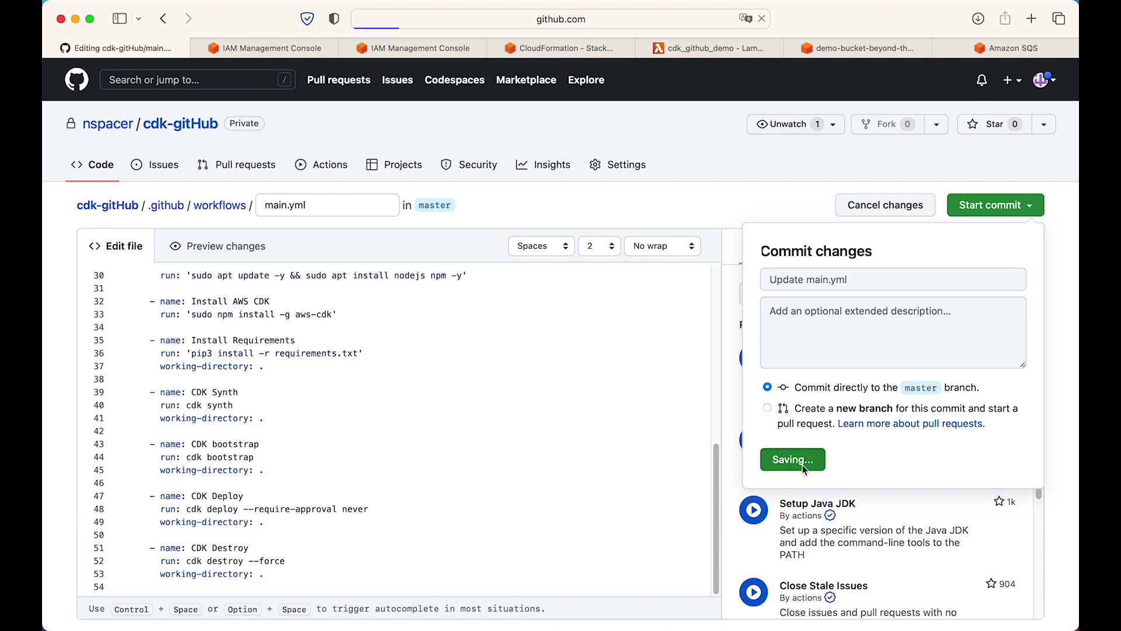
{"action": "scroll", "coordinate": [356, 426], "scroll_direction": "down", "scroll_amount": 10}
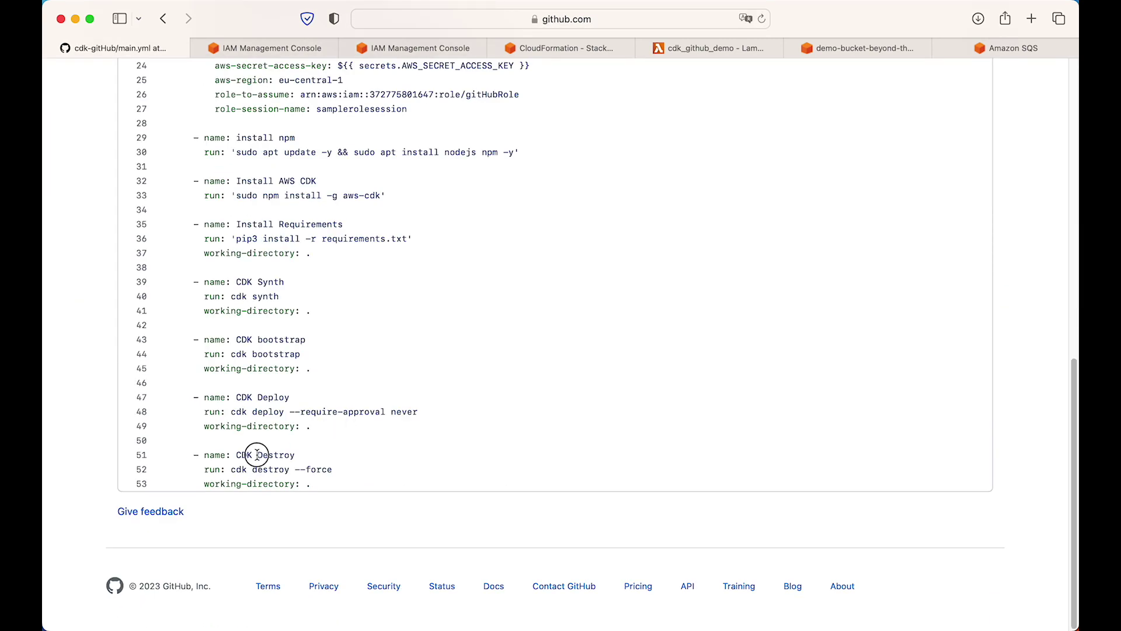
{"action": "left_click_drag", "start_coordinate": [257, 454], "coordinate": [366, 455]}
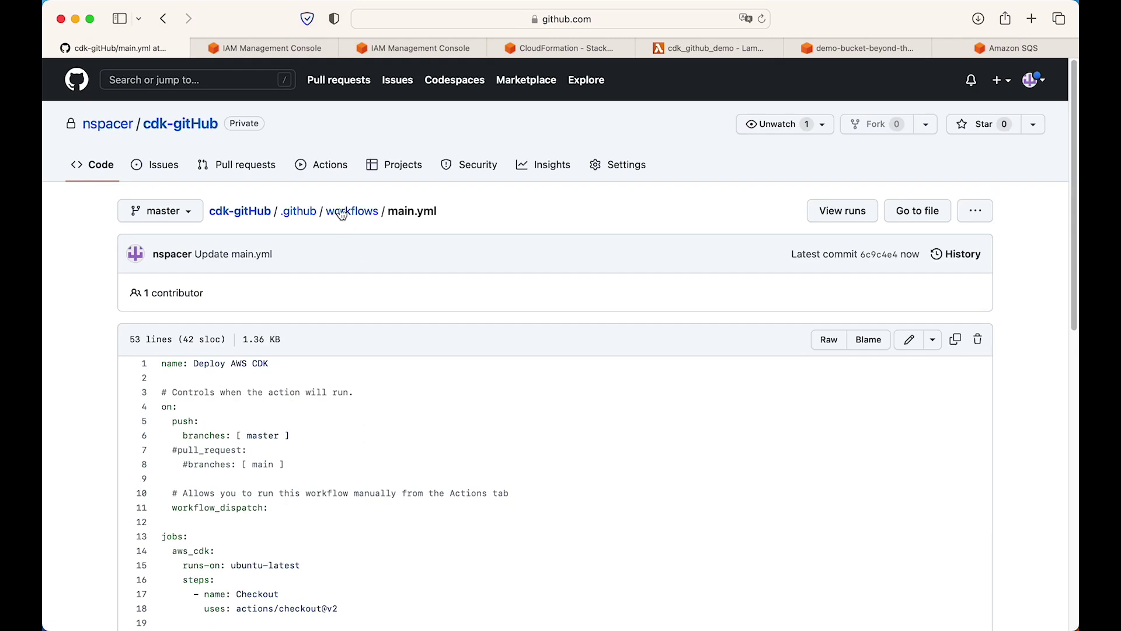
Open the newest Update main.yml workflow run in GitHub Actions and examine the step progress of its aws_cdk job
{"action": "left_click", "coordinate": [332, 166]}
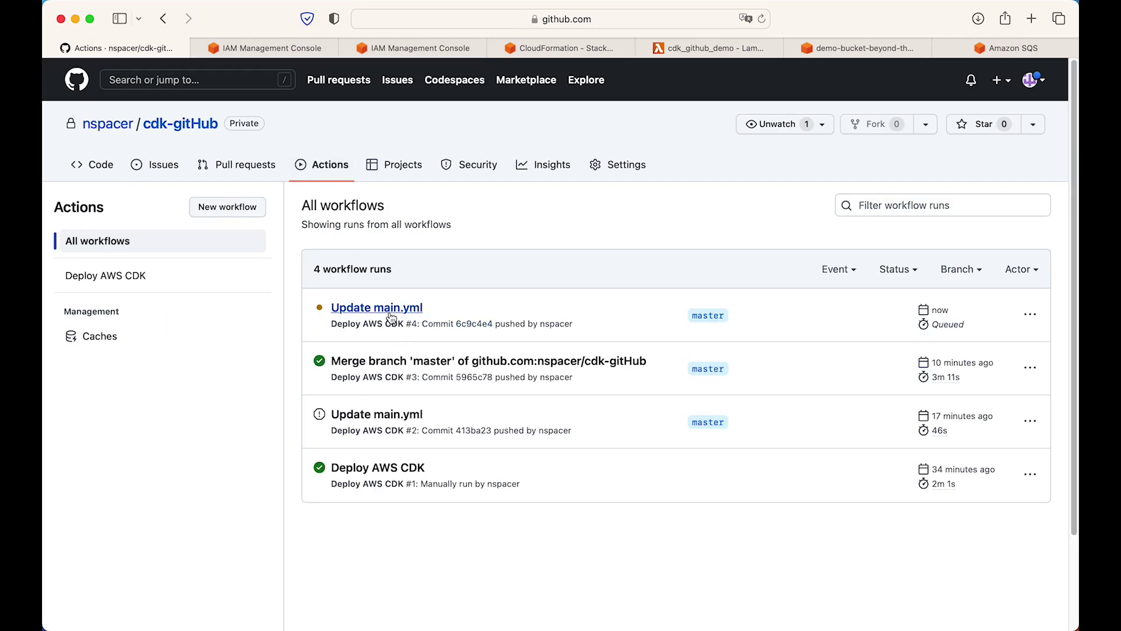
{"action": "left_click", "coordinate": [390, 315]}
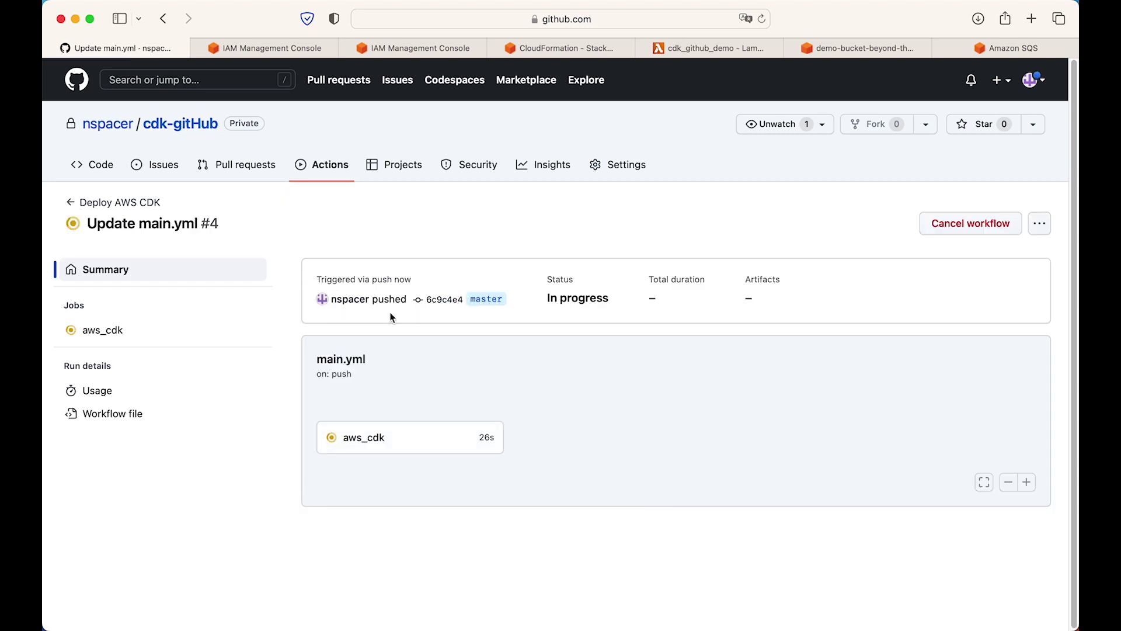
{"action": "left_click", "coordinate": [370, 449]}
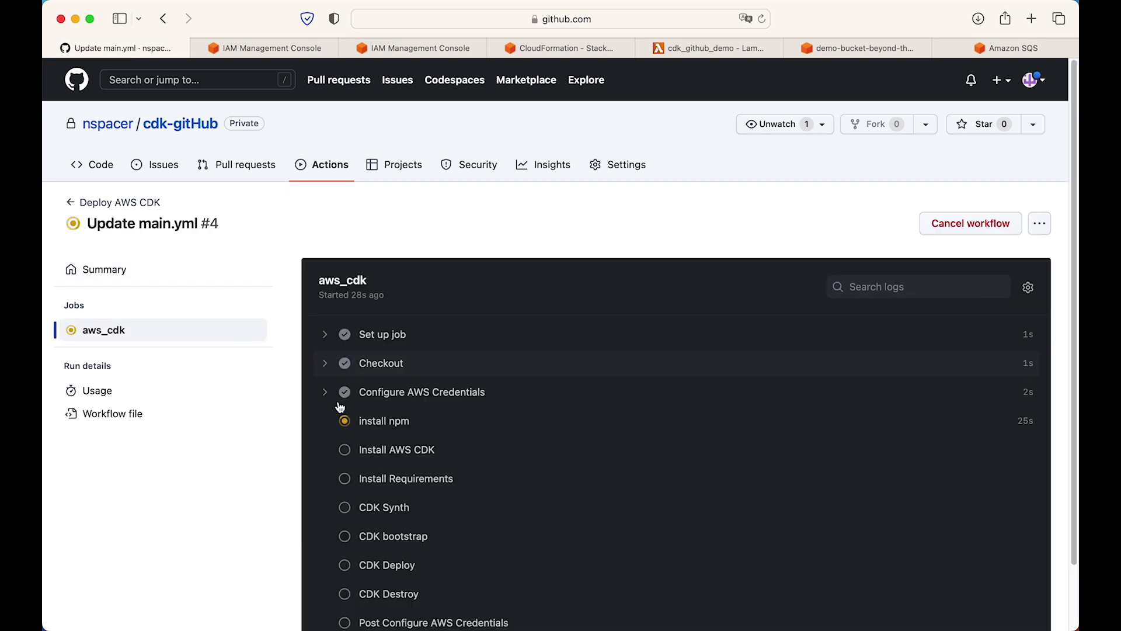
{"action": "scroll", "coordinate": [290, 417], "scroll_direction": "down", "scroll_amount": 1}
{"action": "scroll", "coordinate": [290, 413], "scroll_direction": "down", "scroll_amount": 2}
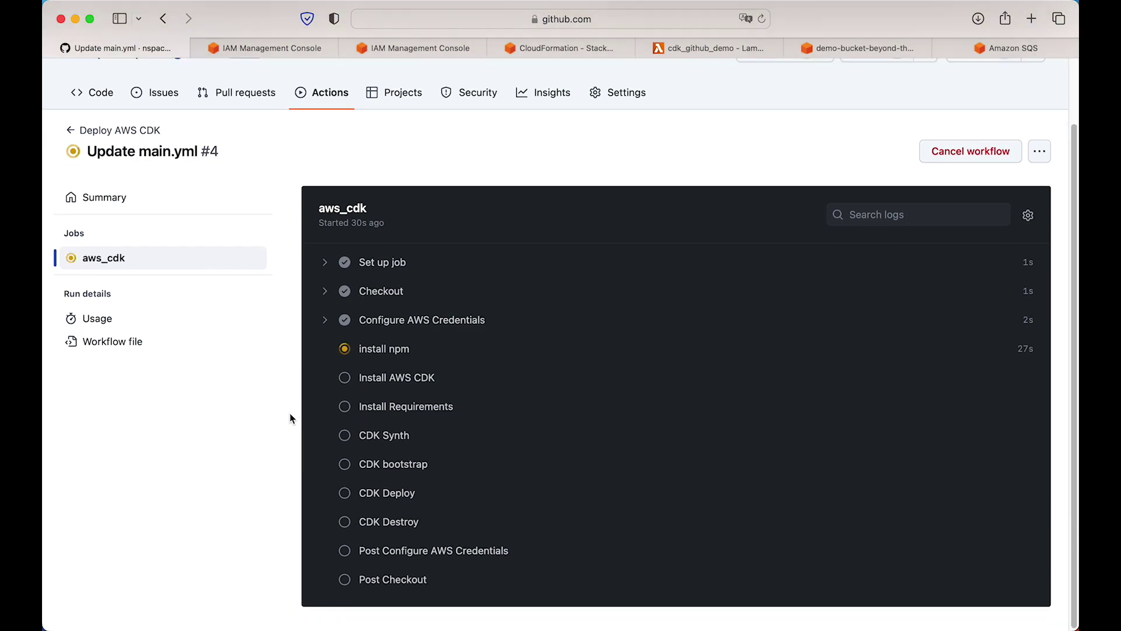
Collapse the install npm log, follow the aws_cdk job to completion, and examine the CDK Destroy step's log
{"action": "scroll", "coordinate": [285, 455], "scroll_direction": "down", "scroll_amount": 4}
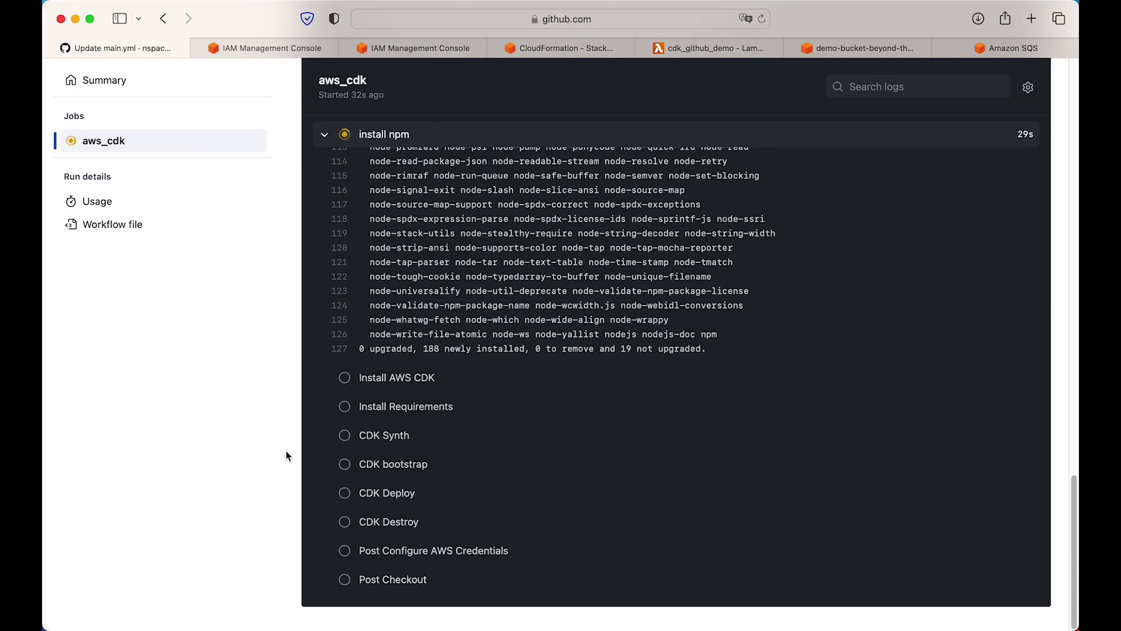
{"action": "scroll", "coordinate": [309, 321], "scroll_direction": "up", "scroll_amount": 6}
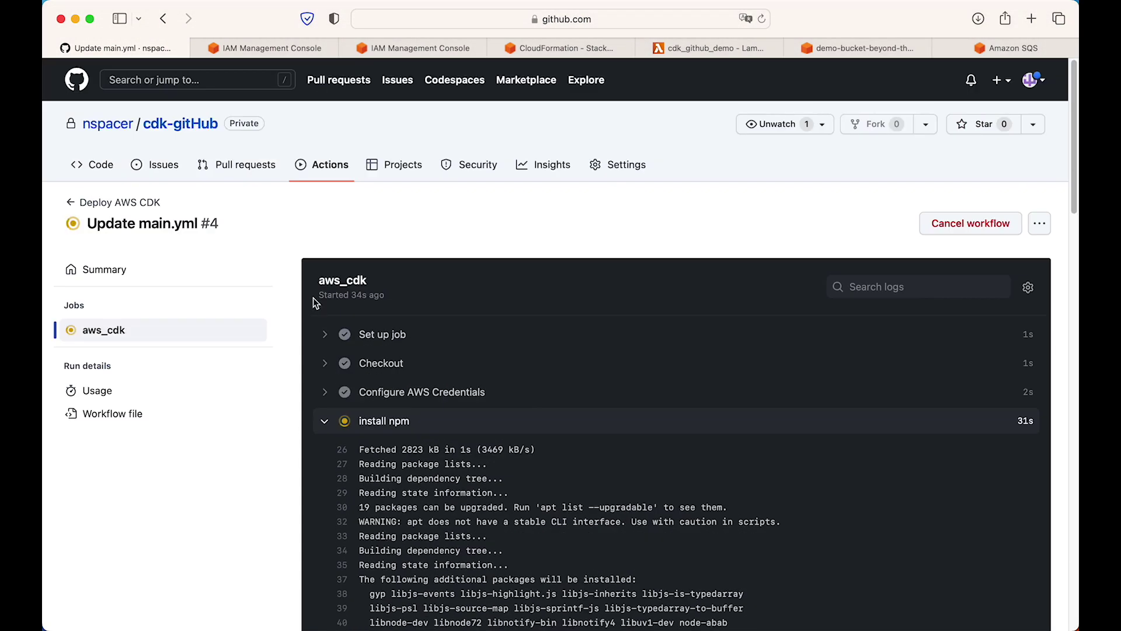
{"action": "left_click", "coordinate": [324, 421]}
{"action": "scroll", "coordinate": [320, 456], "scroll_direction": "down", "scroll_amount": 2}
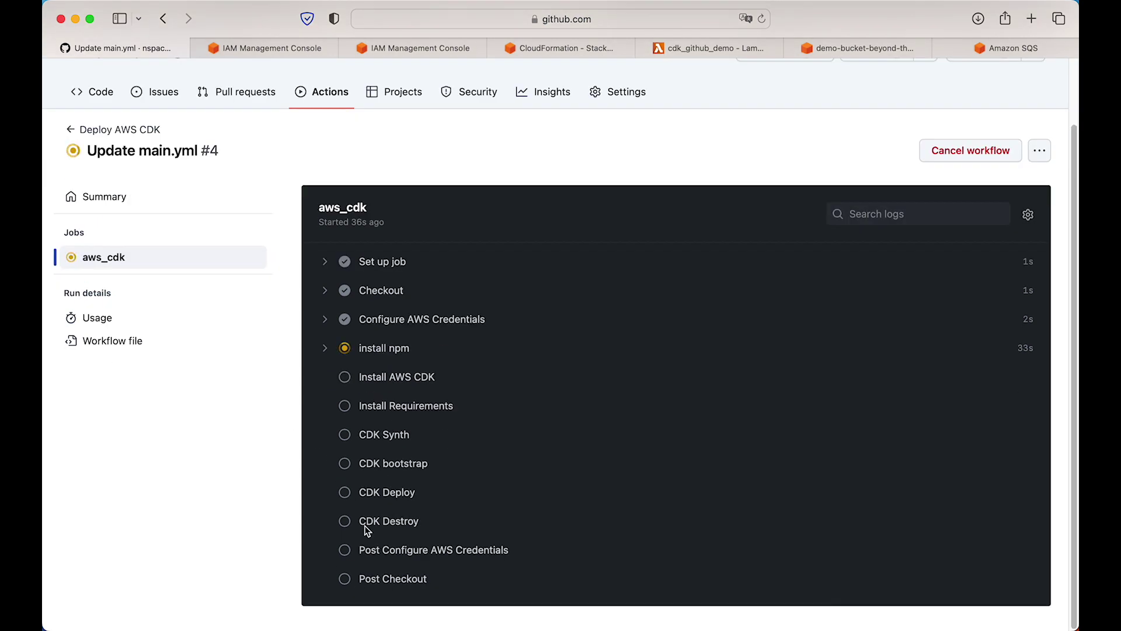
{"action": "mouse_move", "coordinate": [367, 521]}
{"action": "left_mouse_down"}
{"action": "mouse_move", "coordinate": [405, 521]}
{"action": "mouse_move", "coordinate": [392, 527]}
{"action": "left_mouse_up"}
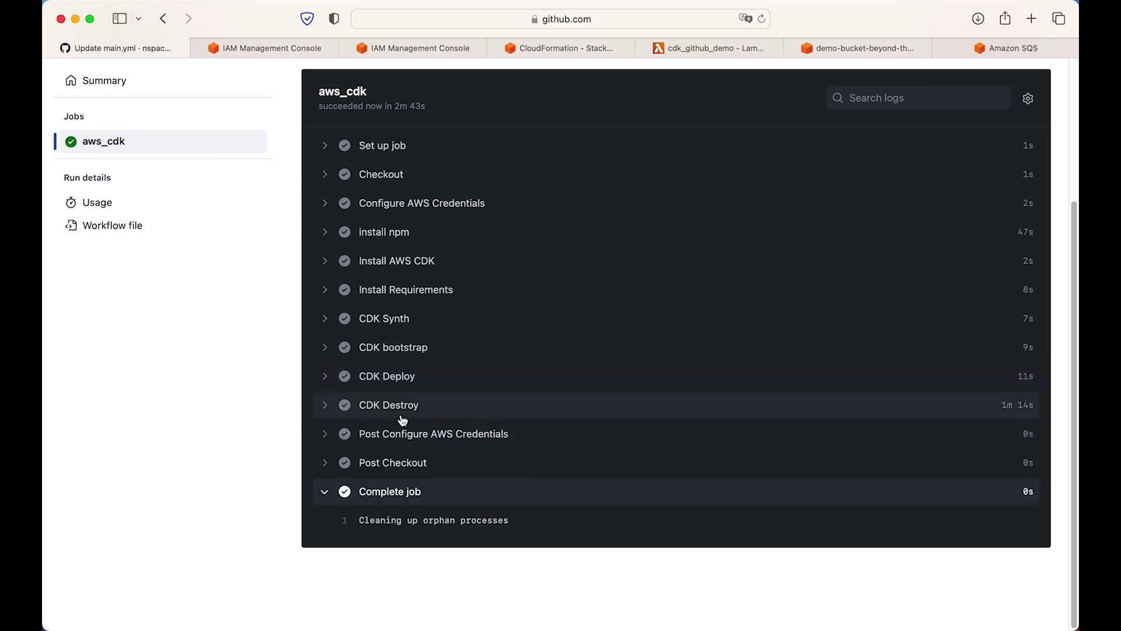
{"action": "left_click", "coordinate": [328, 414]}
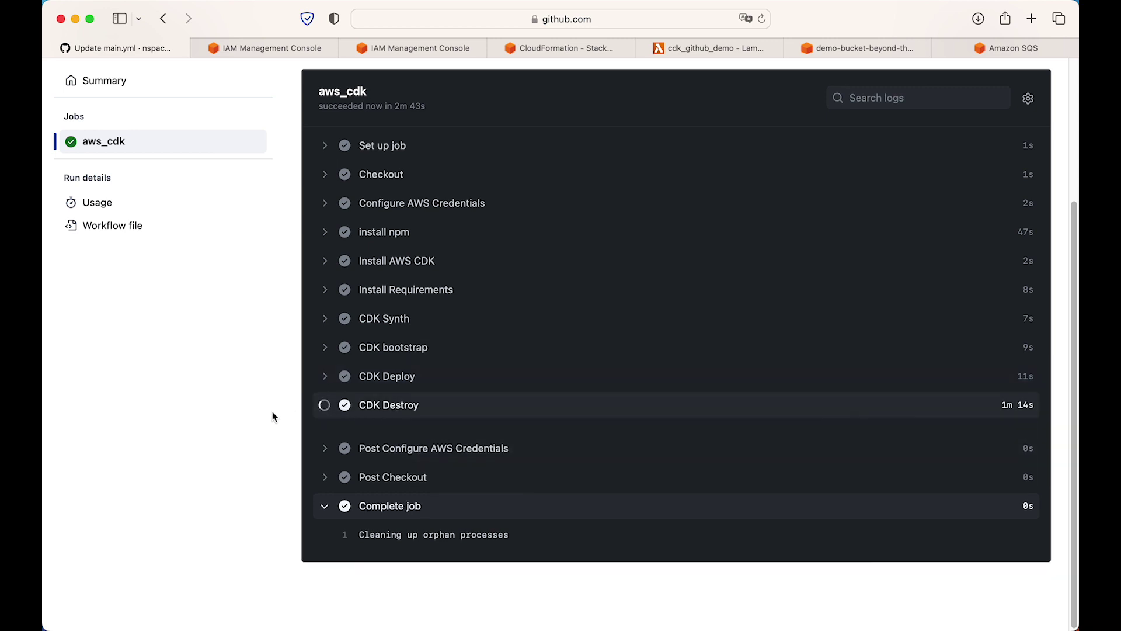
{"action": "scroll", "coordinate": [284, 416], "scroll_direction": "down", "scroll_amount": 5}
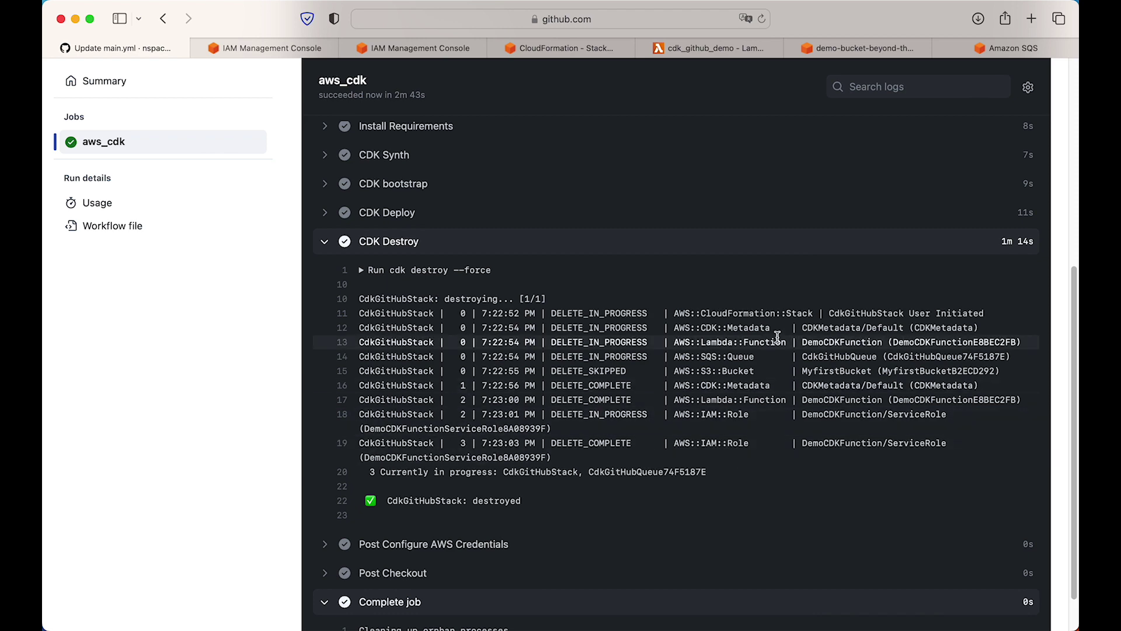
Refresh the CloudFormation stacks list and the CdkGitHubStack resources to check their deletion status
{"action": "left_click", "coordinate": [575, 49]}
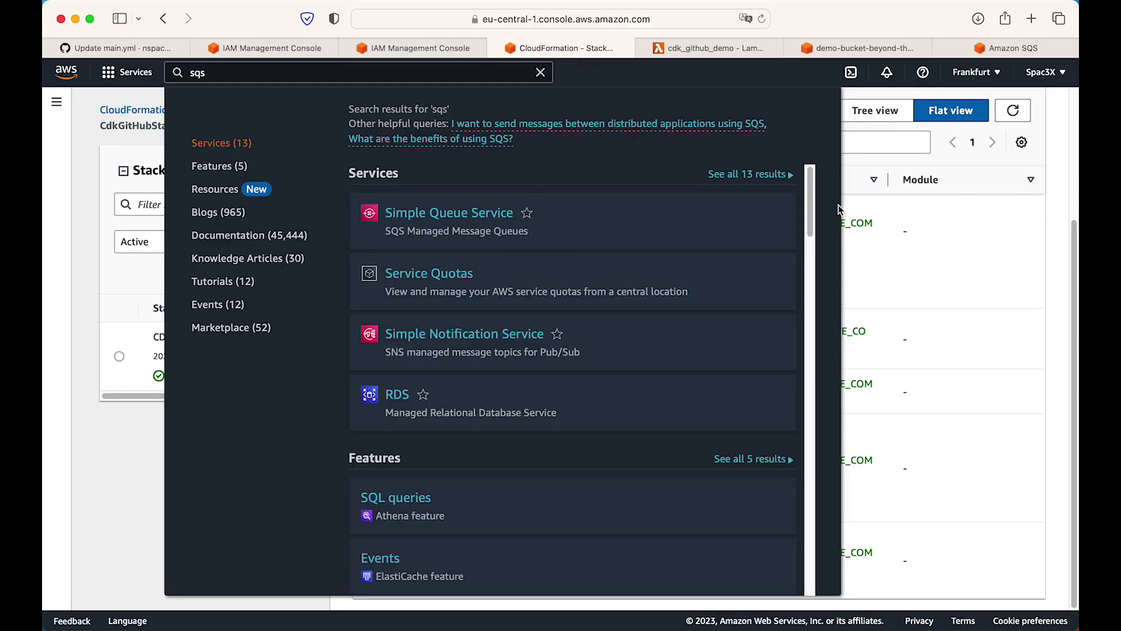
{"action": "left_click", "coordinate": [893, 245]}
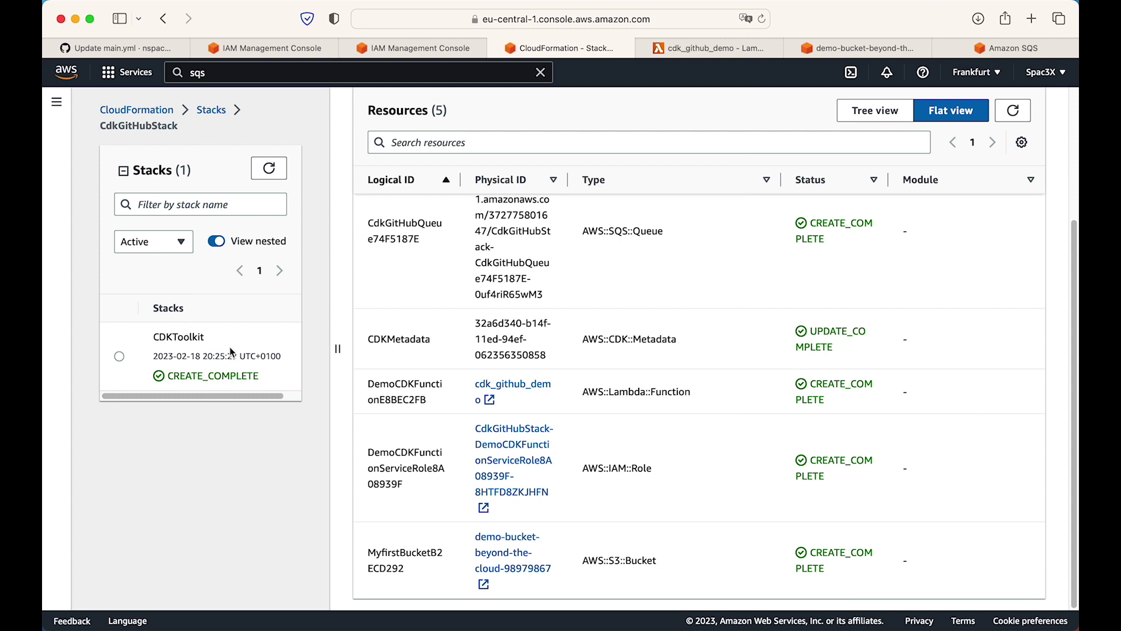
{"action": "left_click", "coordinate": [286, 173]}
{"action": "left_click", "coordinate": [1014, 111]}
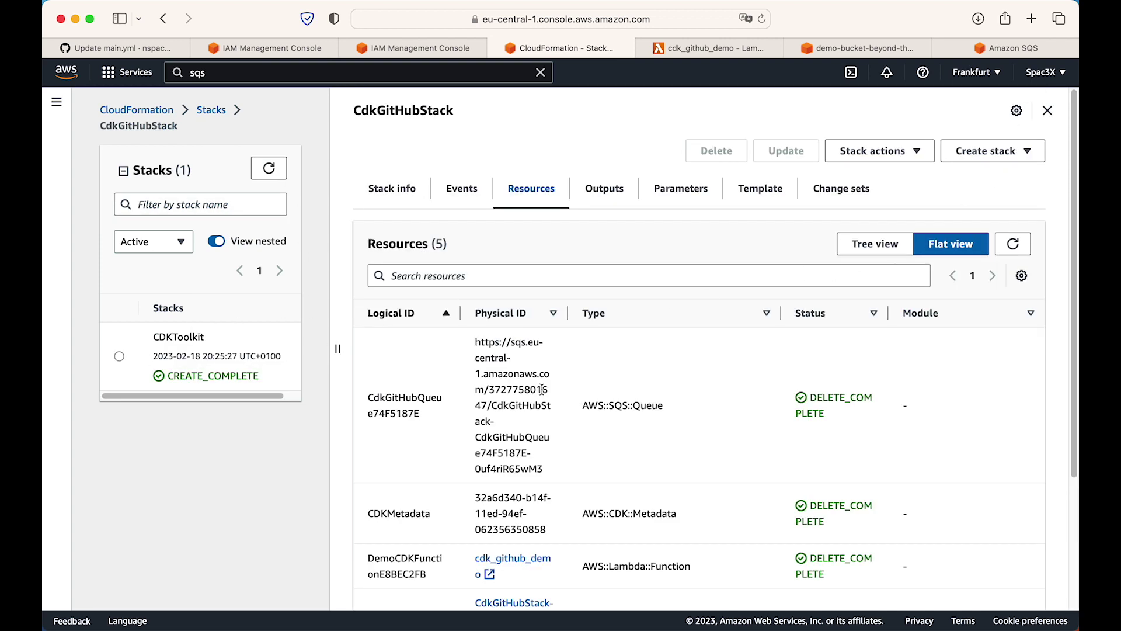
{"action": "left_click", "coordinate": [186, 345]}
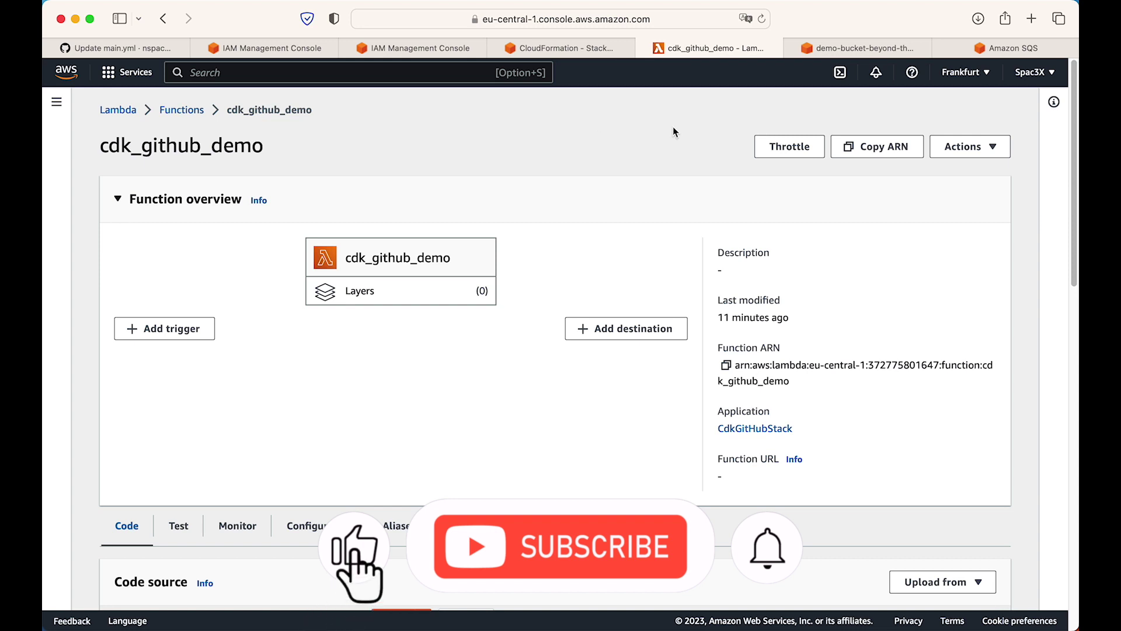
Check the refreshed Lambda functions list and S3 buckets list for resources left over from the destroyed stack
{"action": "left_click", "coordinate": [783, 152]}
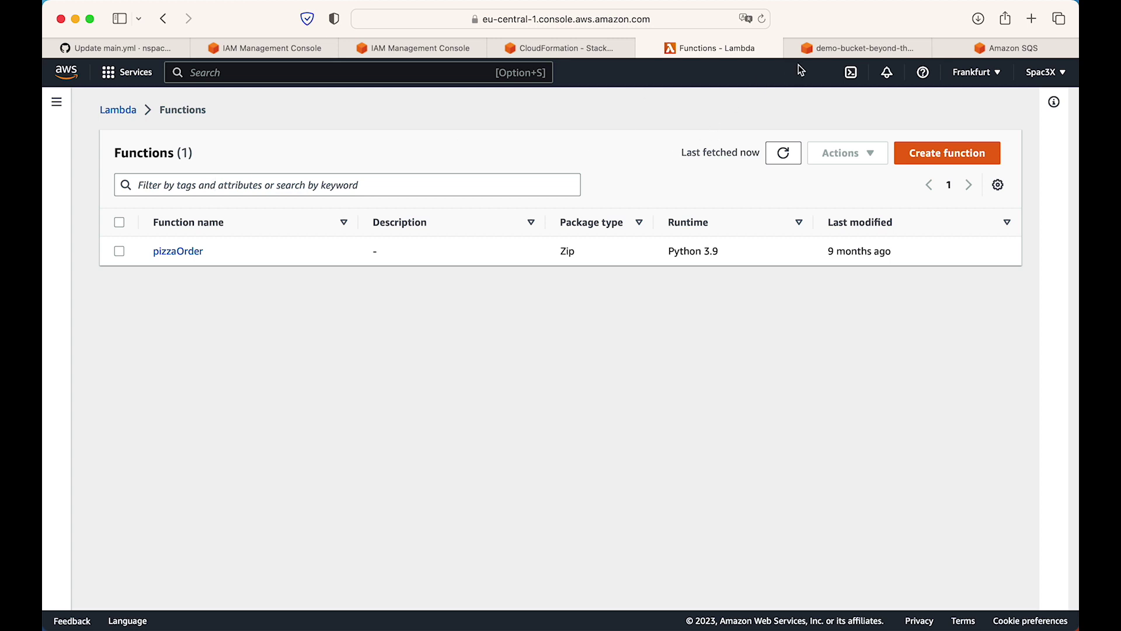
{"action": "left_click", "coordinate": [839, 52]}
{"action": "scroll", "coordinate": [460, 163], "scroll_direction": "up", "scroll_amount": 1}
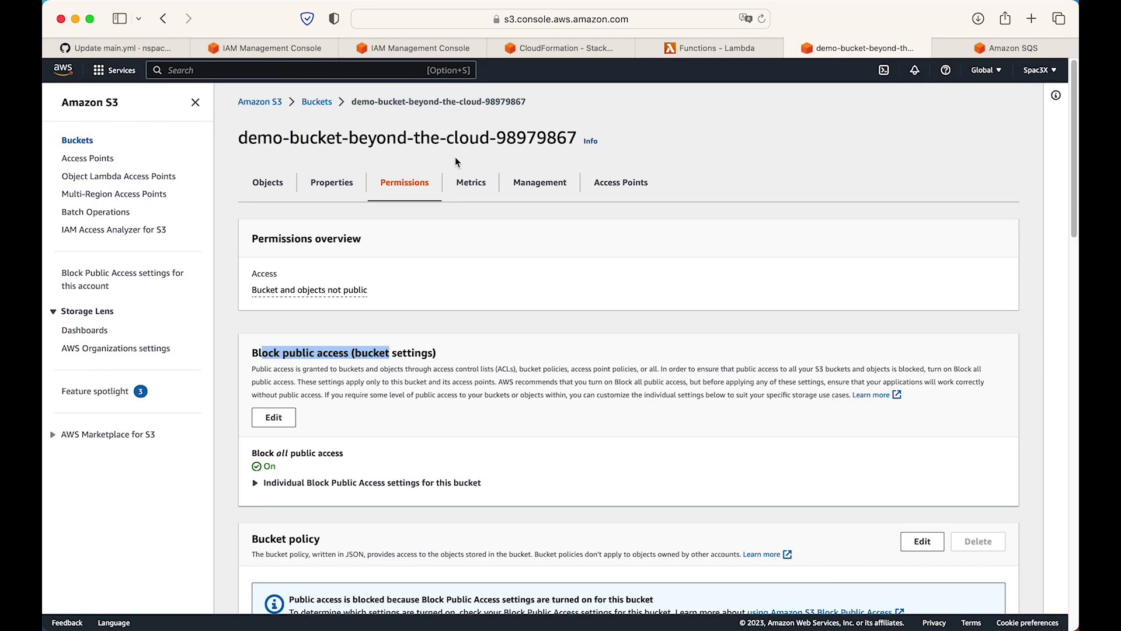
{"action": "left_click", "coordinate": [317, 102]}
{"action": "left_click", "coordinate": [703, 214]}
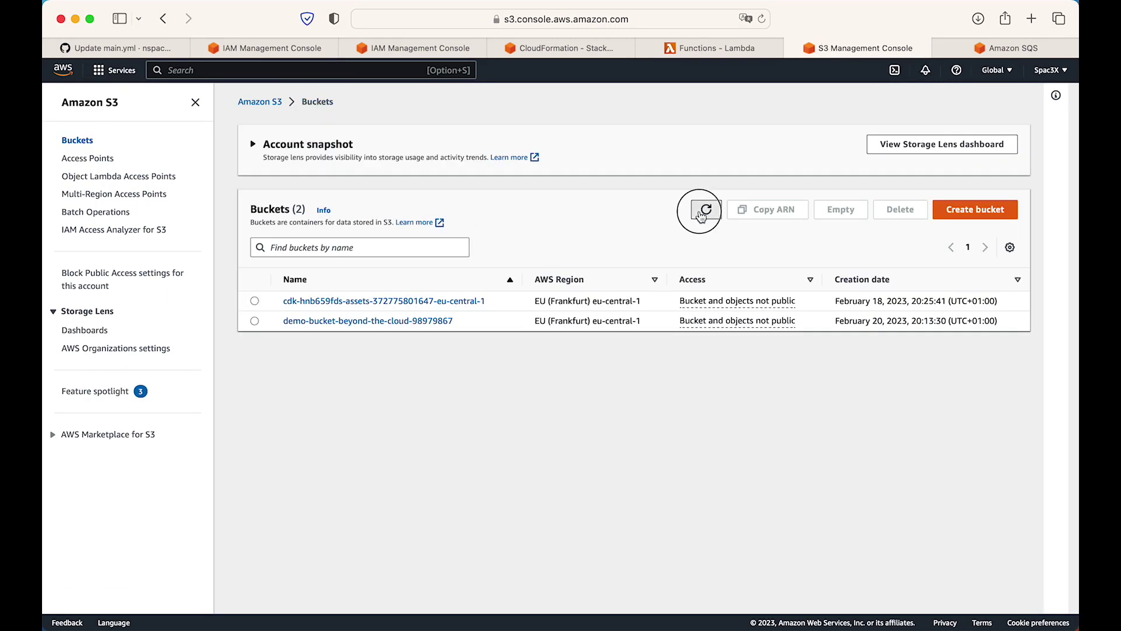
{"action": "left_click", "coordinate": [705, 210]}
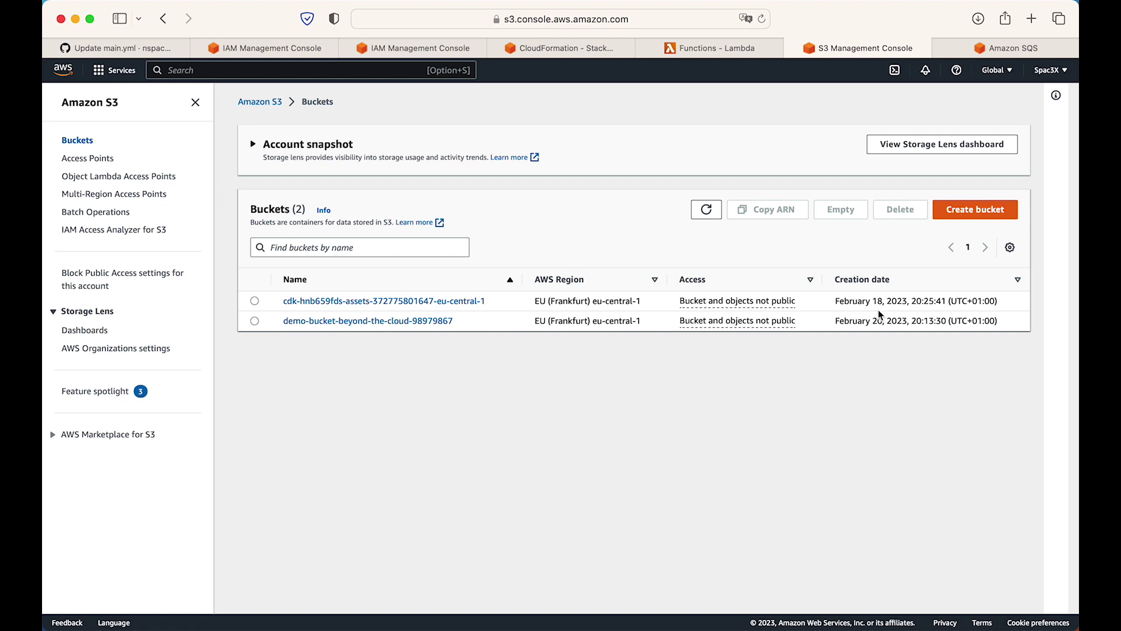
Go from the CdkGitHubStack queue's details to the SQS Queues list and refresh it to check for remaining queues
{"action": "left_click", "coordinate": [1010, 49]}
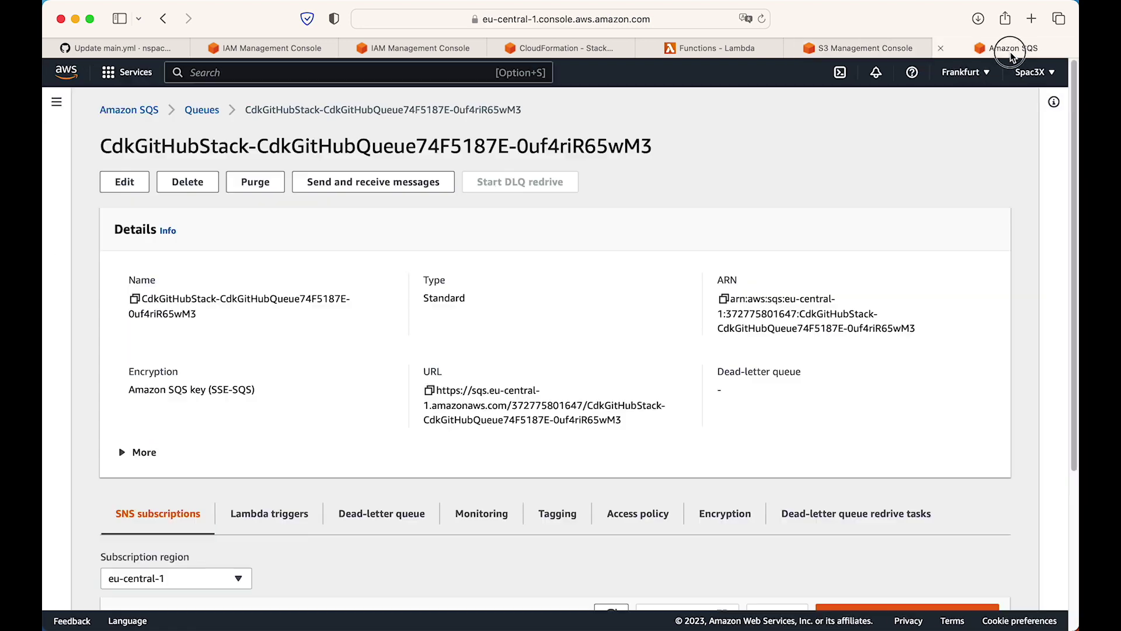
{"action": "left_click", "coordinate": [215, 114]}
{"action": "left_click", "coordinate": [507, 150]}
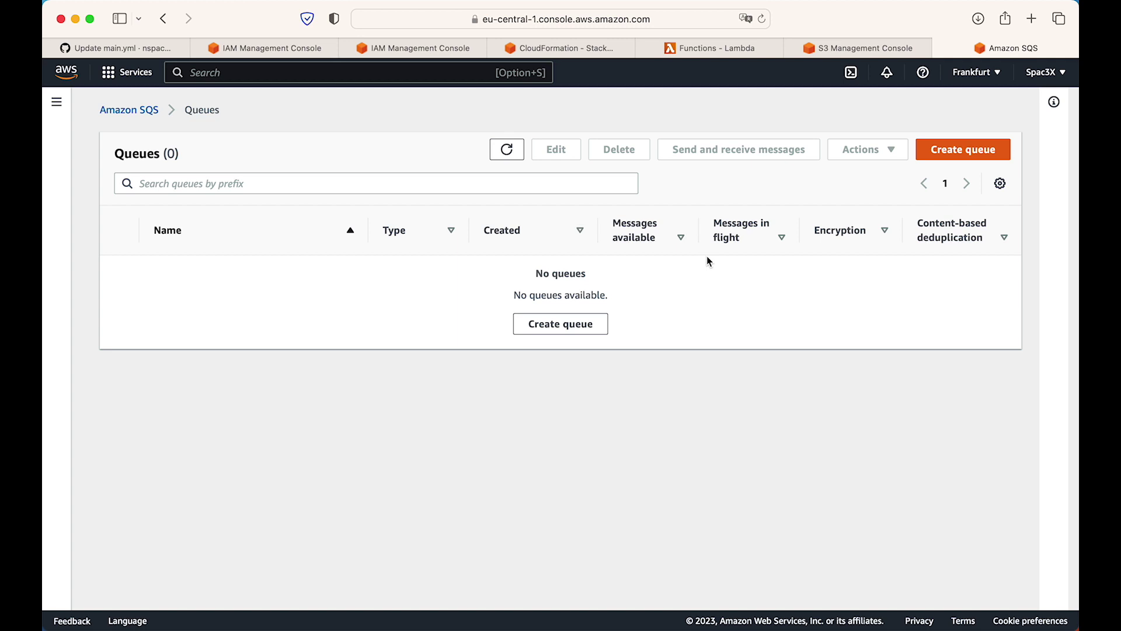
Switch to the Notes presentation and delete the red cross beside Destroy resources on the Steps slide
{"action": "key", "text": "super+Tab"}
{"action": "key", "text": "super+Tab"}
{"action": "key", "text": "super+Tab"}
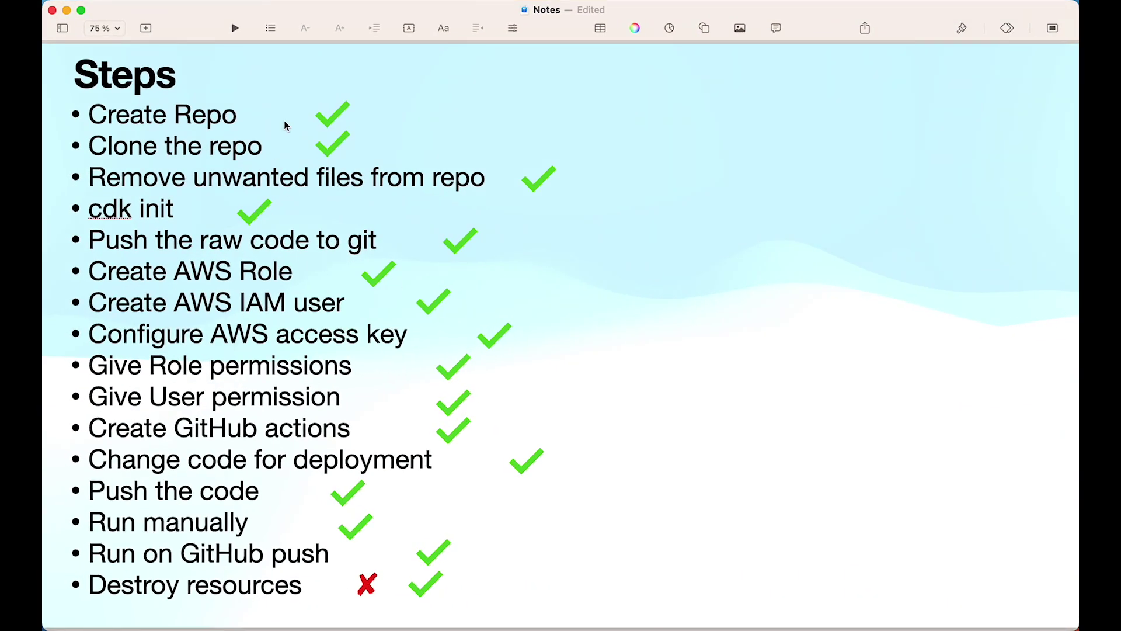
{"action": "left_click", "coordinate": [373, 581]}
{"action": "key", "text": "BackSpace"}
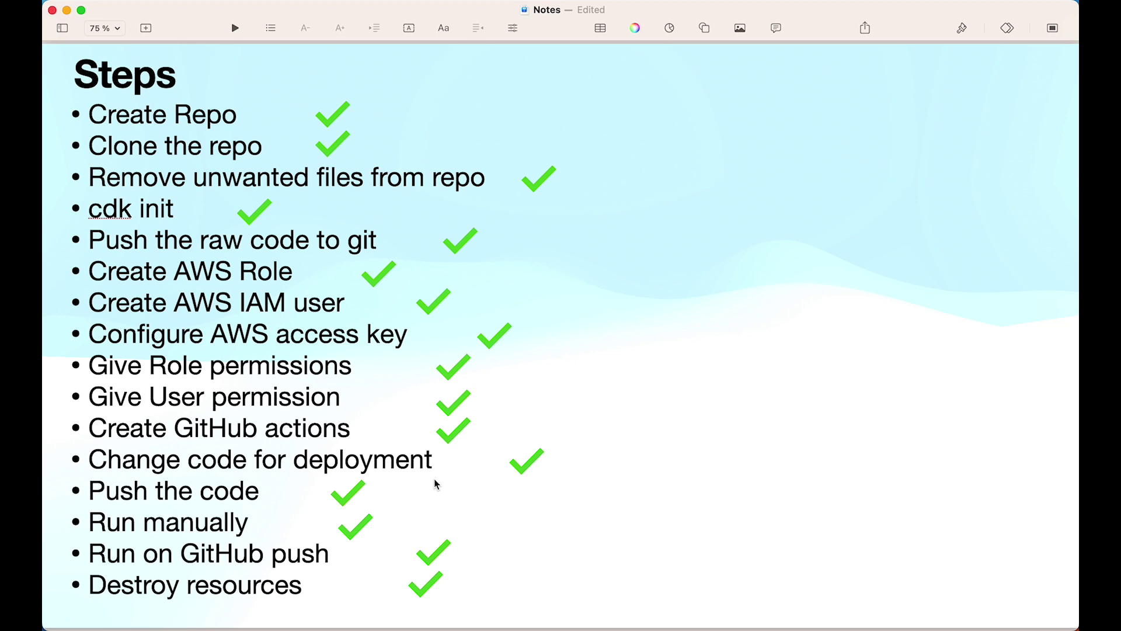